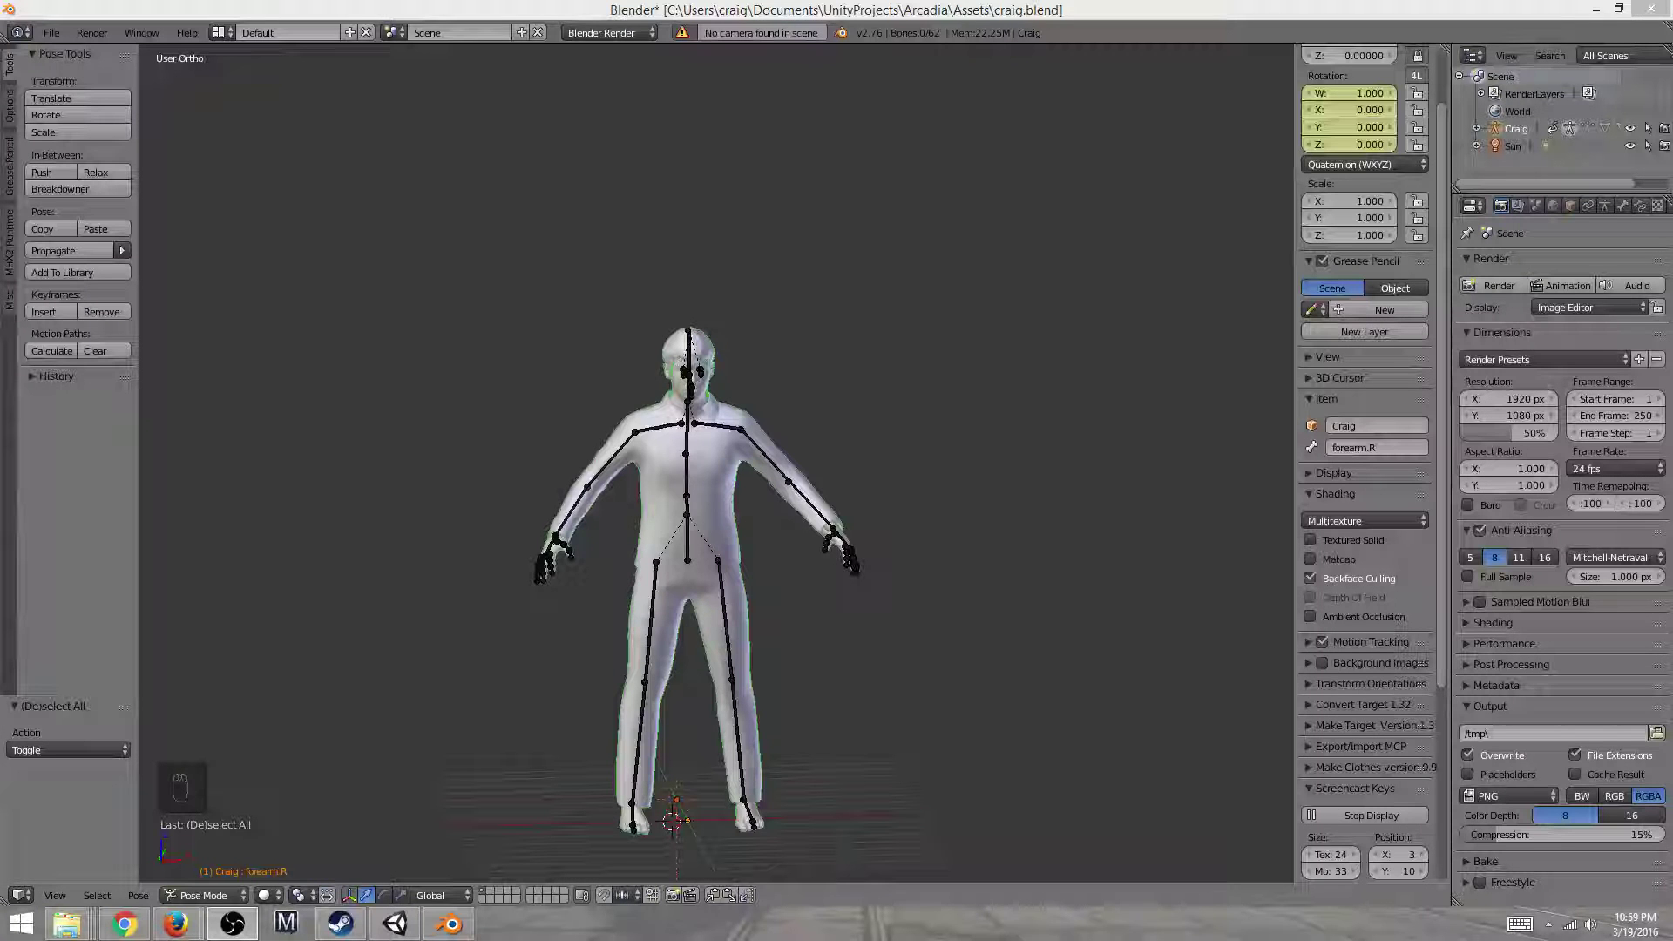
Zoom and orbit around the Craig rig, then switch to Front Ortho view with Numpad 1
click(310, 636)
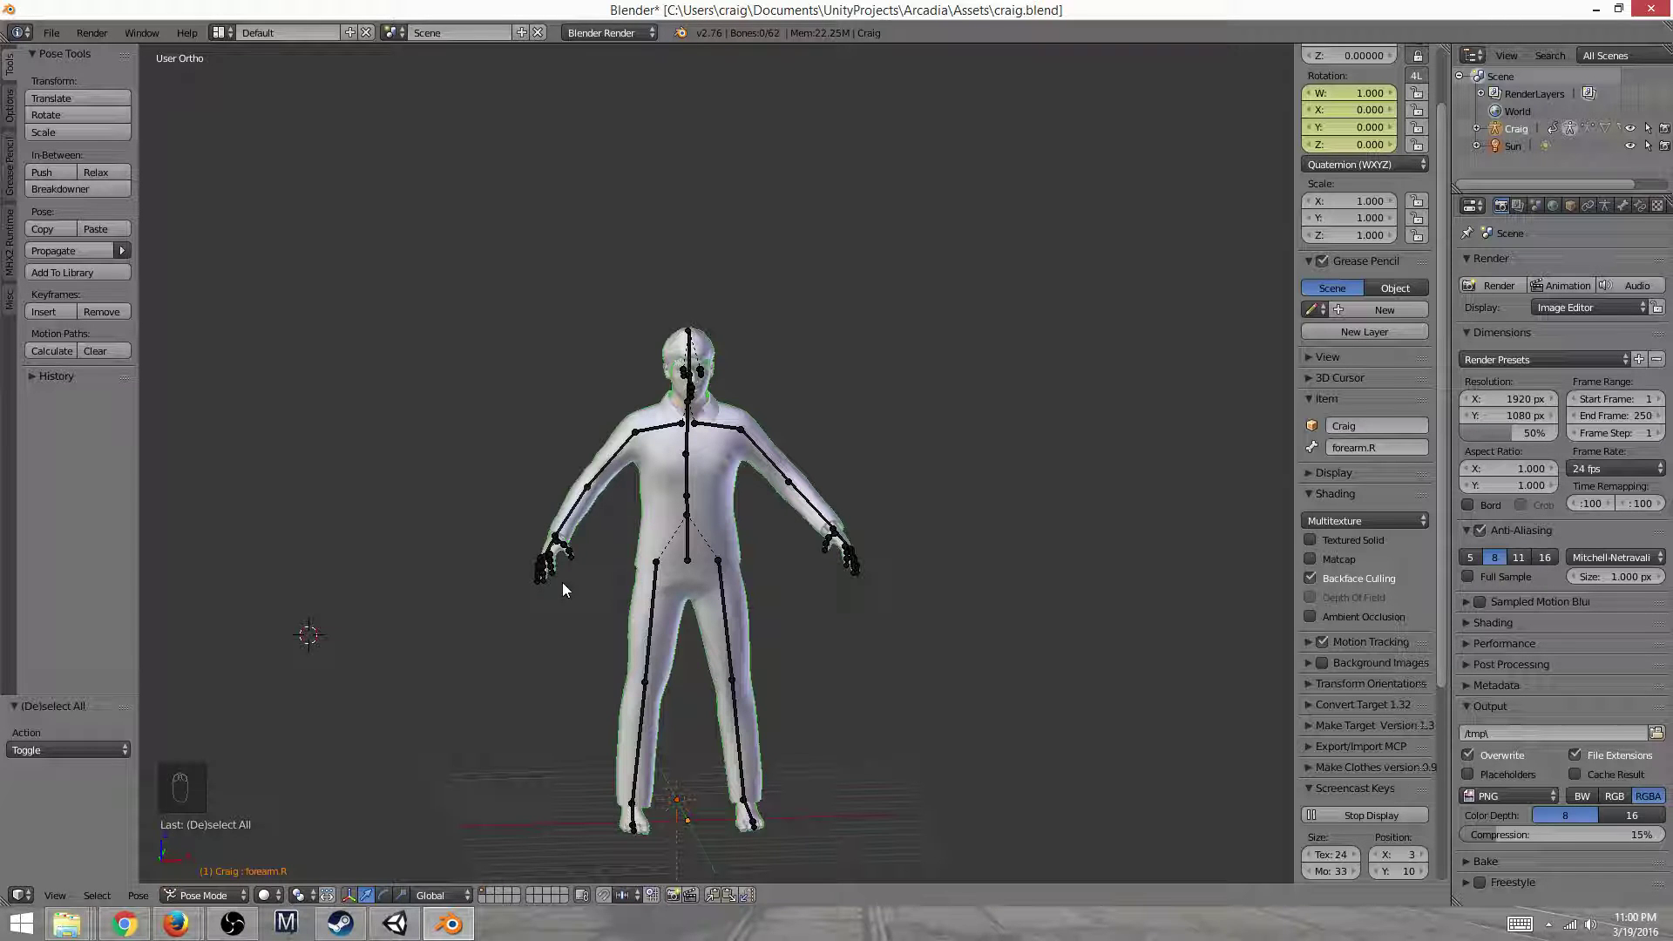
scroll(564, 578, up, 5)
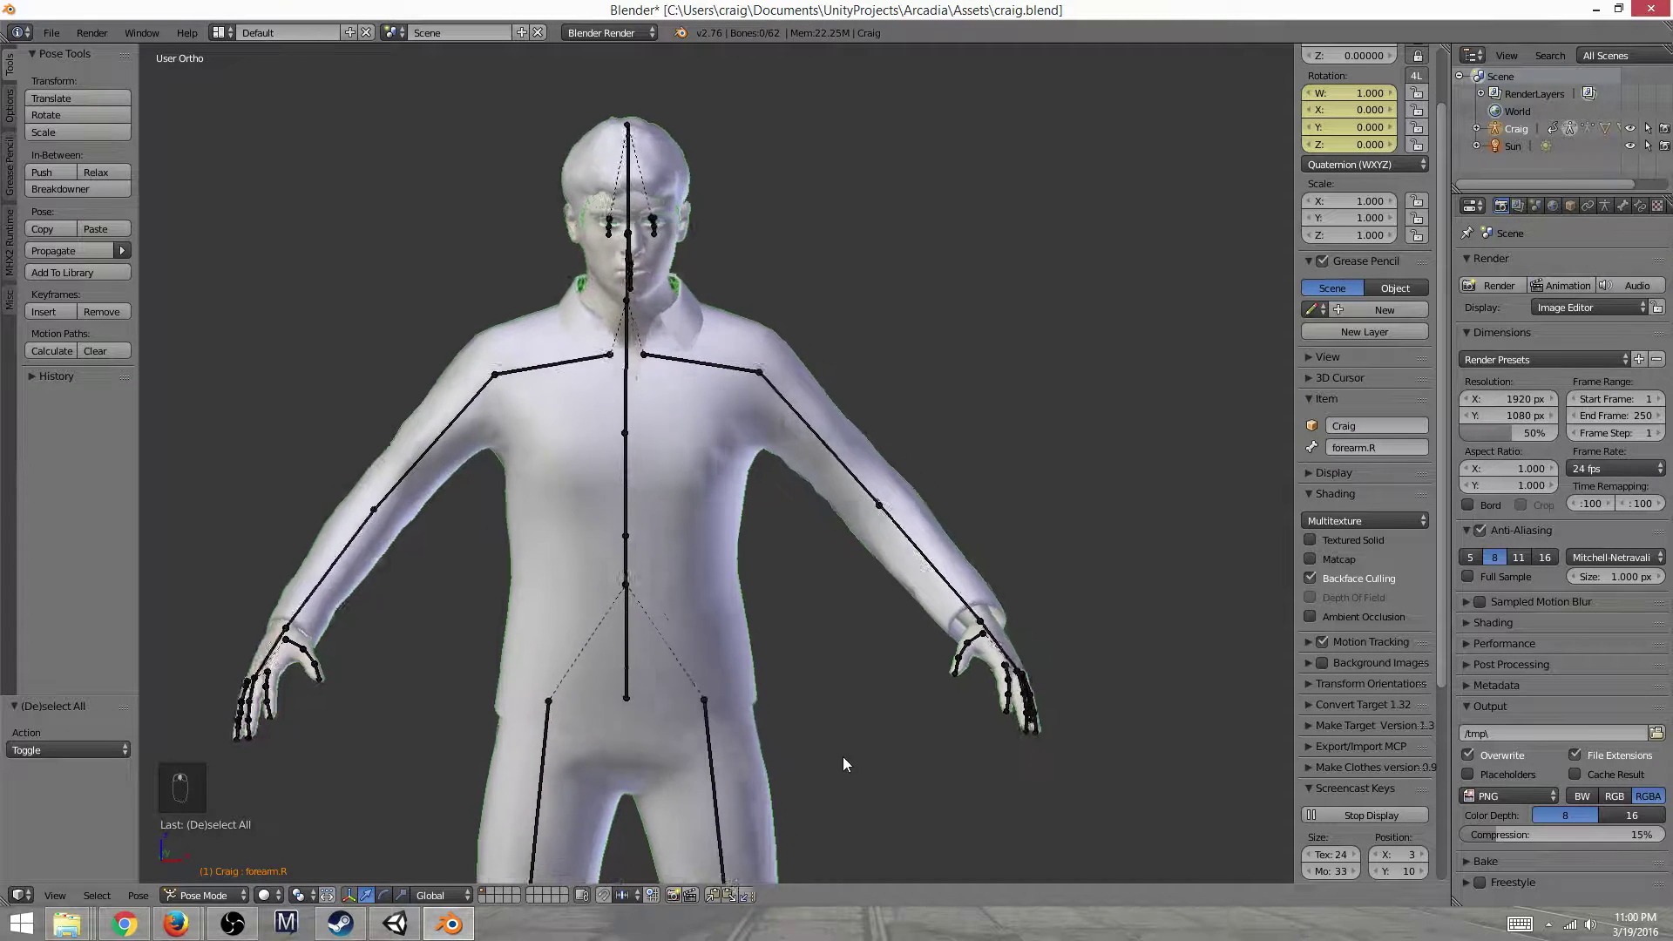
middle_drag(844, 764, 774, 746)
scroll(749, 746, up, 3)
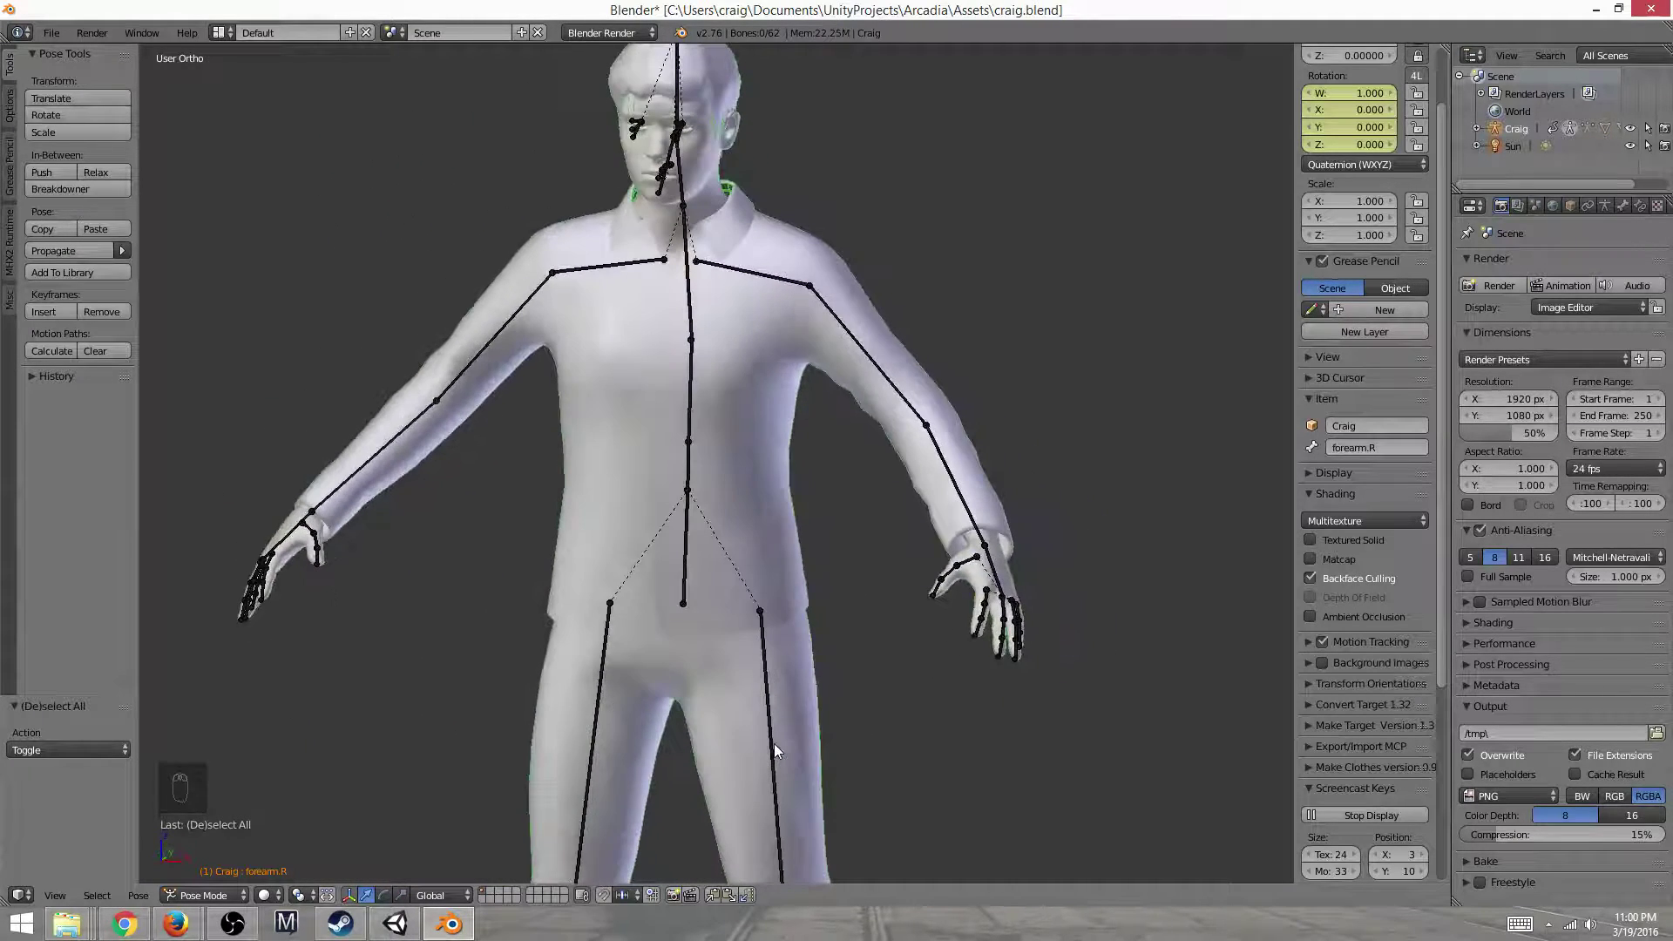
scroll(774, 744, down, 2)
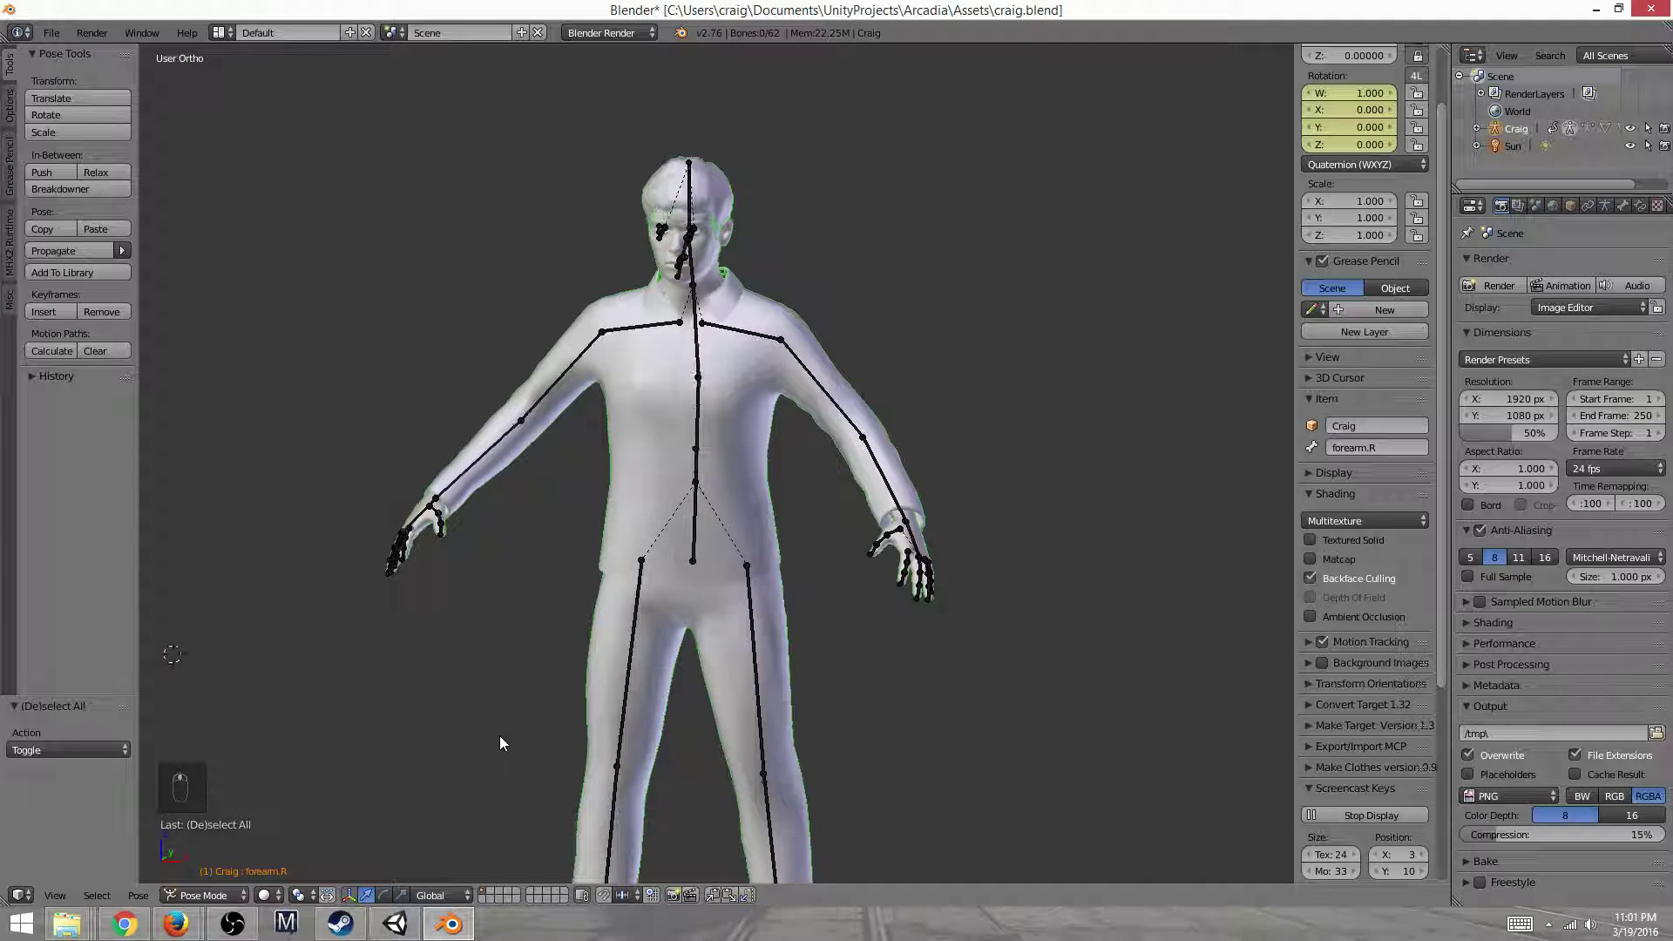
key(KP_1)
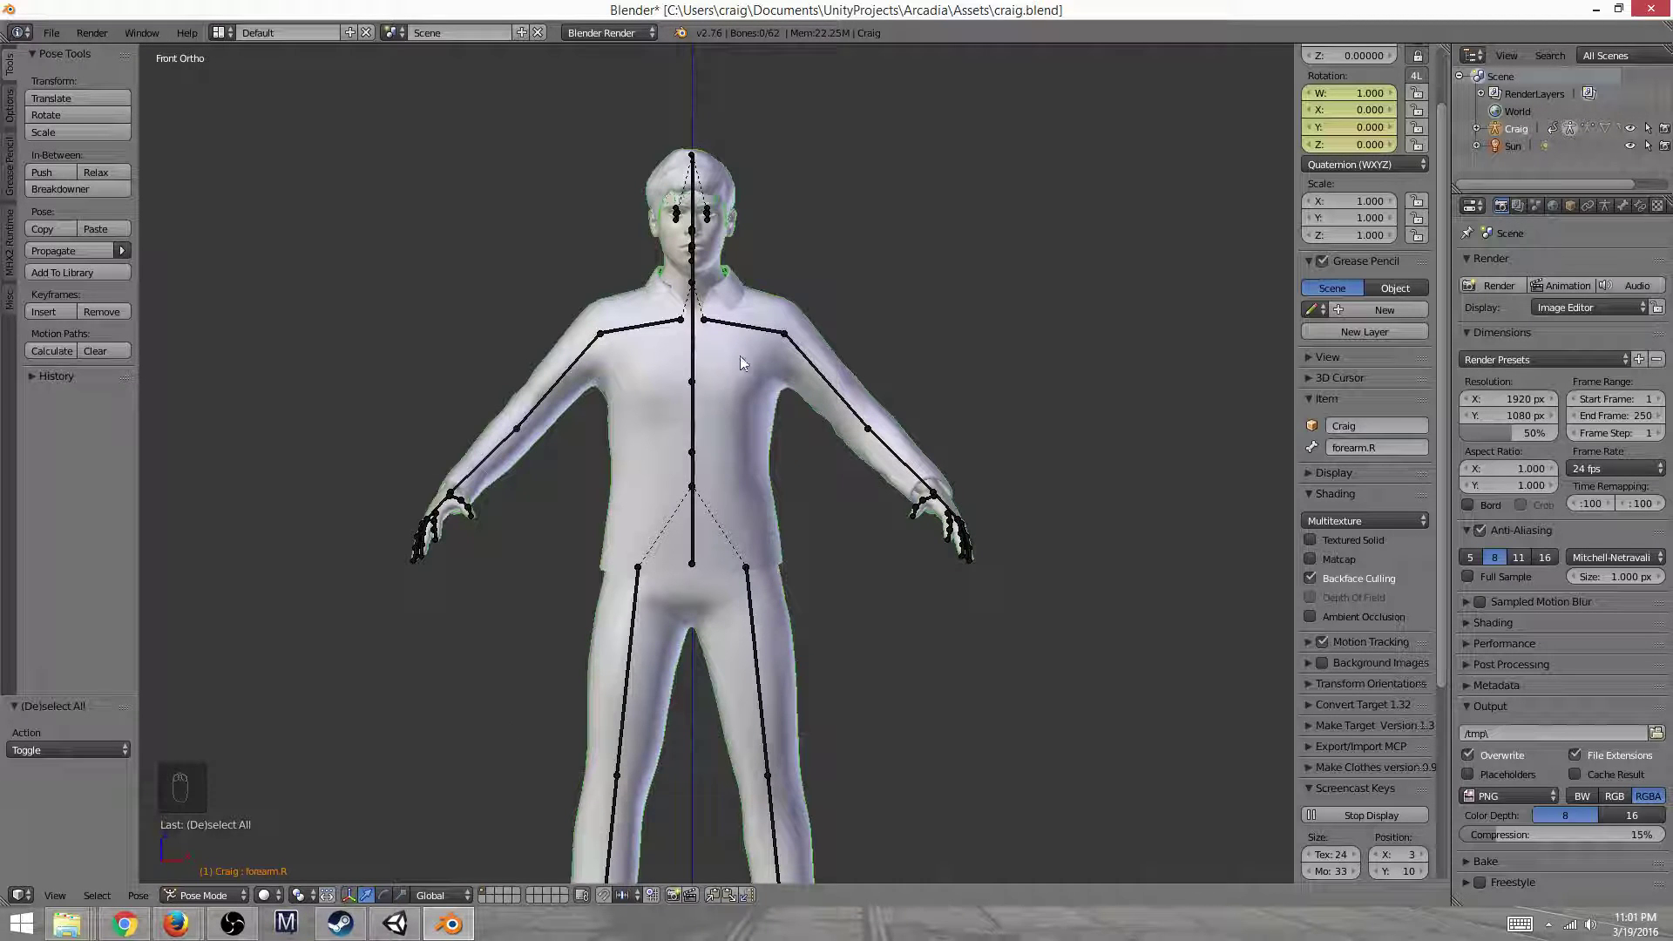
Select the upper_arm.L bone and start rotating it, then cancel the rotation
right_click(793, 373)
right_click(795, 374)
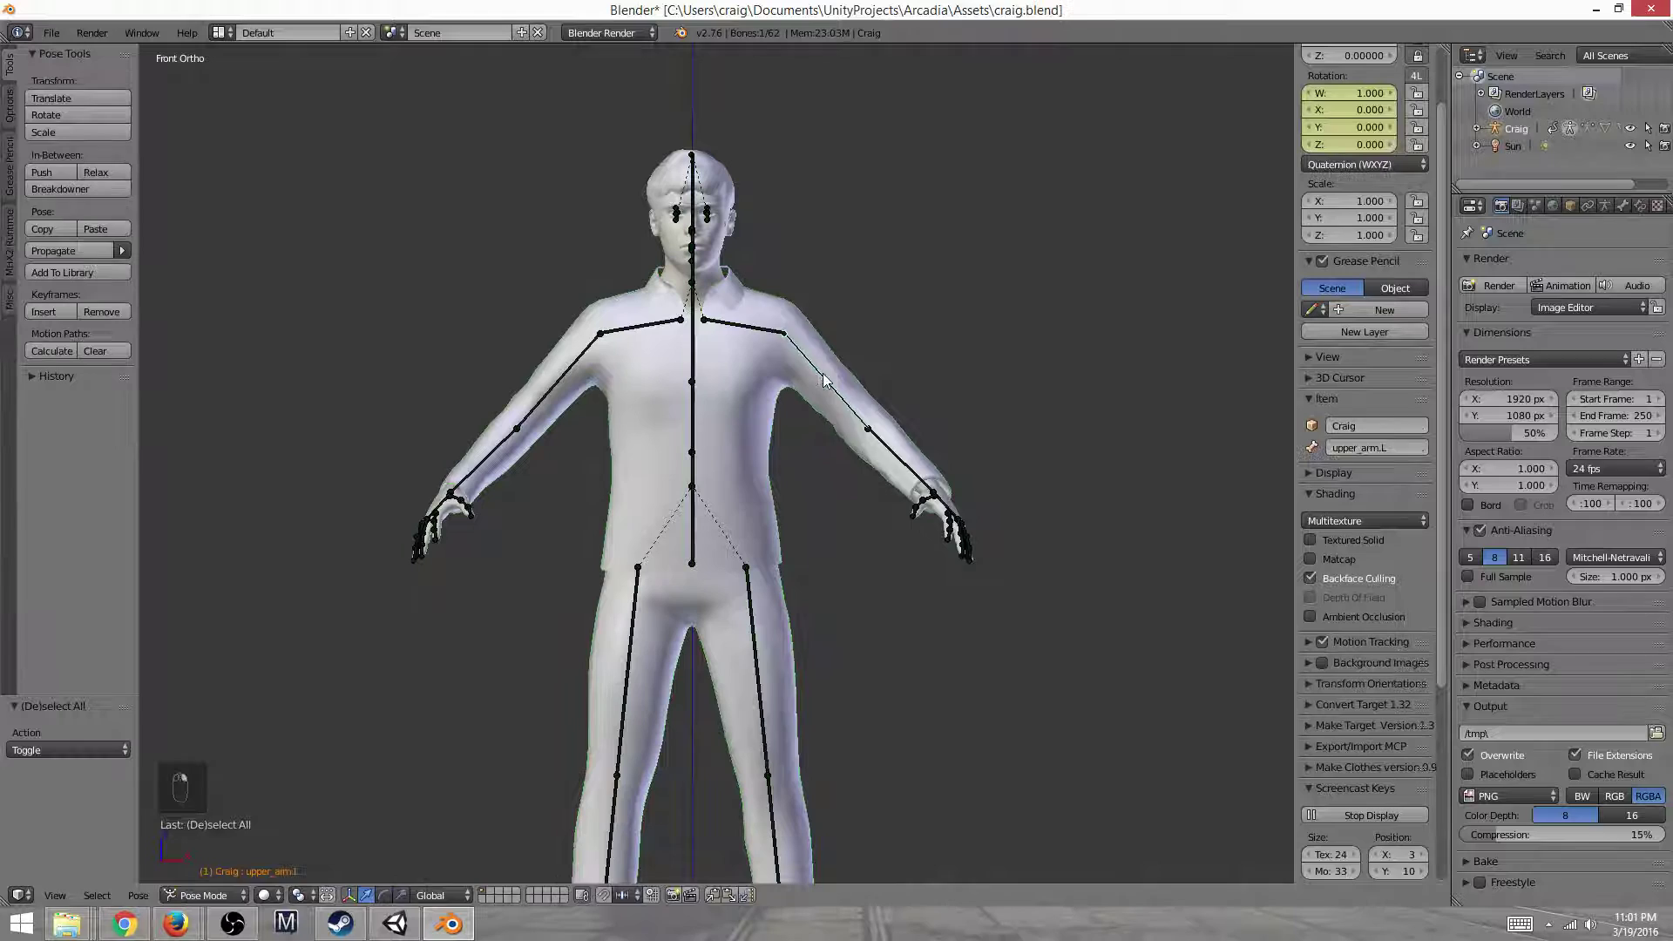
key(r)
right_click(860, 397)
Split the viewport into stacked views, join them back, then split off a smaller bottom view
drag(142, 883, 142, 557)
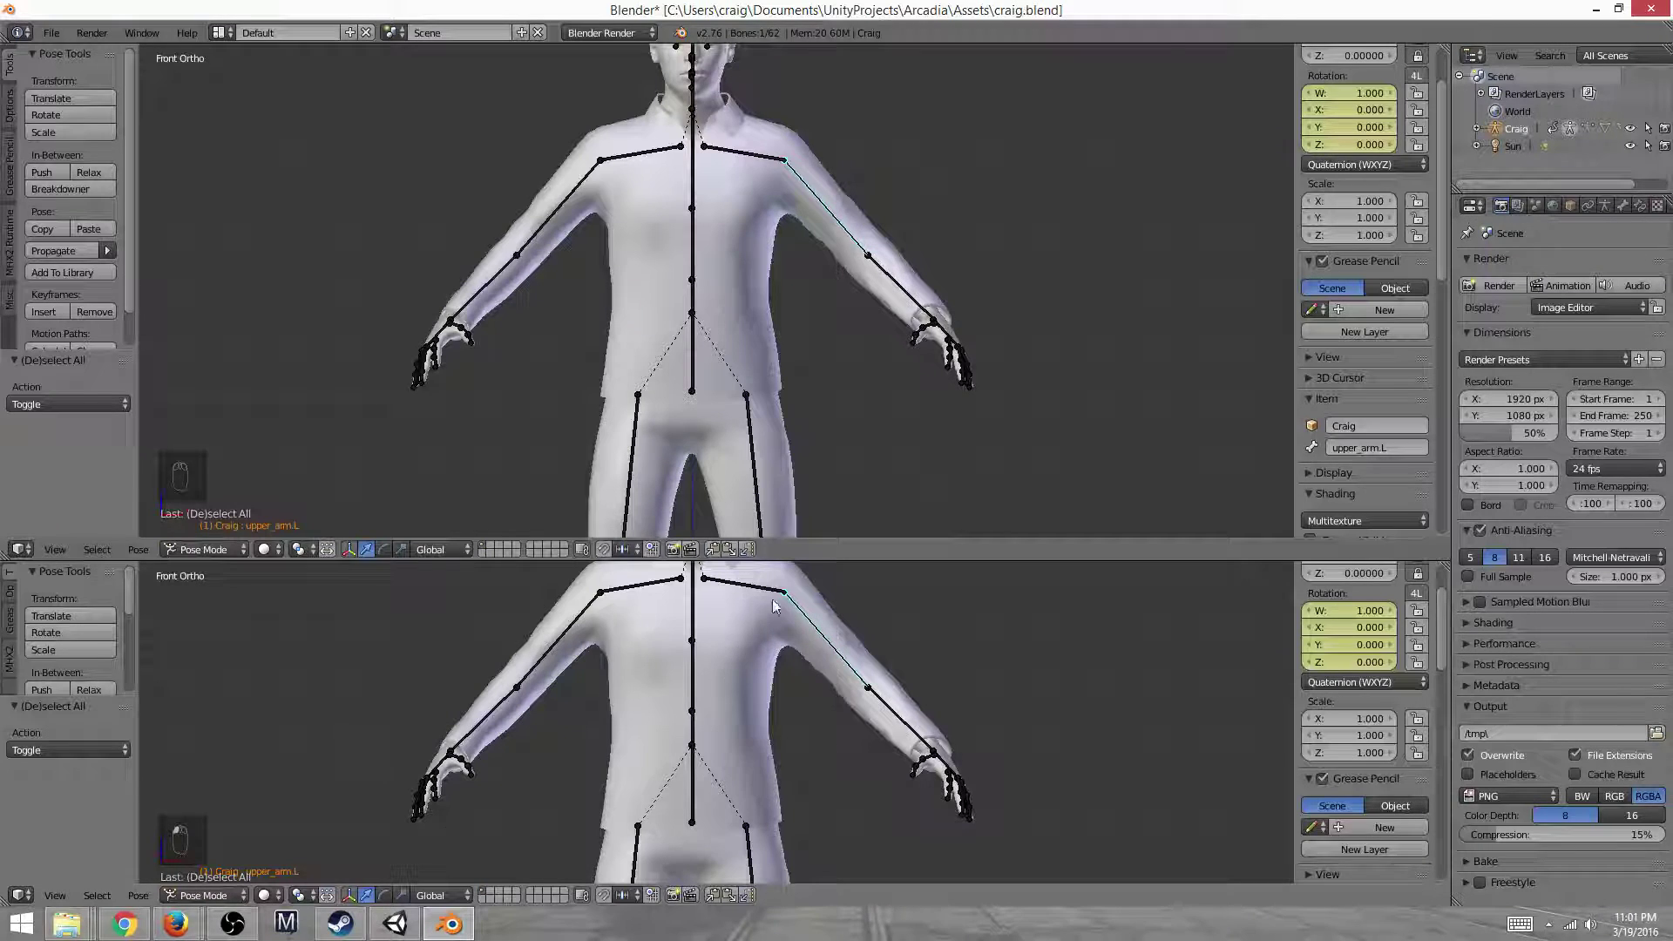
right_click(800, 558)
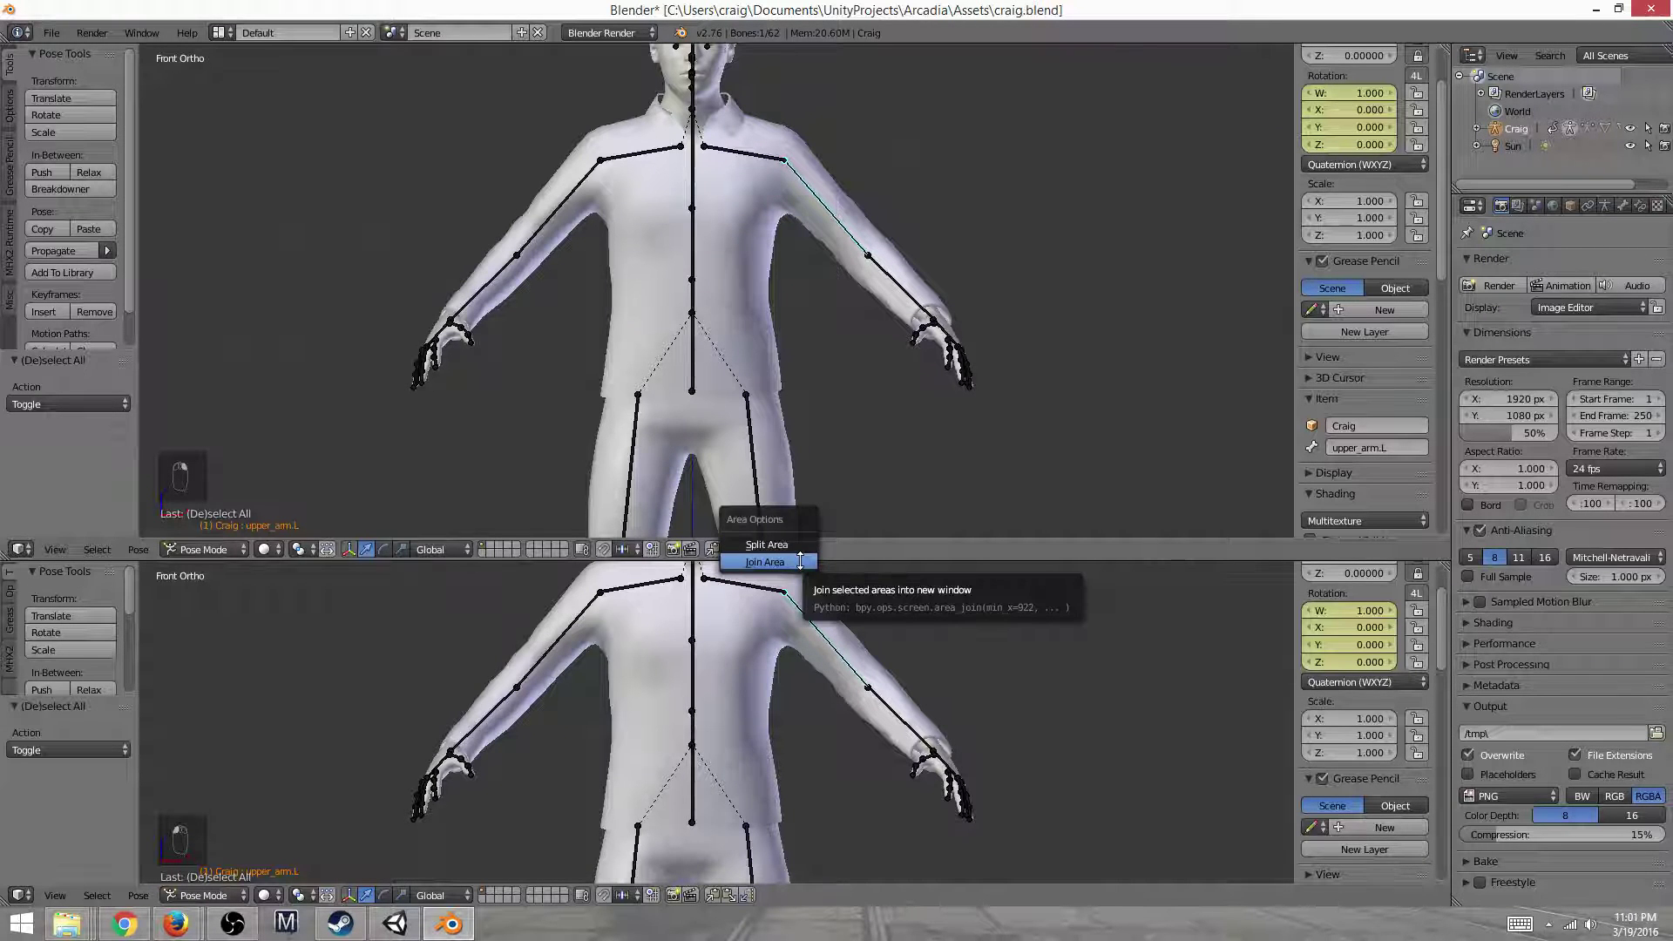
click(800, 562)
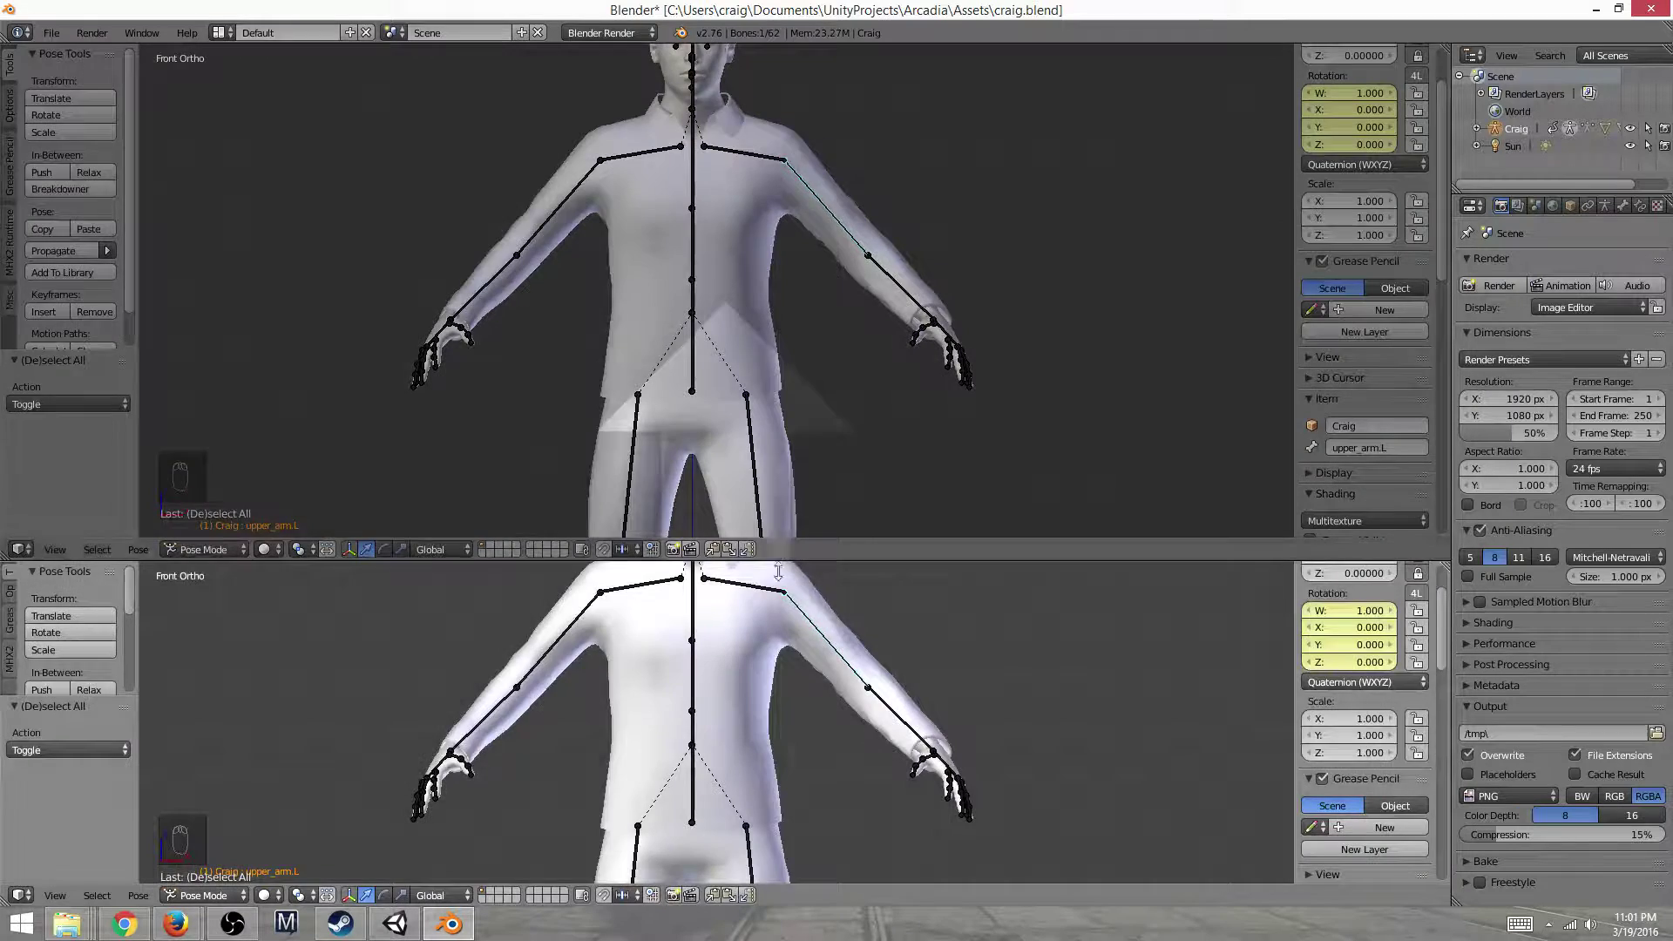
click(782, 544)
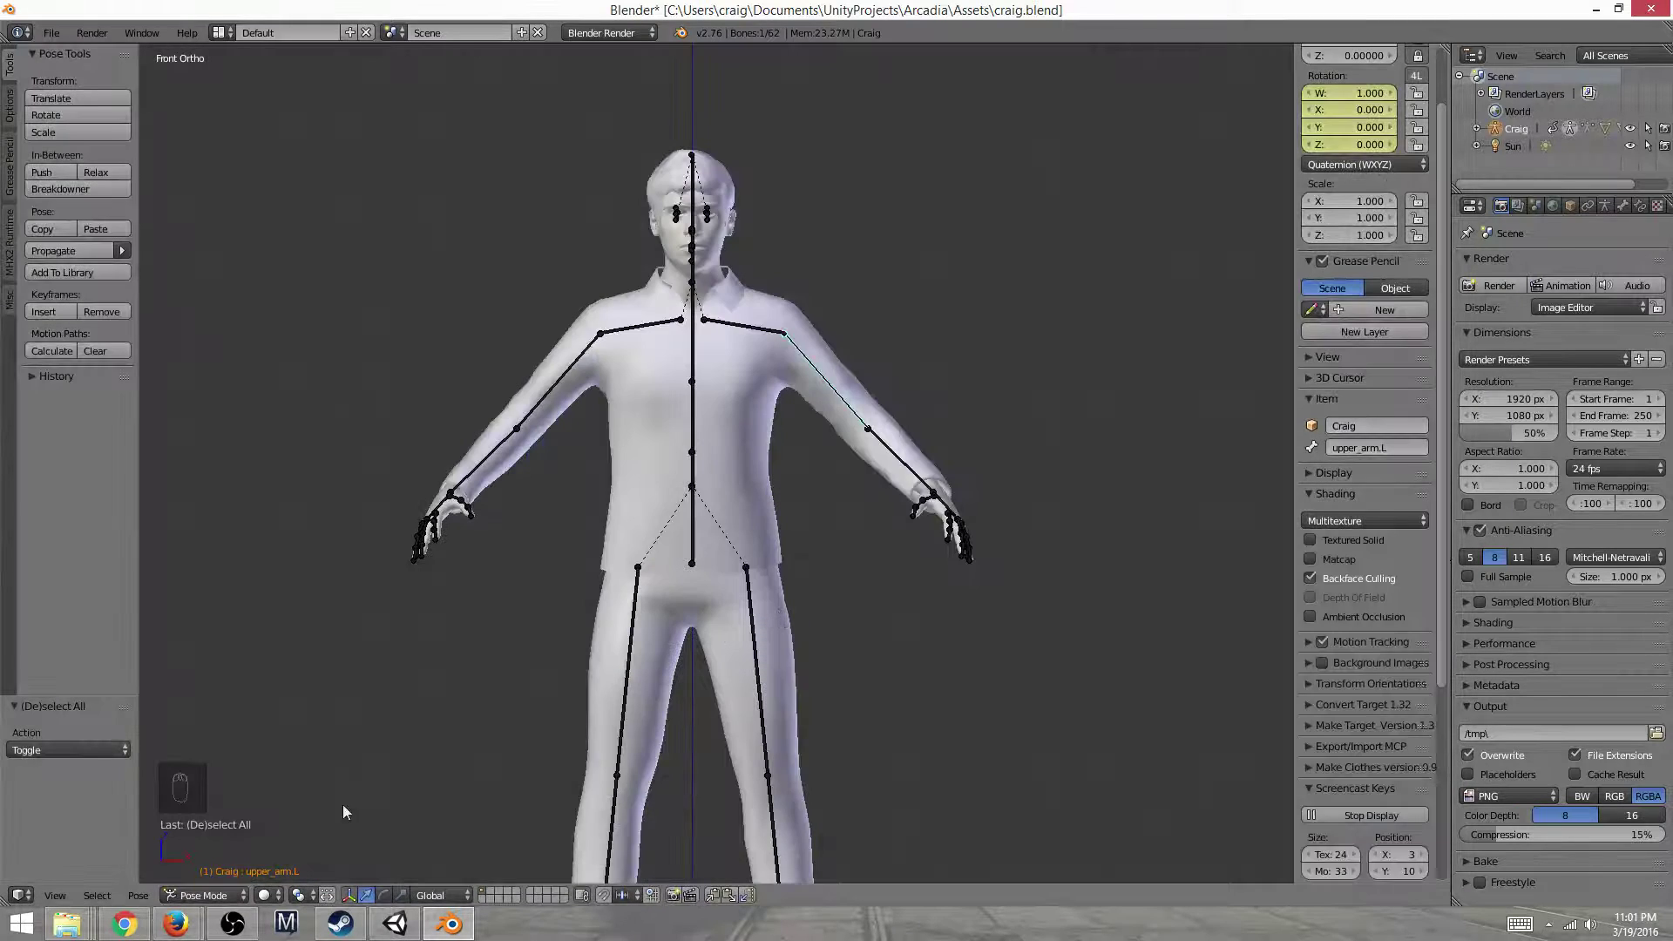
drag(7, 903, 98, 410)
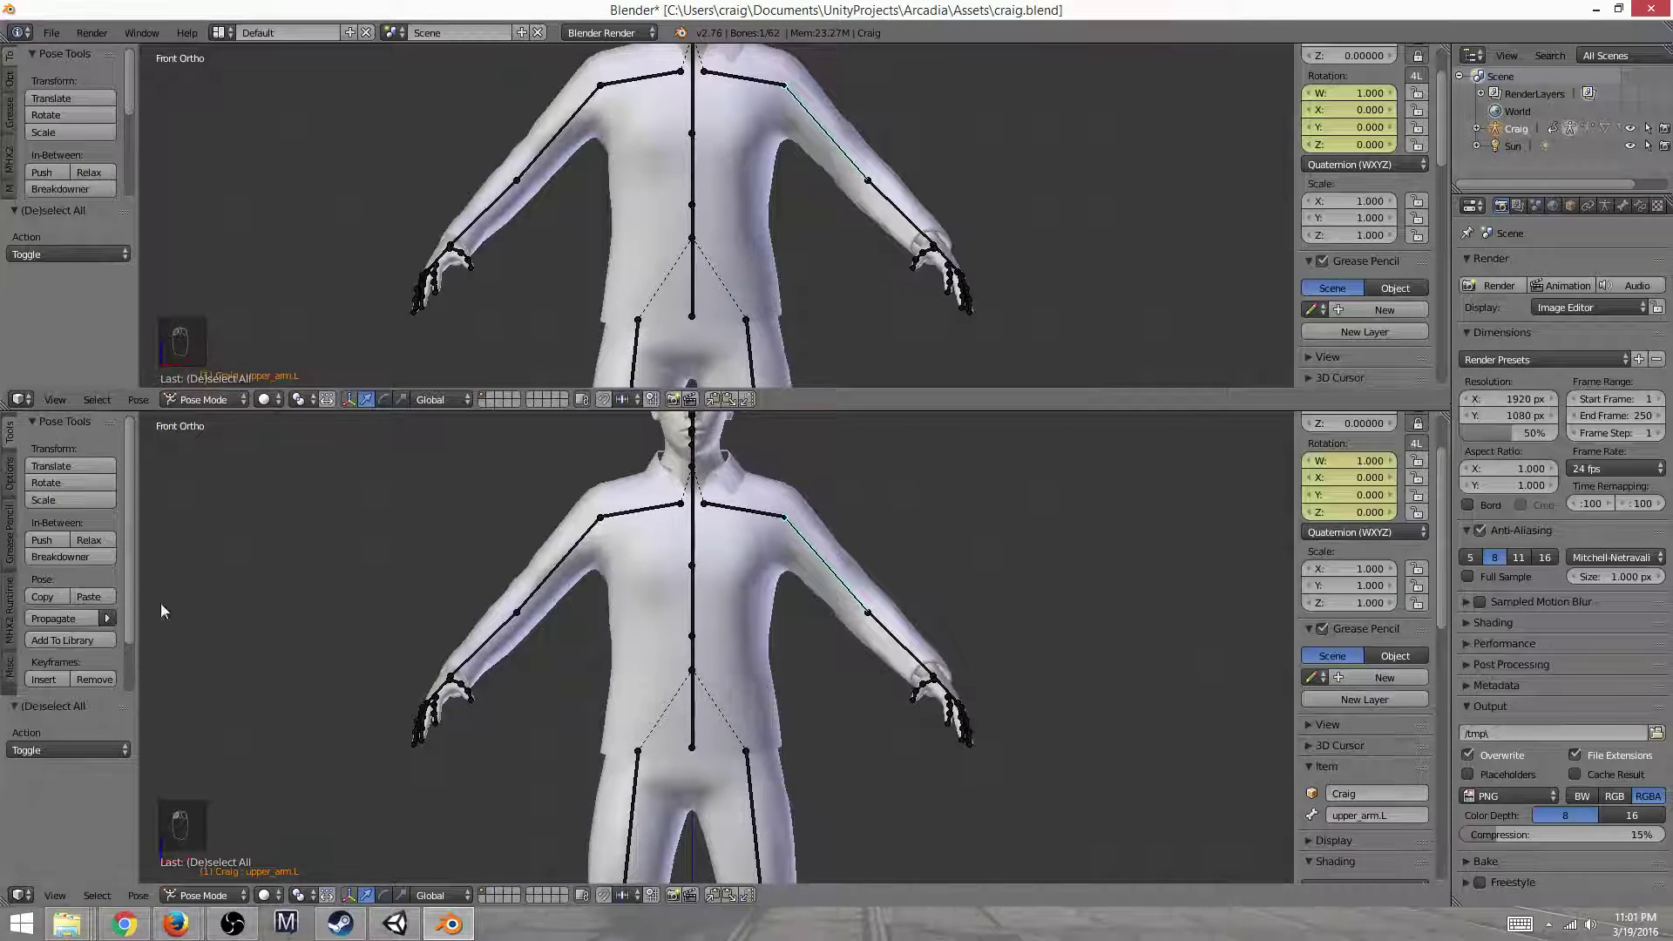
Turn the lower area into a Dope Sheet, jump to frame 815, and enlarge the 3D view
click(21, 895)
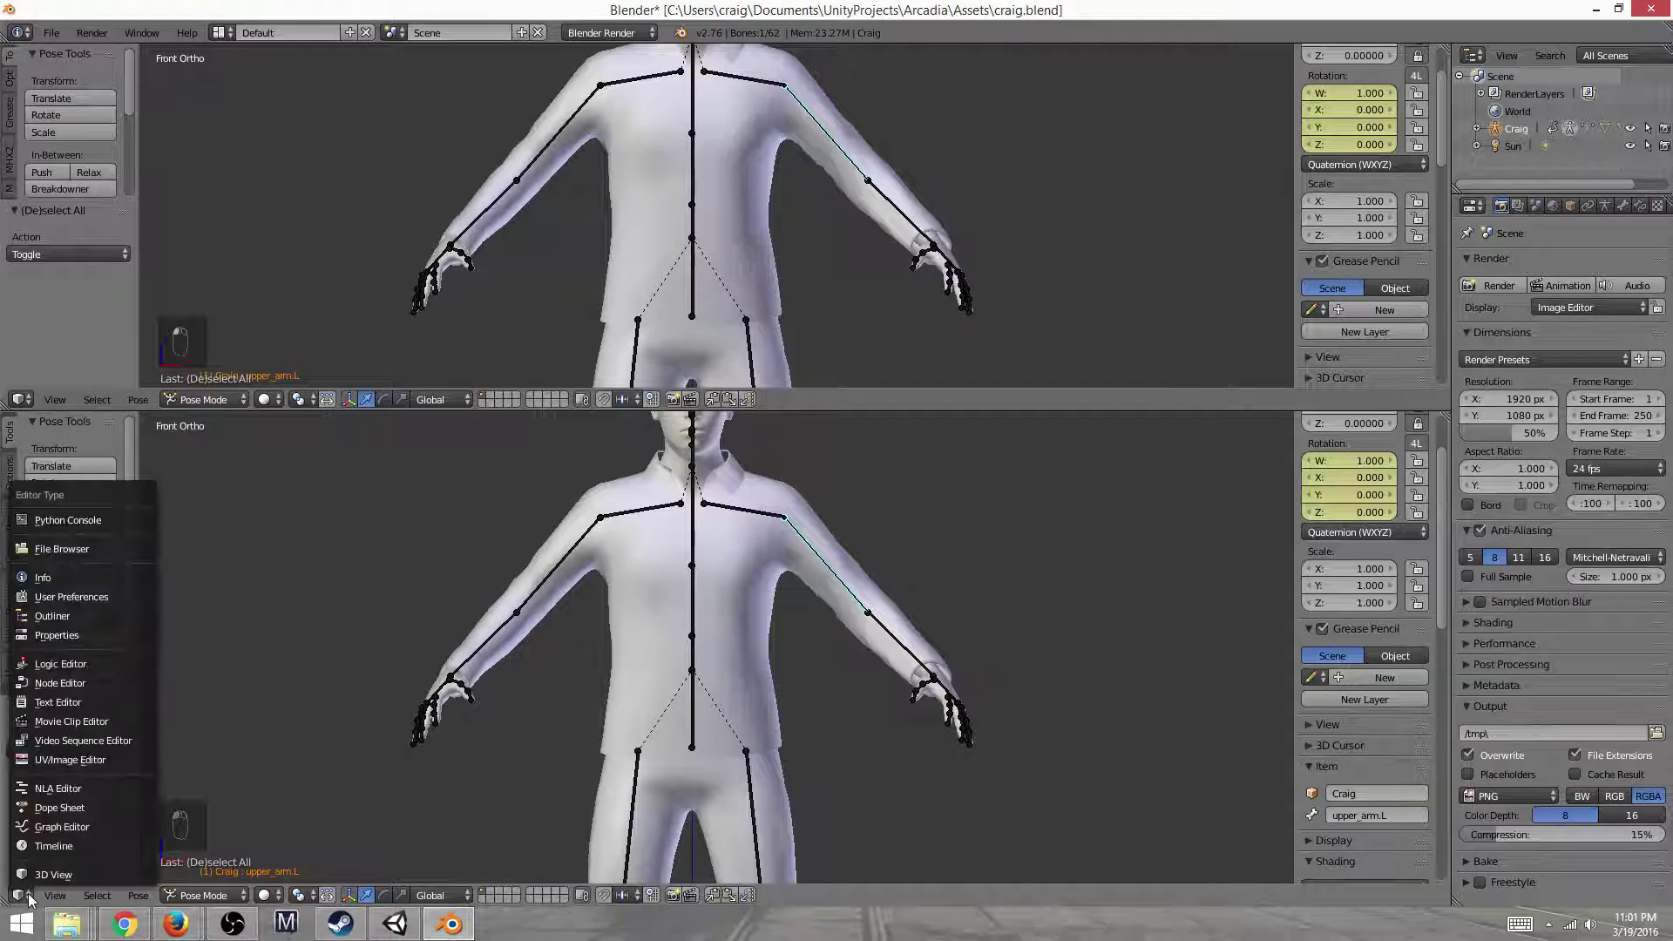
click(55, 808)
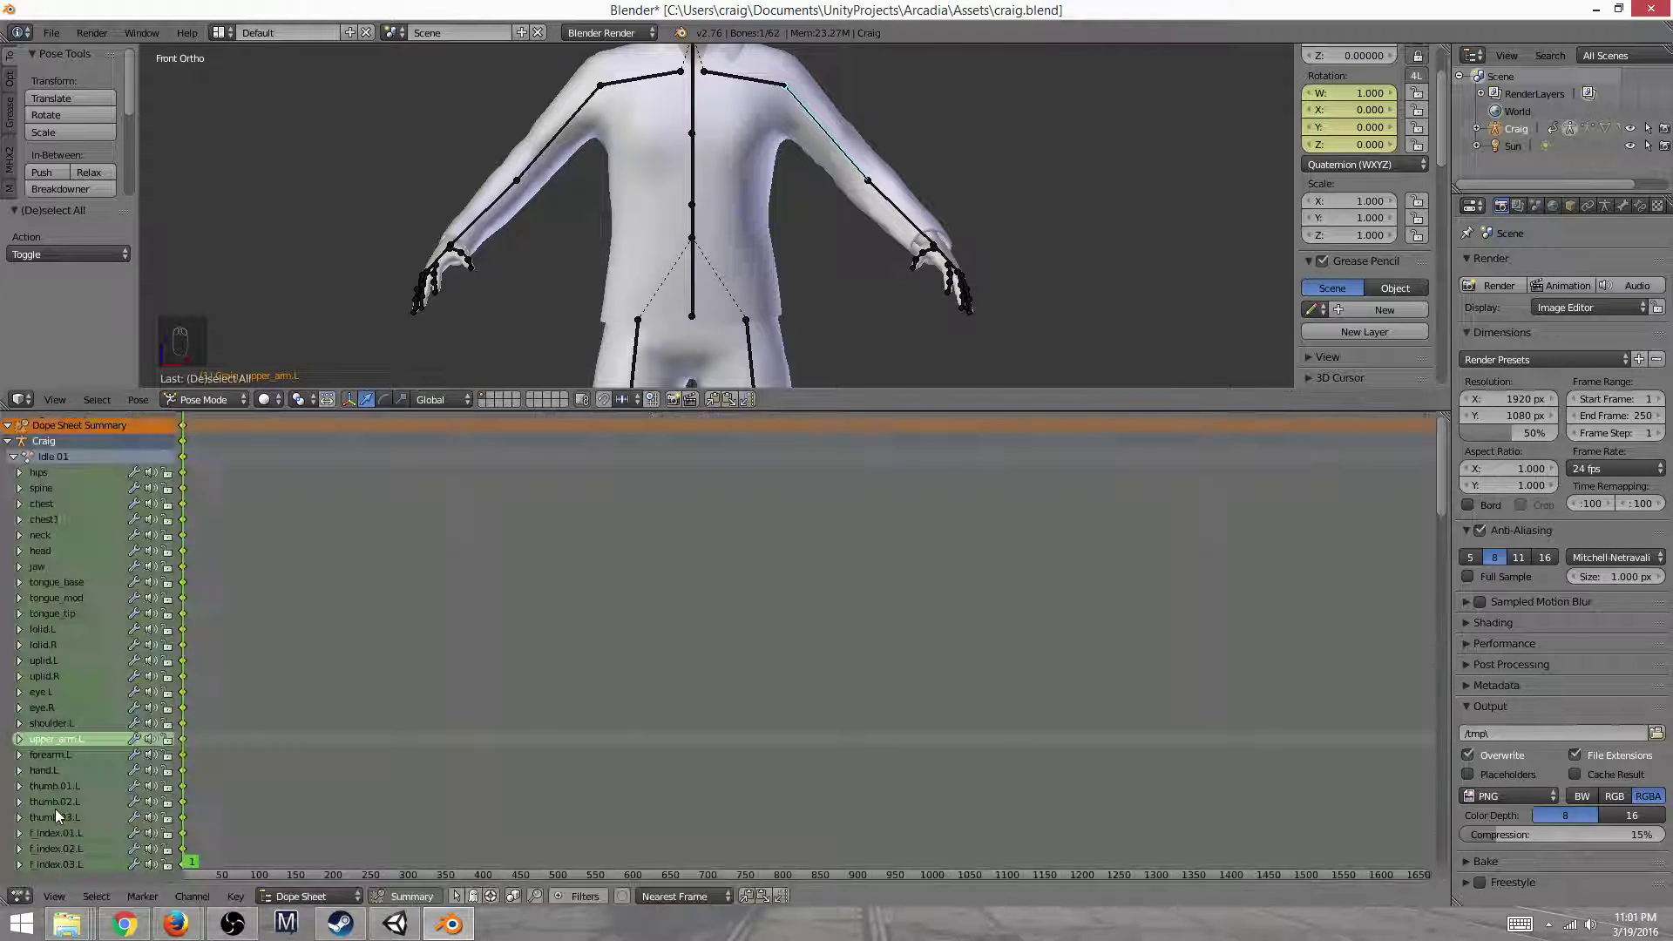
scroll(328, 708, down, 2)
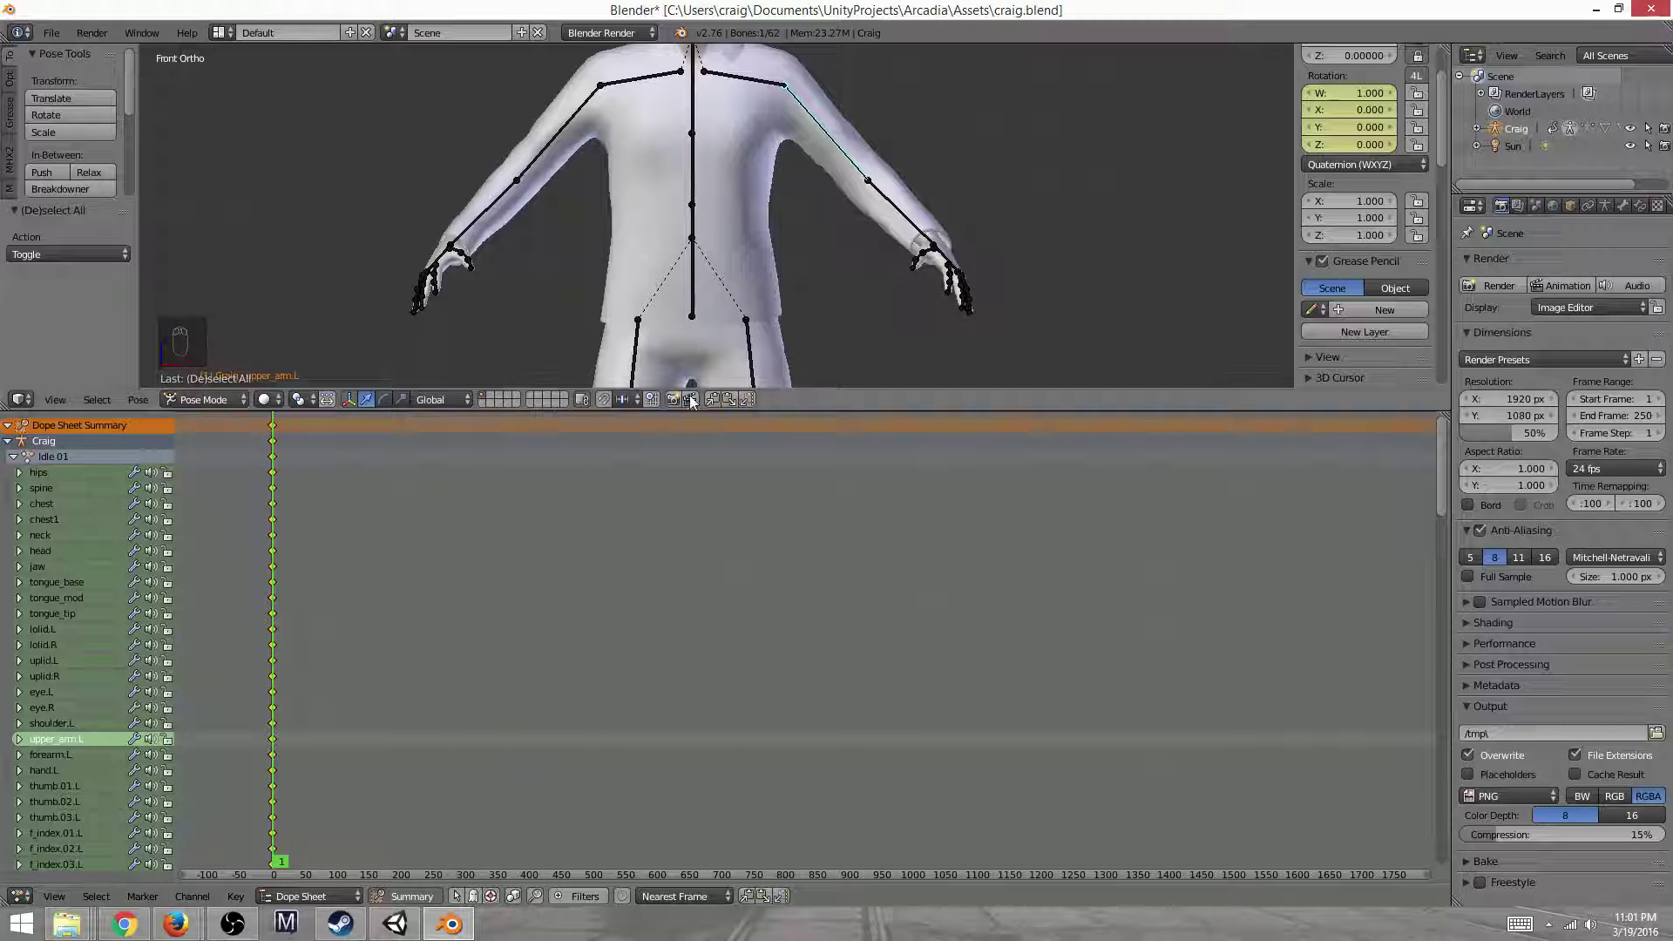
mouse_move(779, 390)
mouse_down()
mouse_move(758, 411)
mouse_move(777, 390)
mouse_up()
click(796, 415)
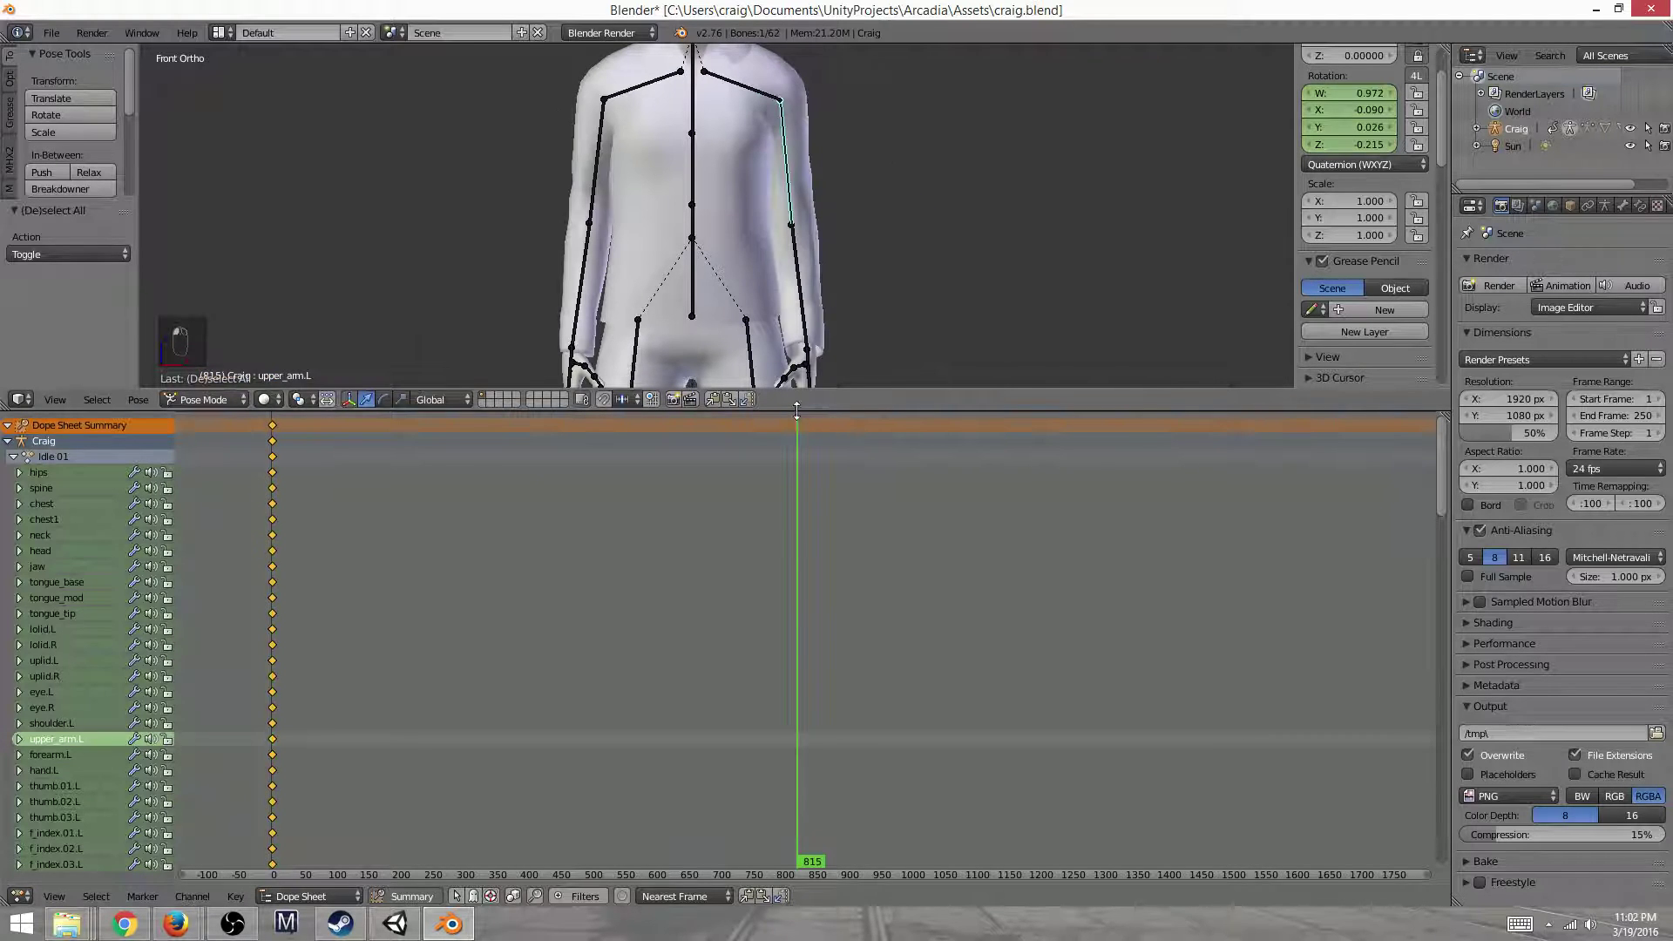
drag(313, 389, 275, 632)
Switch the Dope Sheet to Action Editor showing Idle 01 and jump to frame 416
click(300, 896)
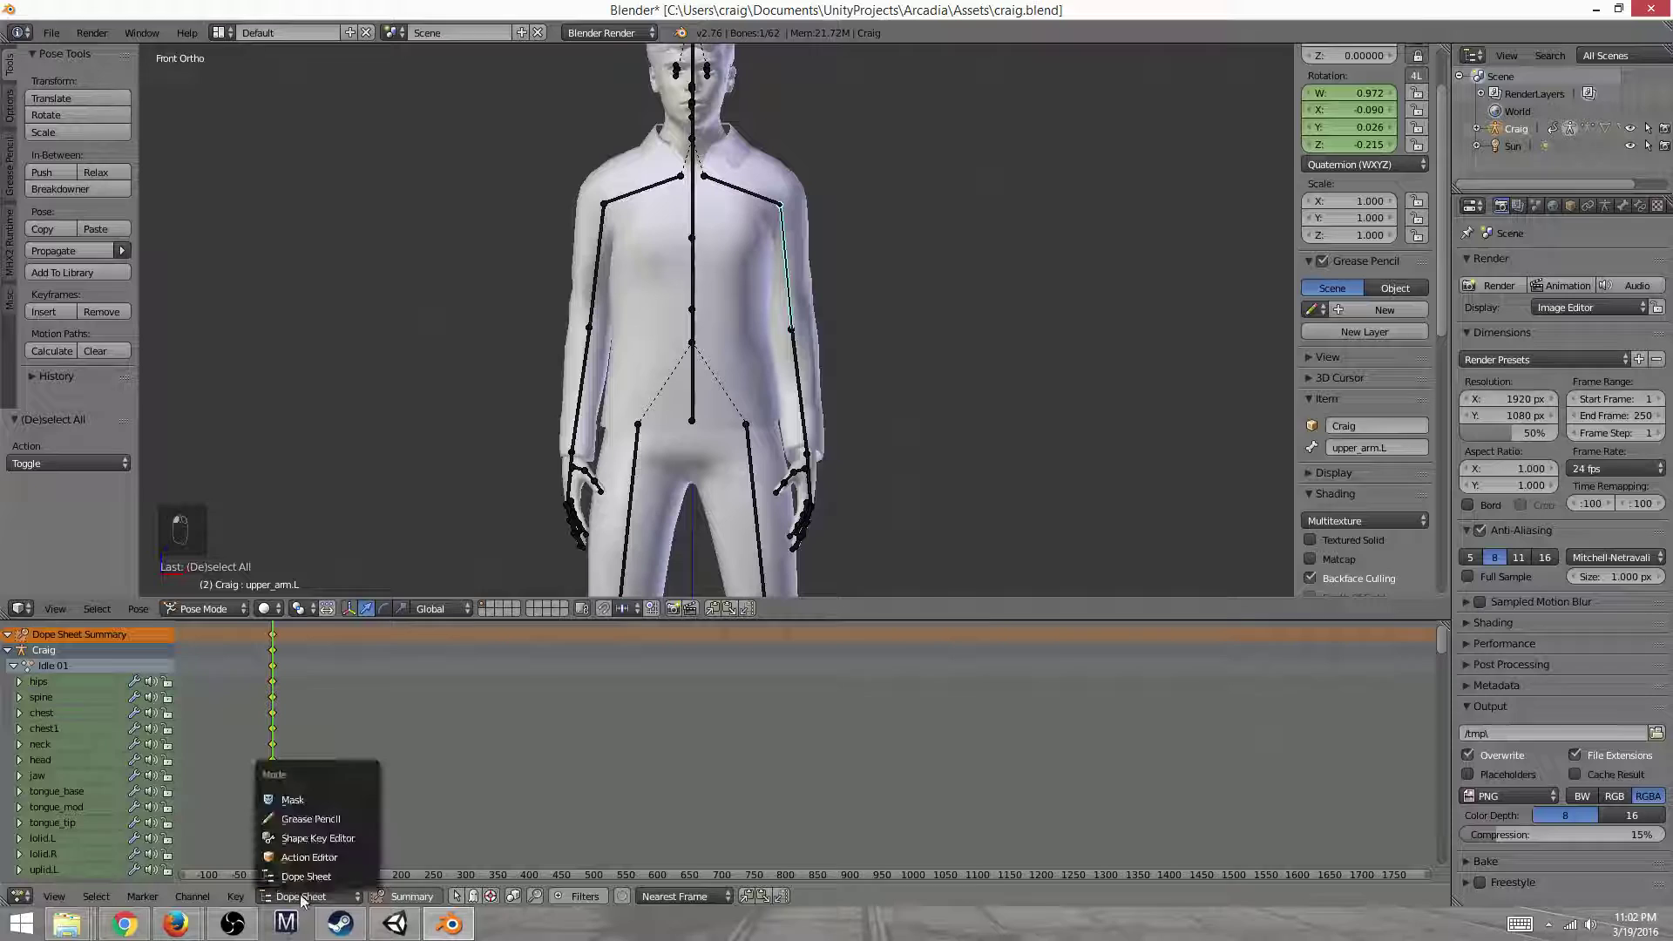
click(312, 857)
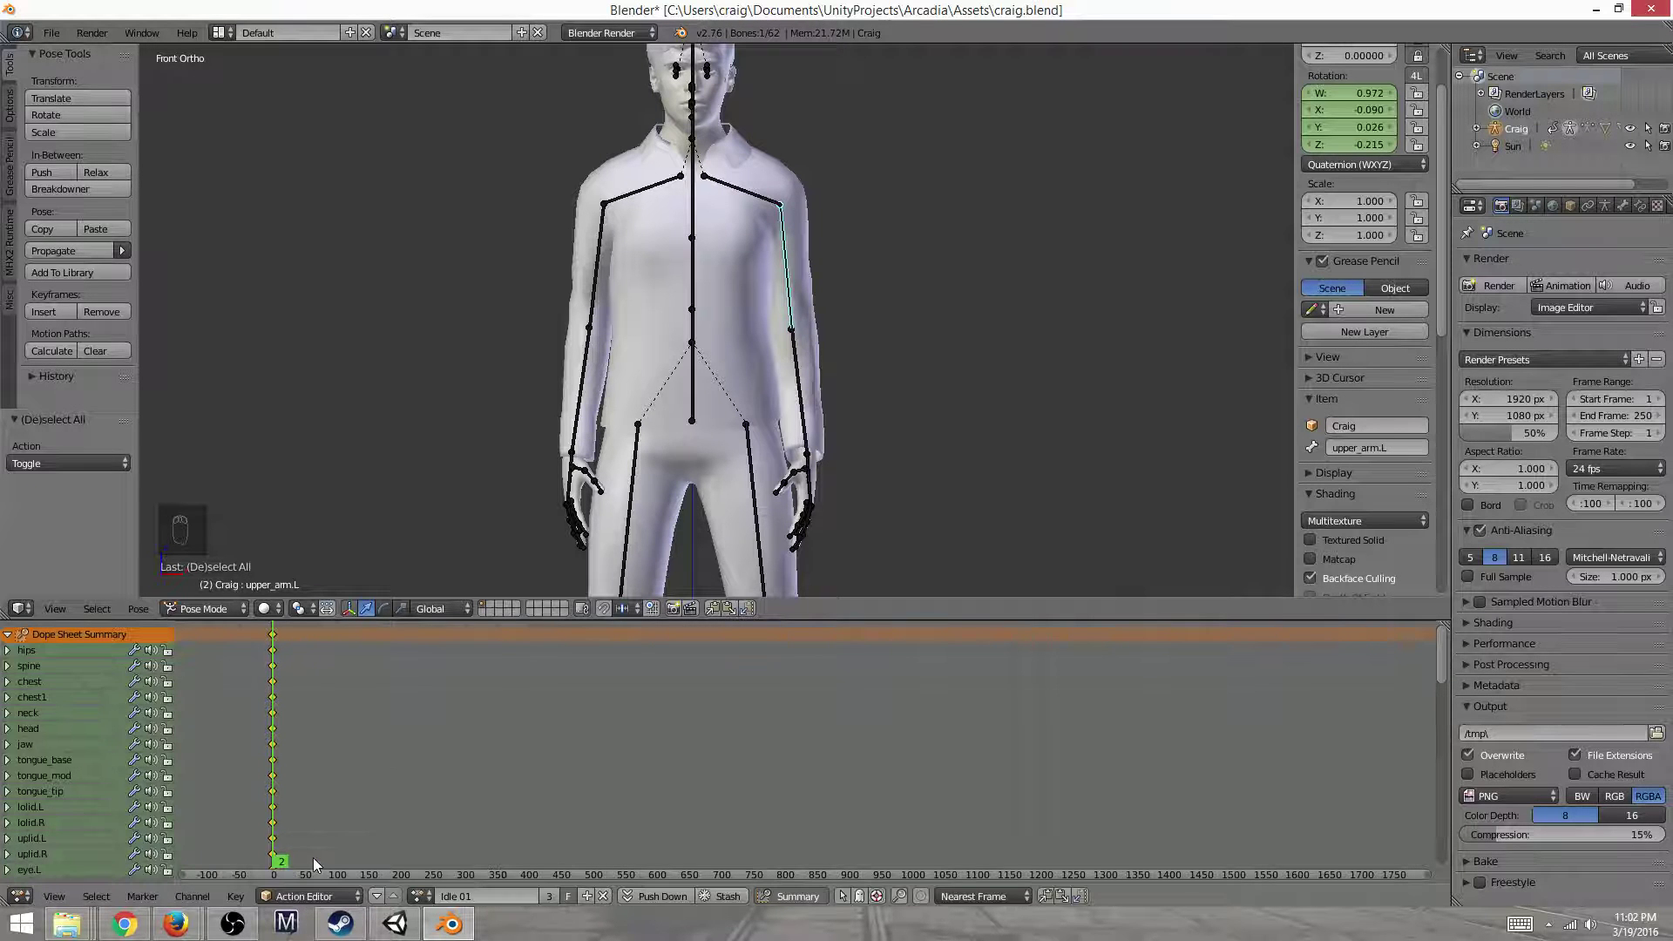
click(19, 896)
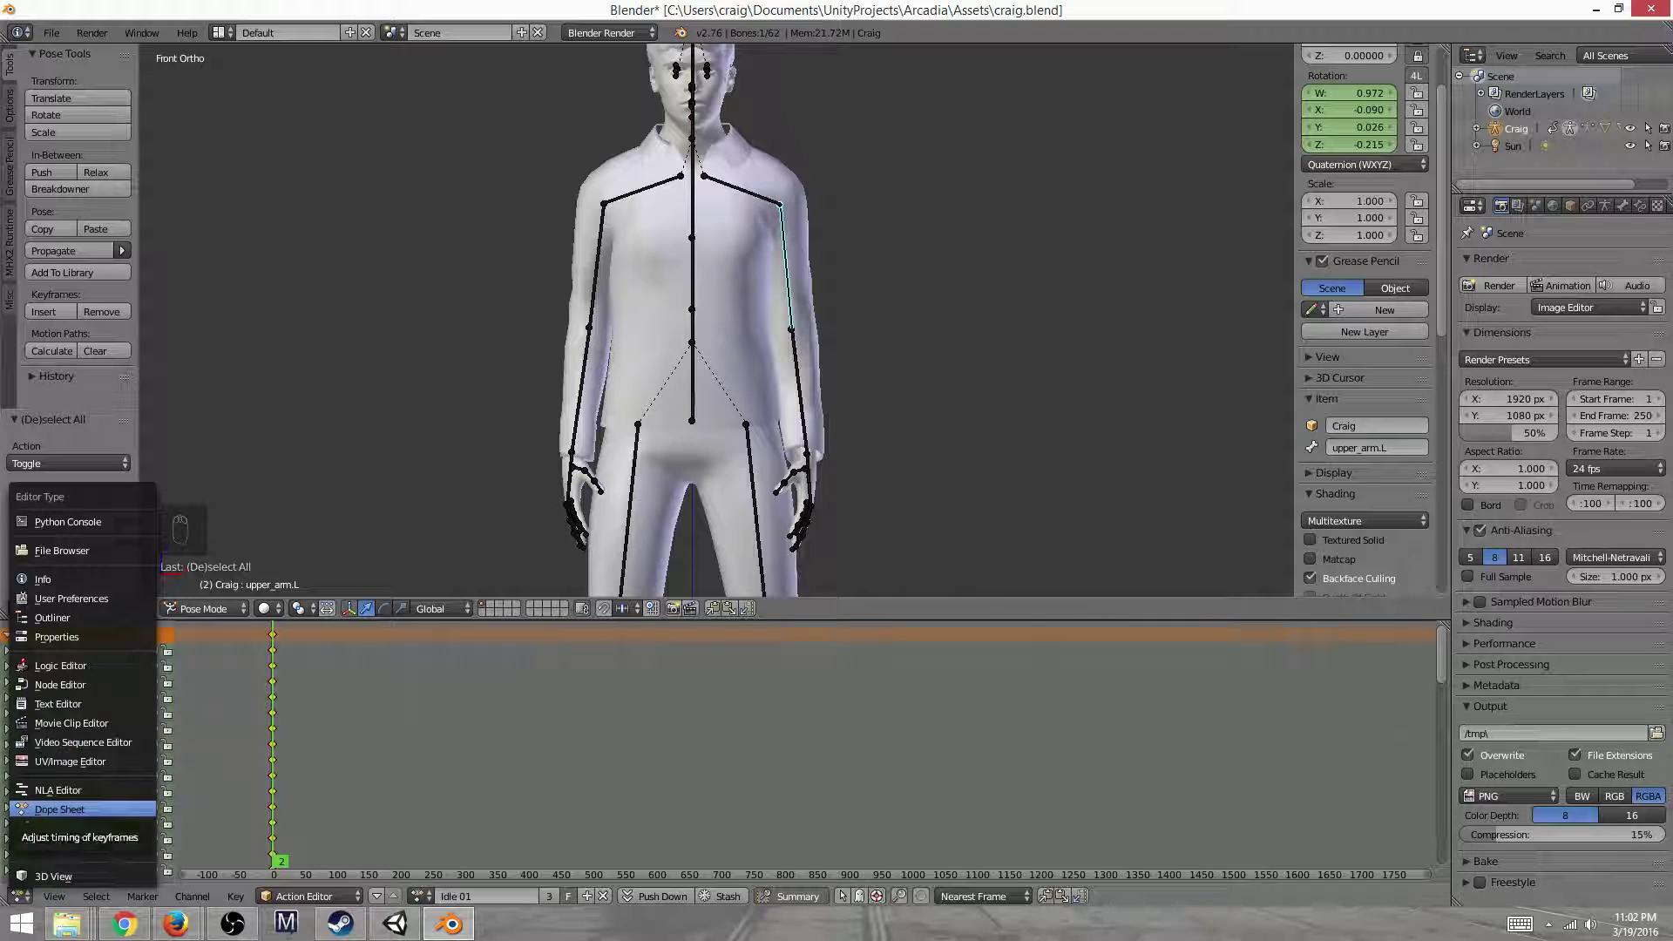
click(61, 808)
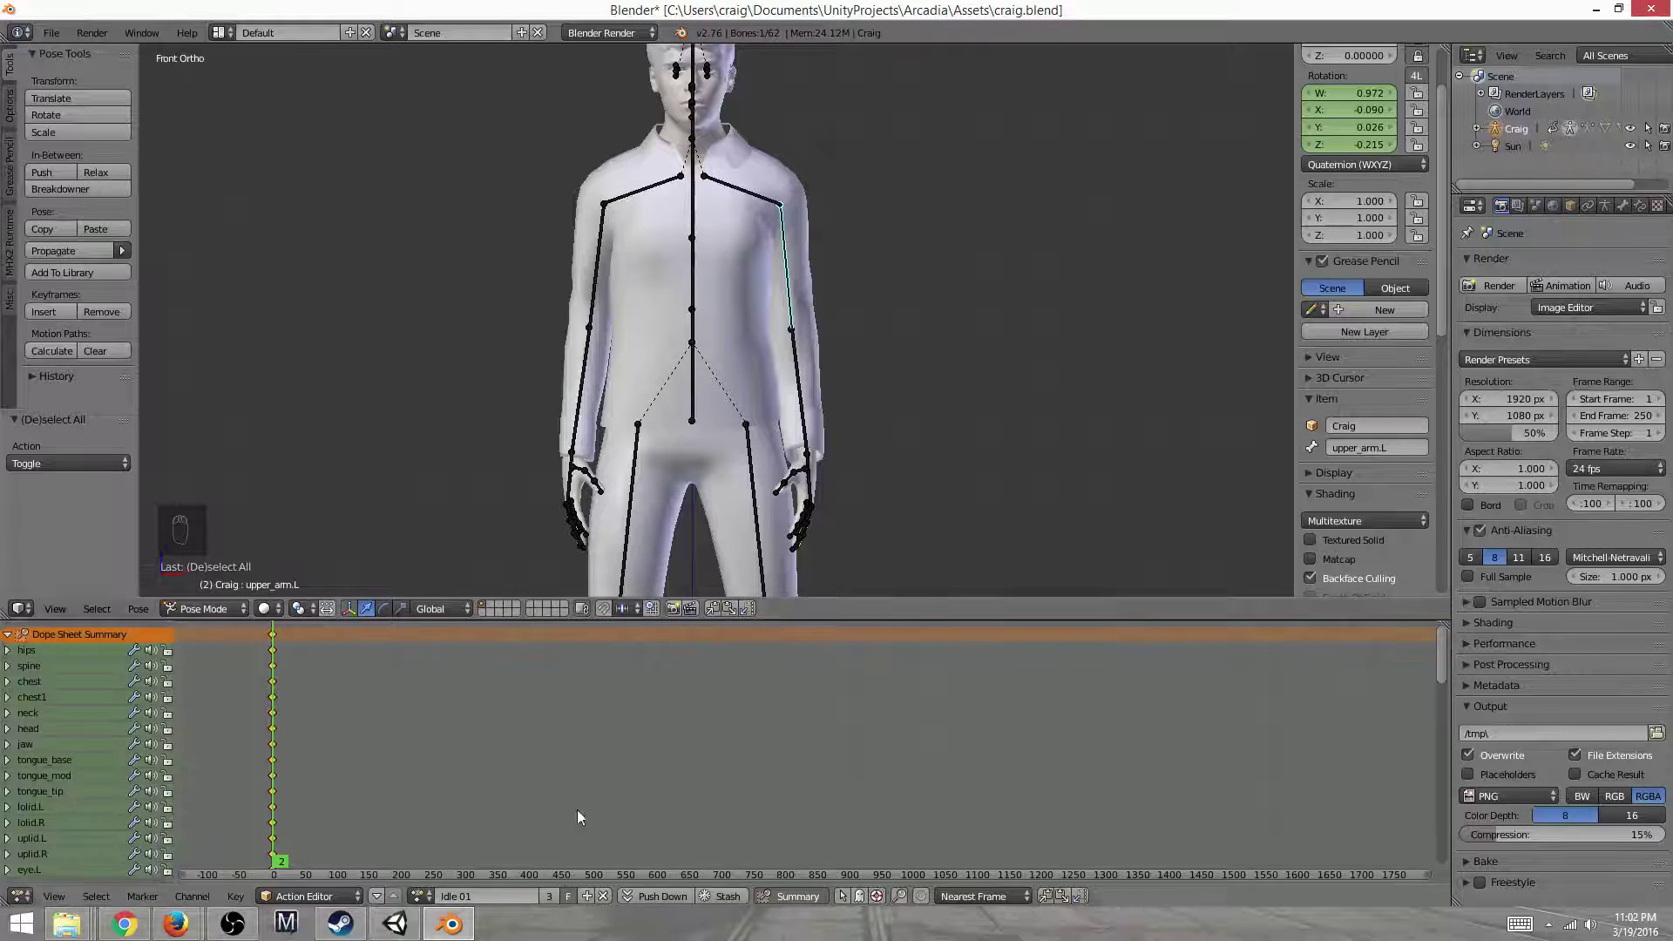
click(540, 785)
Select and delete all Idle 01 keyframes, then set the current frame to 1
drag(435, 763, 275, 736)
key(ctrl+z)
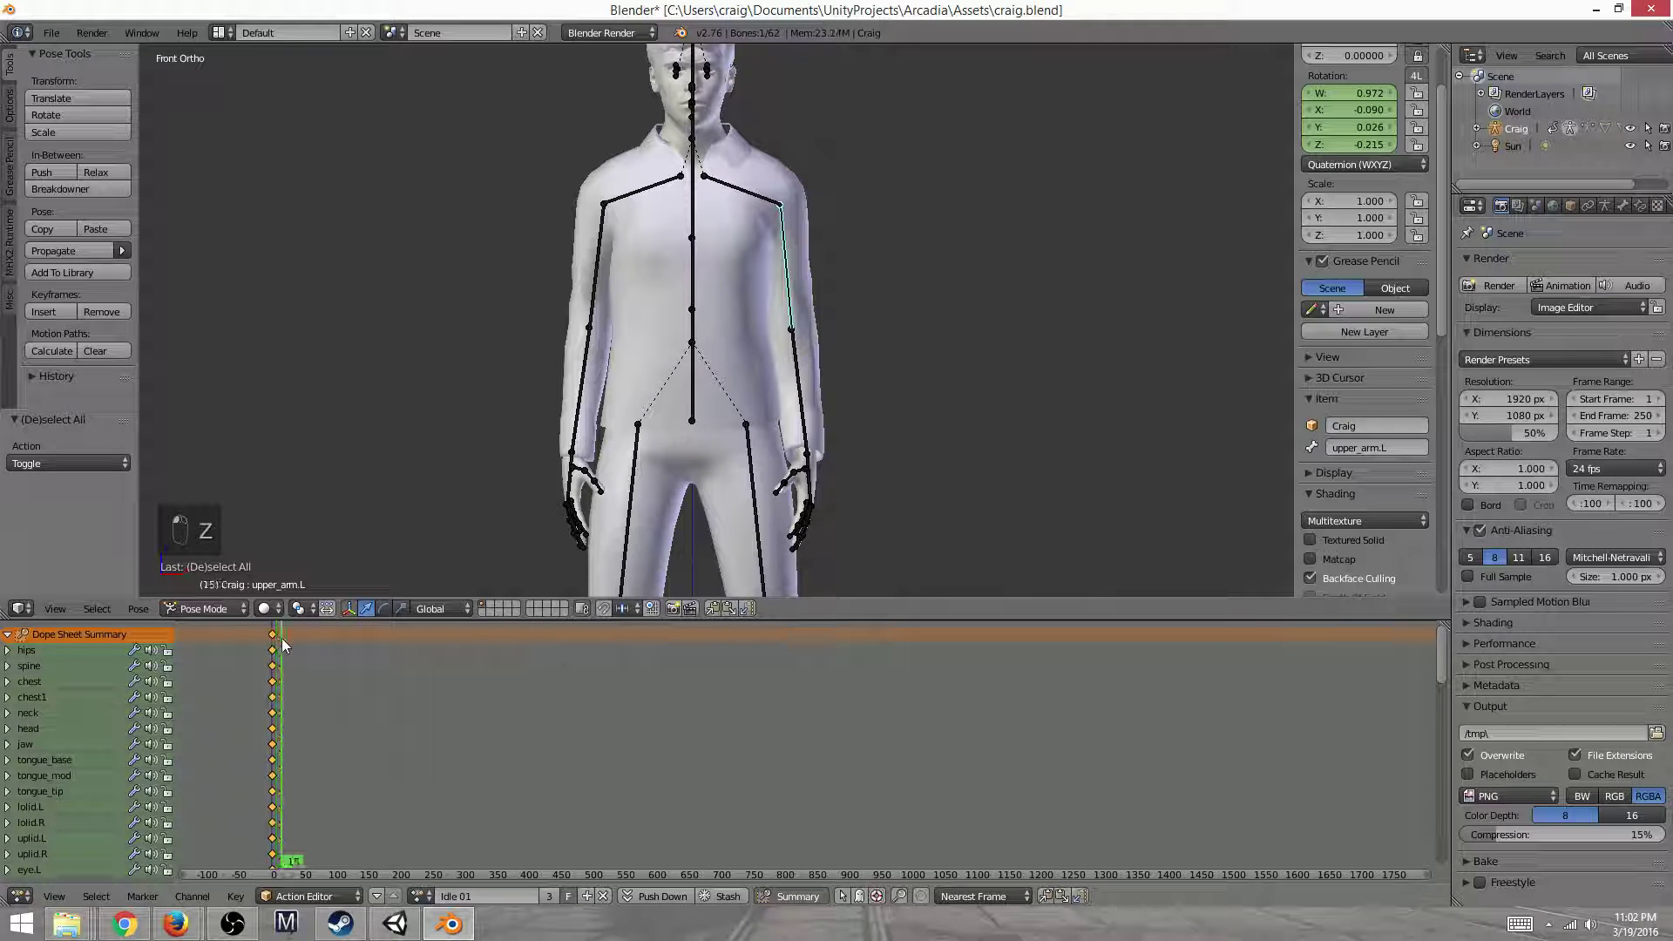
key(a)
key(a)
key(x)
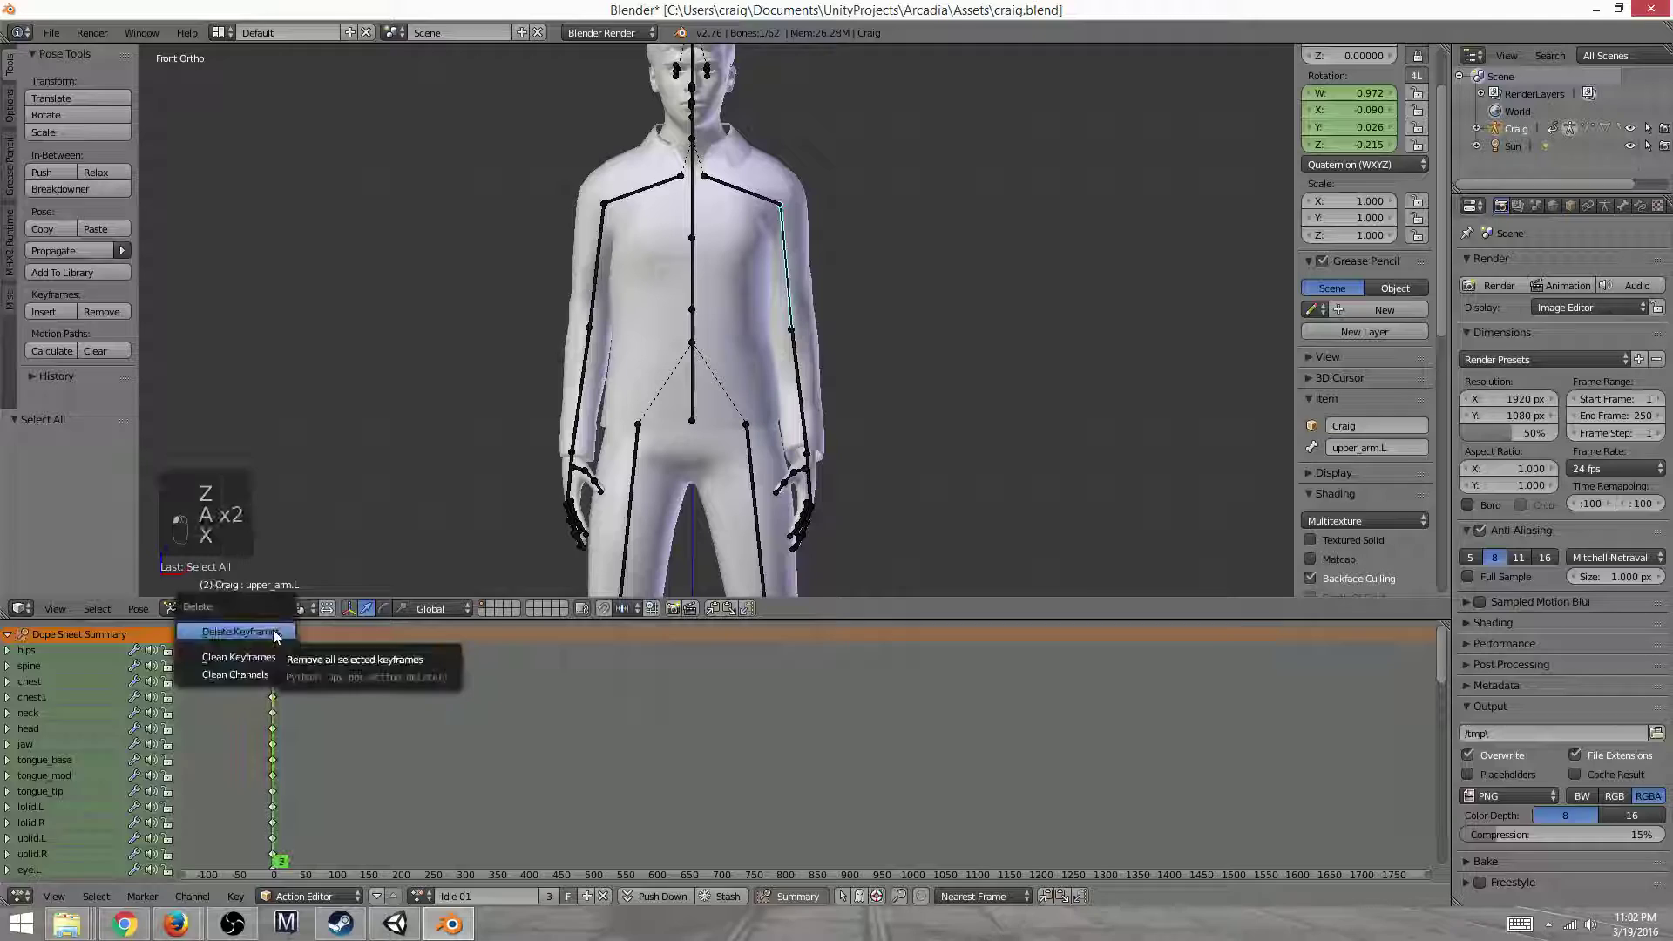
click(274, 634)
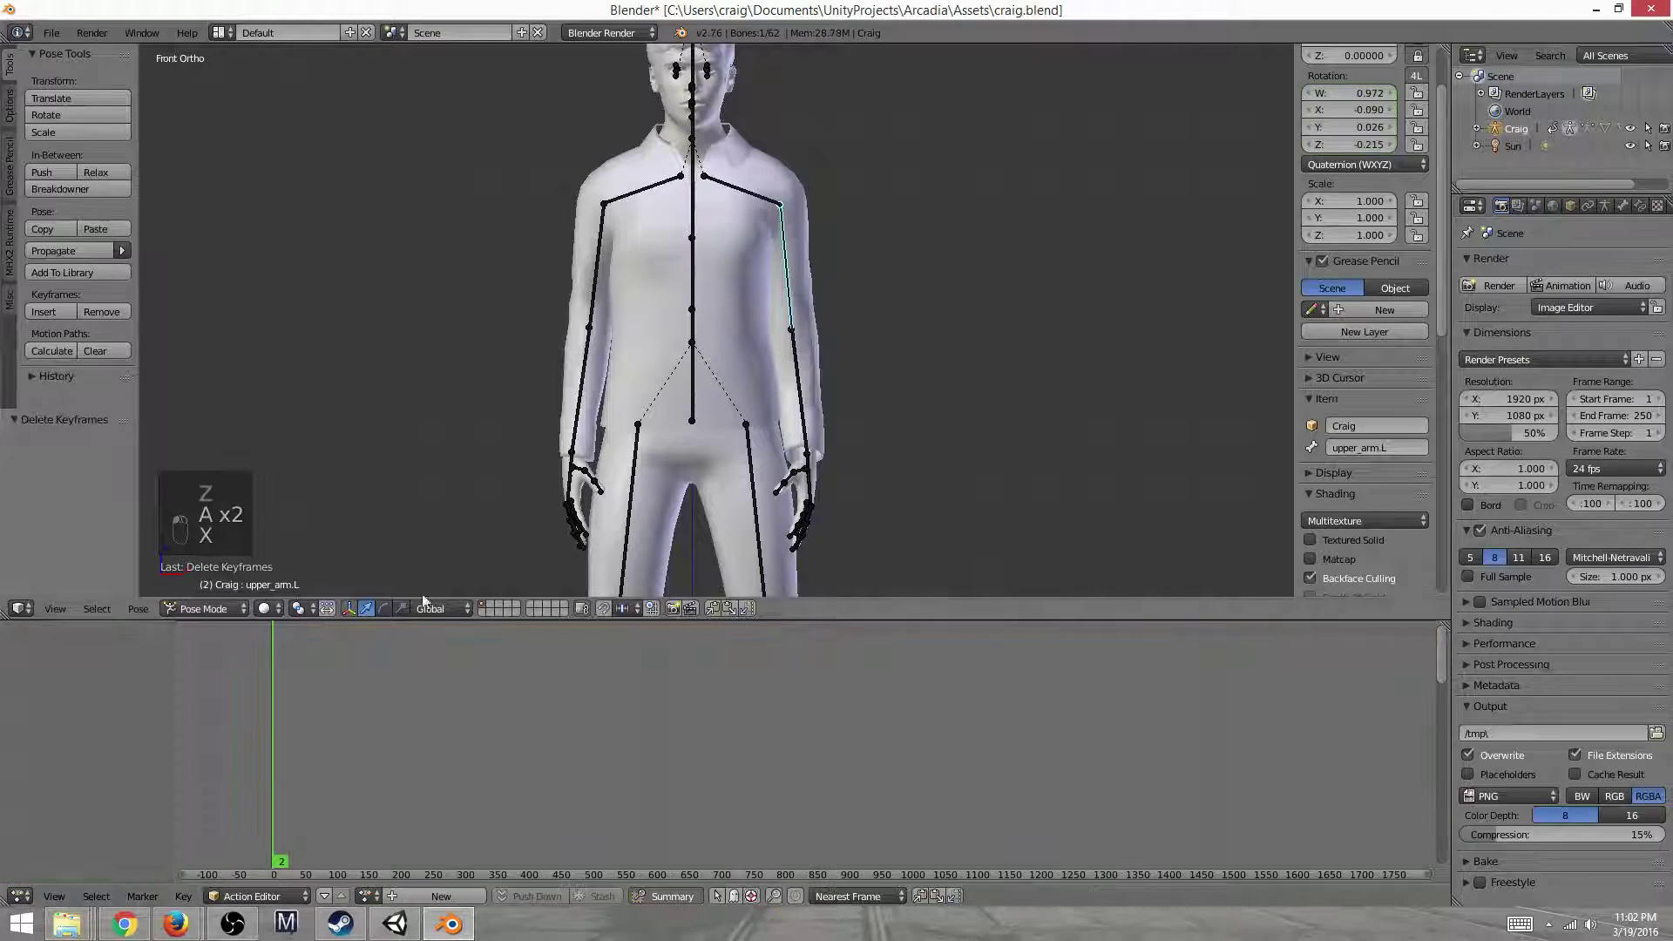
click(274, 702)
scroll(264, 702, up, 2)
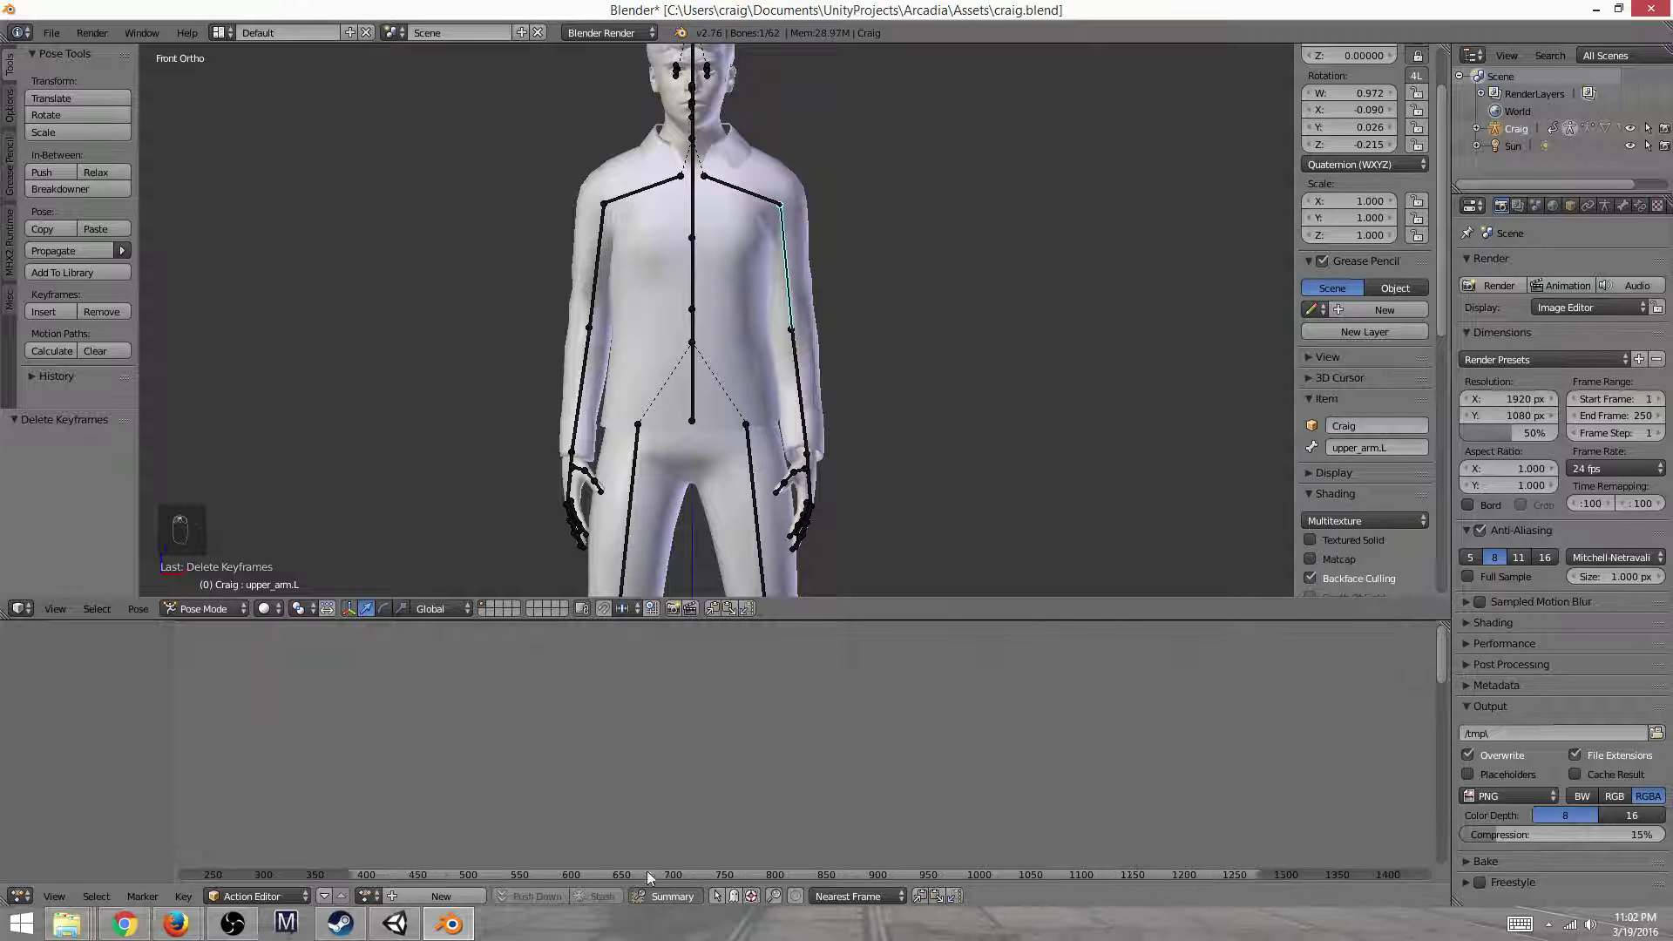
mouse_move(1255, 883)
mouse_down()
mouse_move(197, 869)
mouse_move(284, 864)
mouse_up()
click(478, 816)
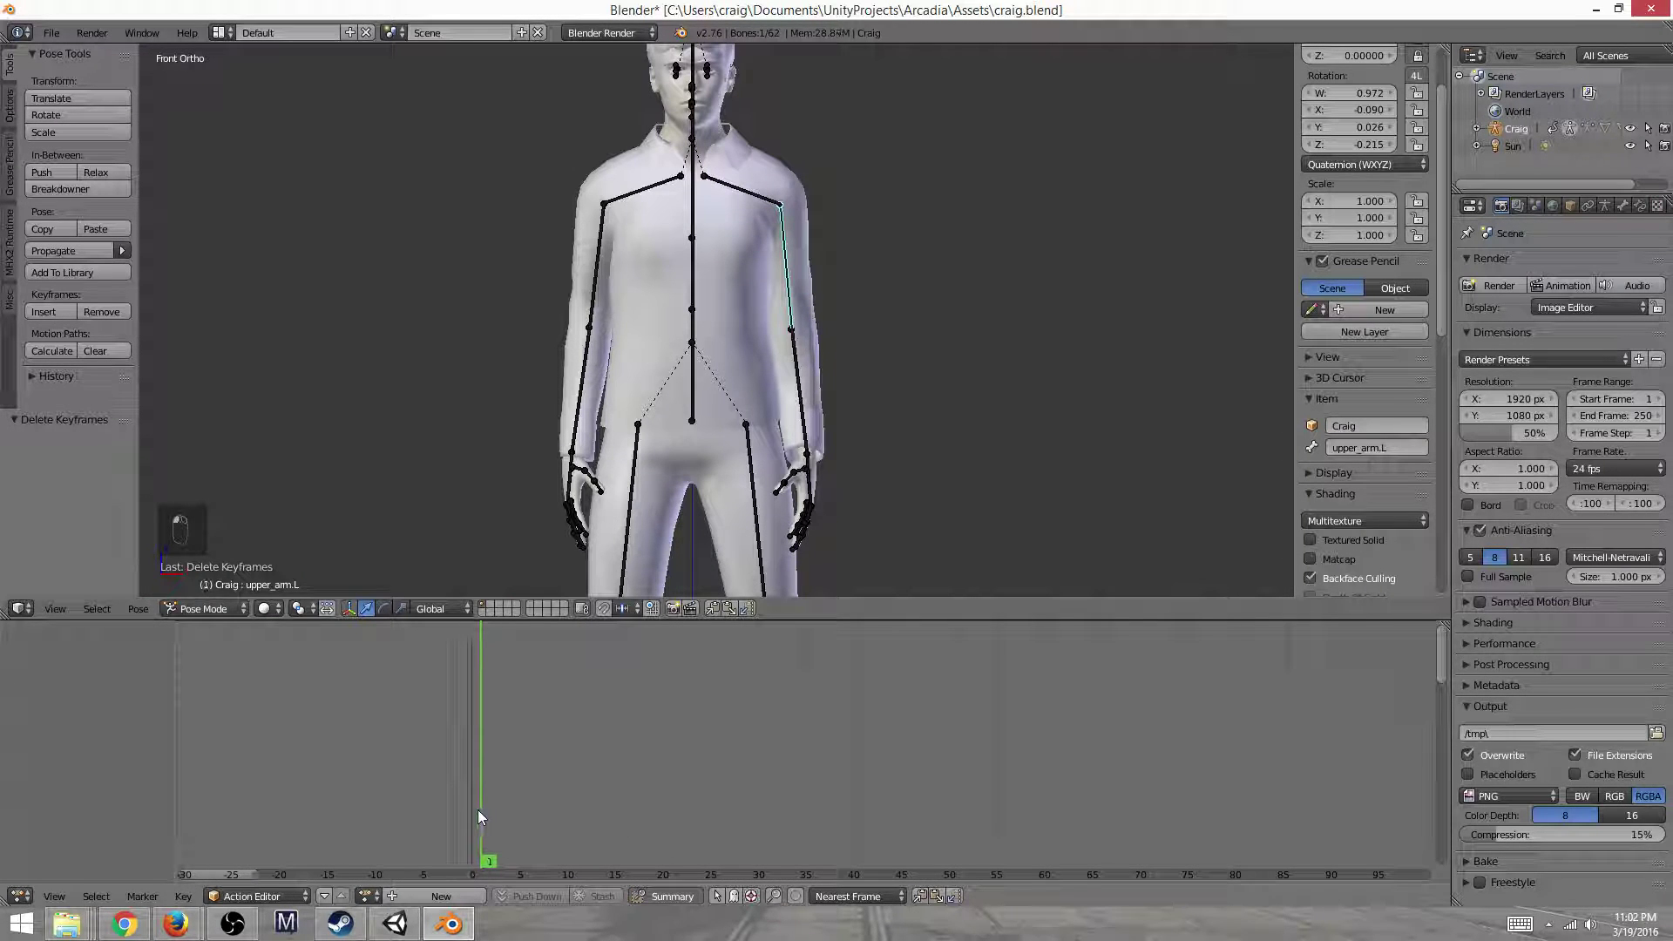
Clear all bone rotations, then lower the left and right upper arms toward the body
key(a)
key(a)
key(a)
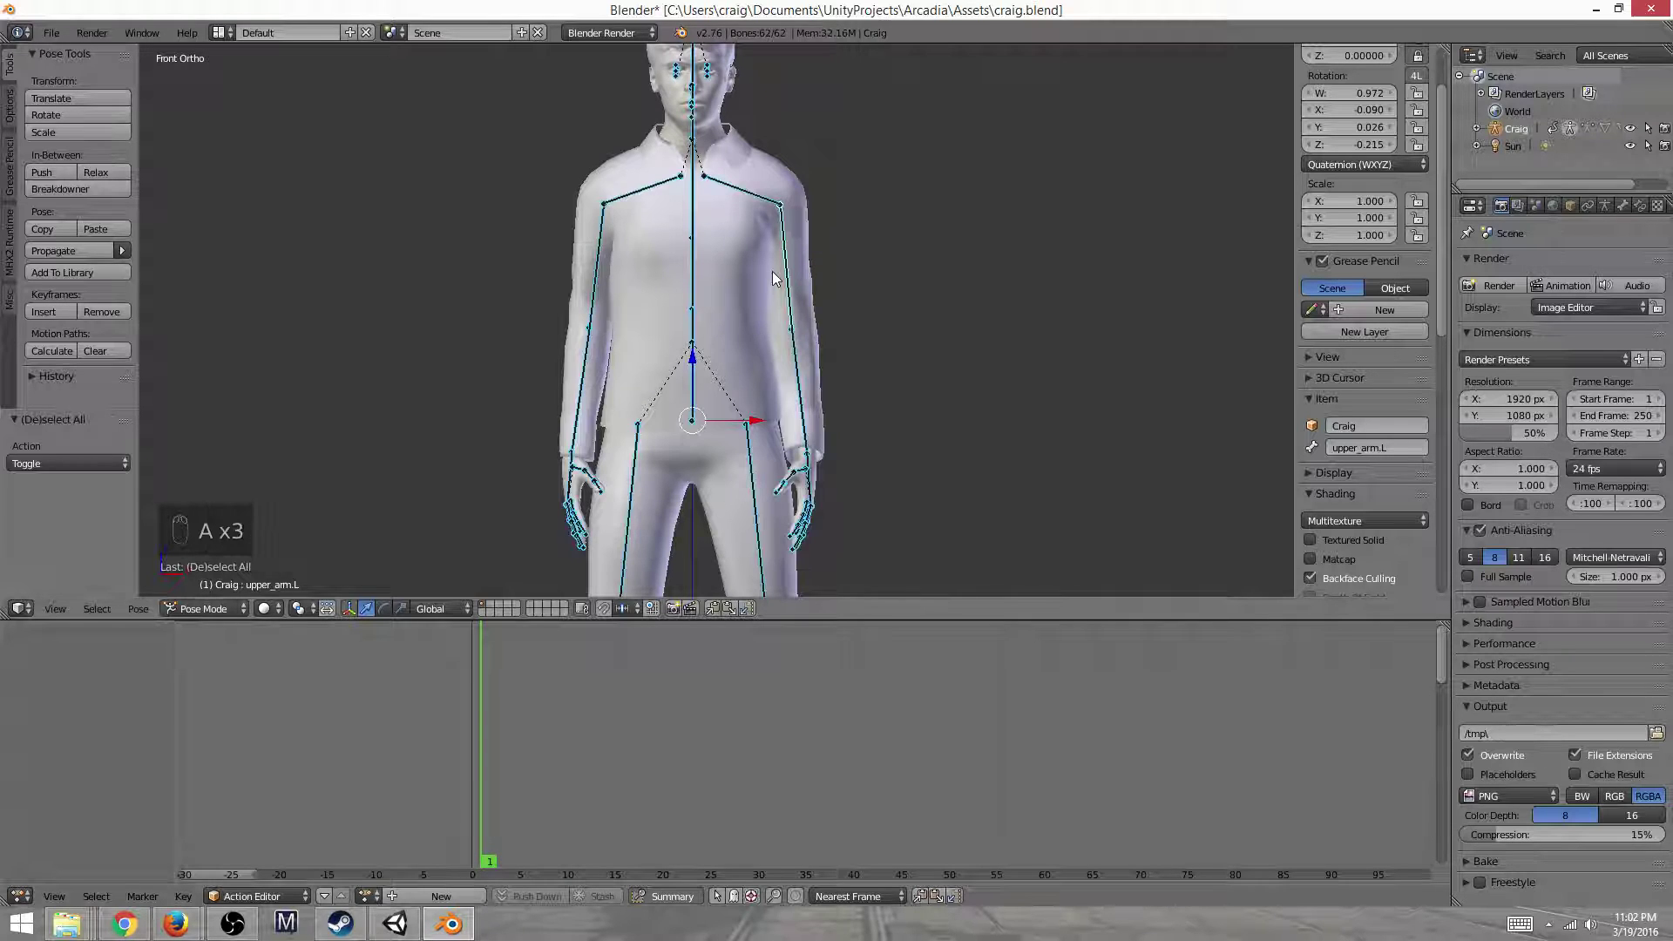
key(alt+r)
right_click(821, 232)
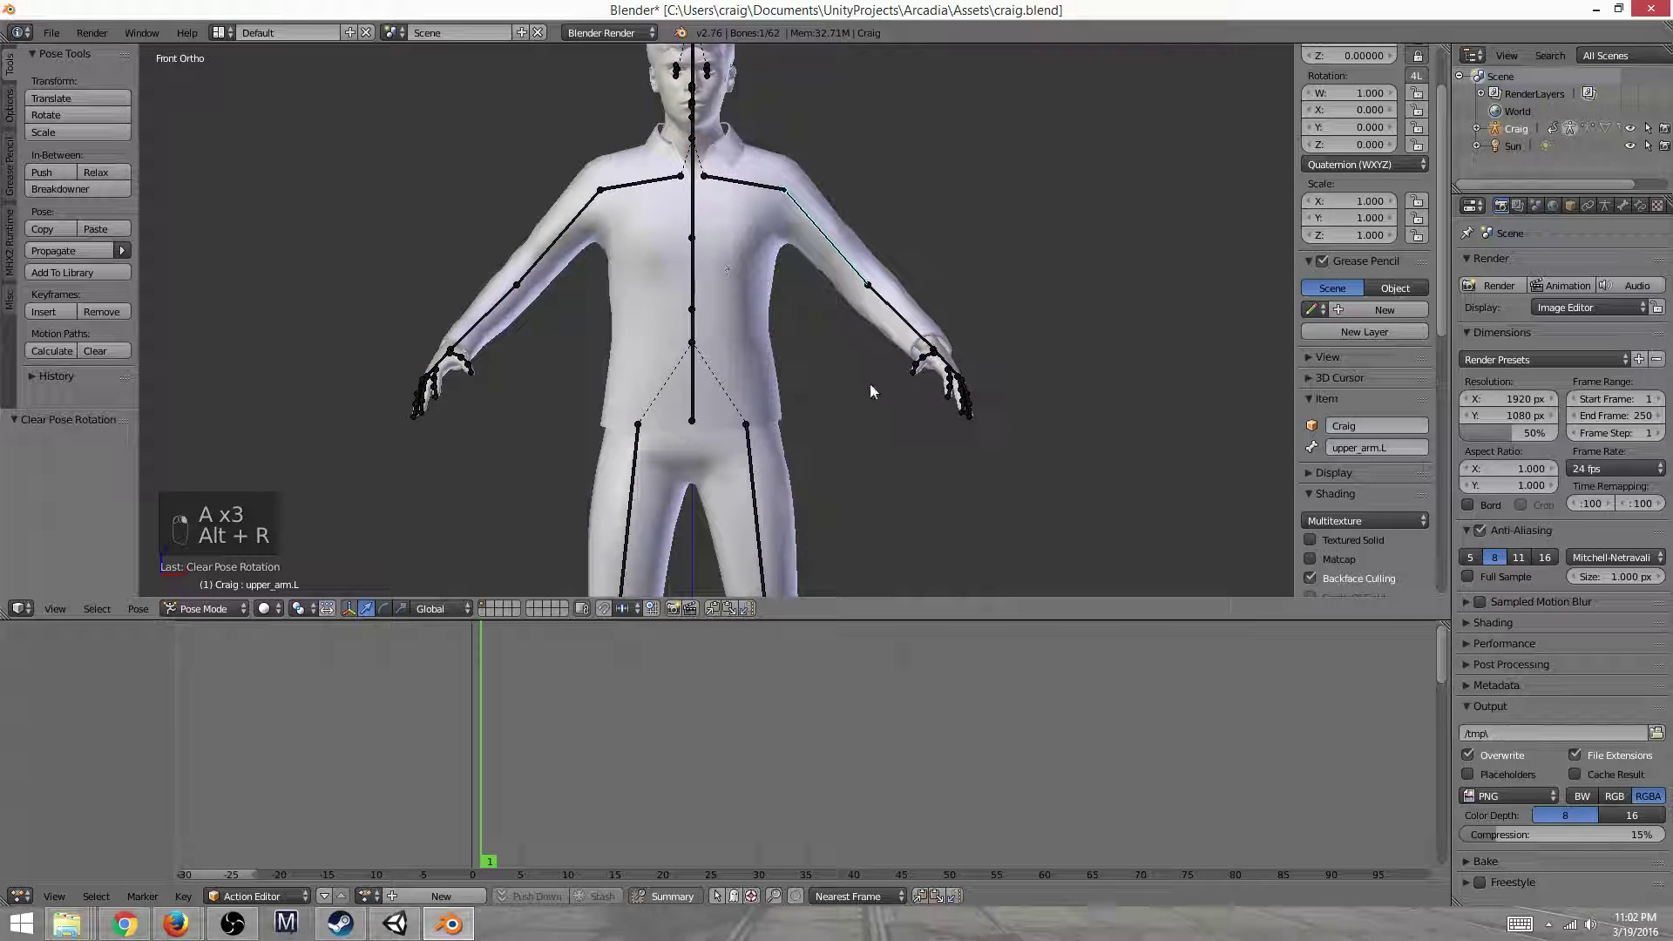
key(r)
click(767, 405)
right_click(541, 256)
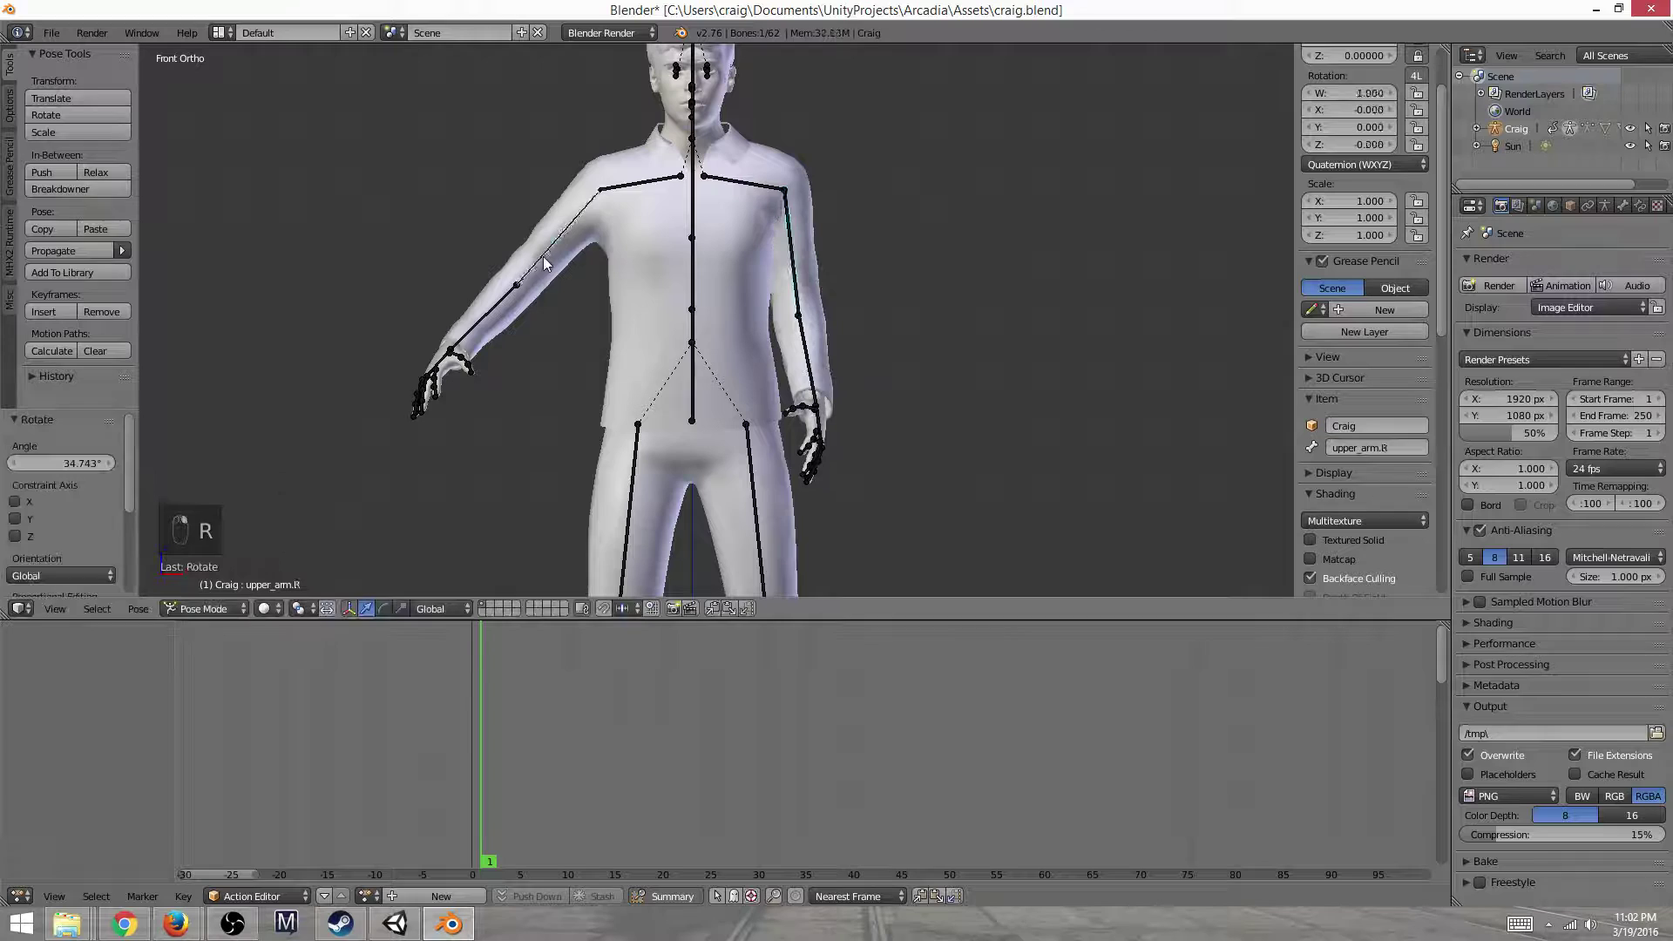
key(r)
click(635, 315)
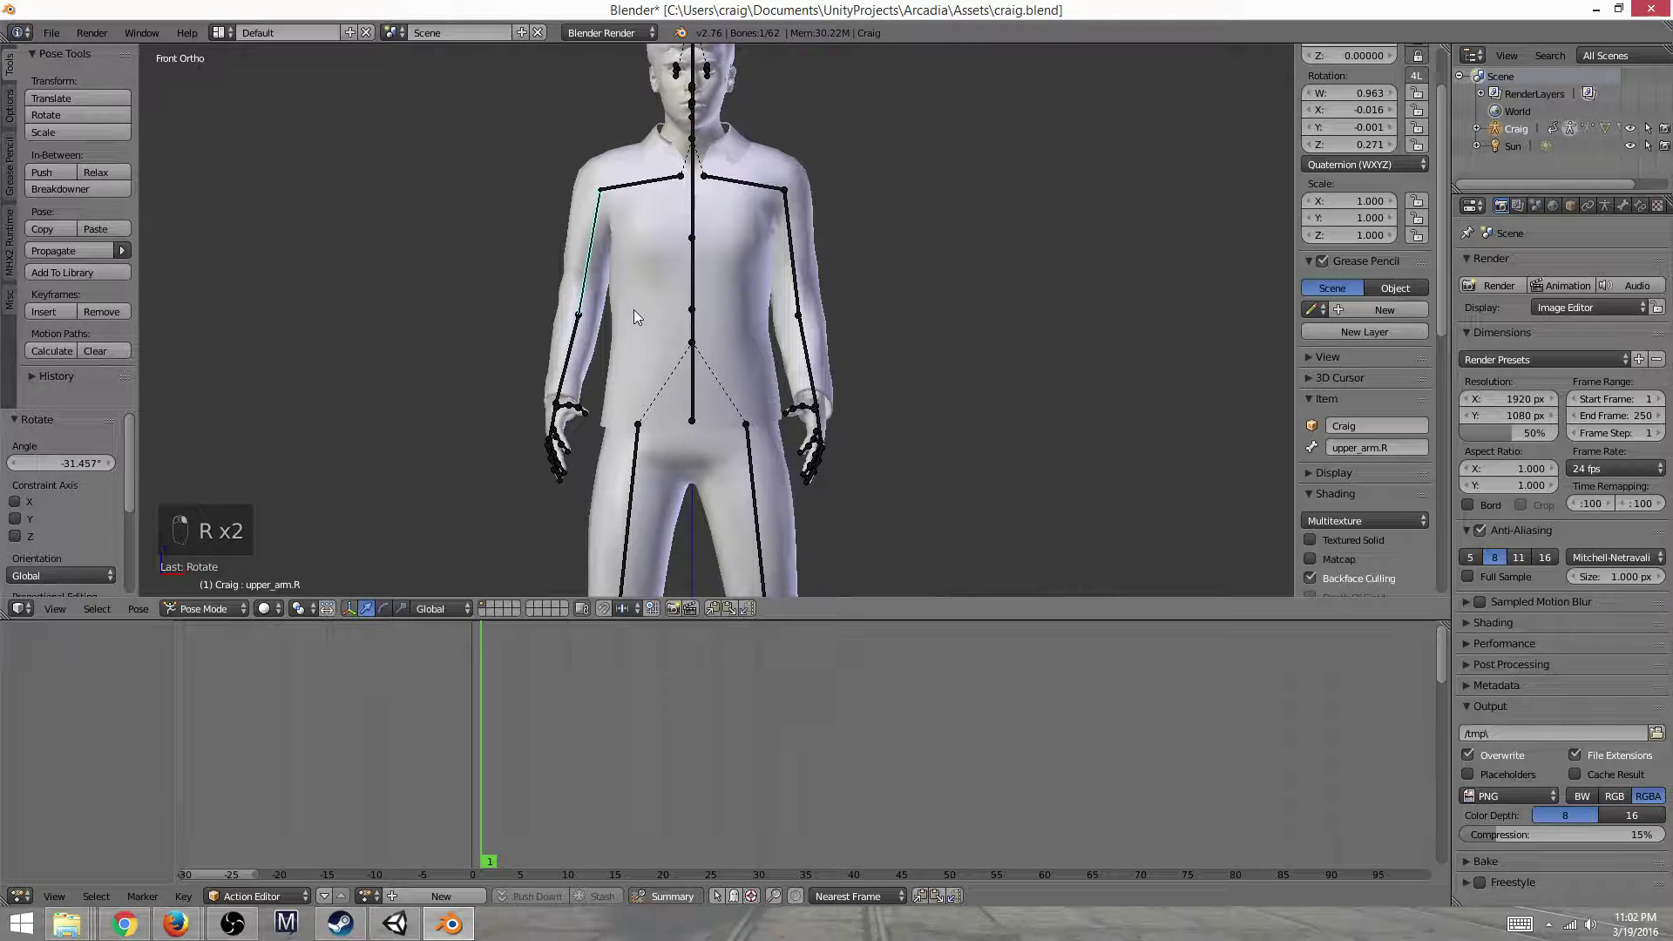
Rotate shoulder.L and shoulder.R inward and refine both upper-arm angles
right_click(747, 192)
key(r)
click(873, 269)
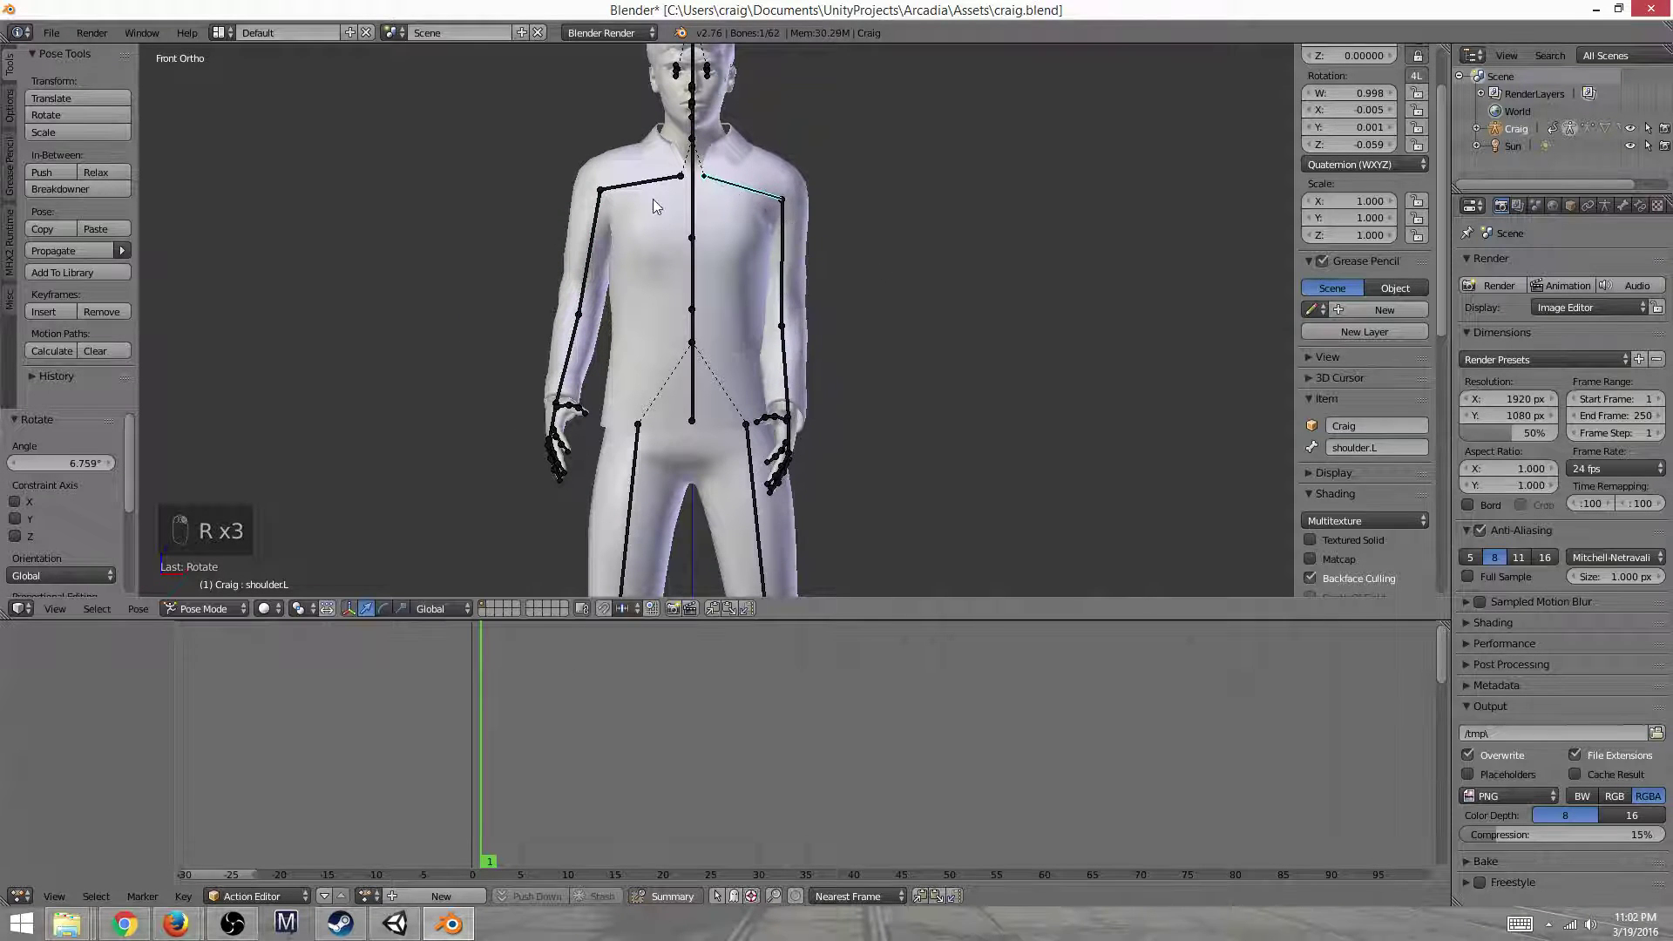
right_click(689, 256)
right_click(613, 188)
key(r)
click(872, 284)
right_click(787, 275)
key(r)
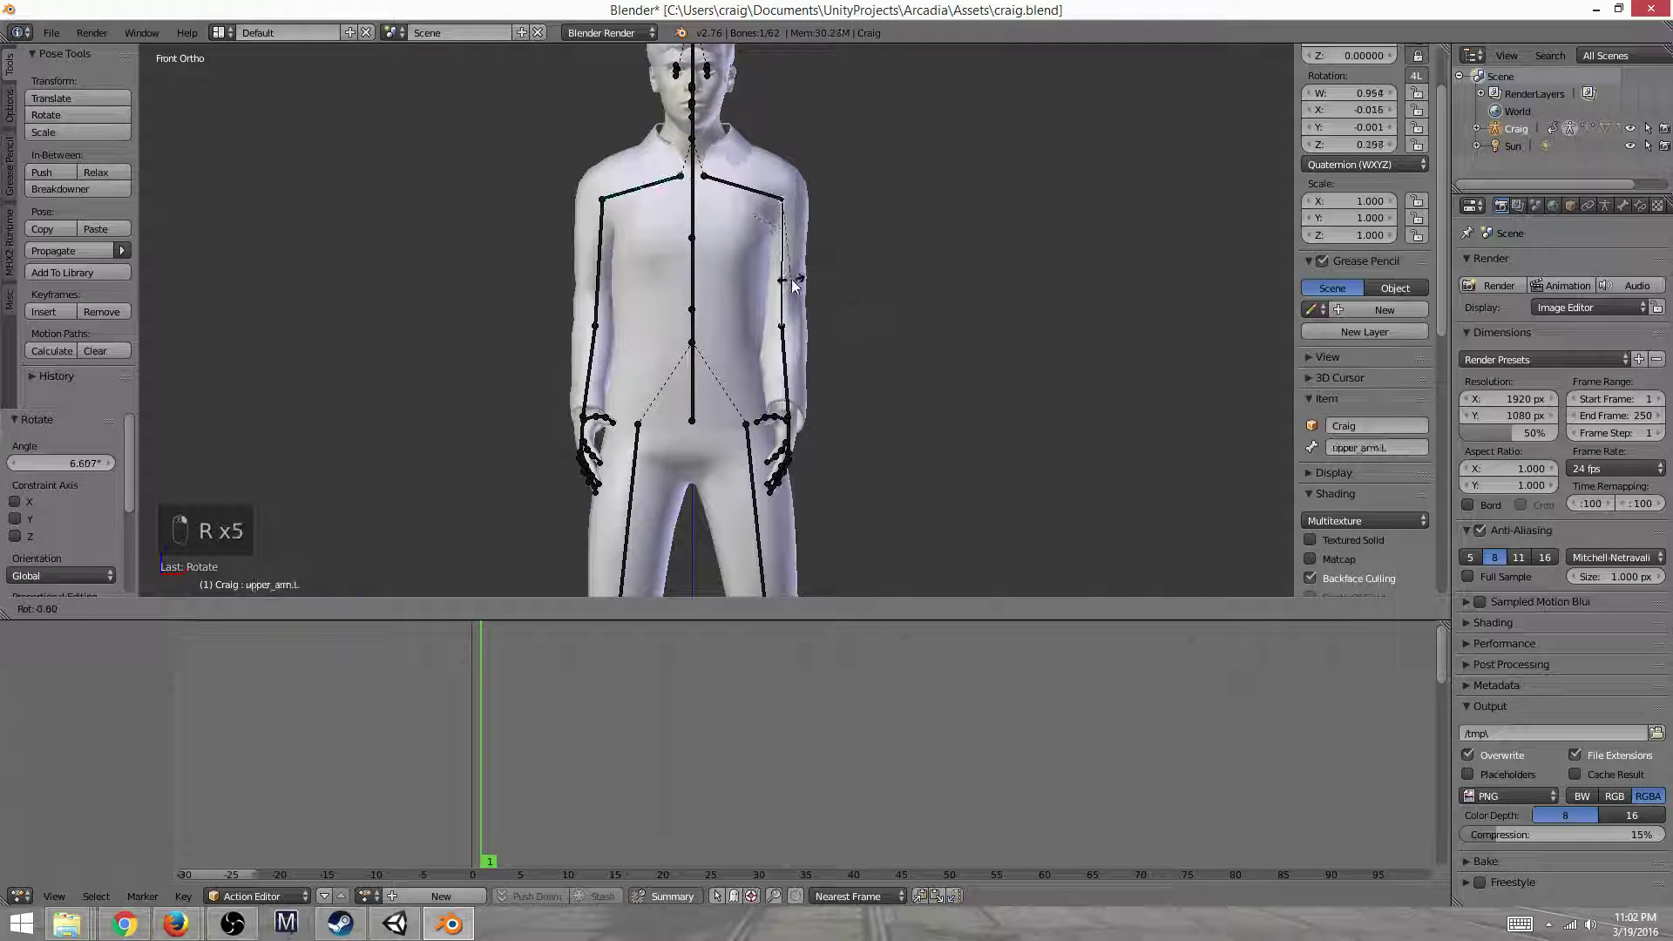
click(800, 279)
right_click(598, 274)
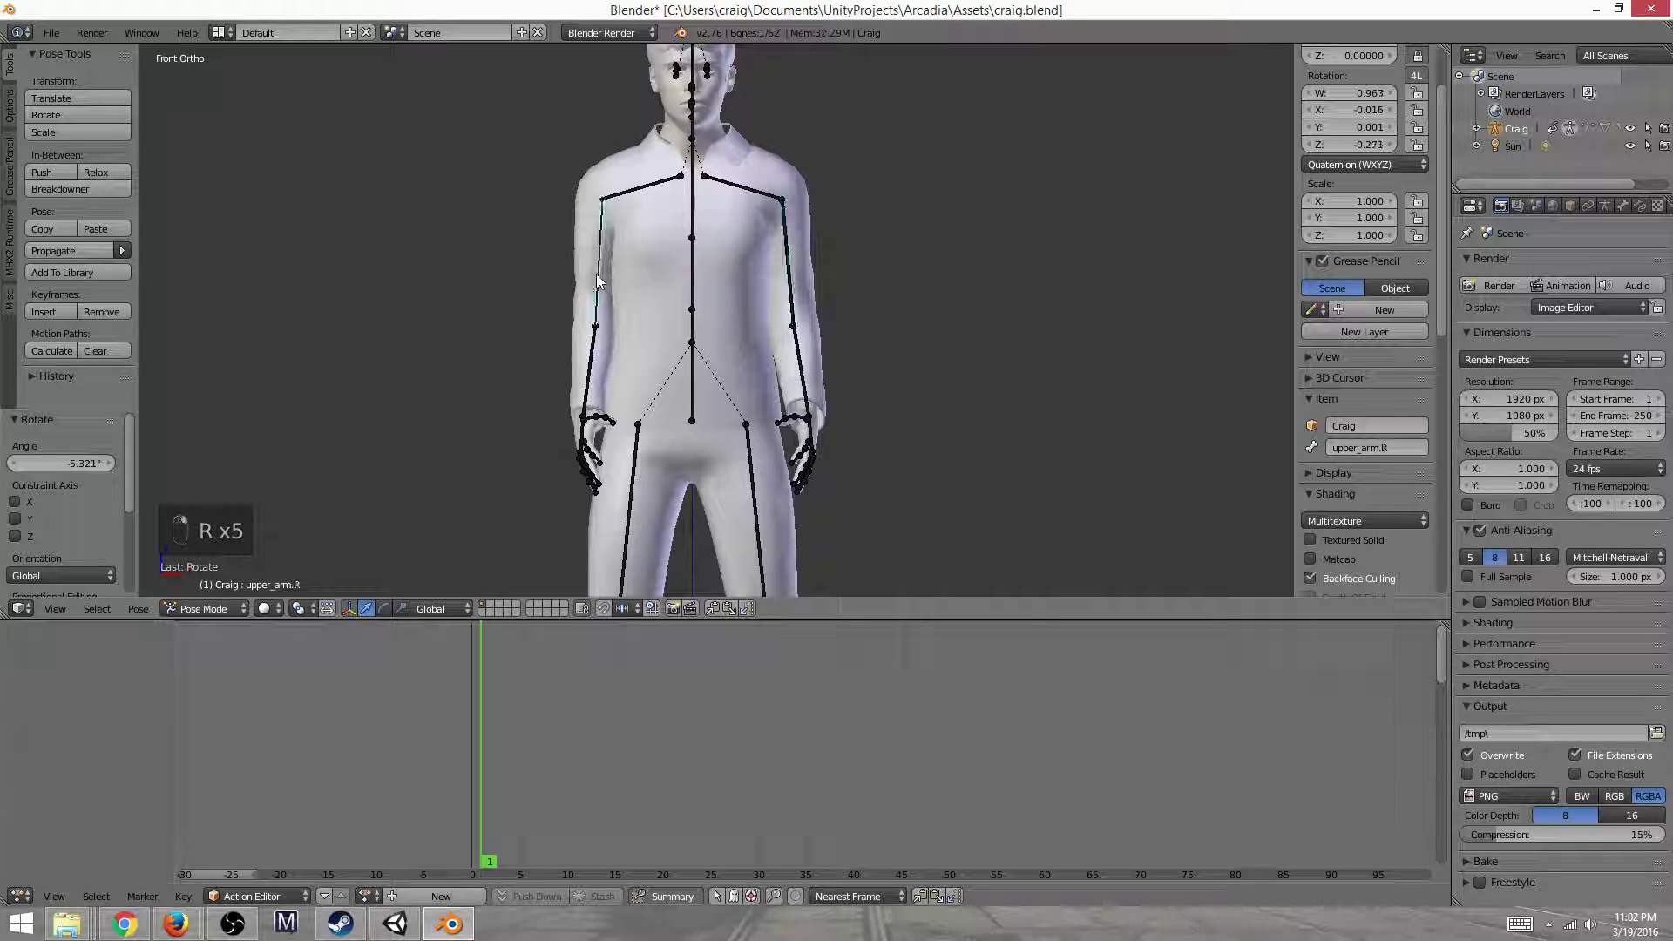
key(r)
click(598, 275)
From the right side view, swing both upper arms so they hang naturally
middle_drag(838, 375, 666, 418)
key(KP_3)
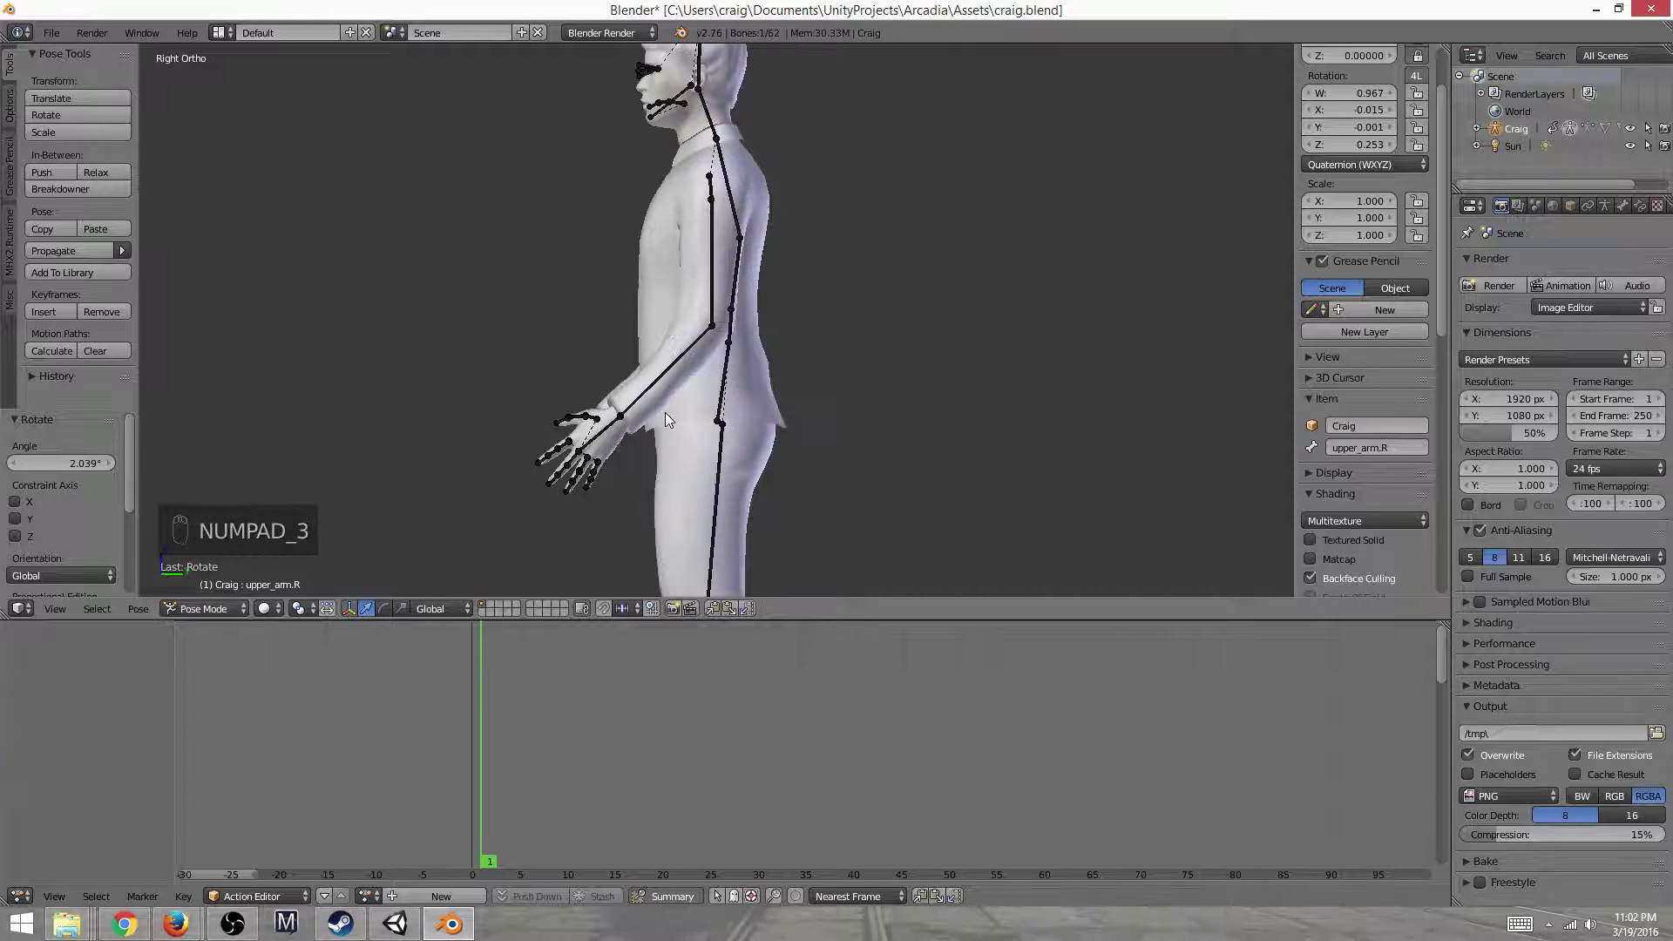
right_click(714, 283)
key(r)
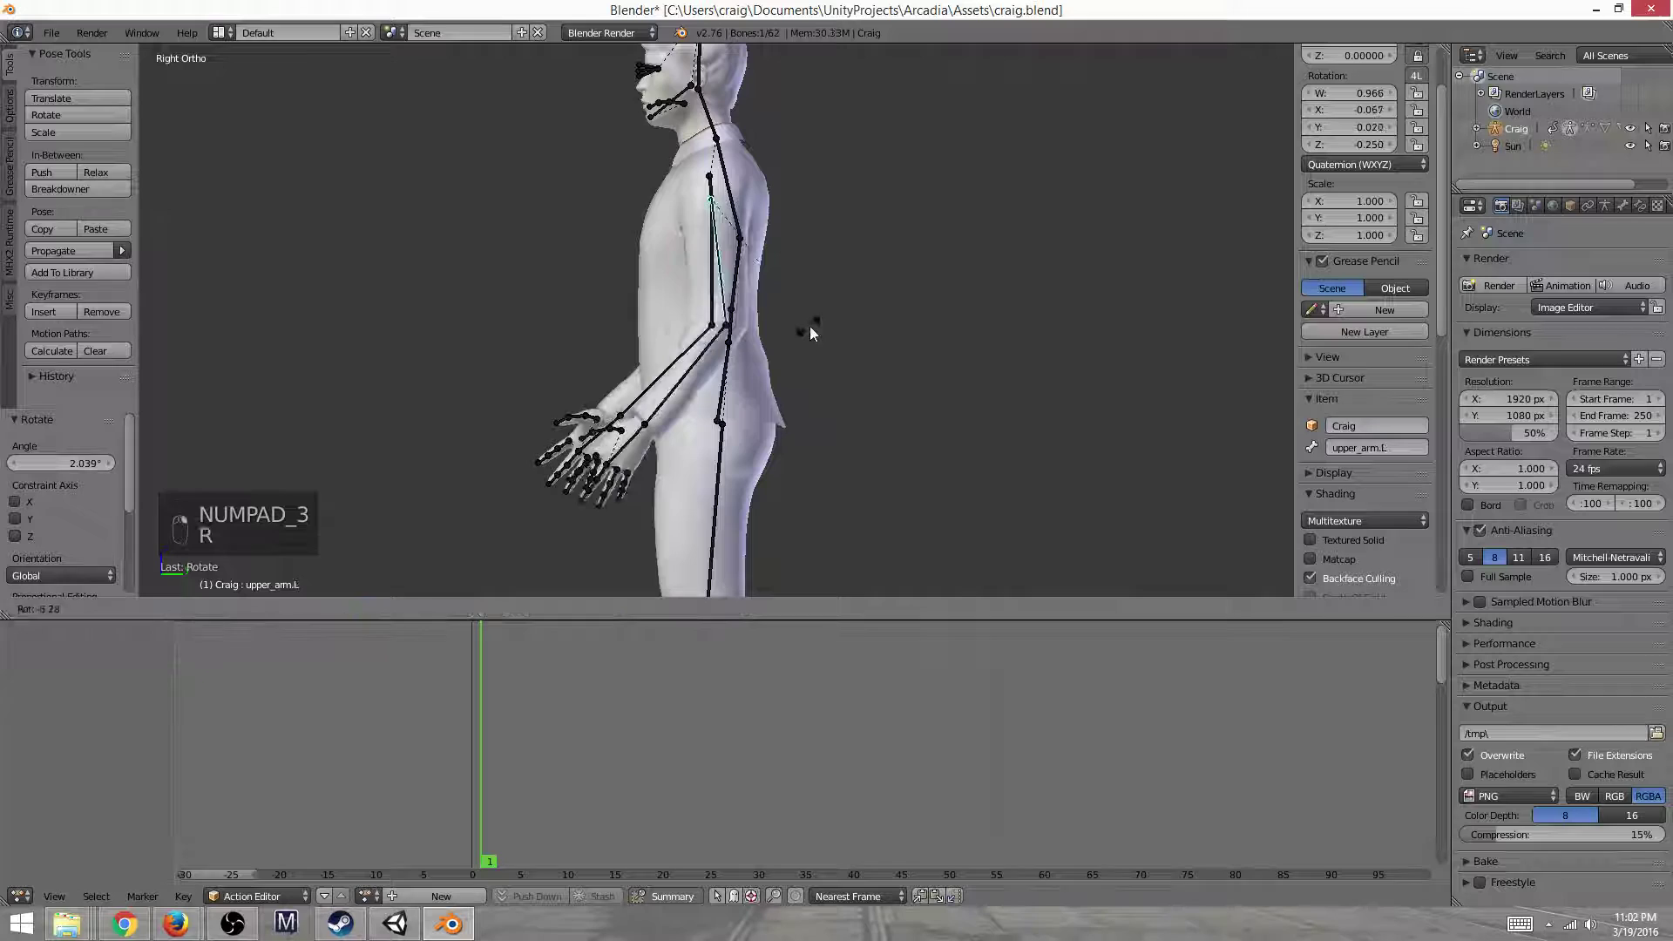
click(801, 312)
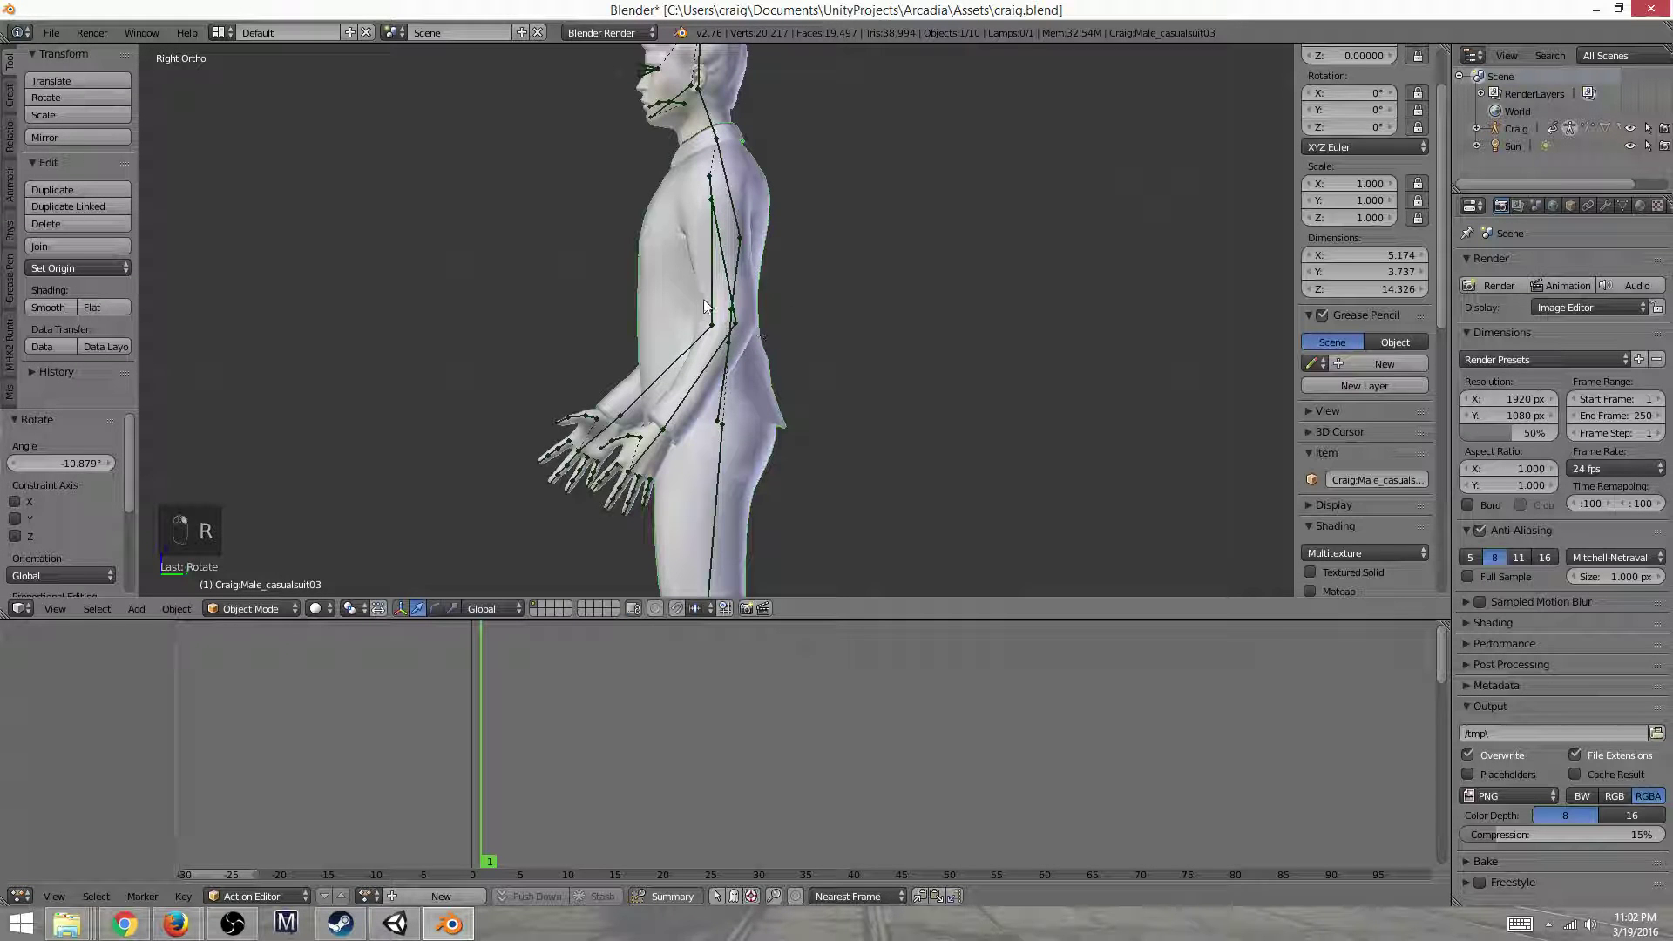
right_click(712, 303)
key(r)
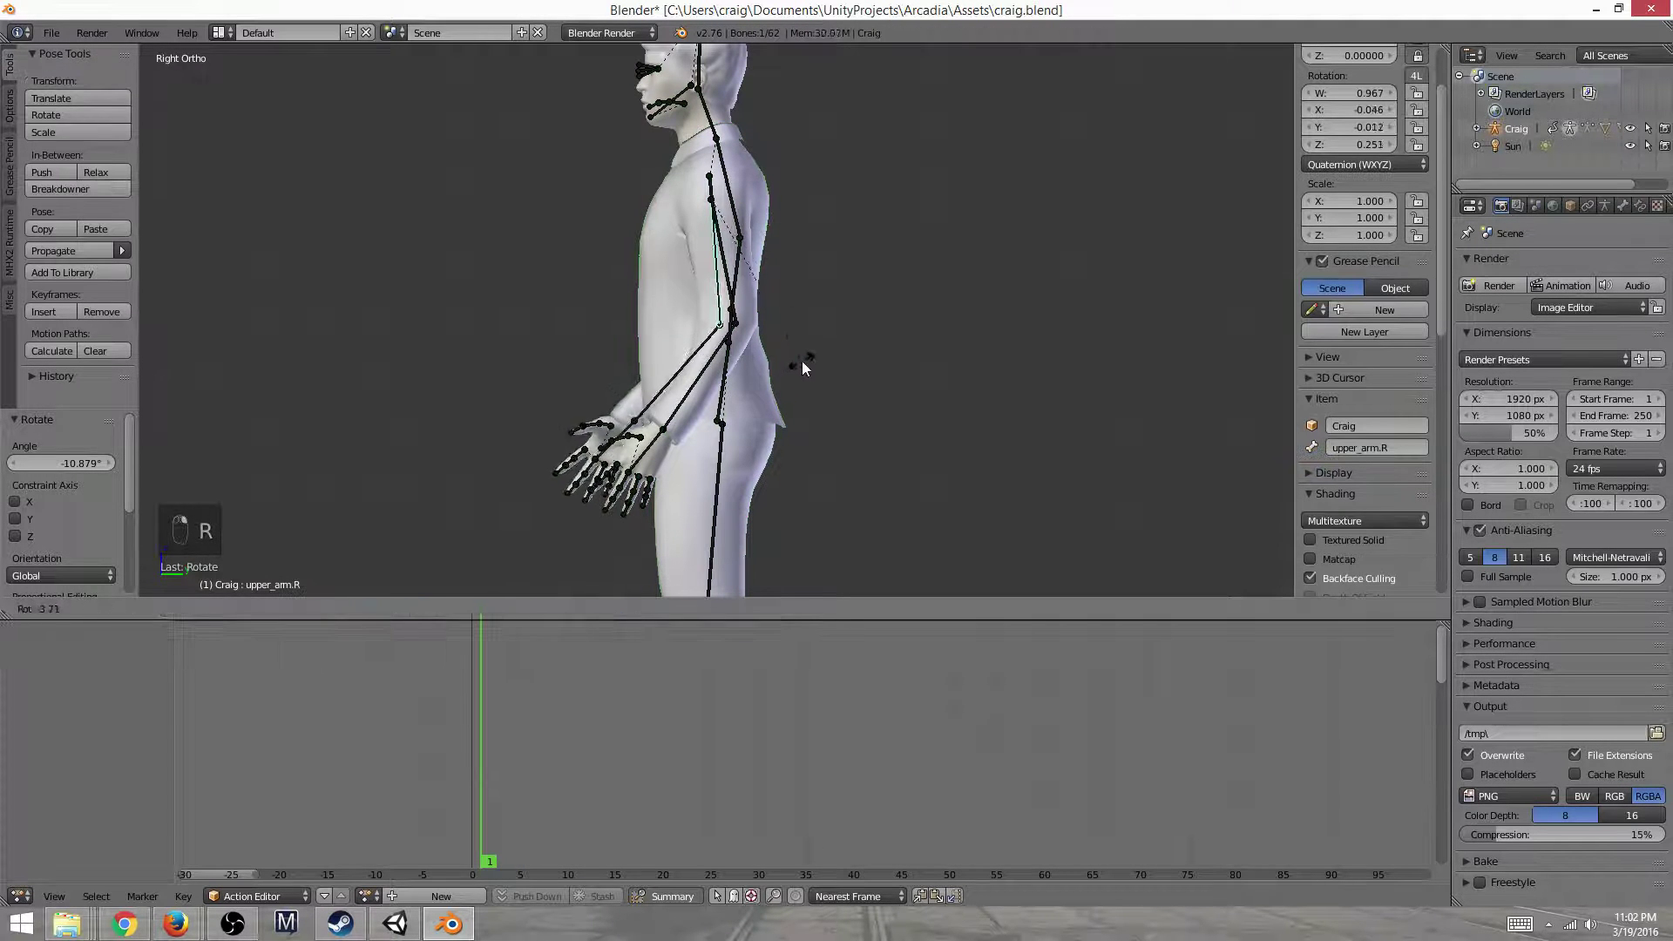
click(819, 348)
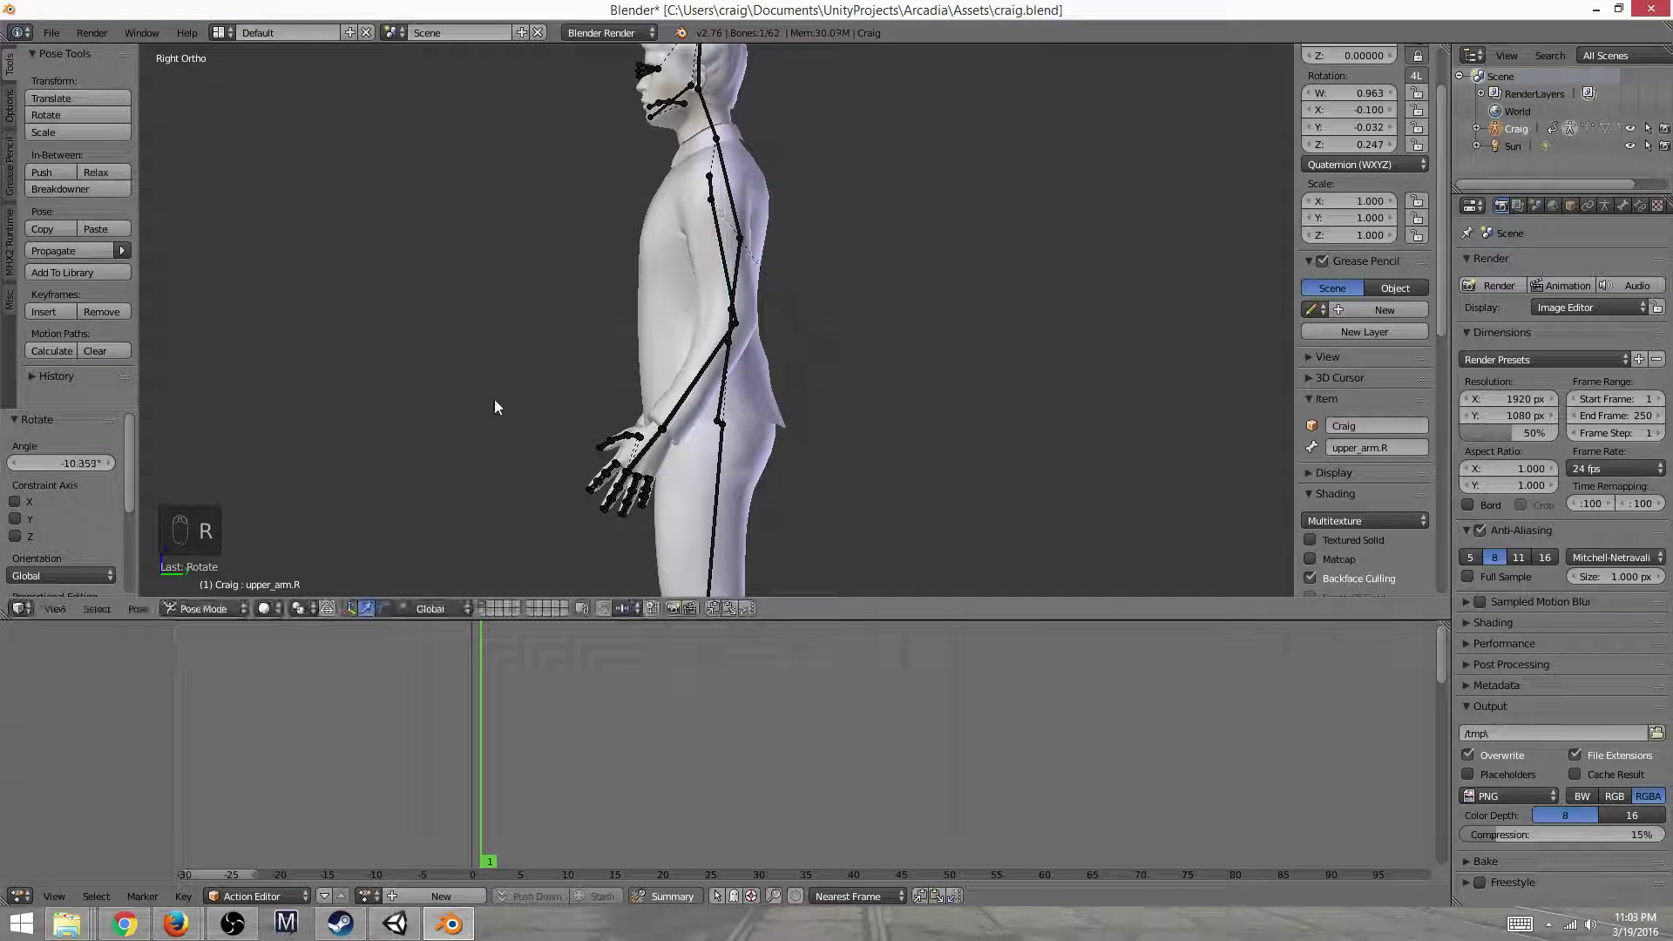
Compare the arm pose from orbited, front and right-side views, toggling perspective and ortho
middle_drag(494, 399, 720, 337)
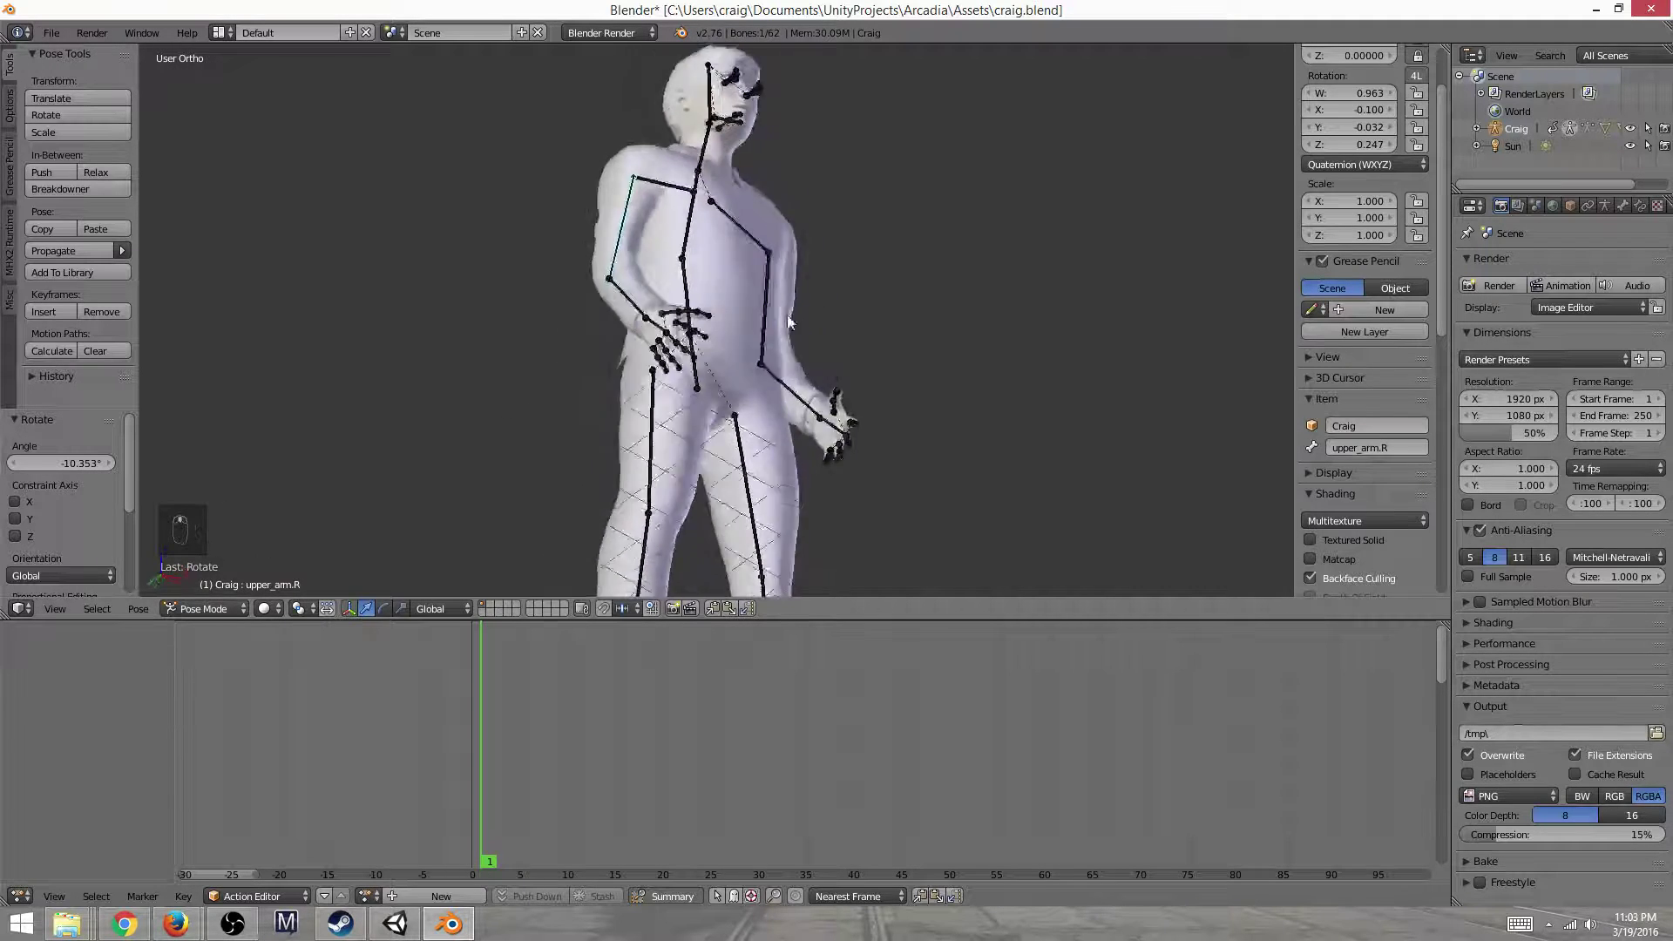
middle_drag(788, 323, 695, 395)
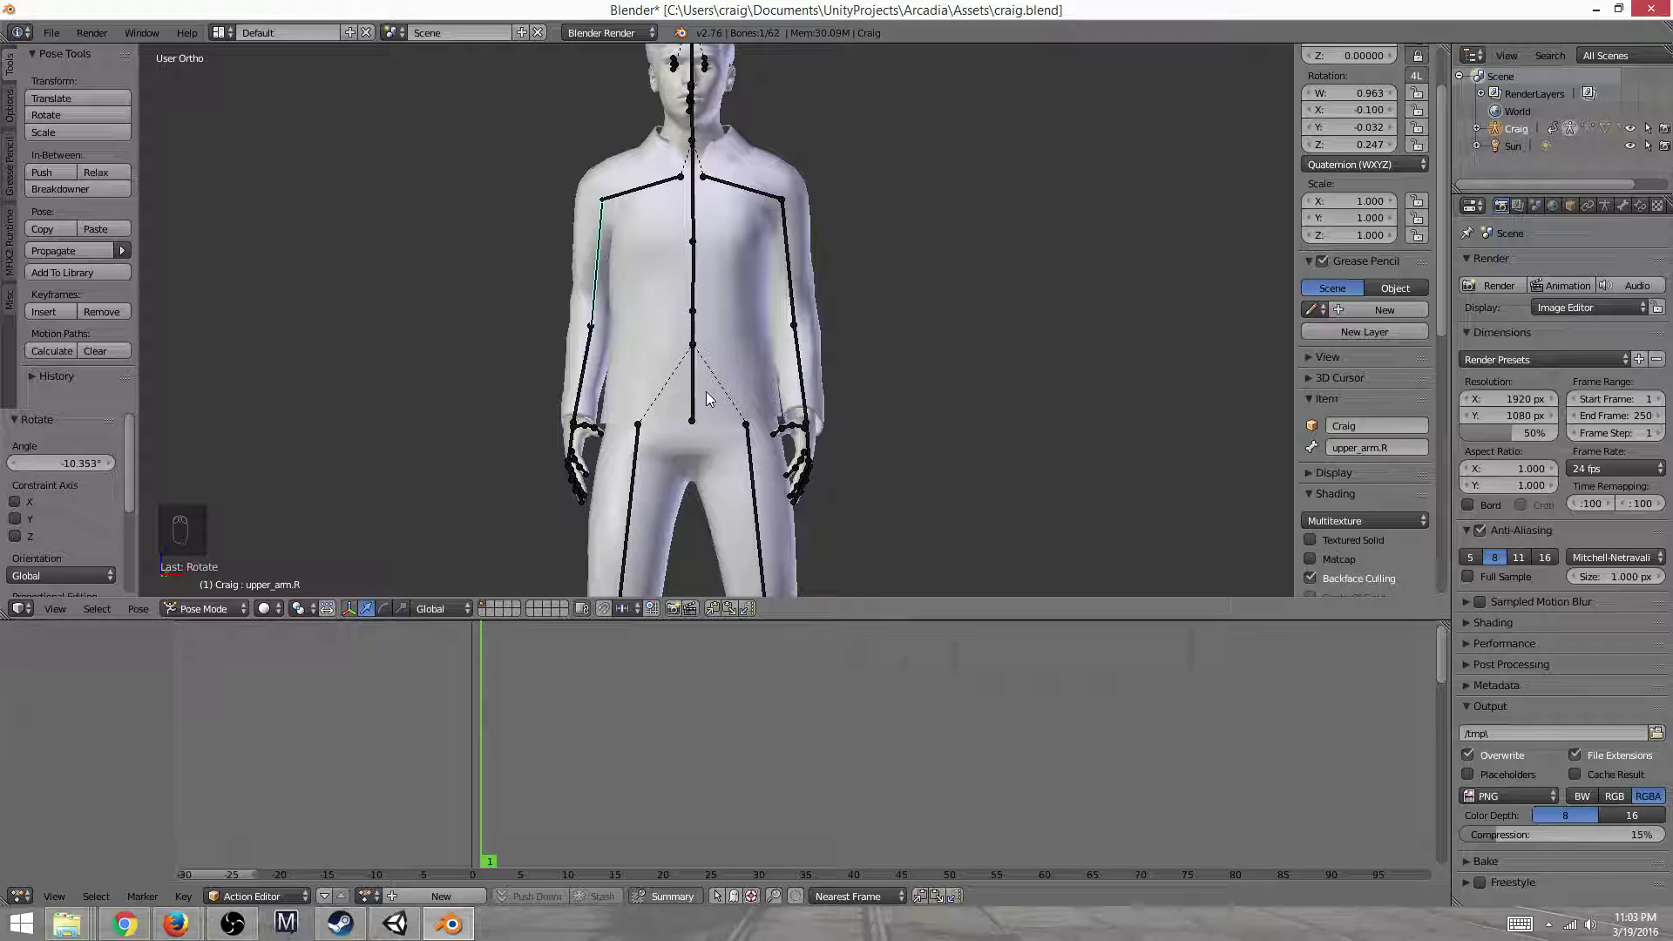
middle_drag(989, 389, 796, 370)
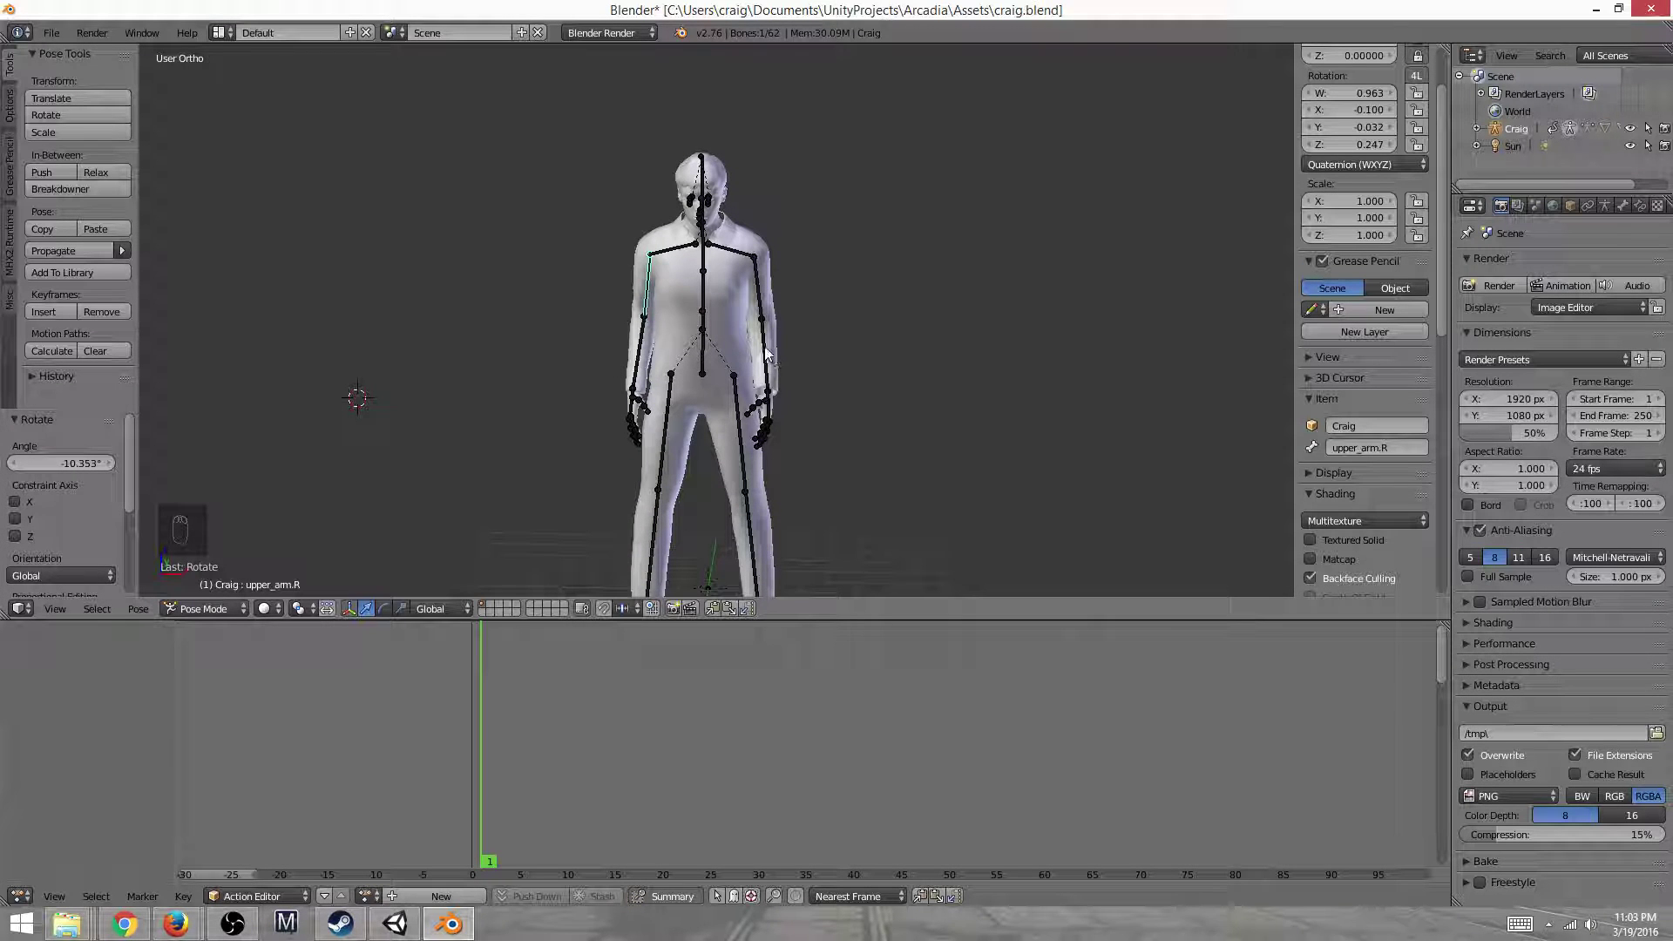
key(KP_1)
key(KP_3)
key(KP_1)
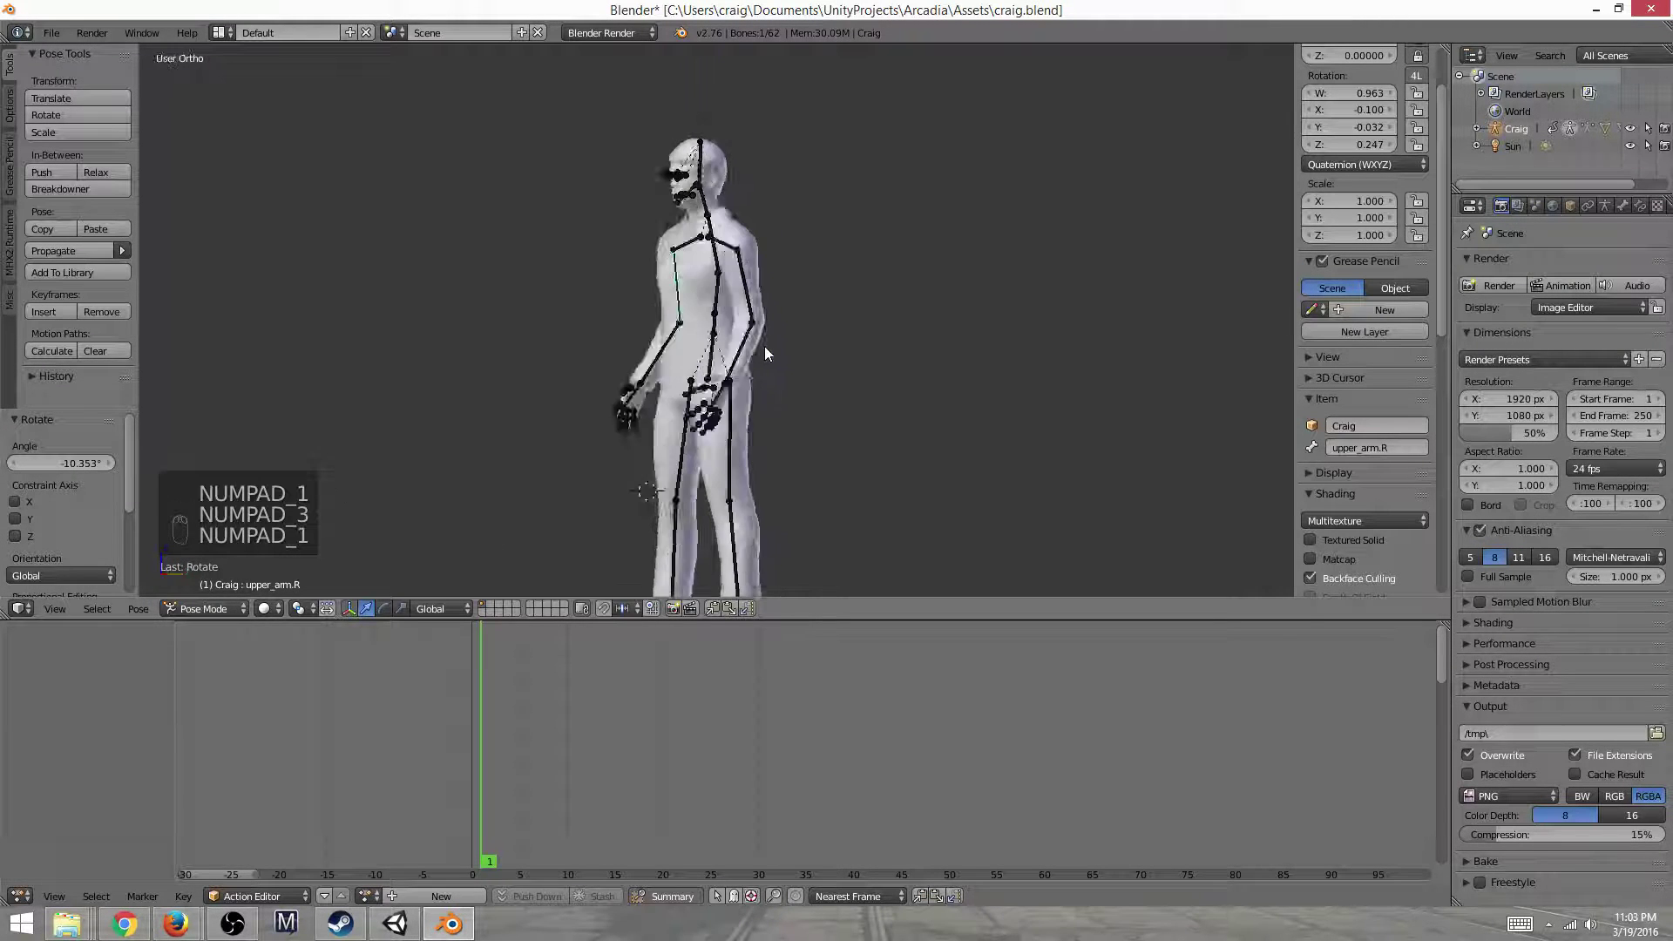
key(KP_3)
key(KP_5)
key(KP_5)
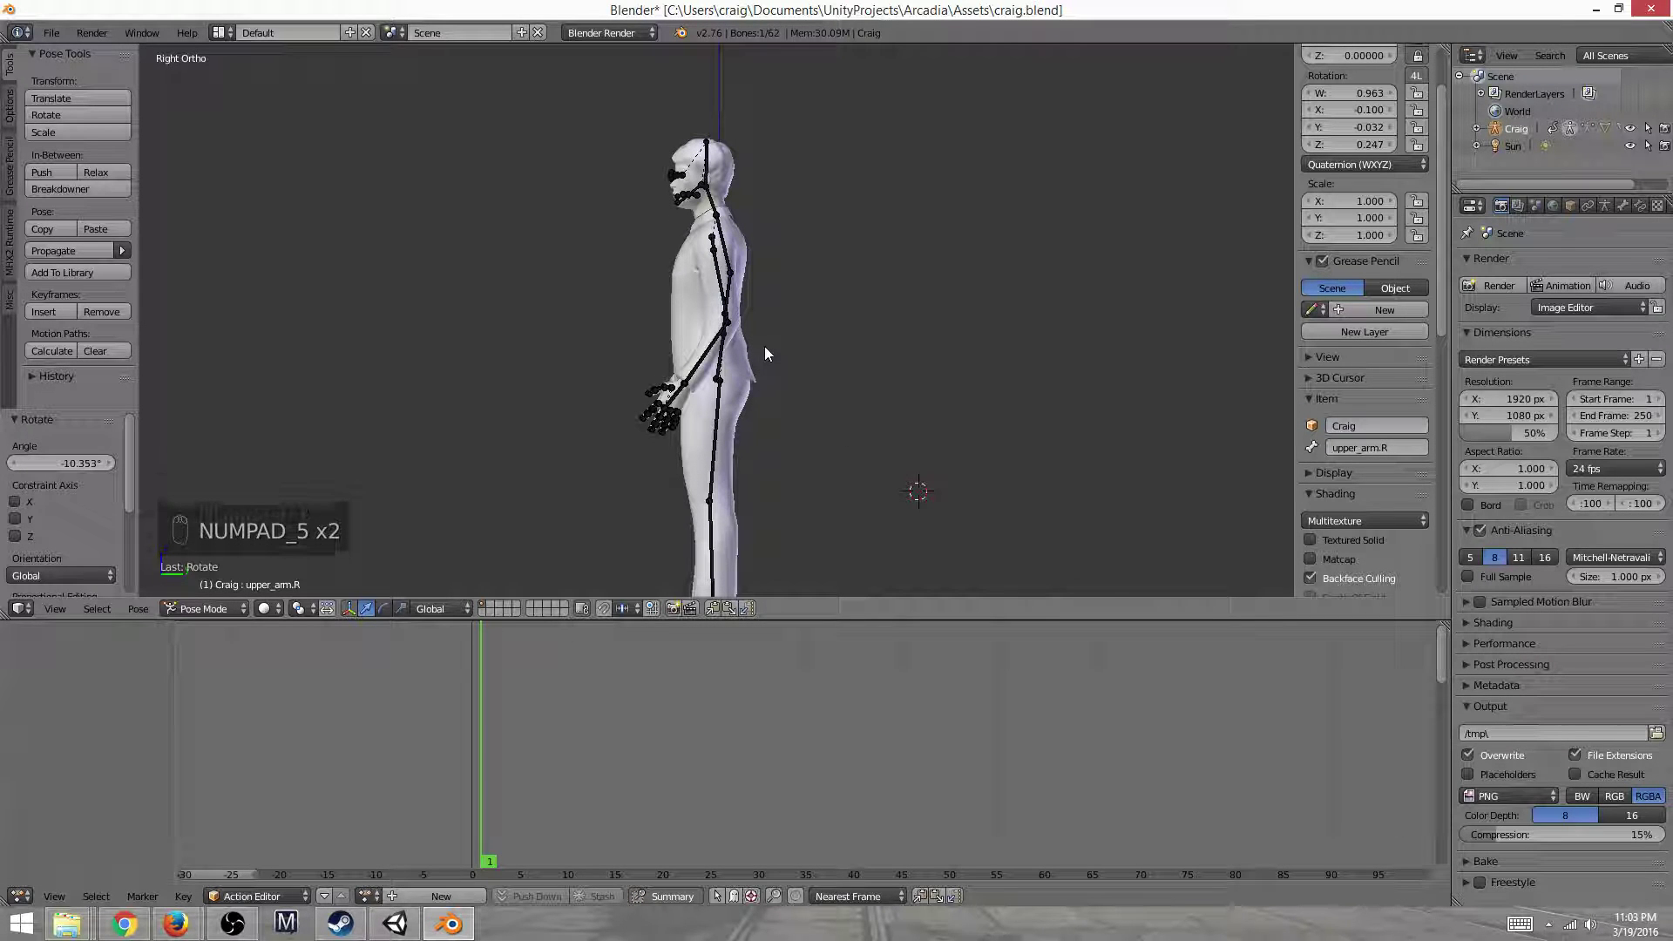
key(KP_5)
key(KP_5)
key(KP_5)
key(KP_5)
key(KP_5)
key(KP_5)
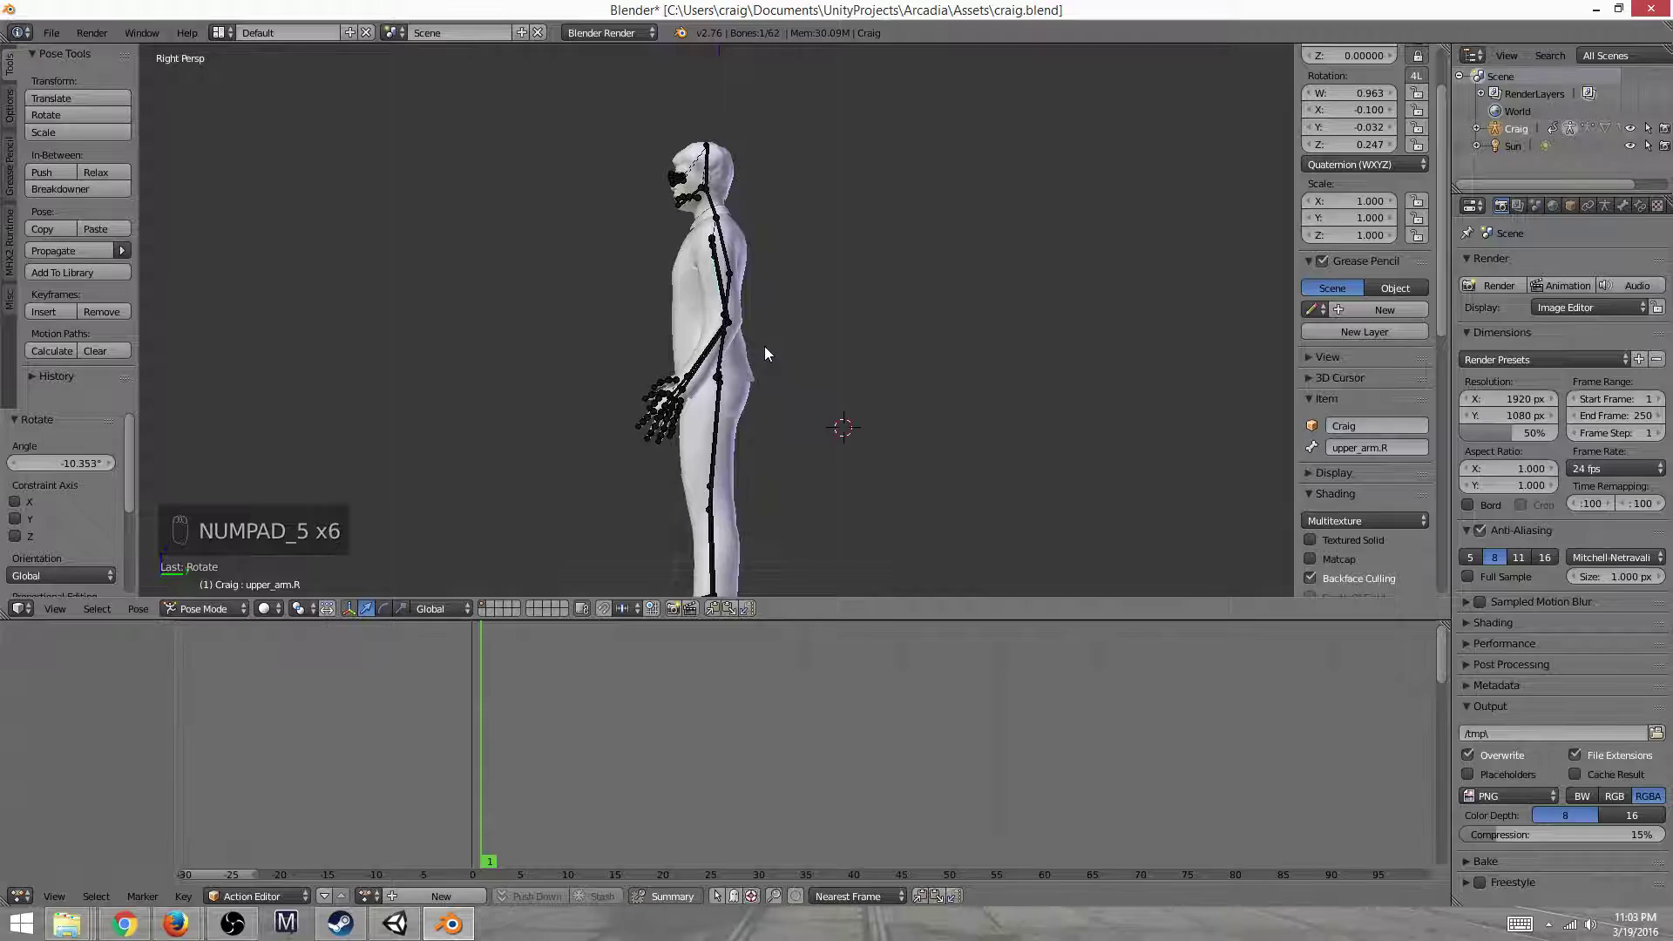
Recheck the right side in orthographic view, then select all bones of the rig
middle_drag(765, 347, 704, 451)
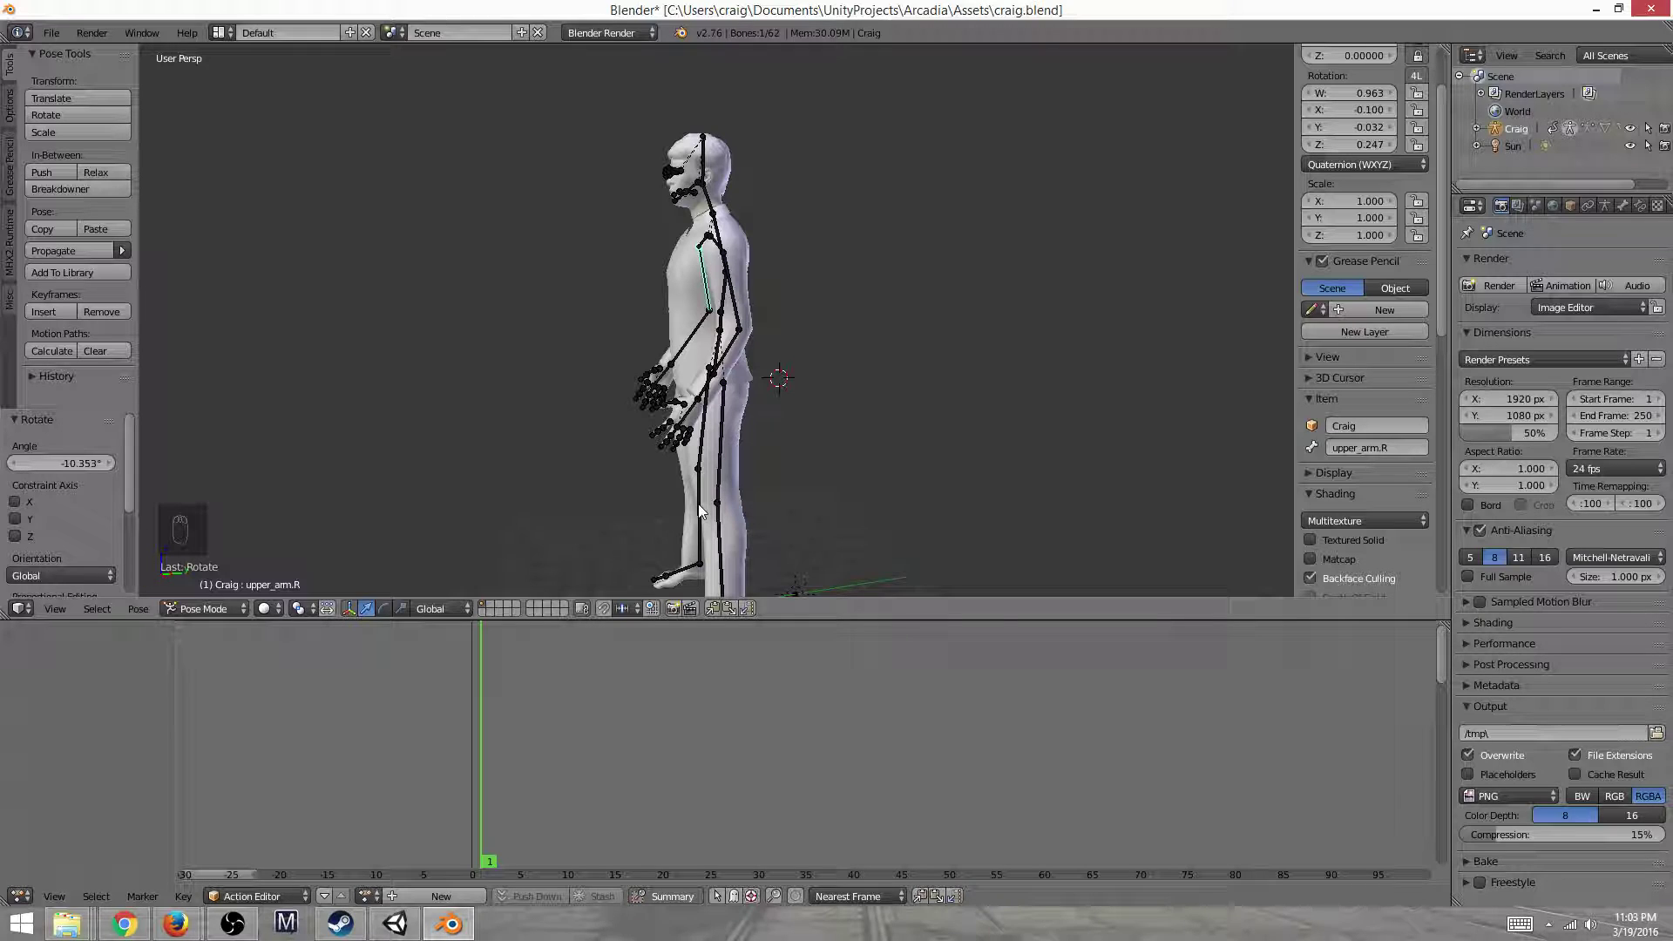
key(KP_3)
key(KP_5)
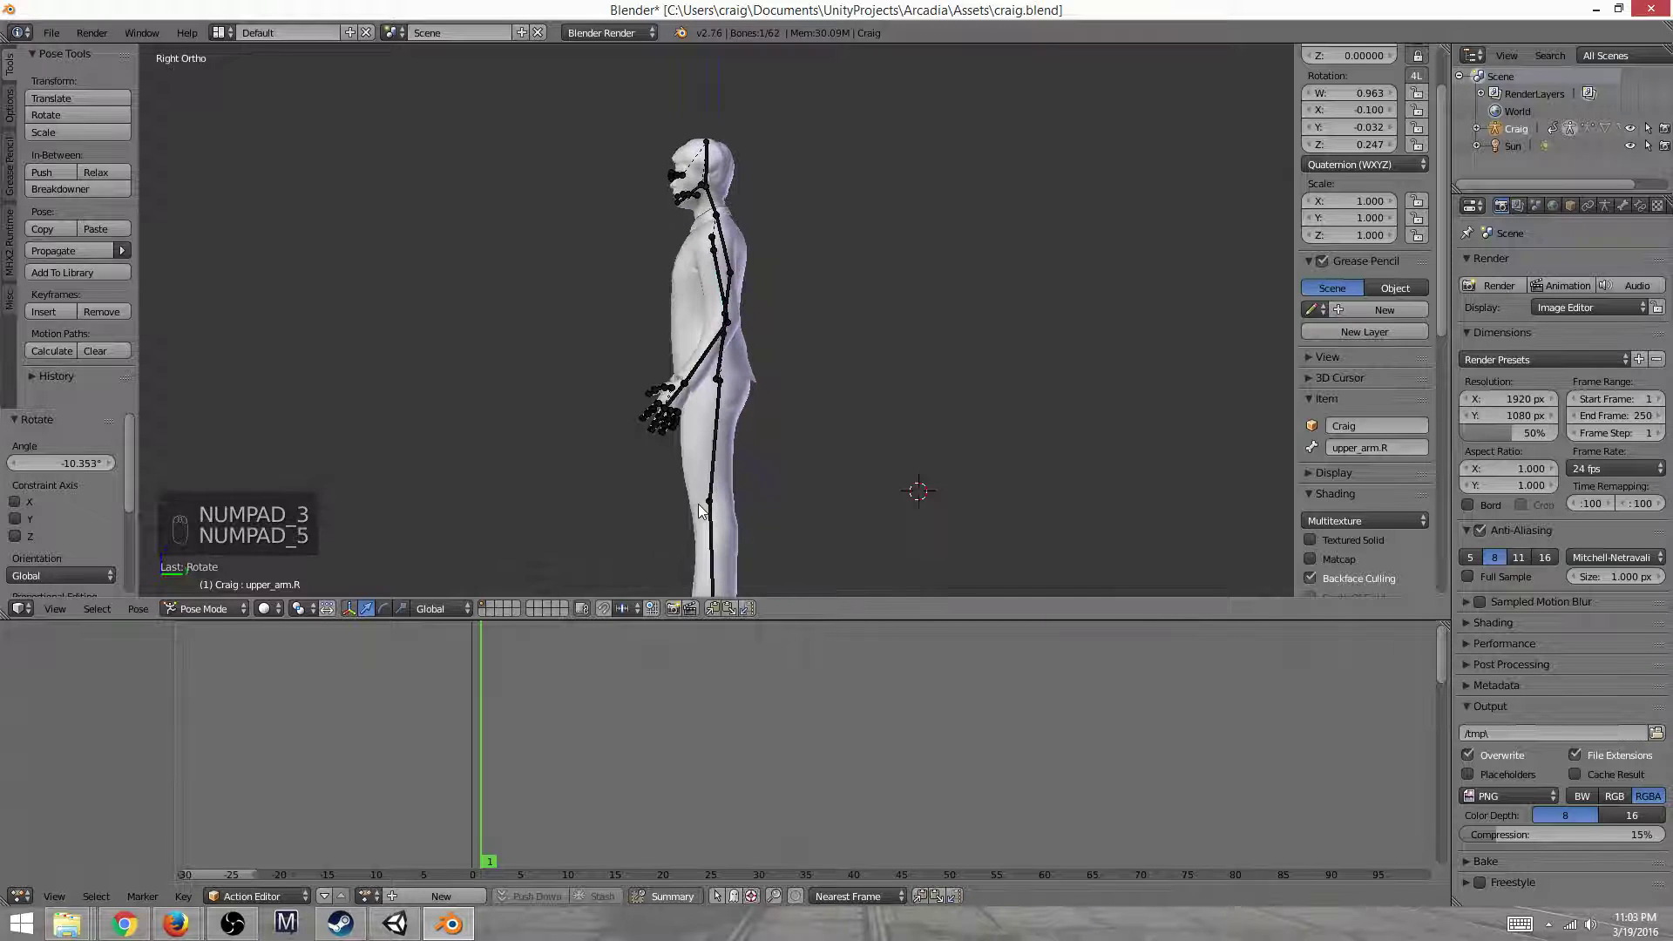
middle_drag(685, 394, 676, 396)
key(a)
key(a)
key(a)
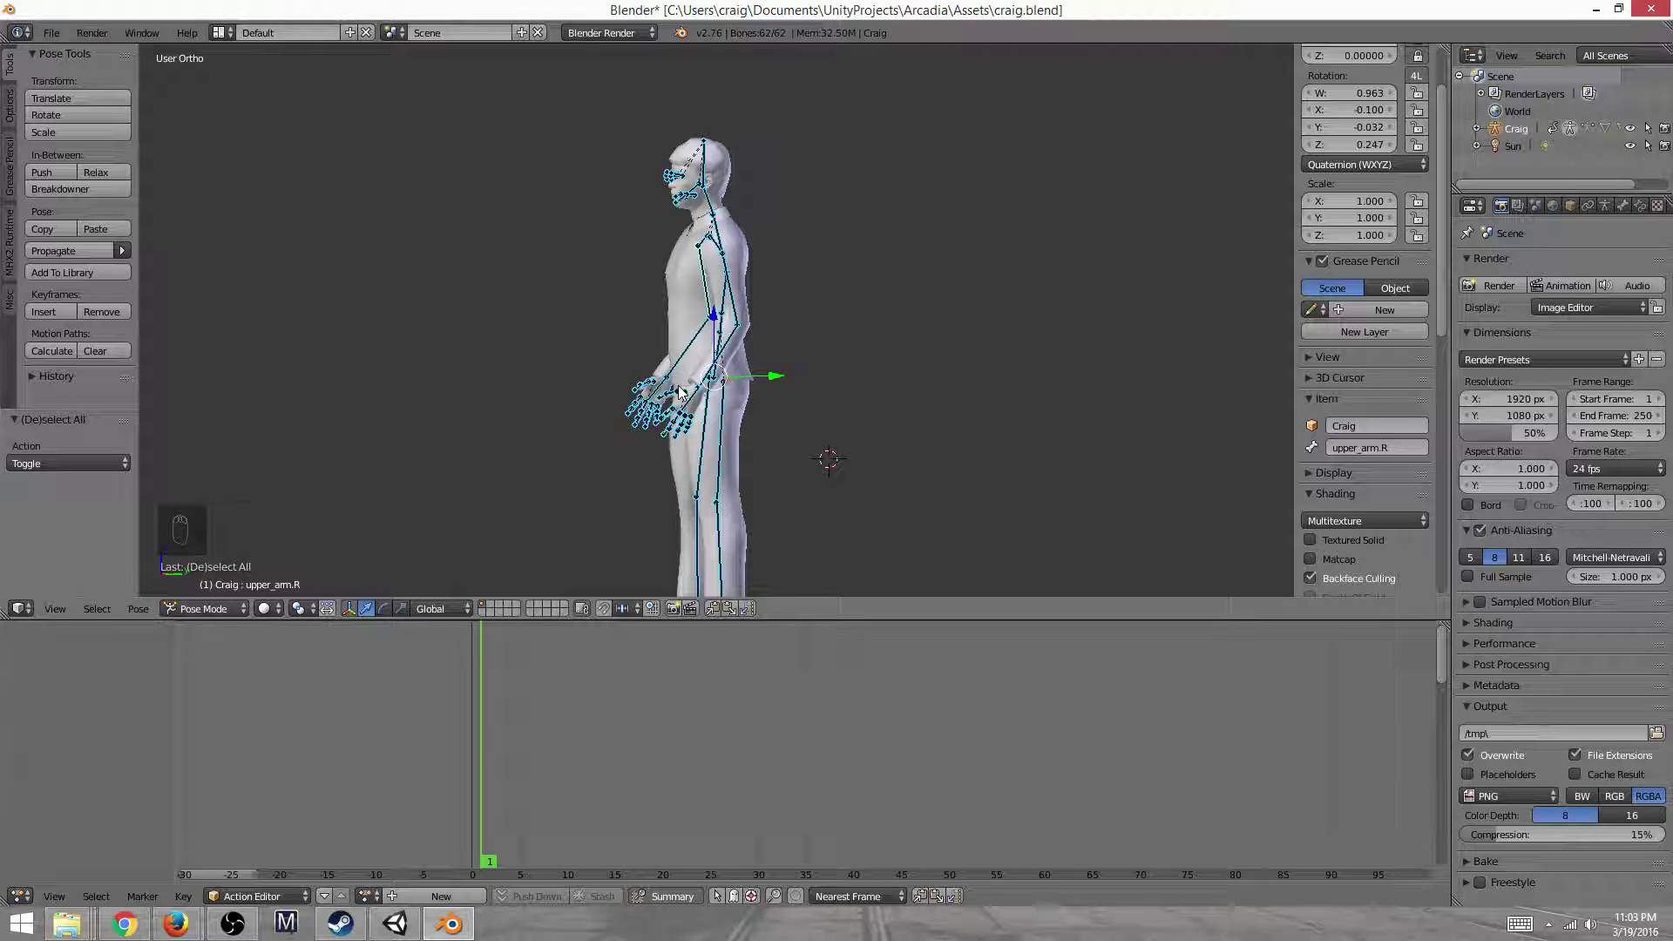
middle_drag(659, 396, 756, 392)
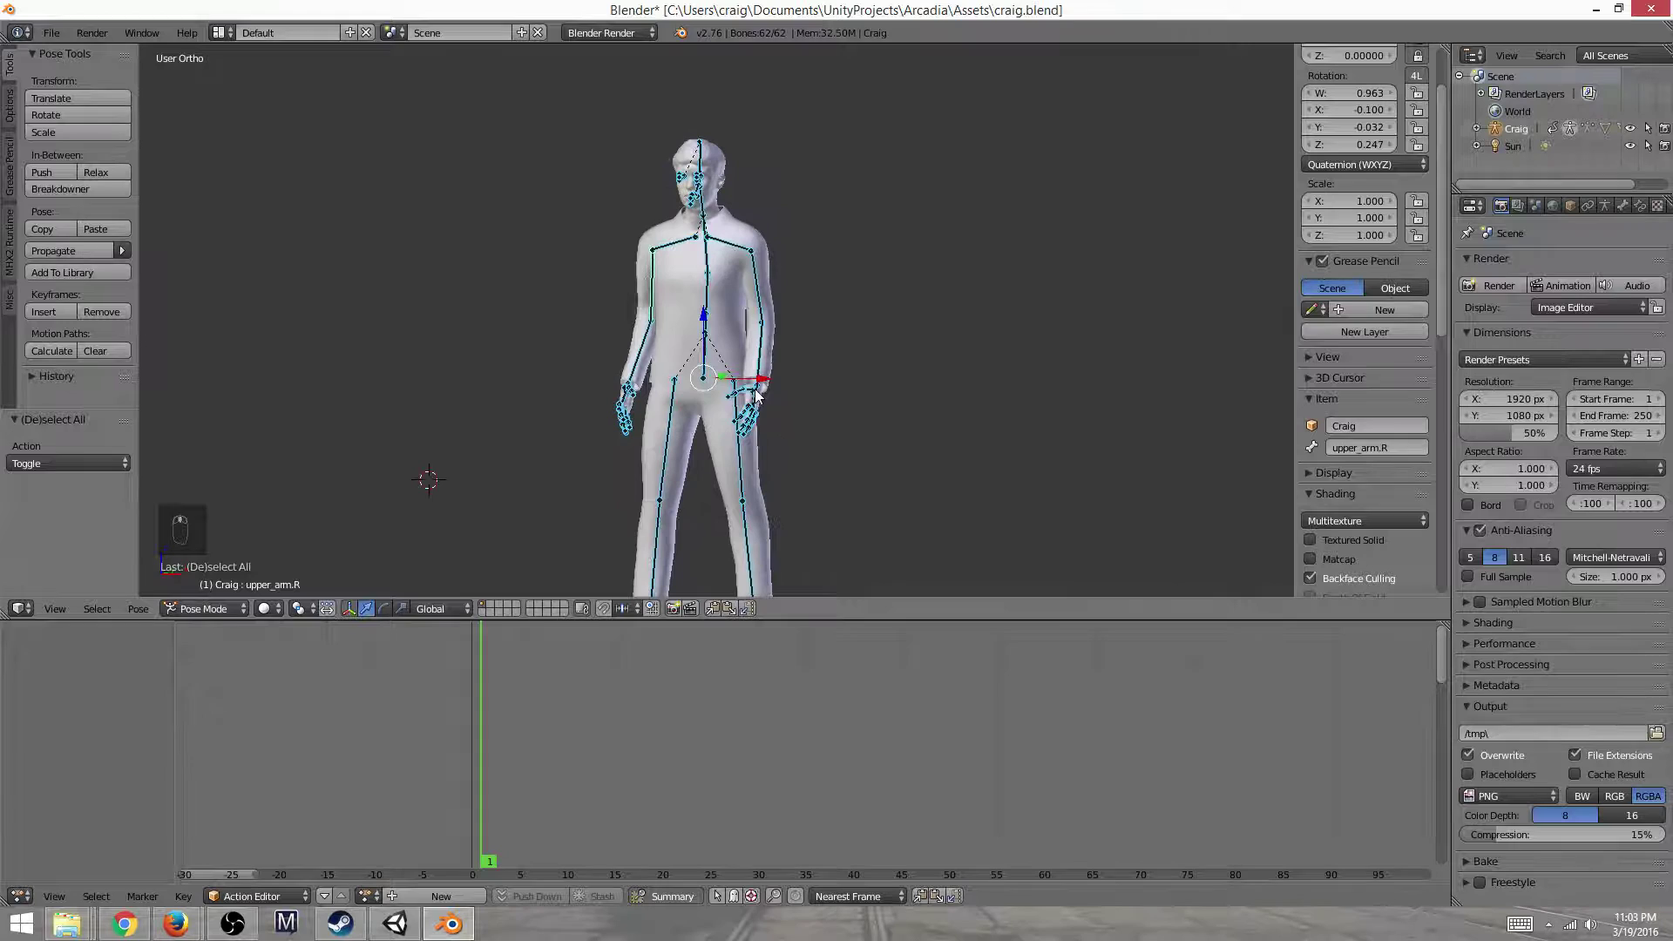
Insert Rotation keyframes for all of Craig's bones at frame 1
key(i)
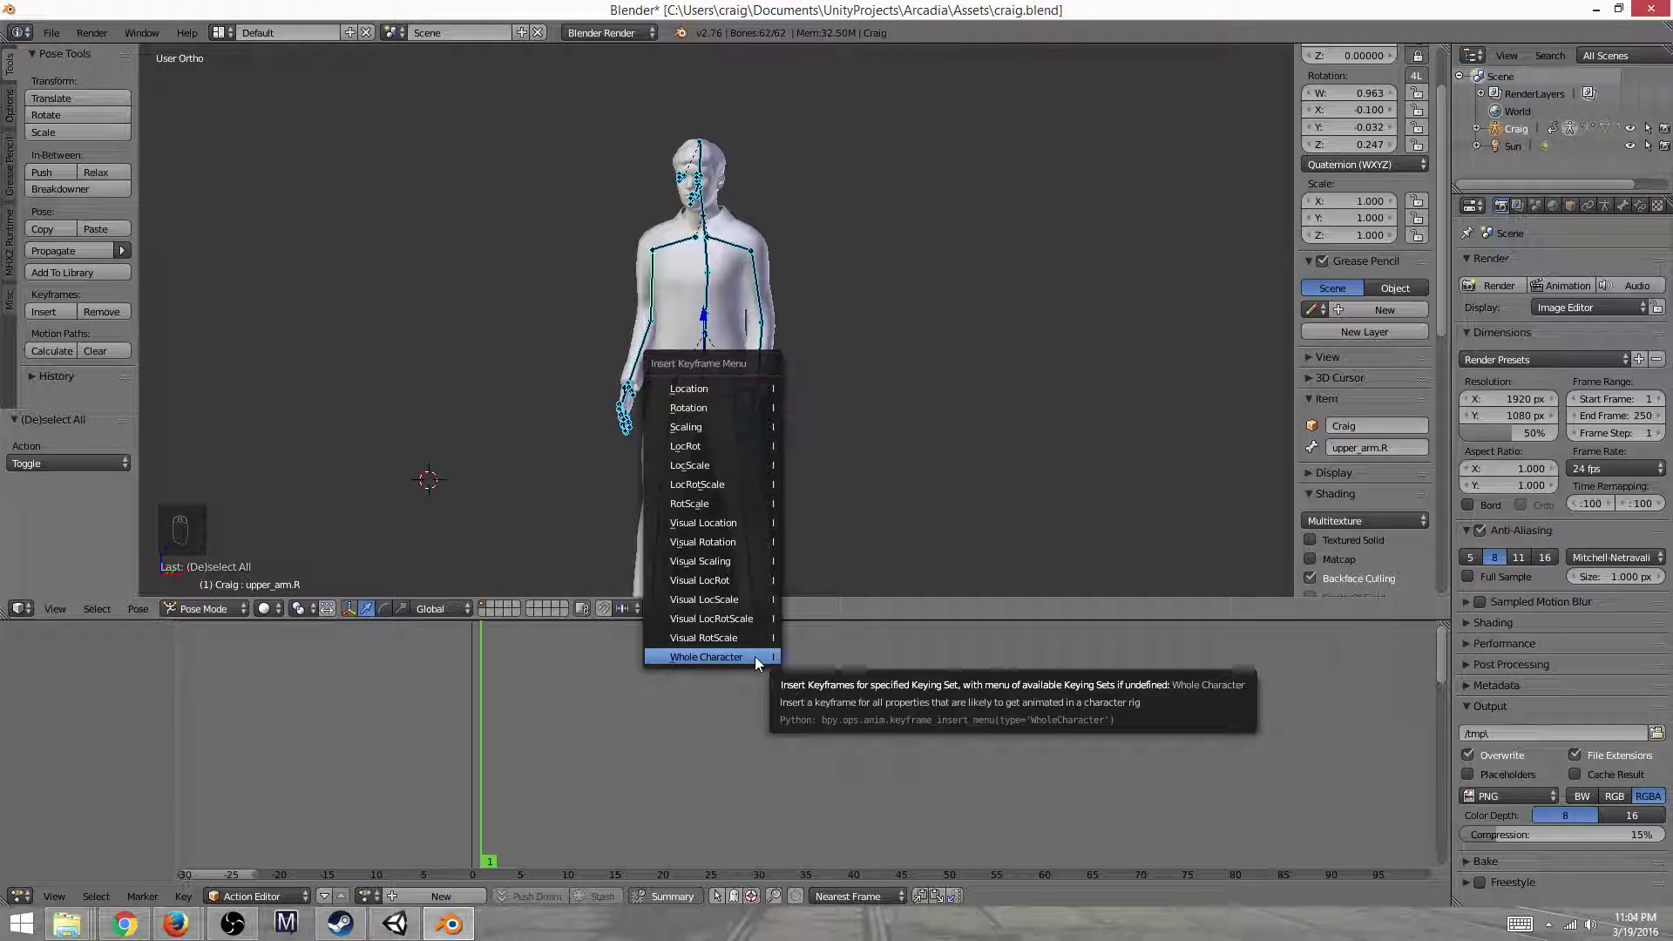
click(707, 406)
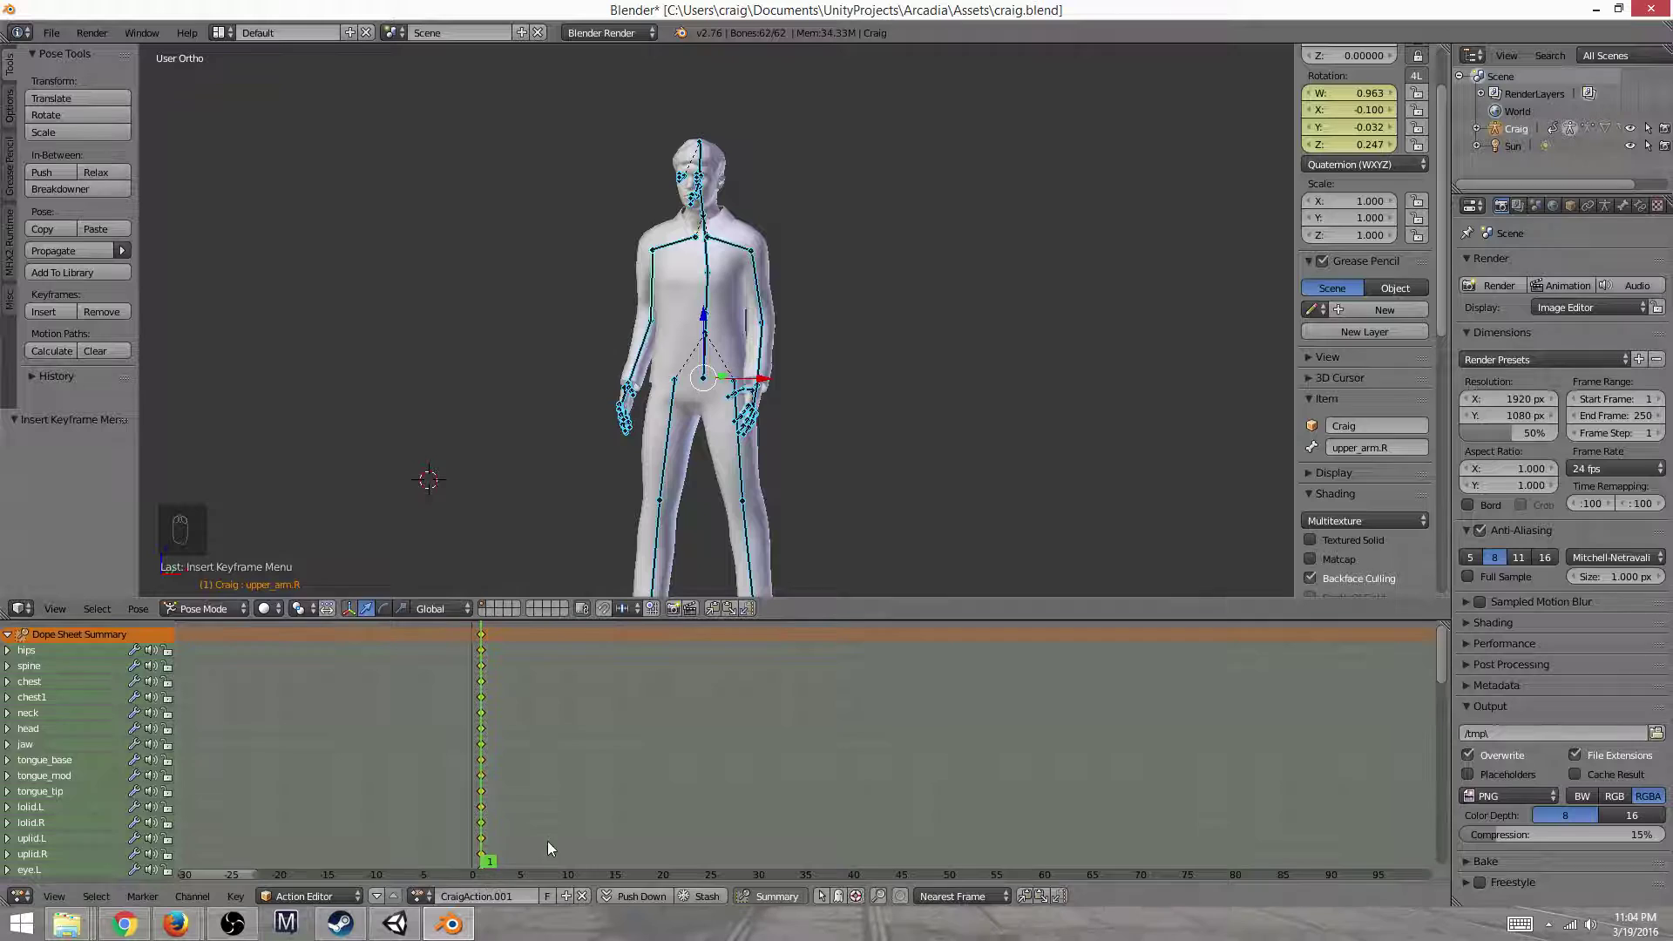
Keep CraigAction.001 as the current action and give it a fake user
click(446, 900)
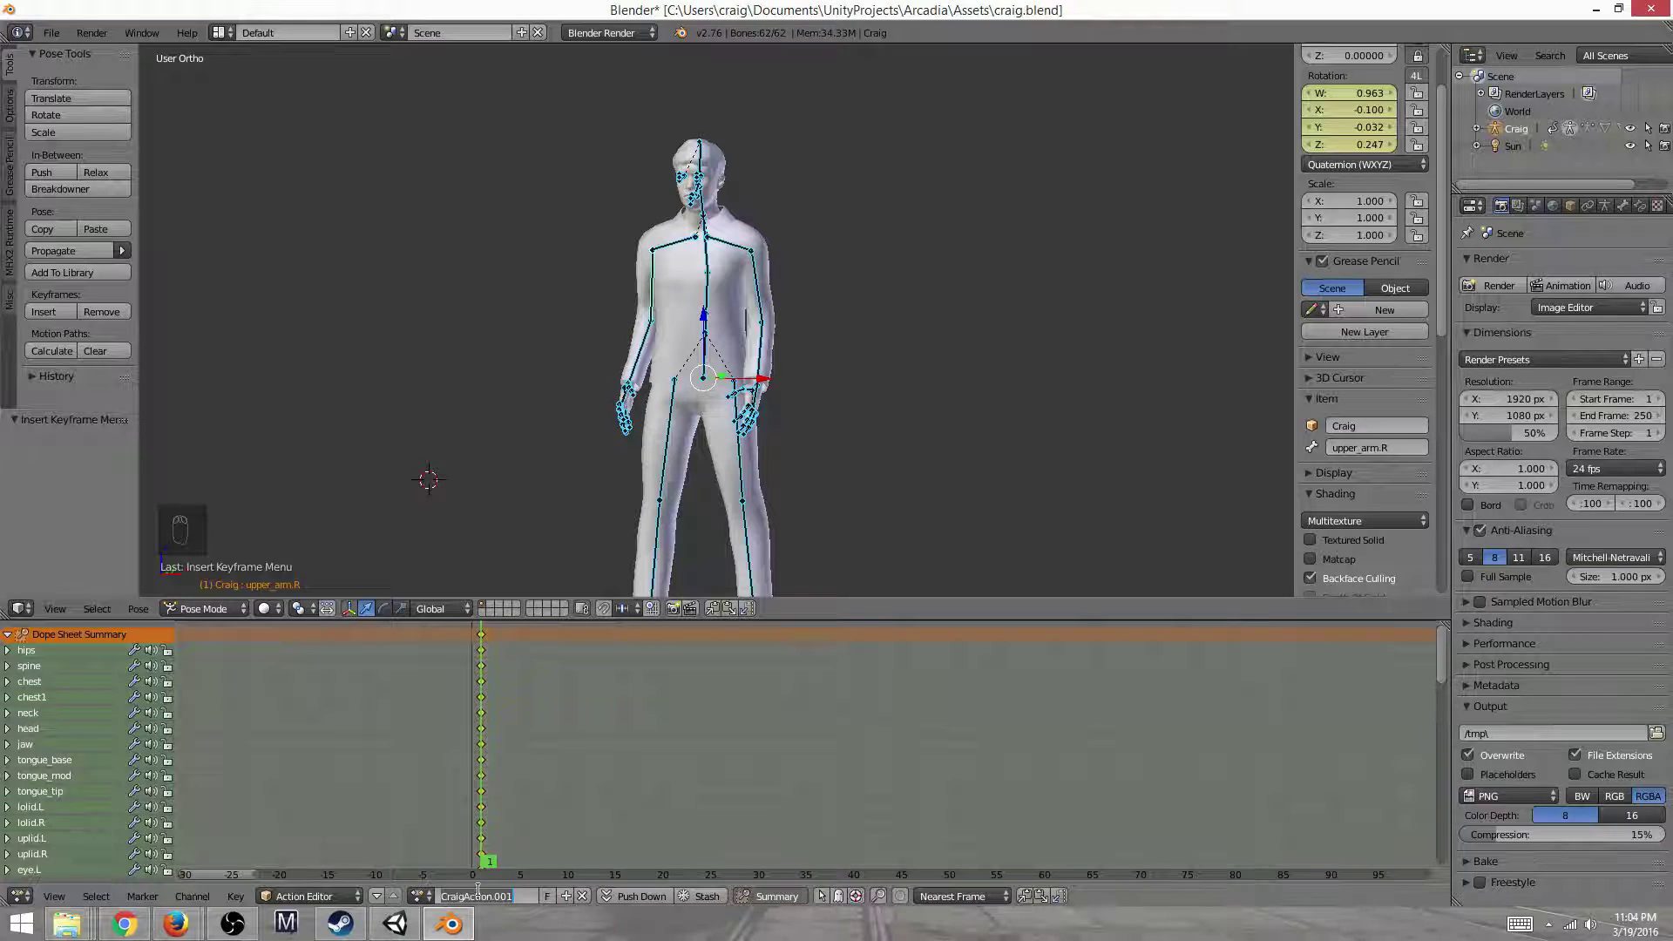
click(422, 896)
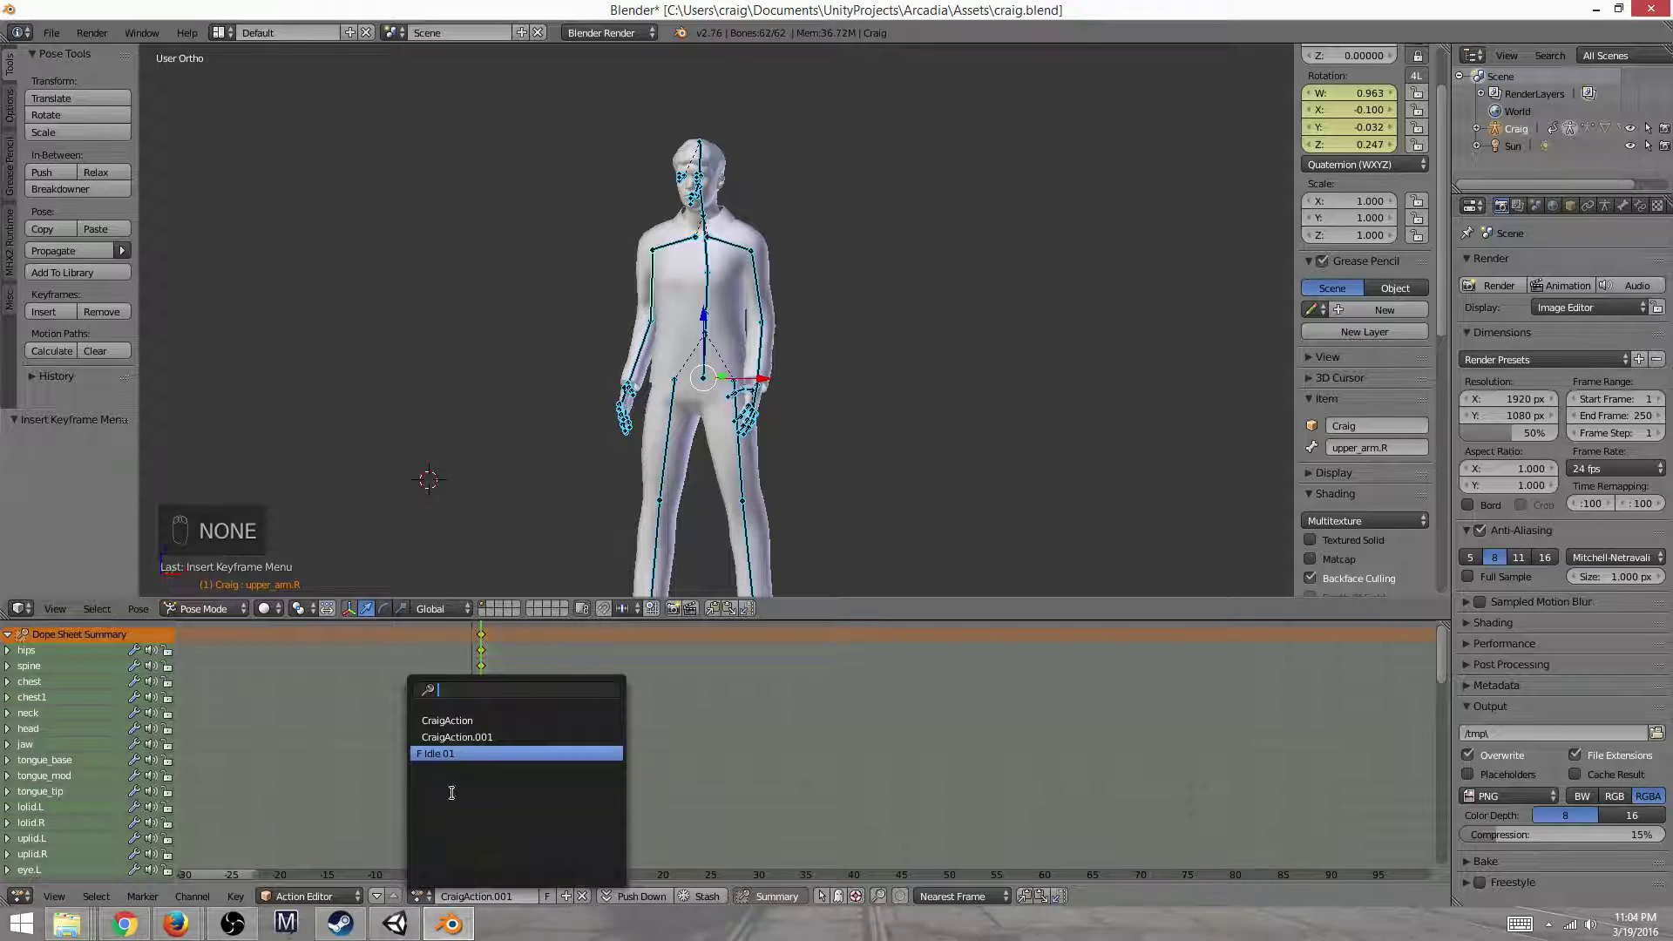
click(531, 737)
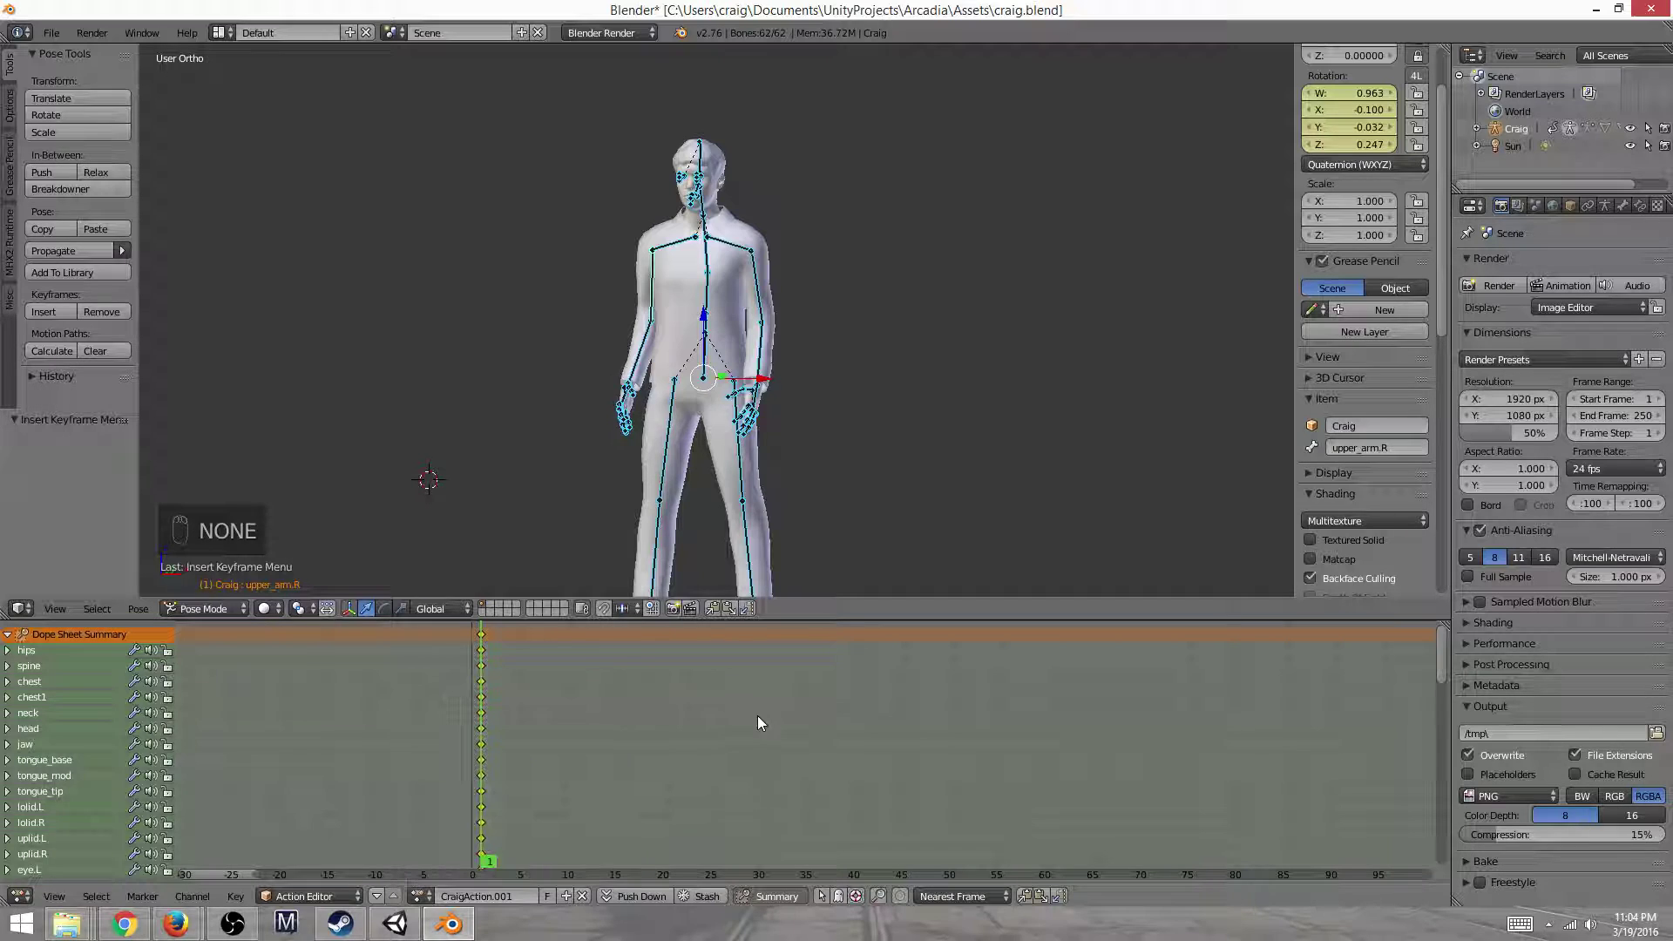
click(548, 896)
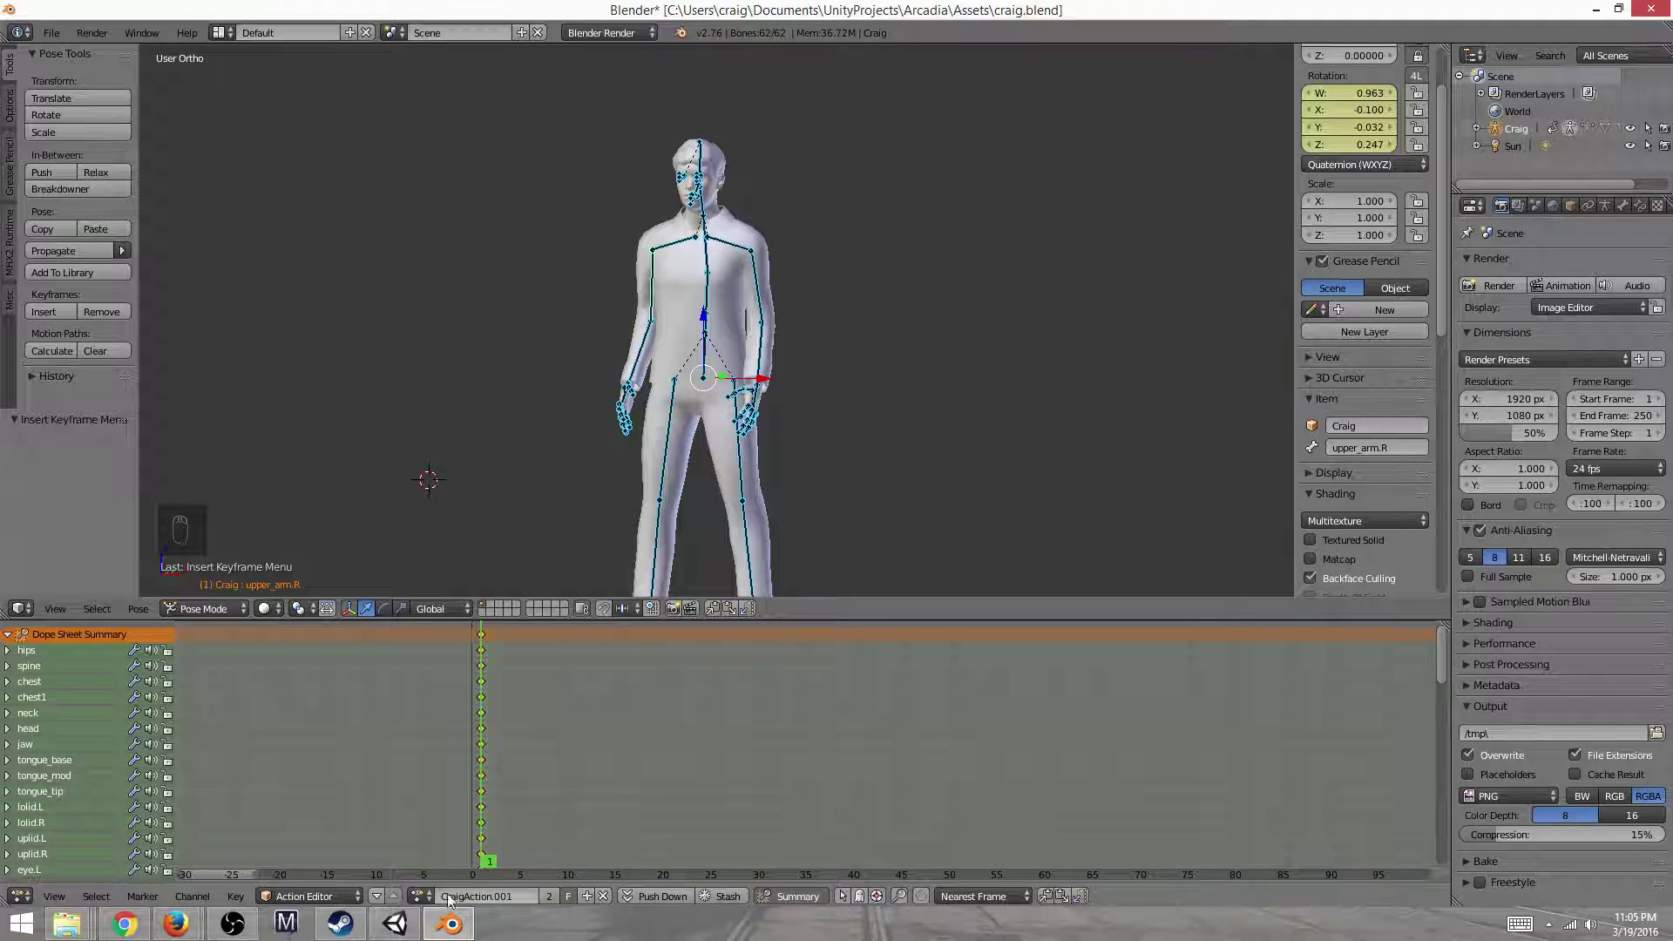
Switch to the Idle 01 action and key the rotation of all bones there
click(422, 895)
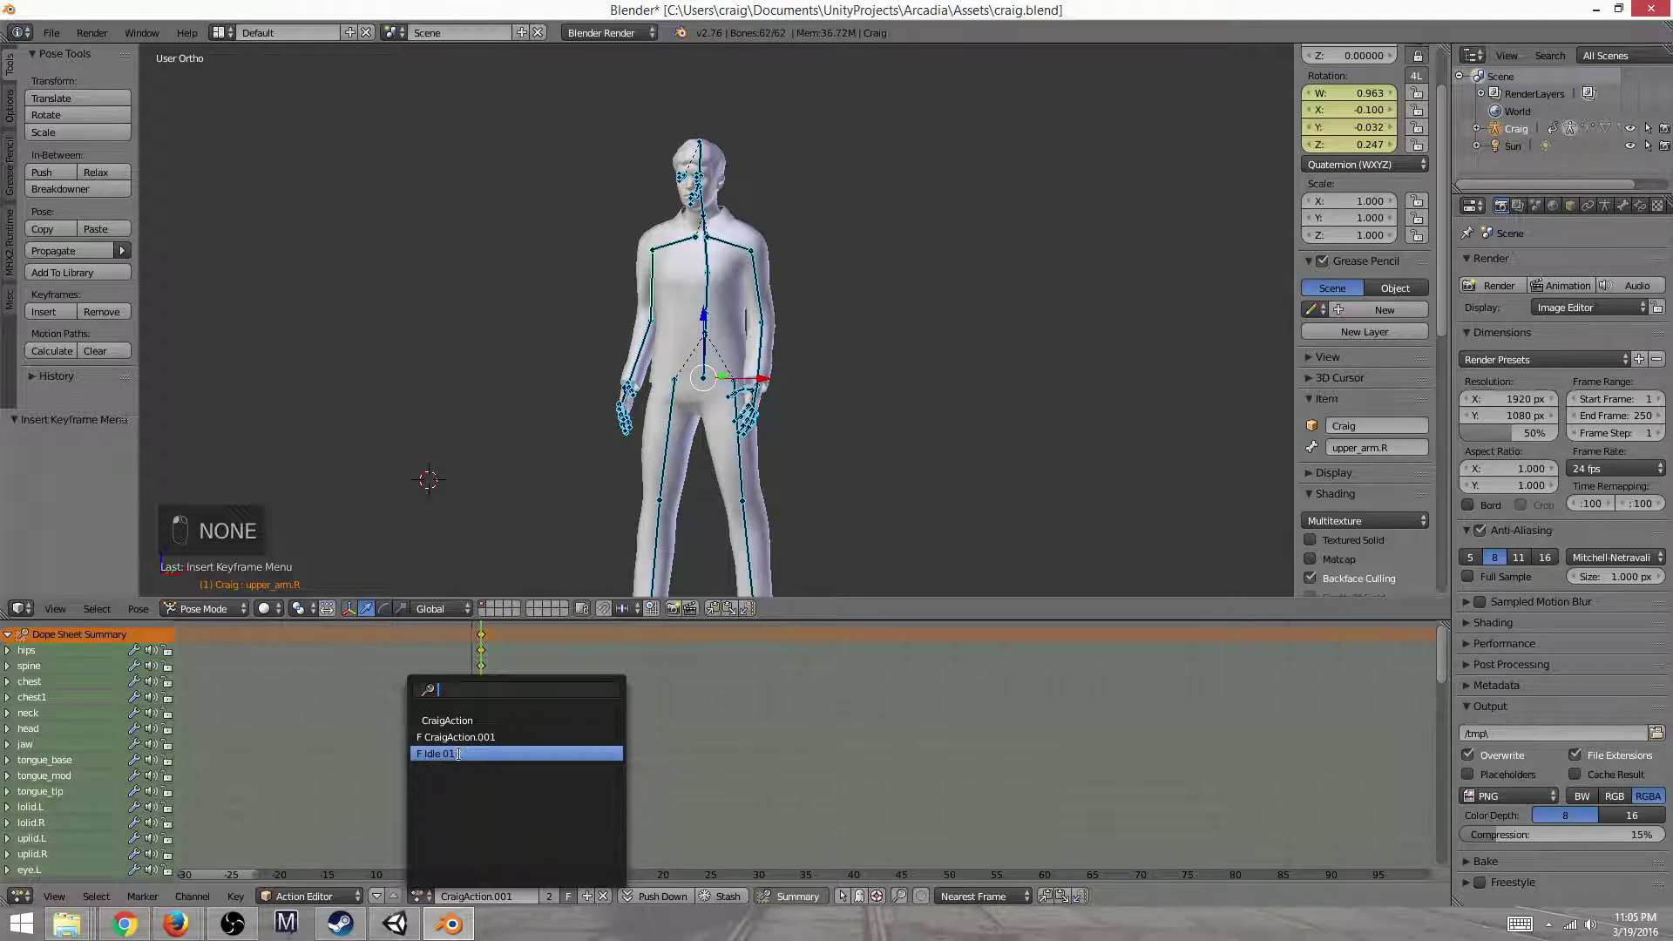
click(460, 754)
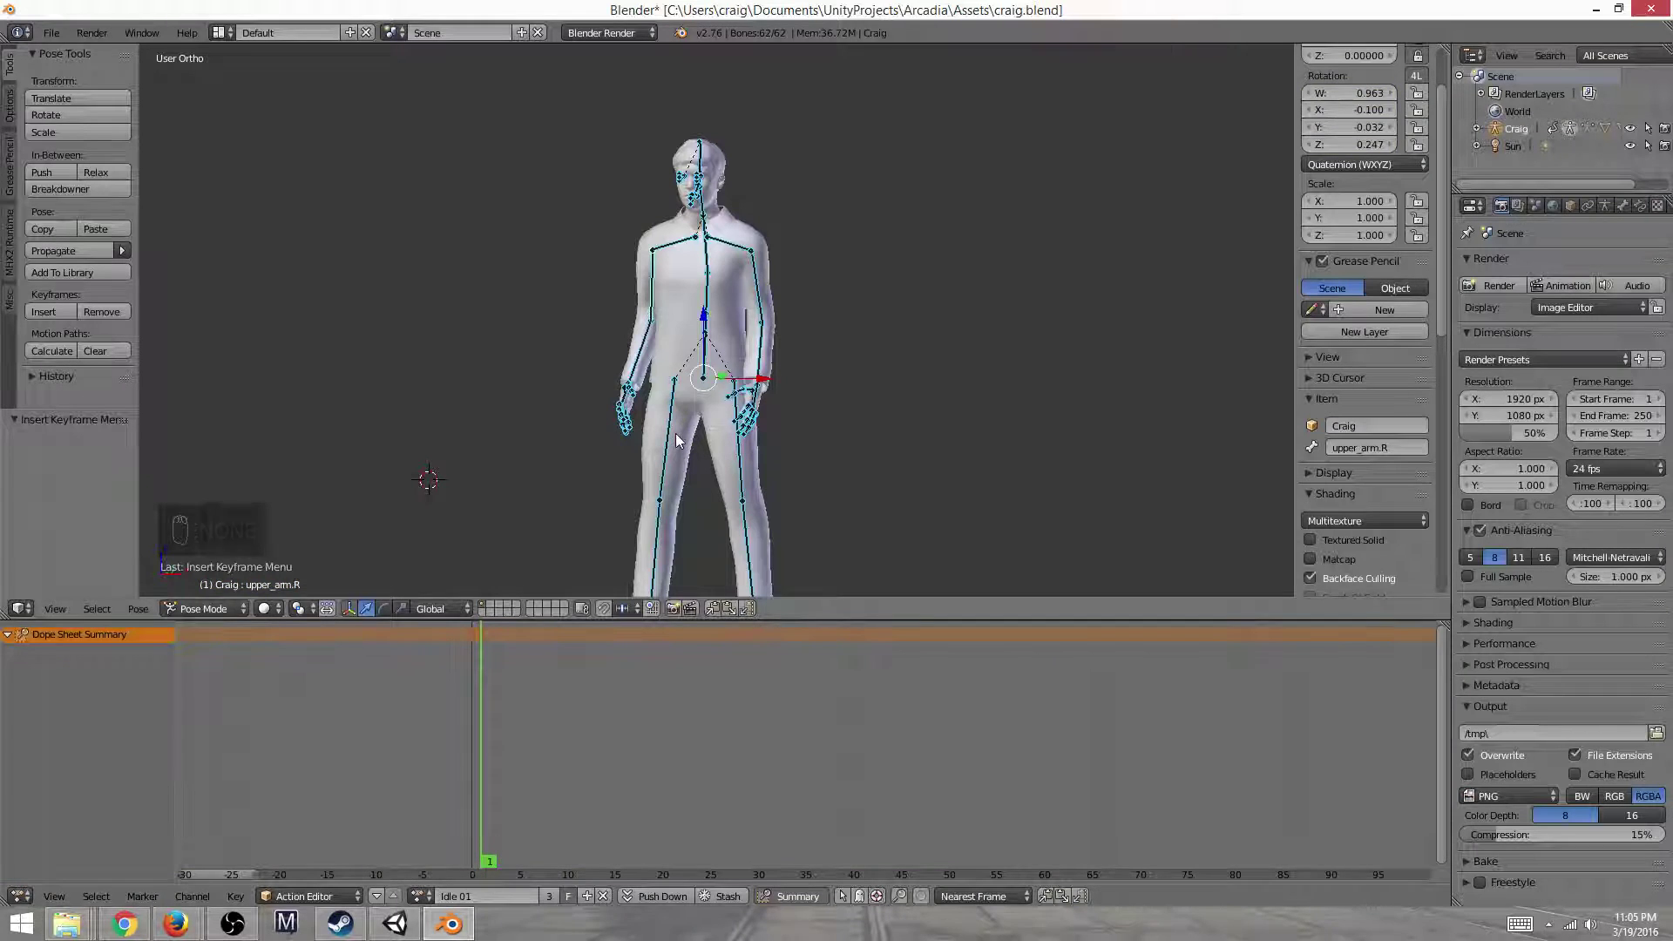
key(a)
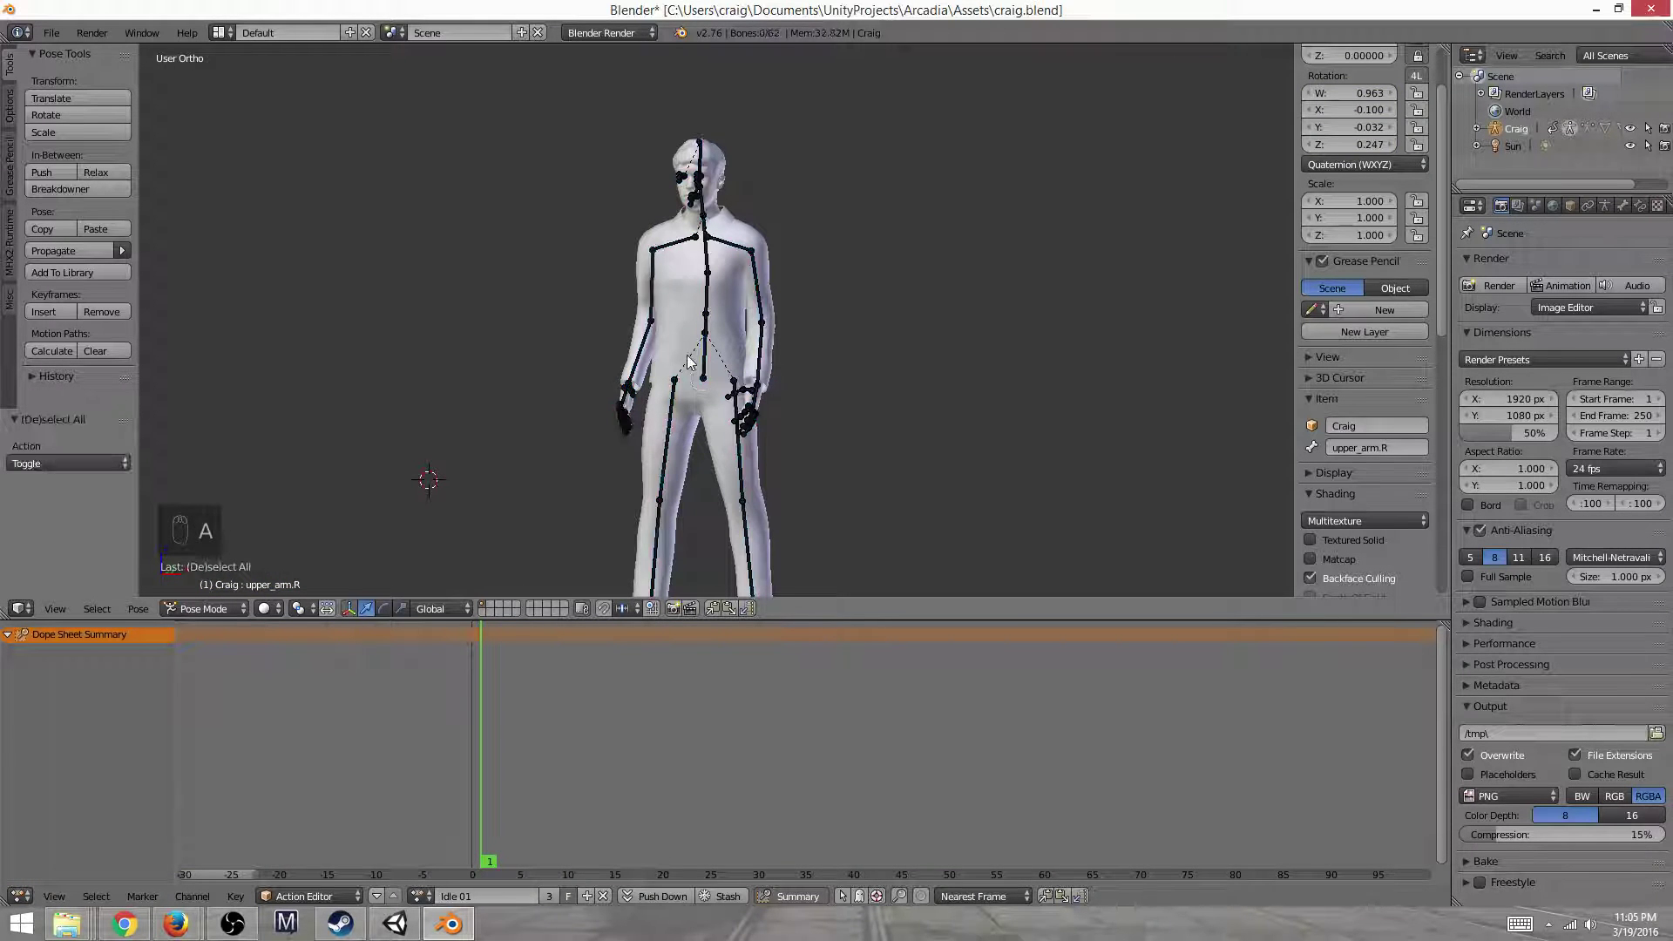
key(a)
key(i)
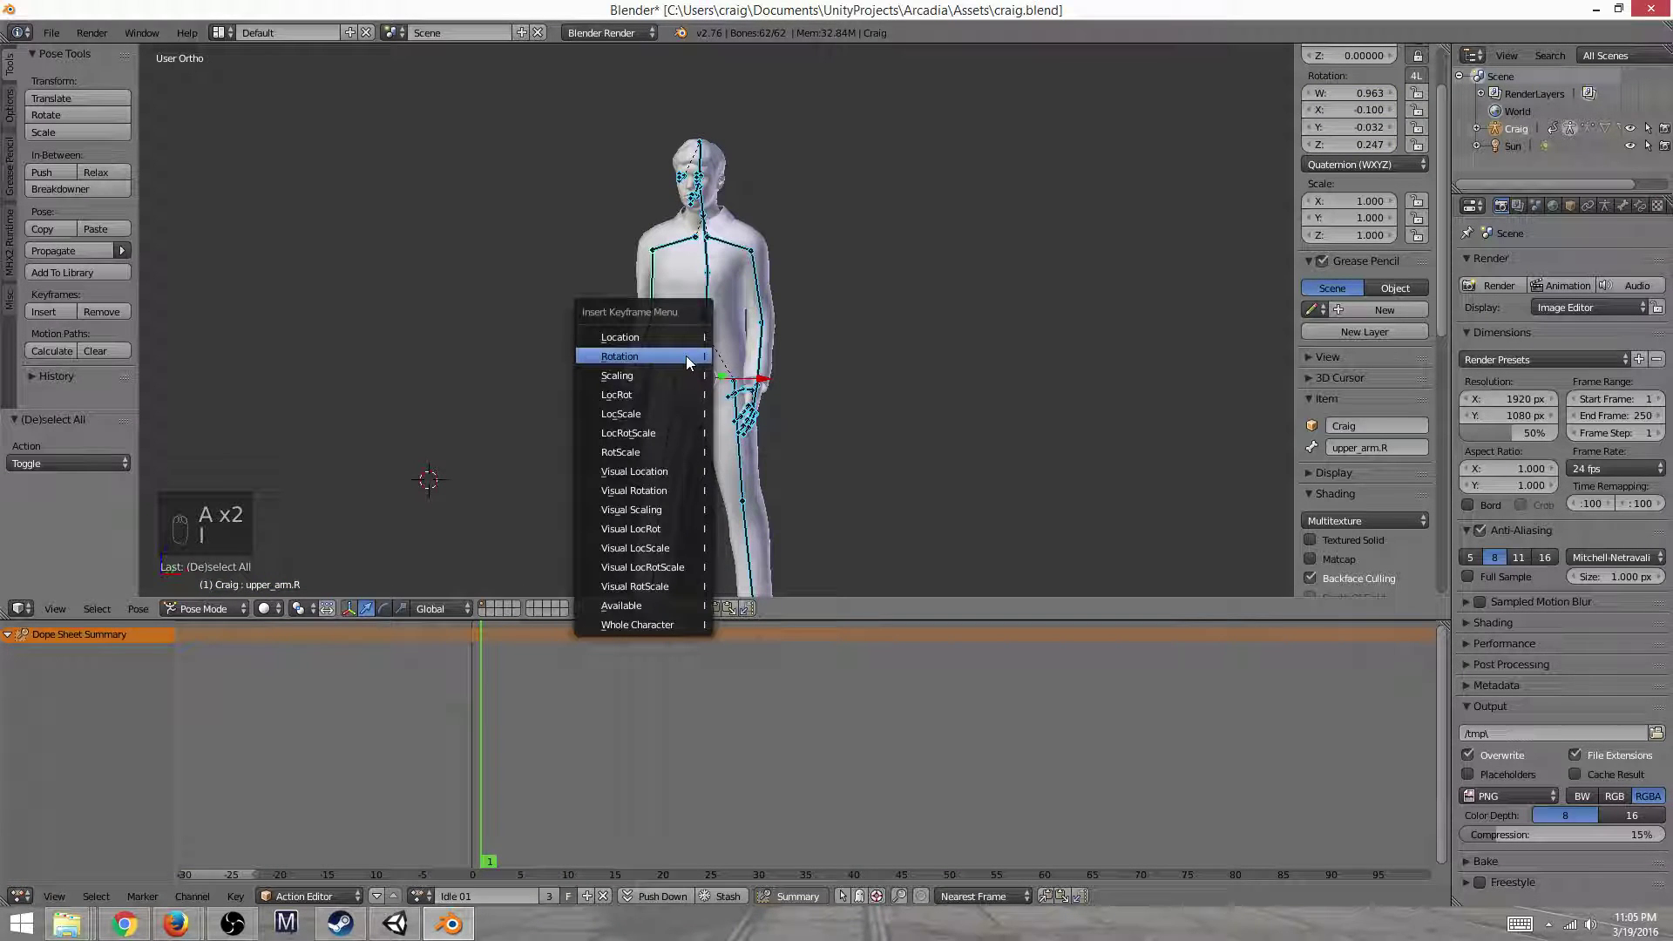
click(687, 355)
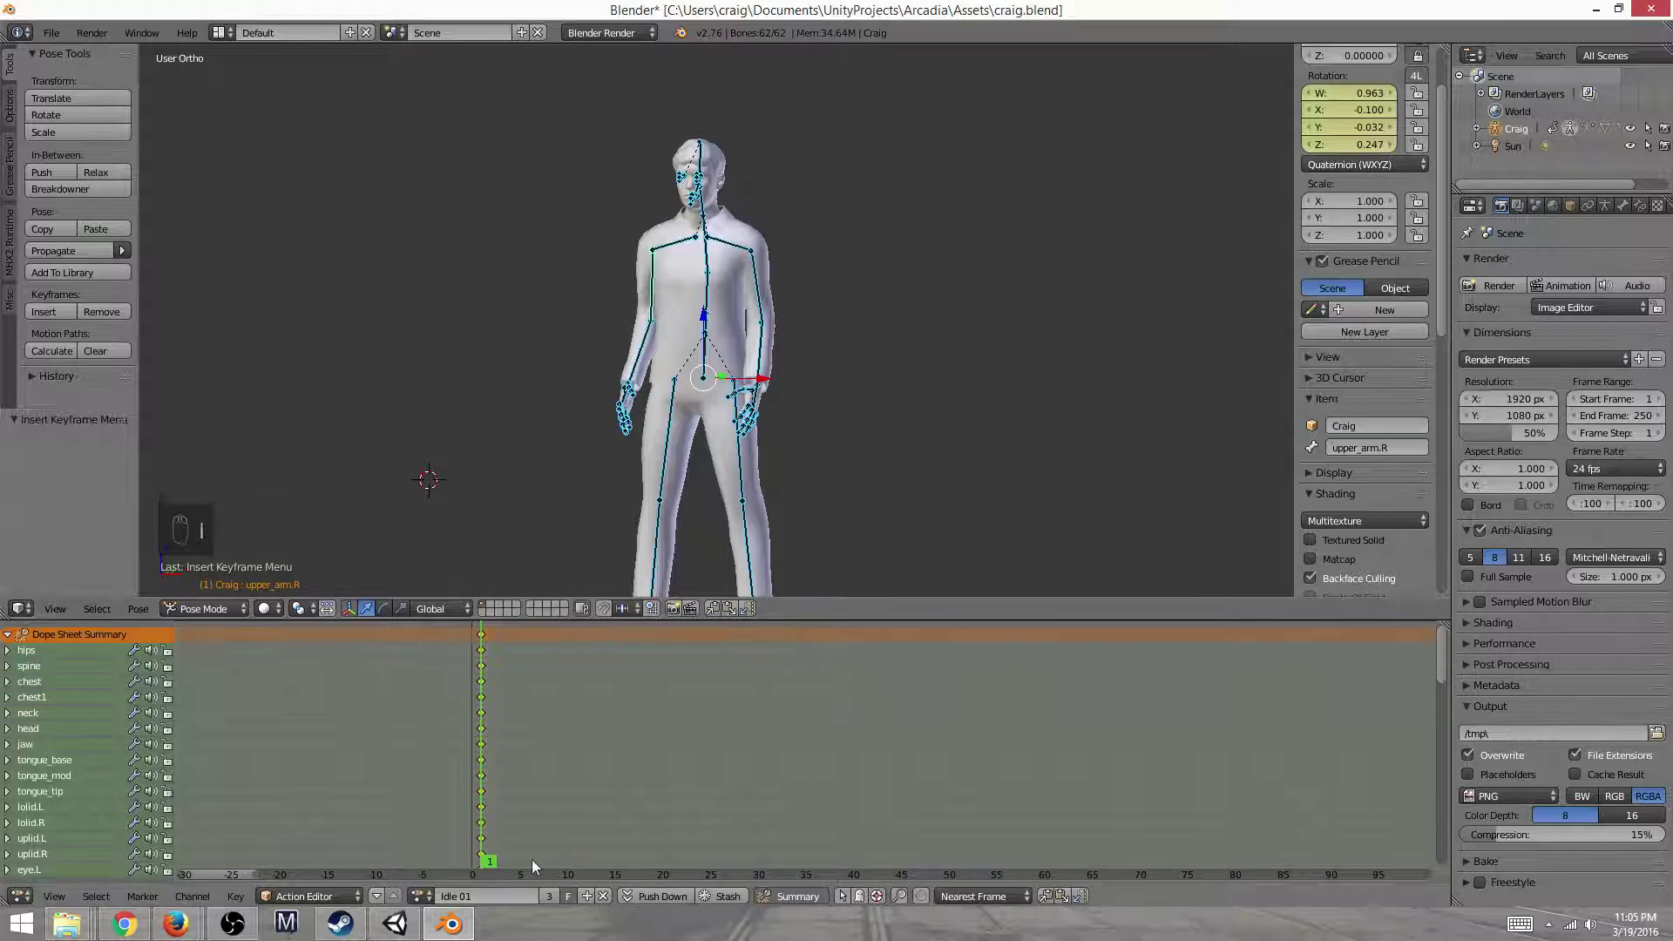
Reselect Idle 01 as the active action and save over craig.blend
click(422, 897)
click(444, 738)
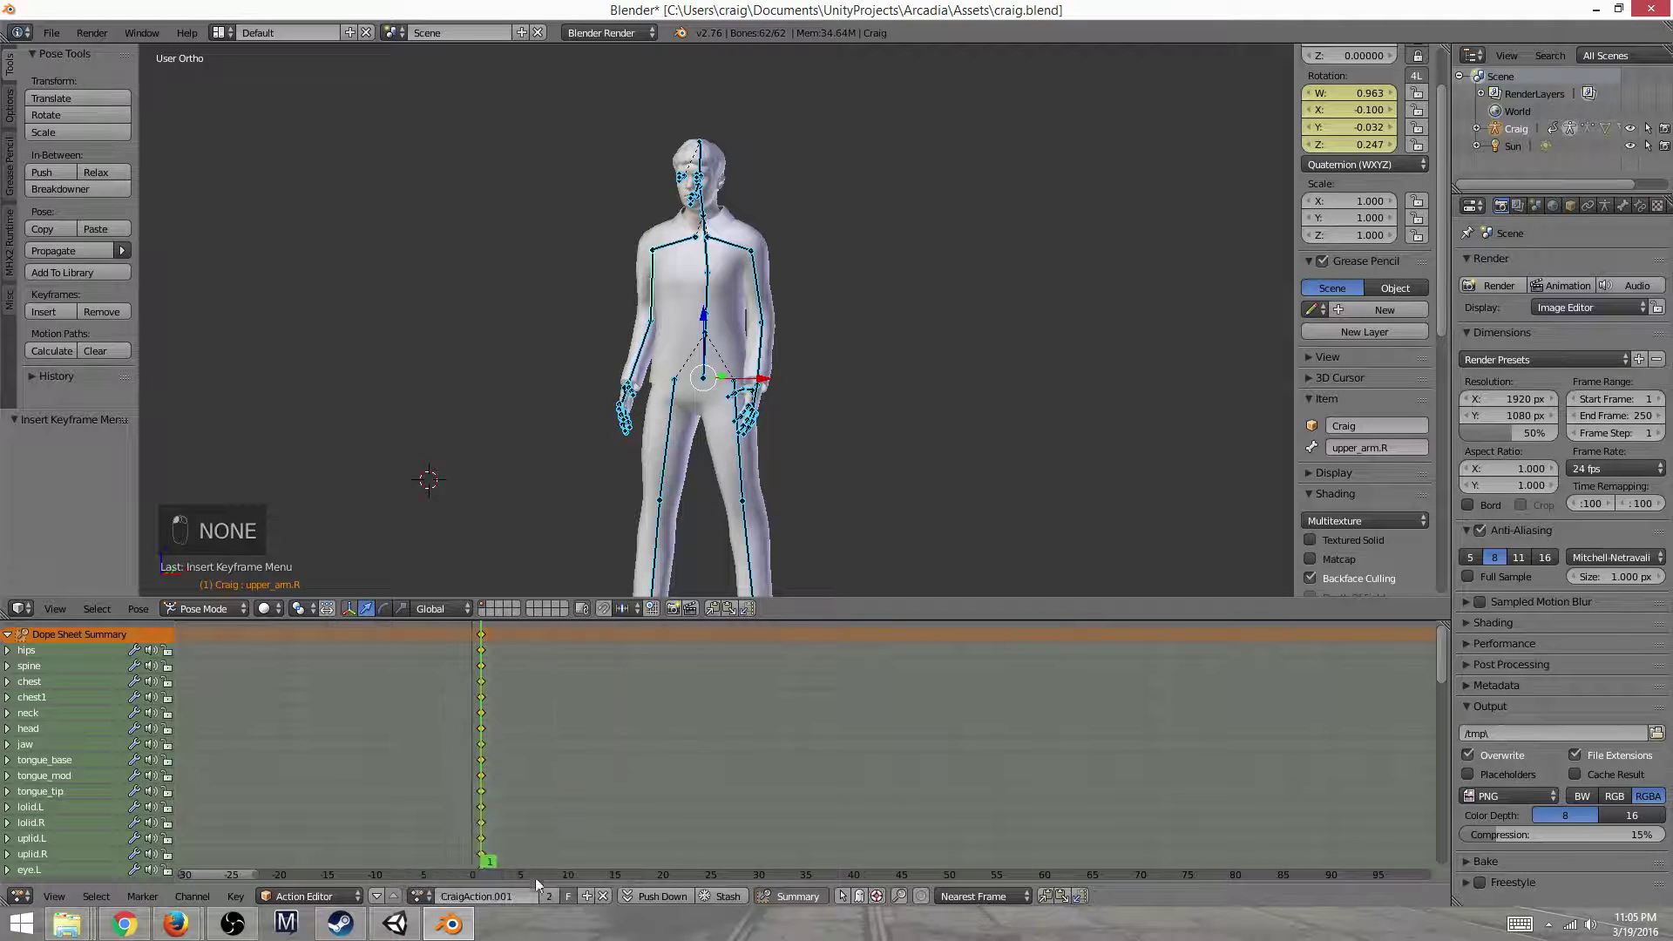
click(419, 895)
key(Down)
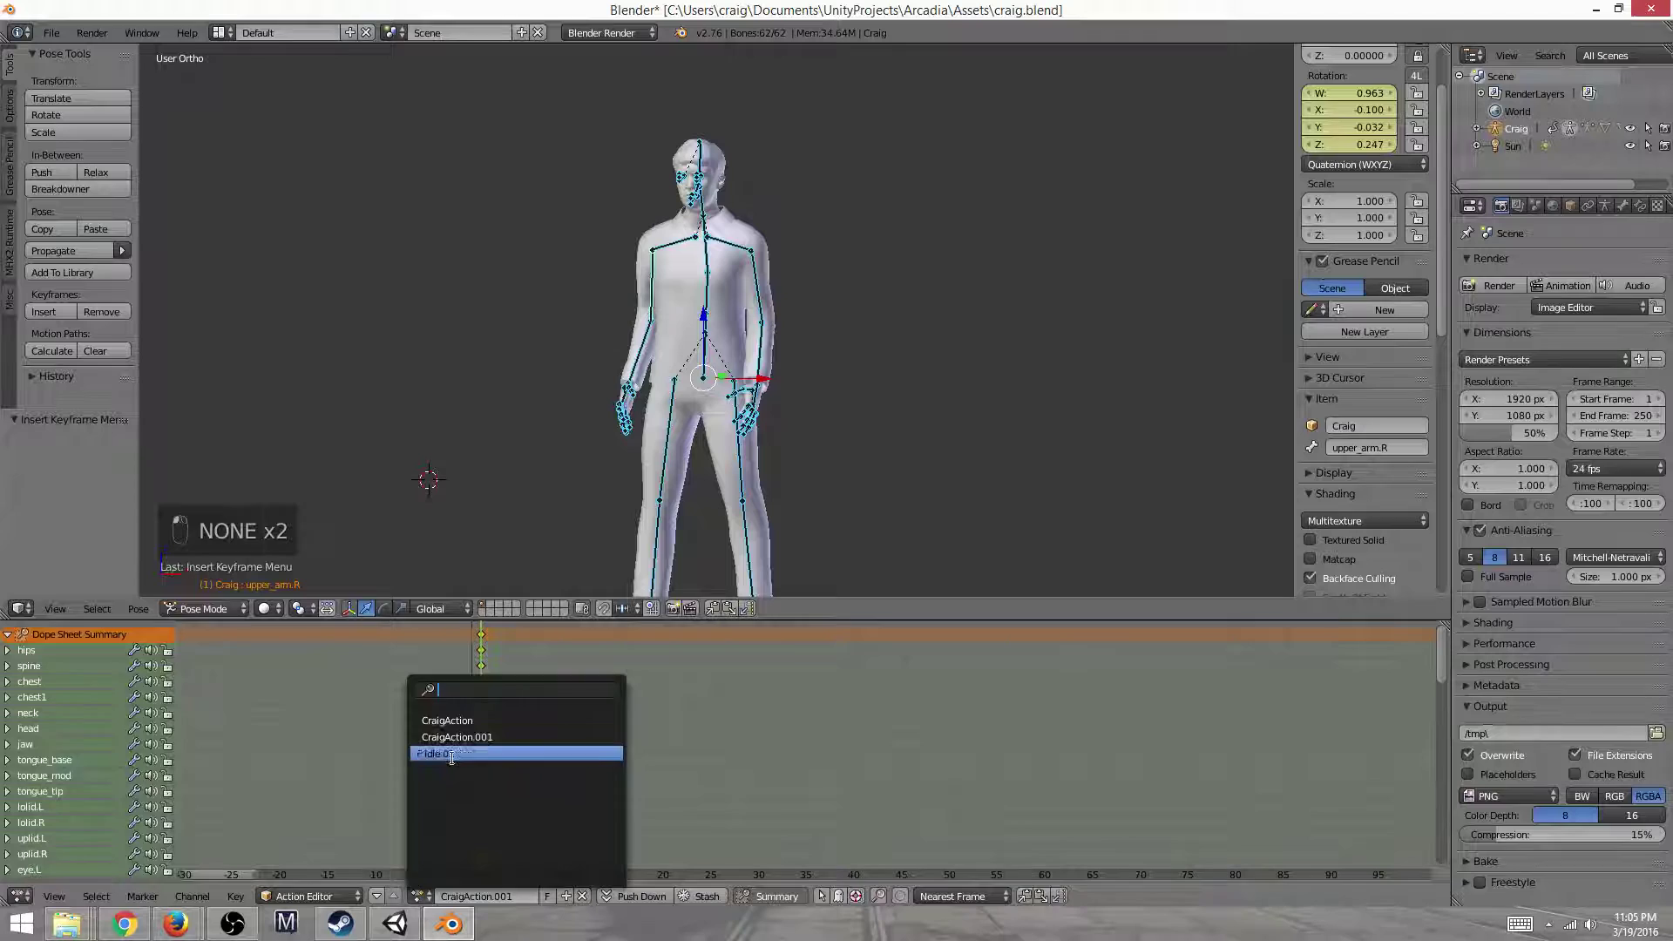
key(Return)
key(ctrl+s)
click(608, 484)
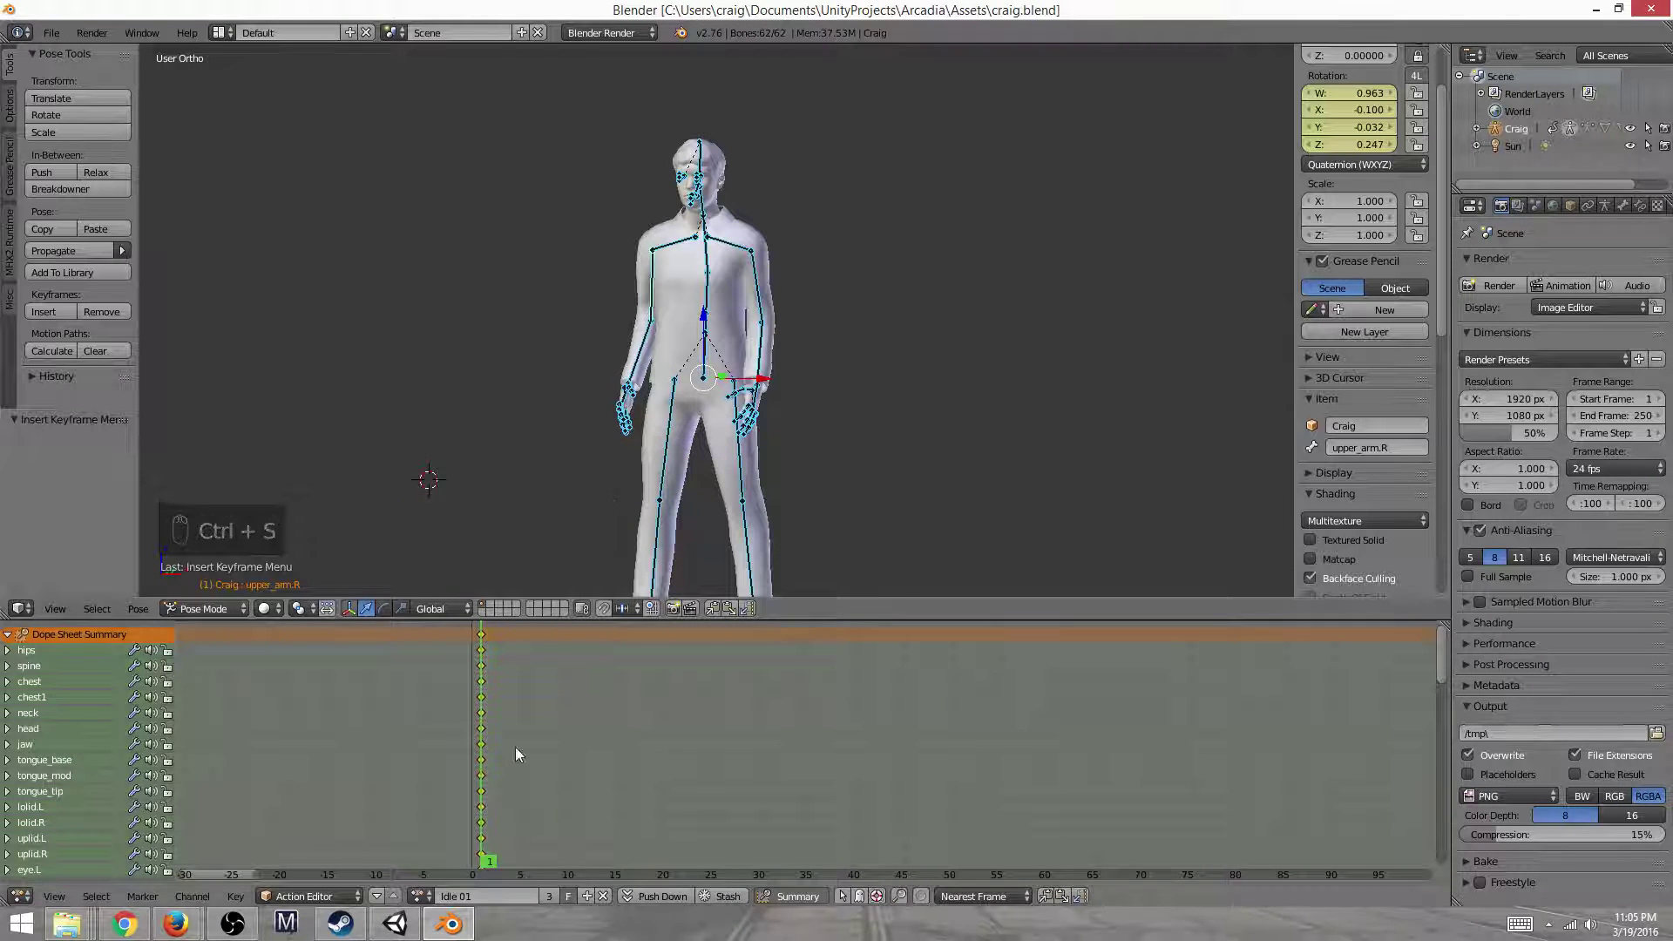
In Unity, fly to Craig, select the craig object, and show its asset's Model import tab
click(402, 923)
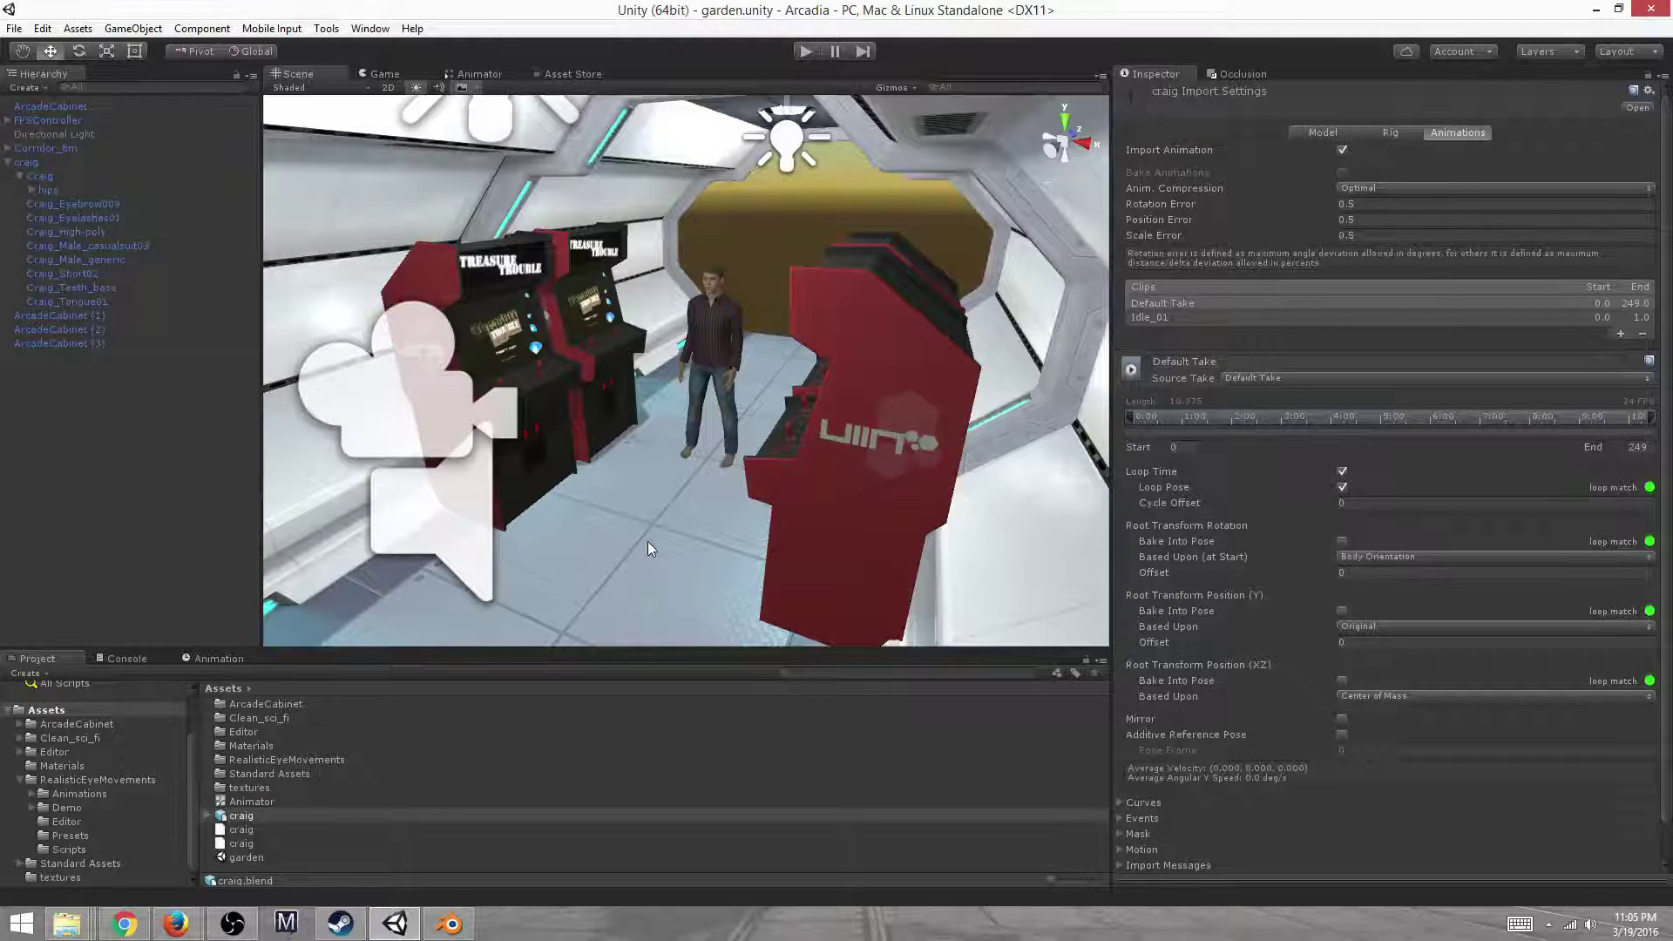
right_drag(647, 547, 862, 488)
click(117, 174)
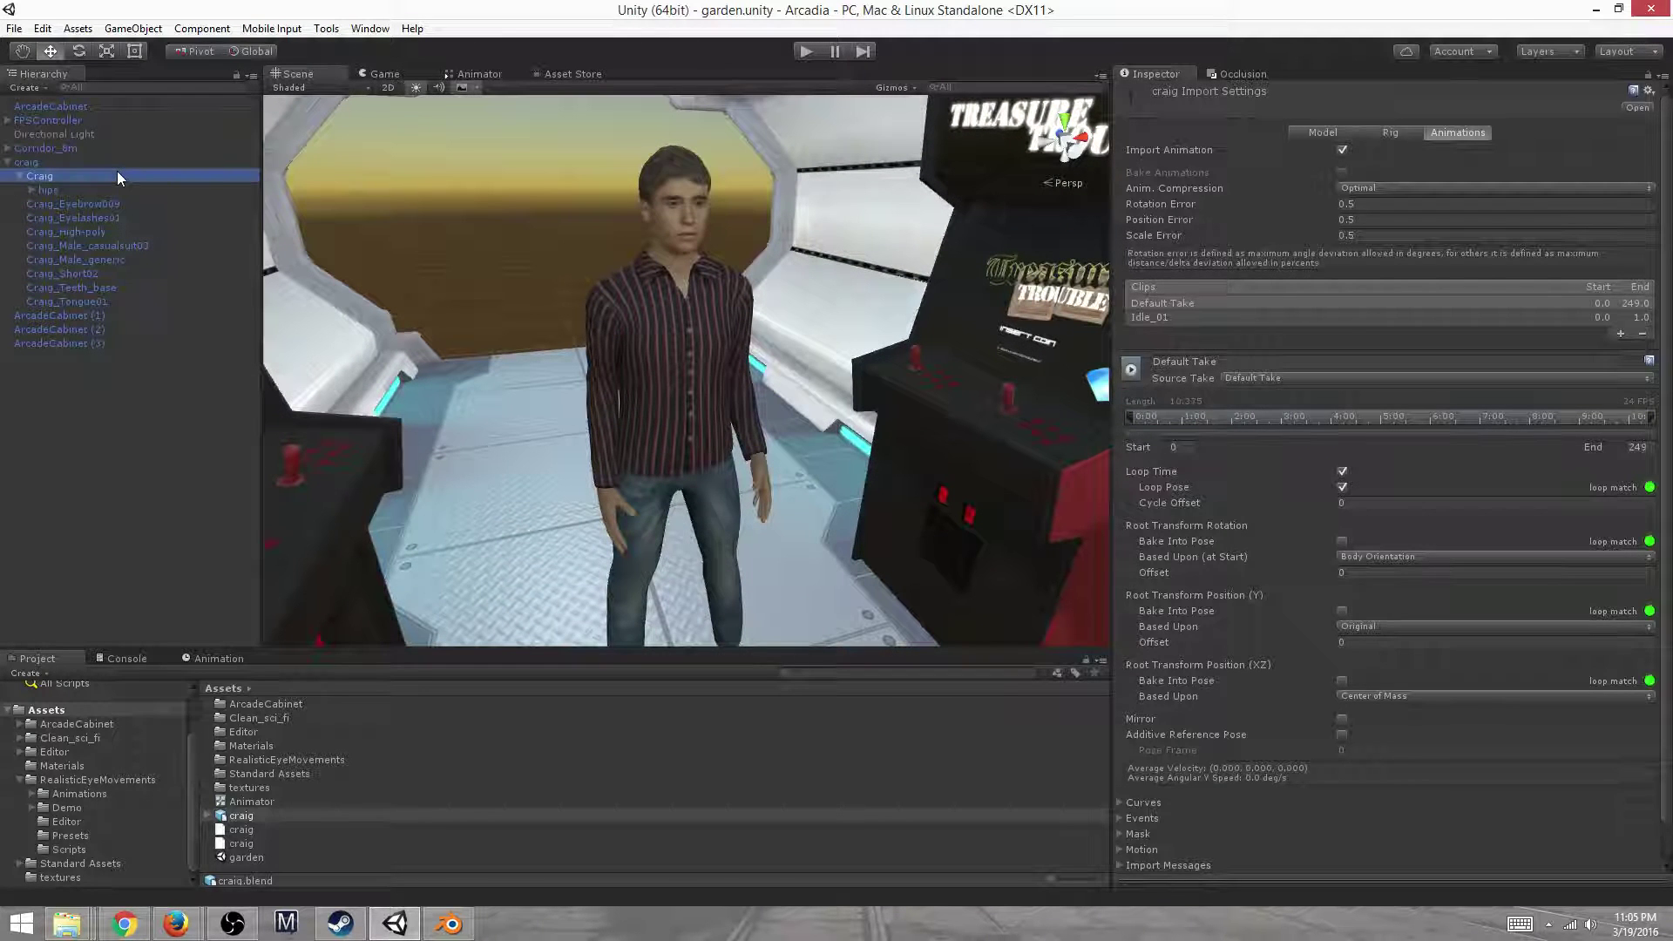
click(117, 164)
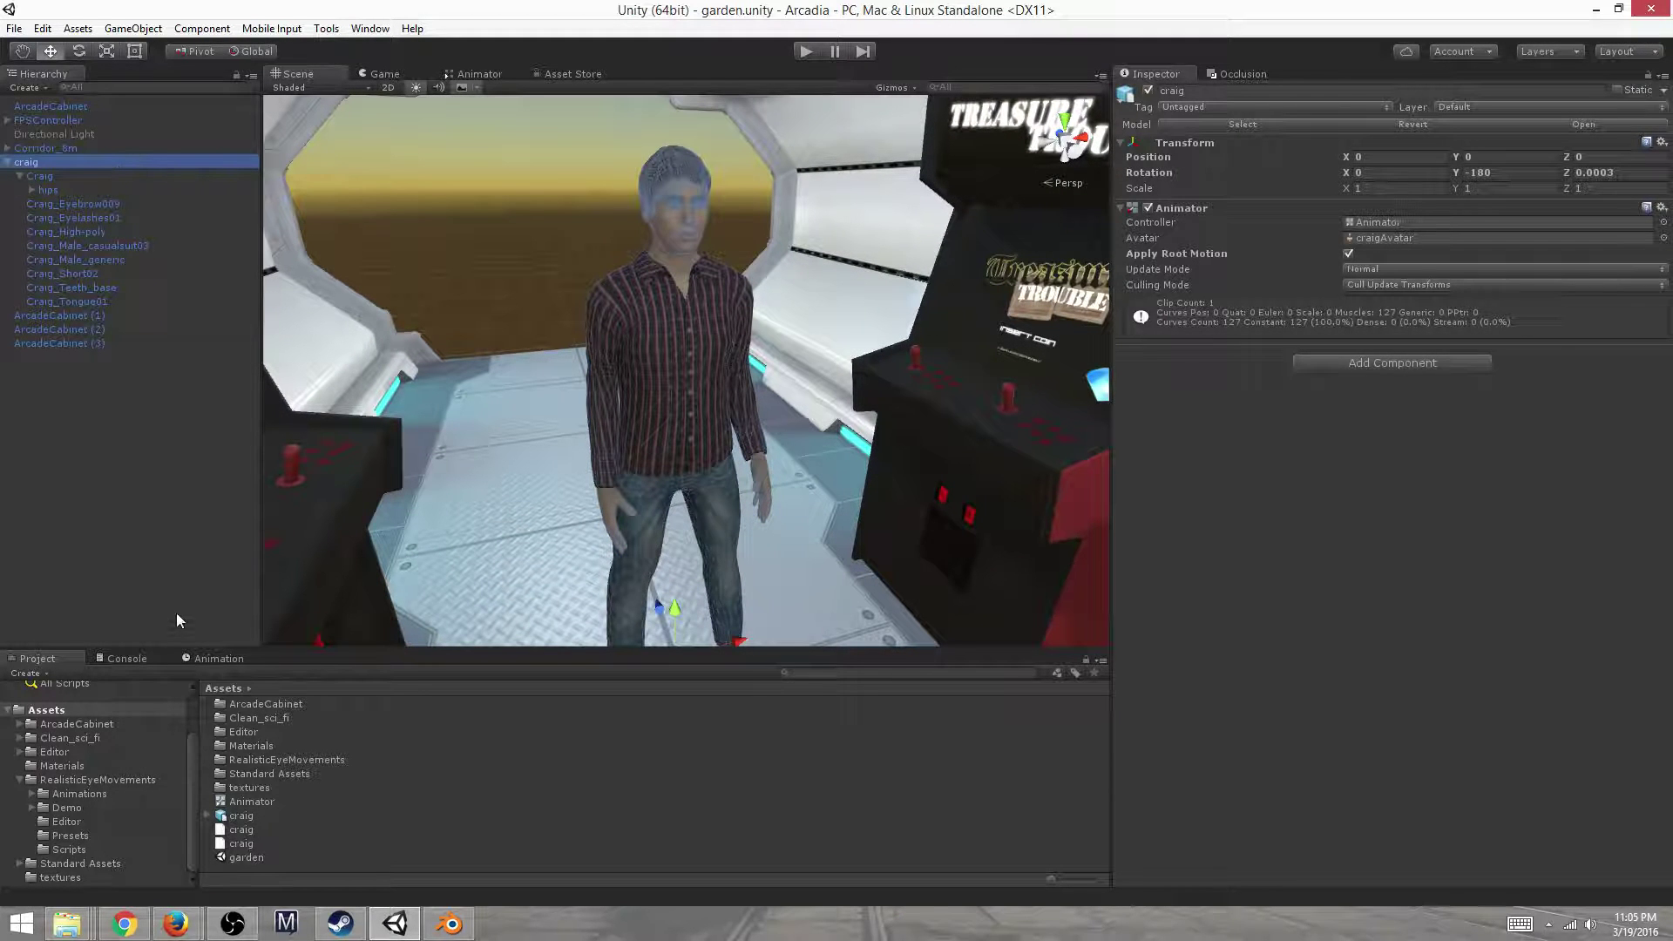
click(238, 818)
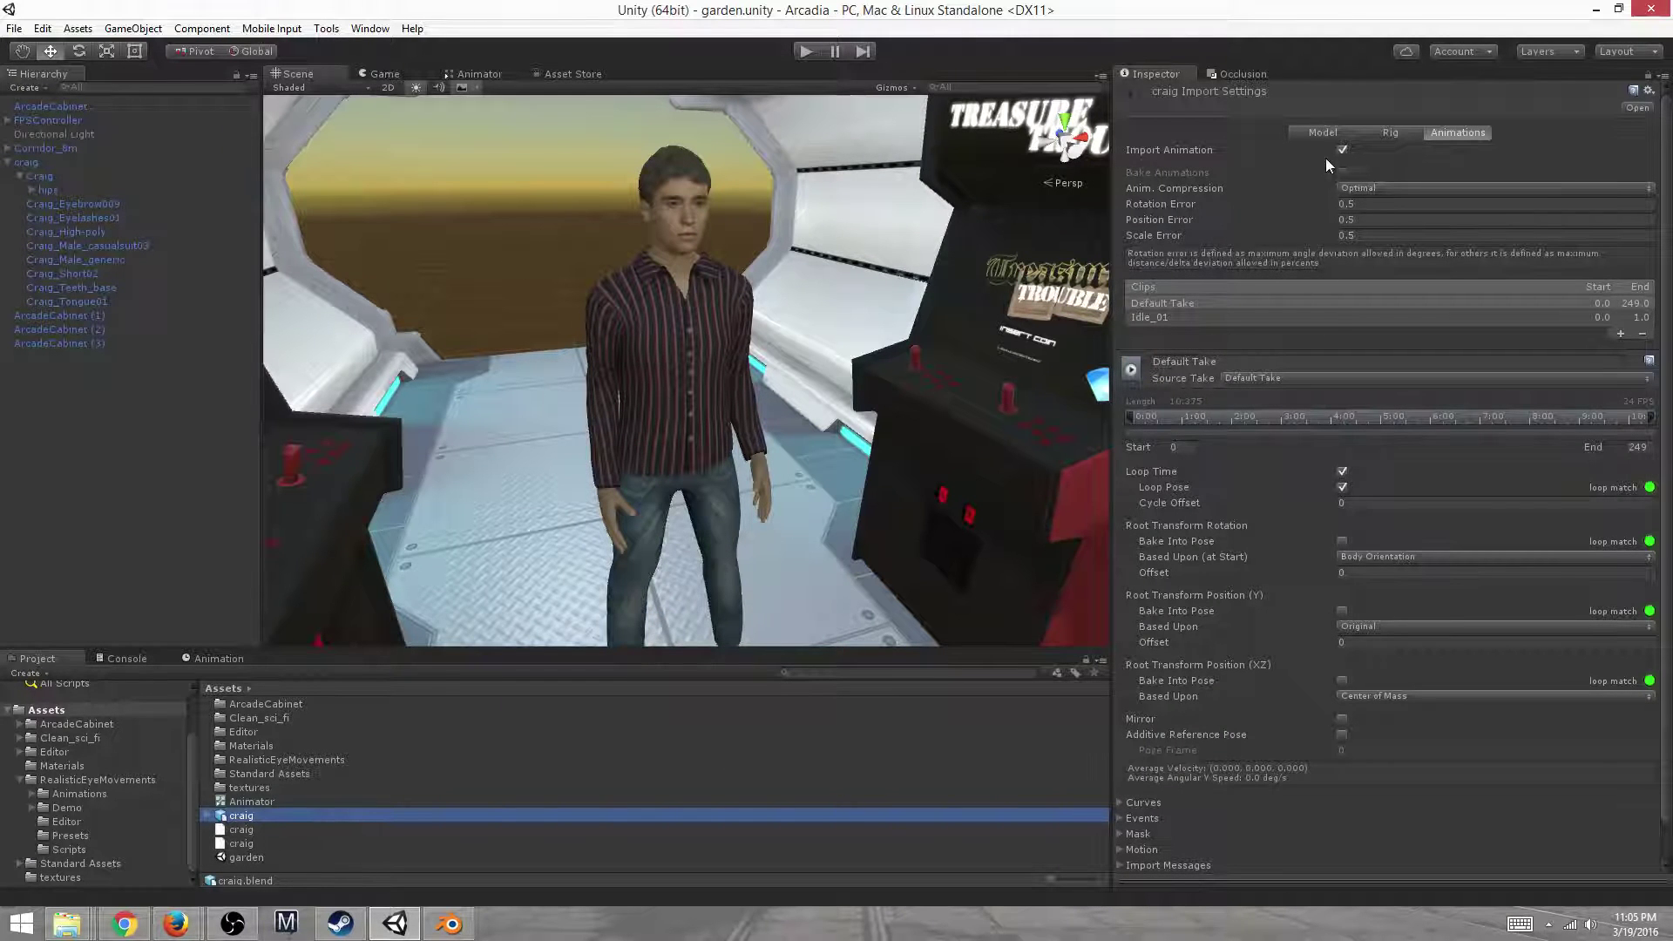
click(1326, 133)
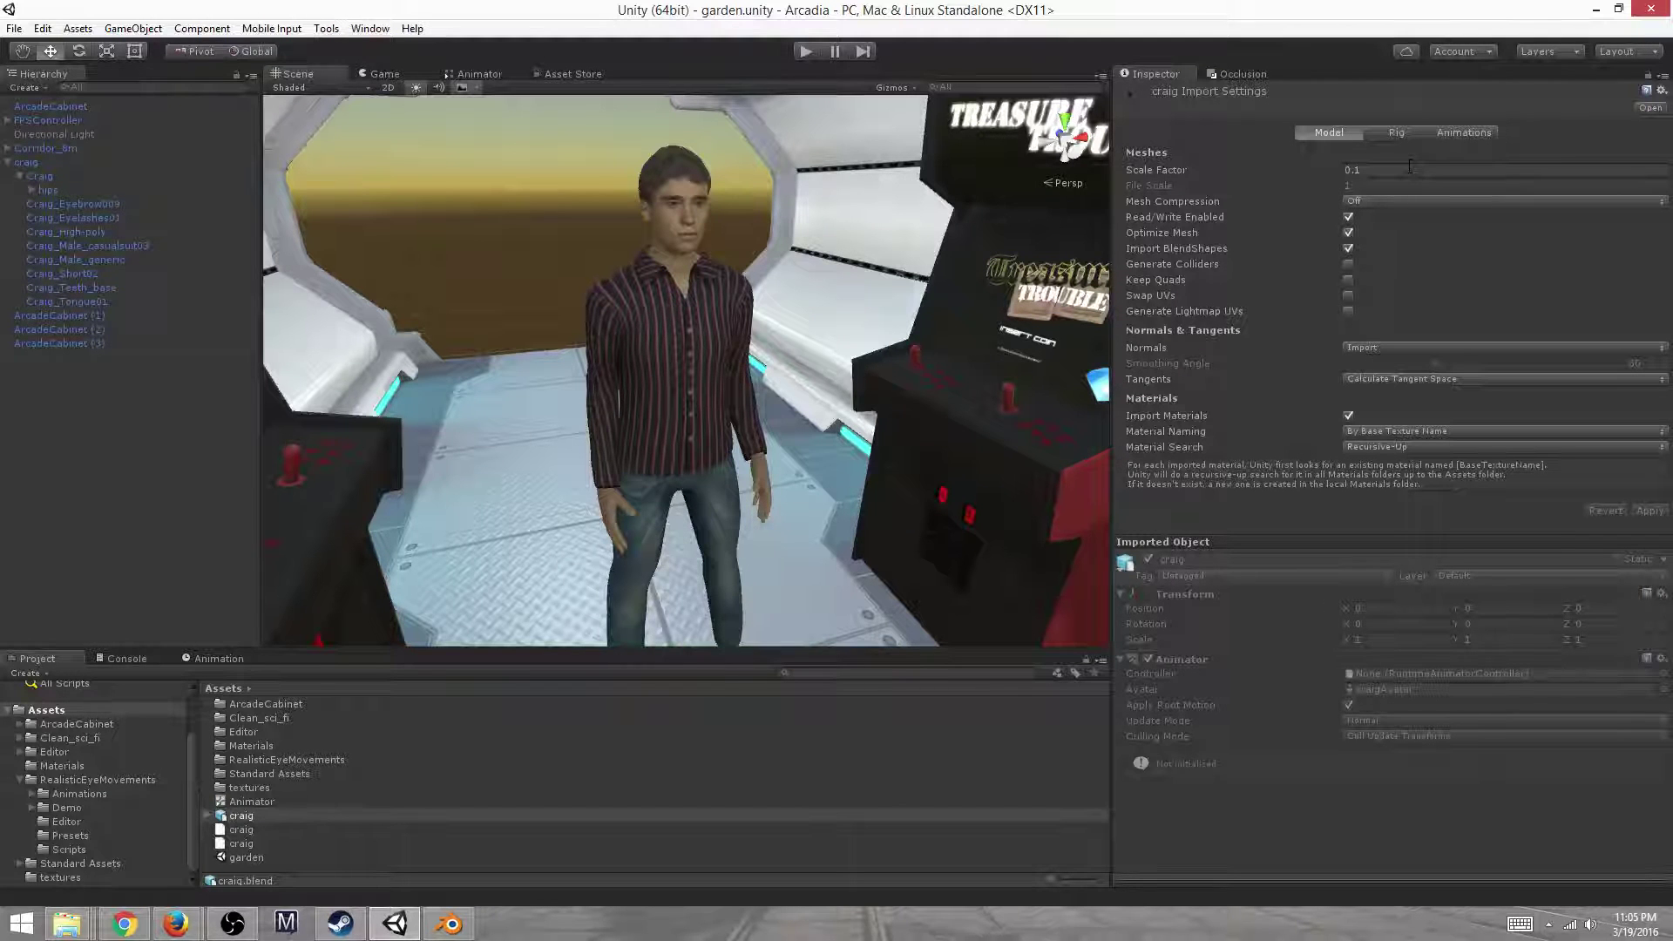
Confirm Humanoid as the Rig tab's Animation Type, then show the Animations tab
click(1388, 132)
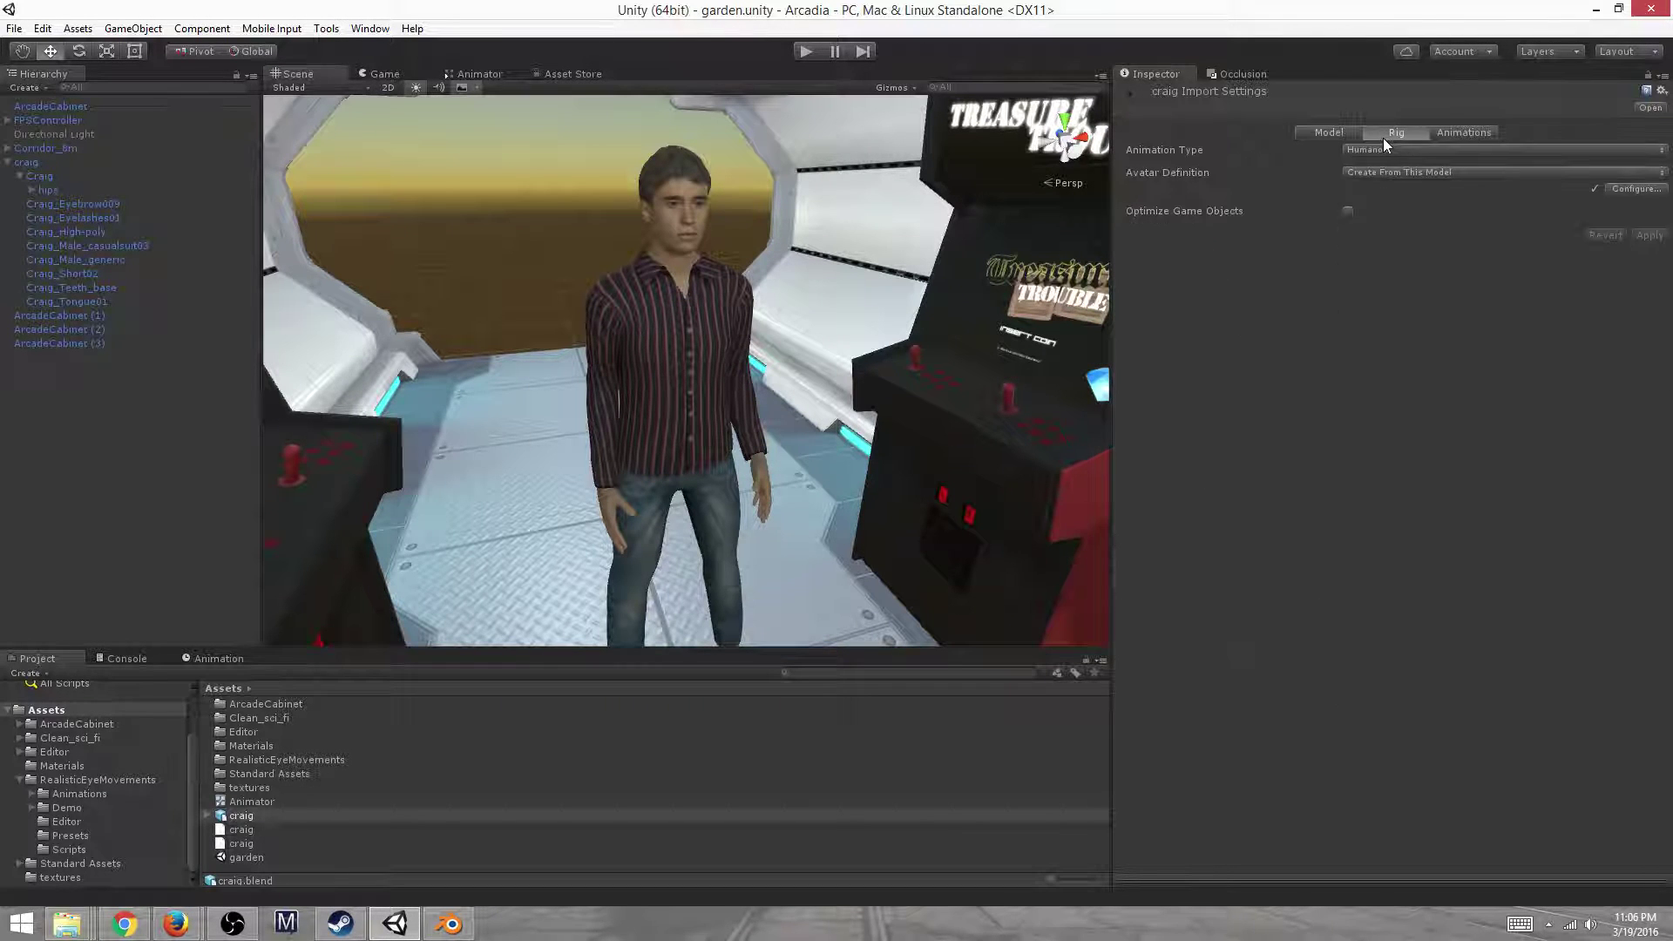
click(1386, 149)
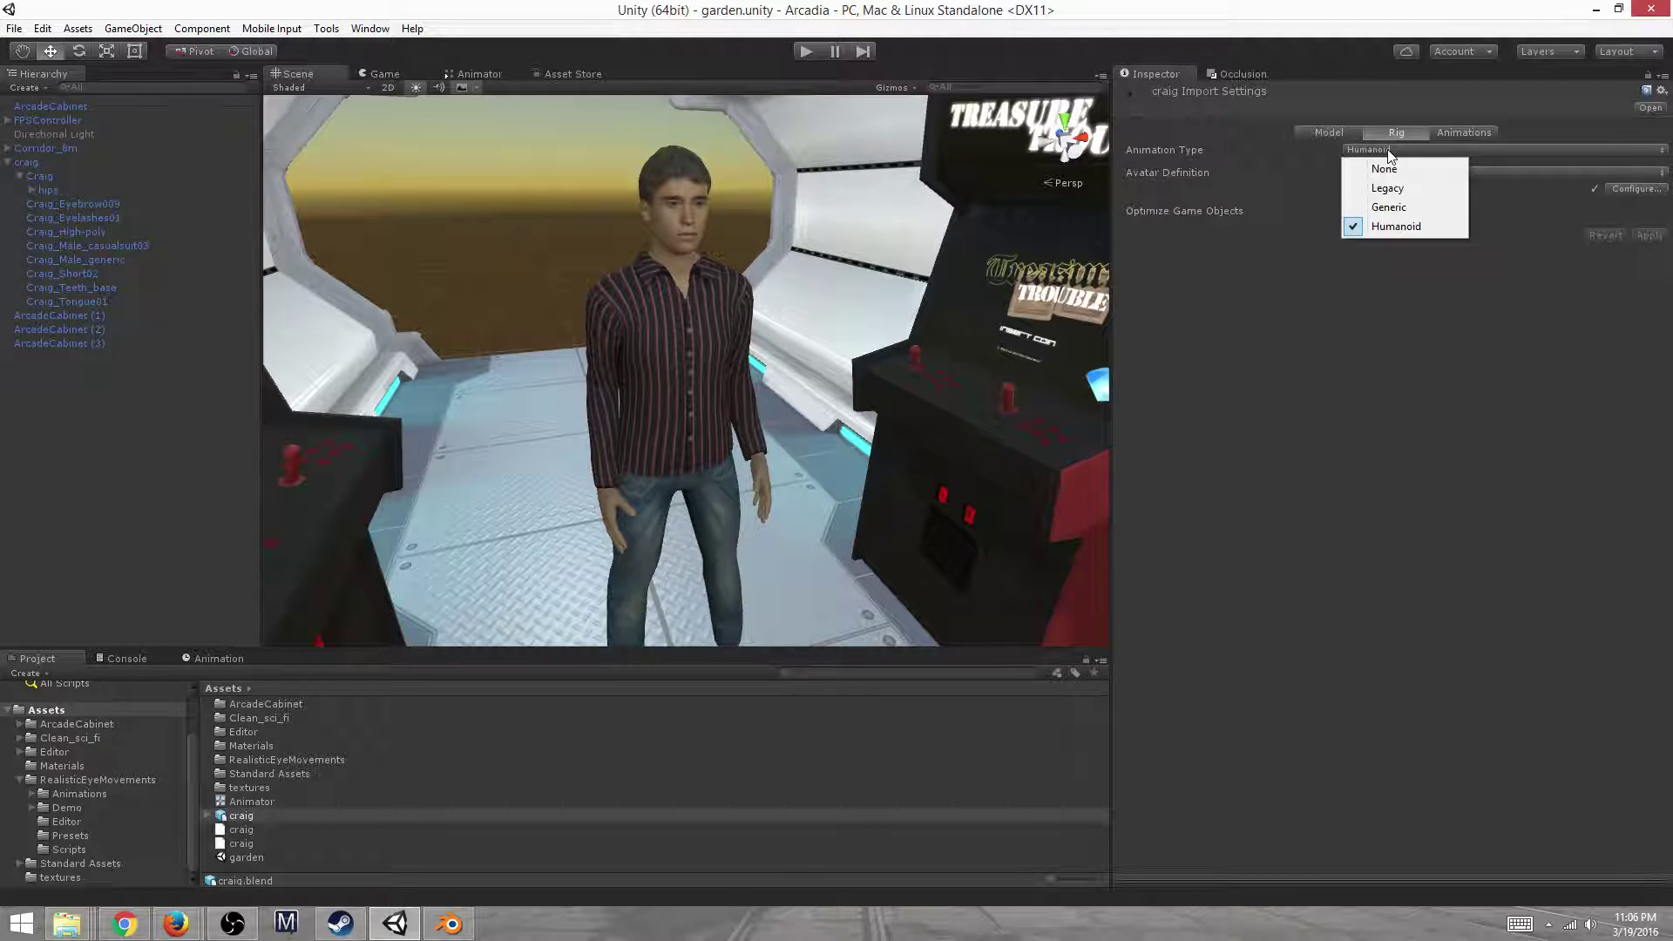
click(1332, 458)
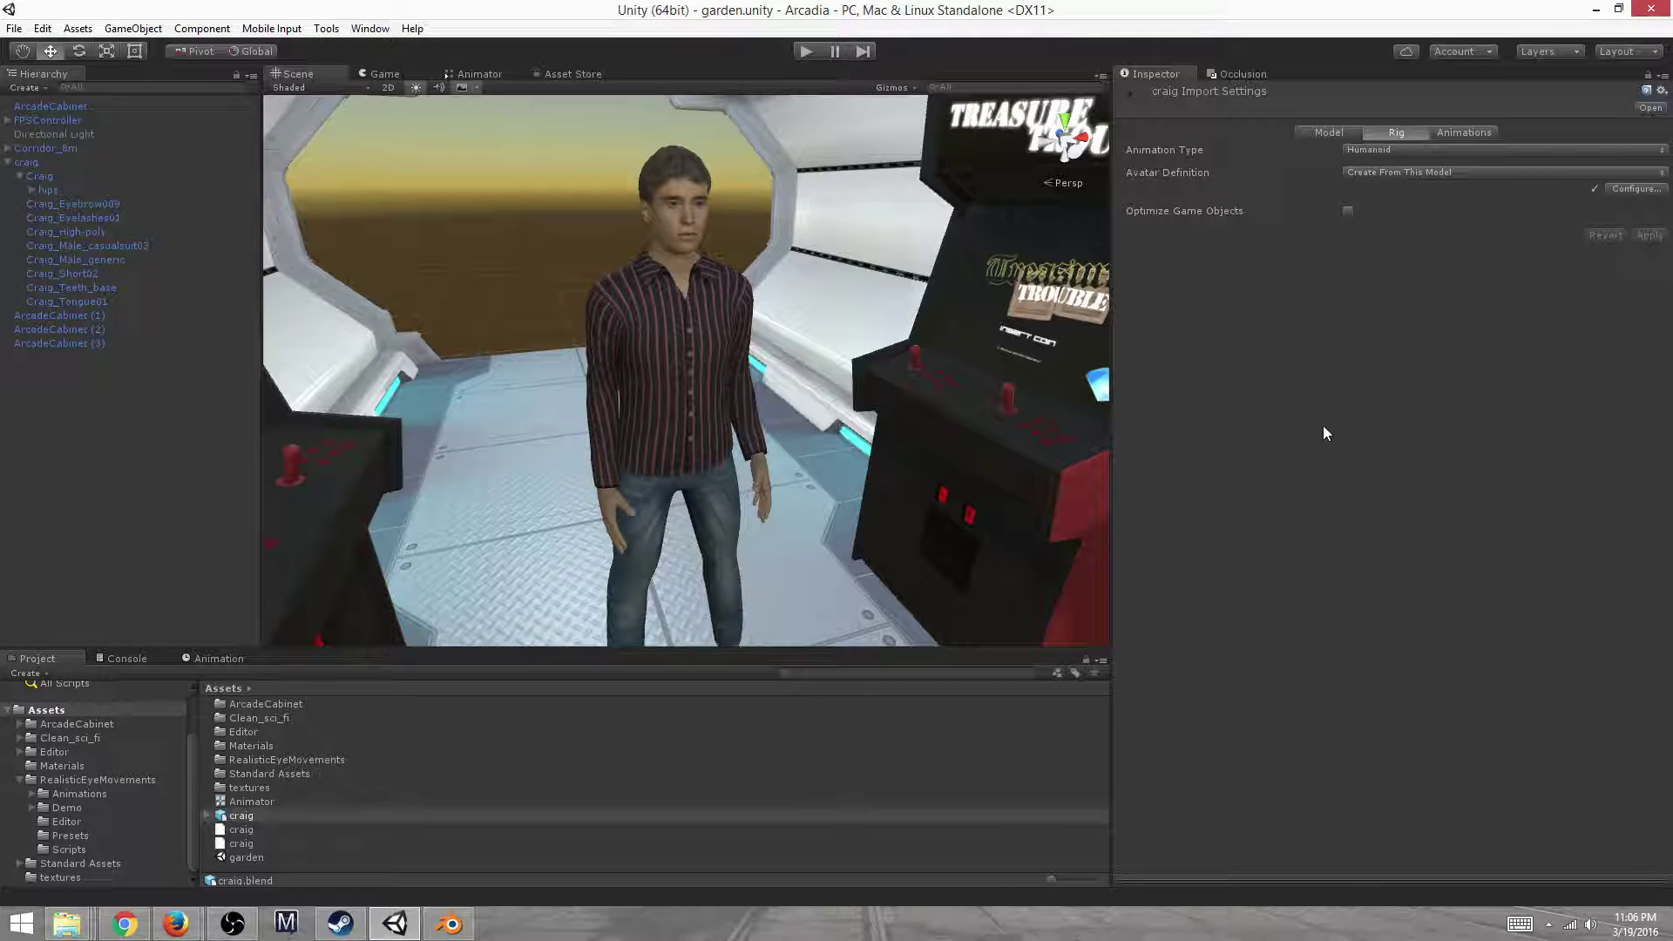
click(1474, 131)
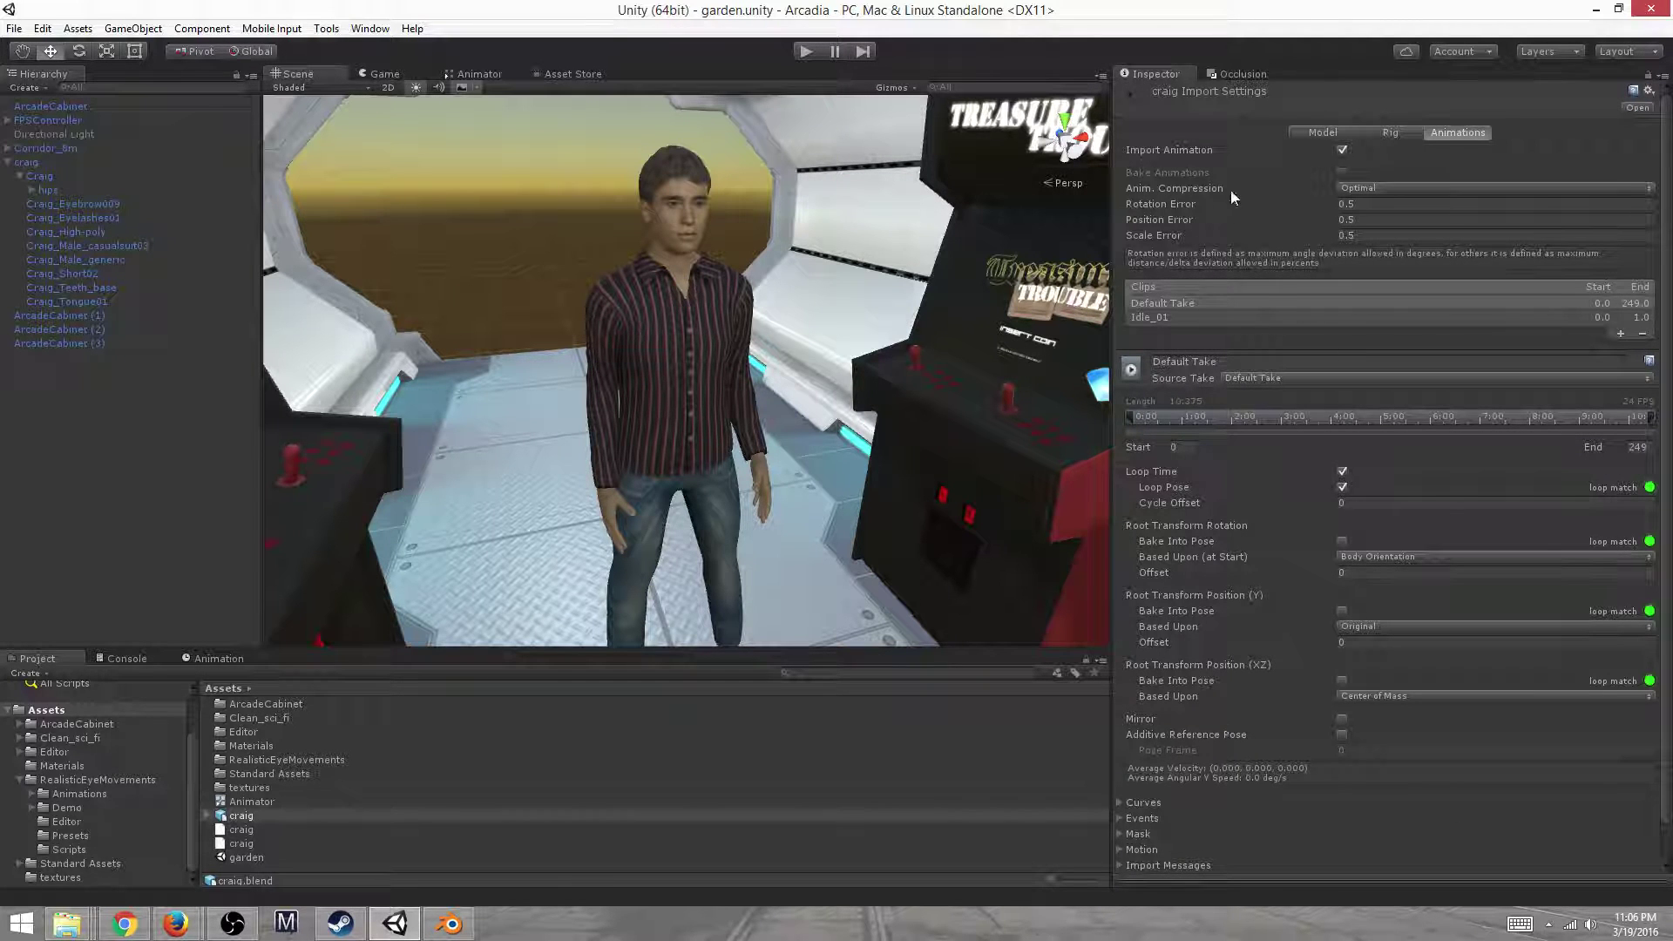
Compare the Idle_01 and Default Take clips, ending on Idle_01's loop settings
click(1306, 318)
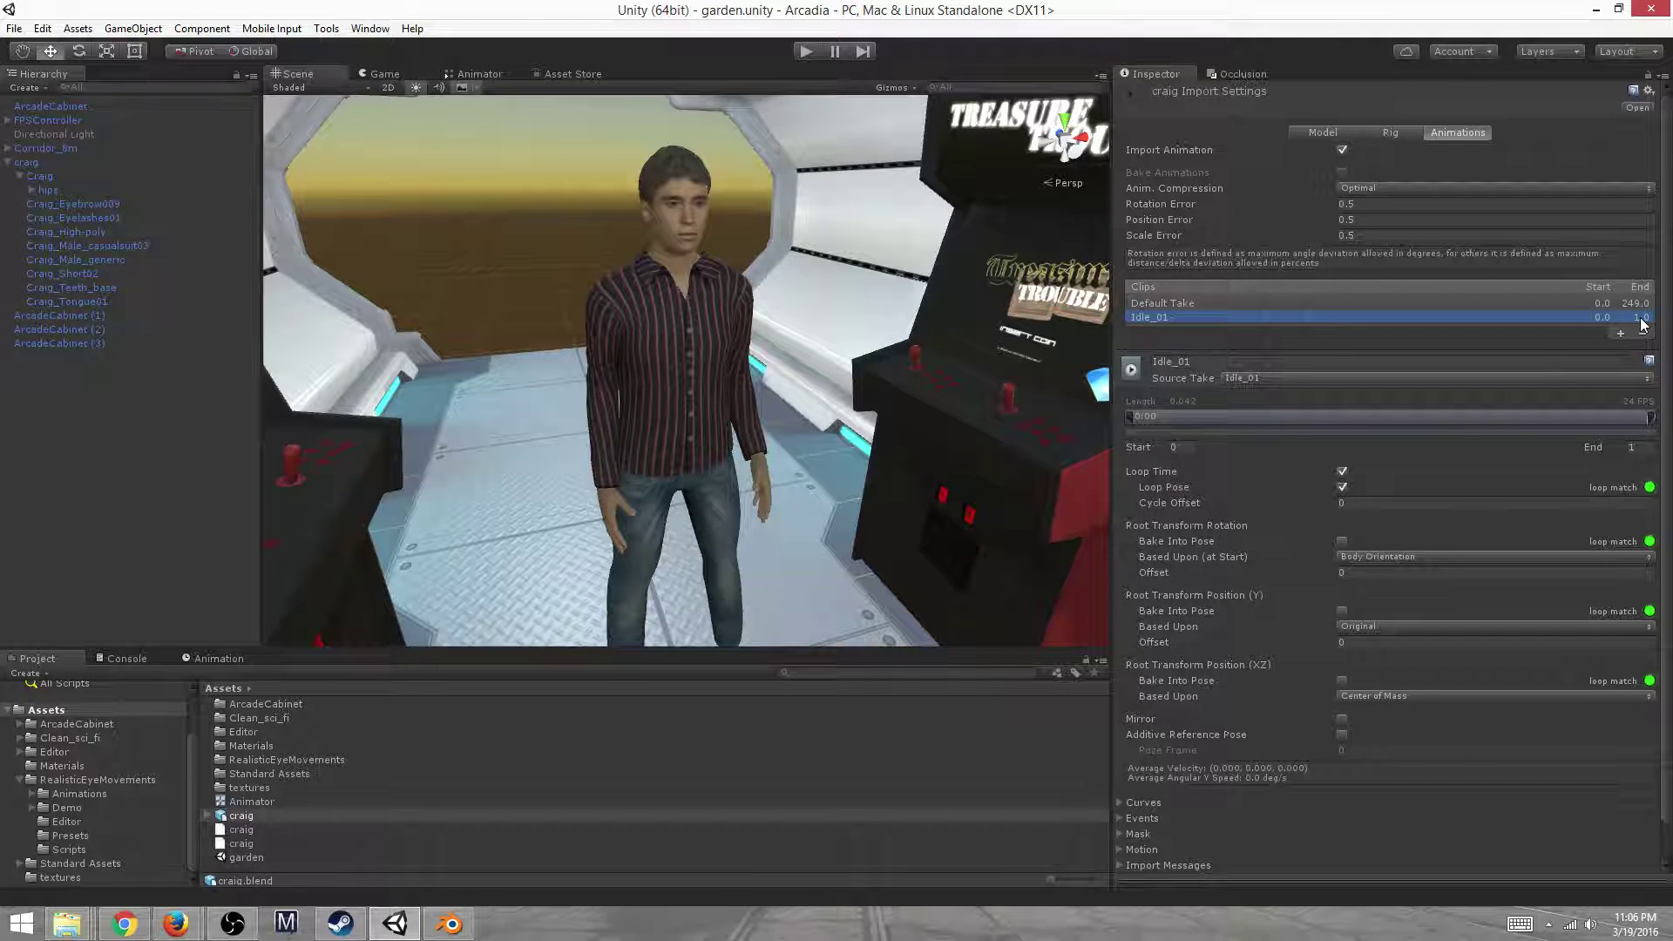
click(1291, 305)
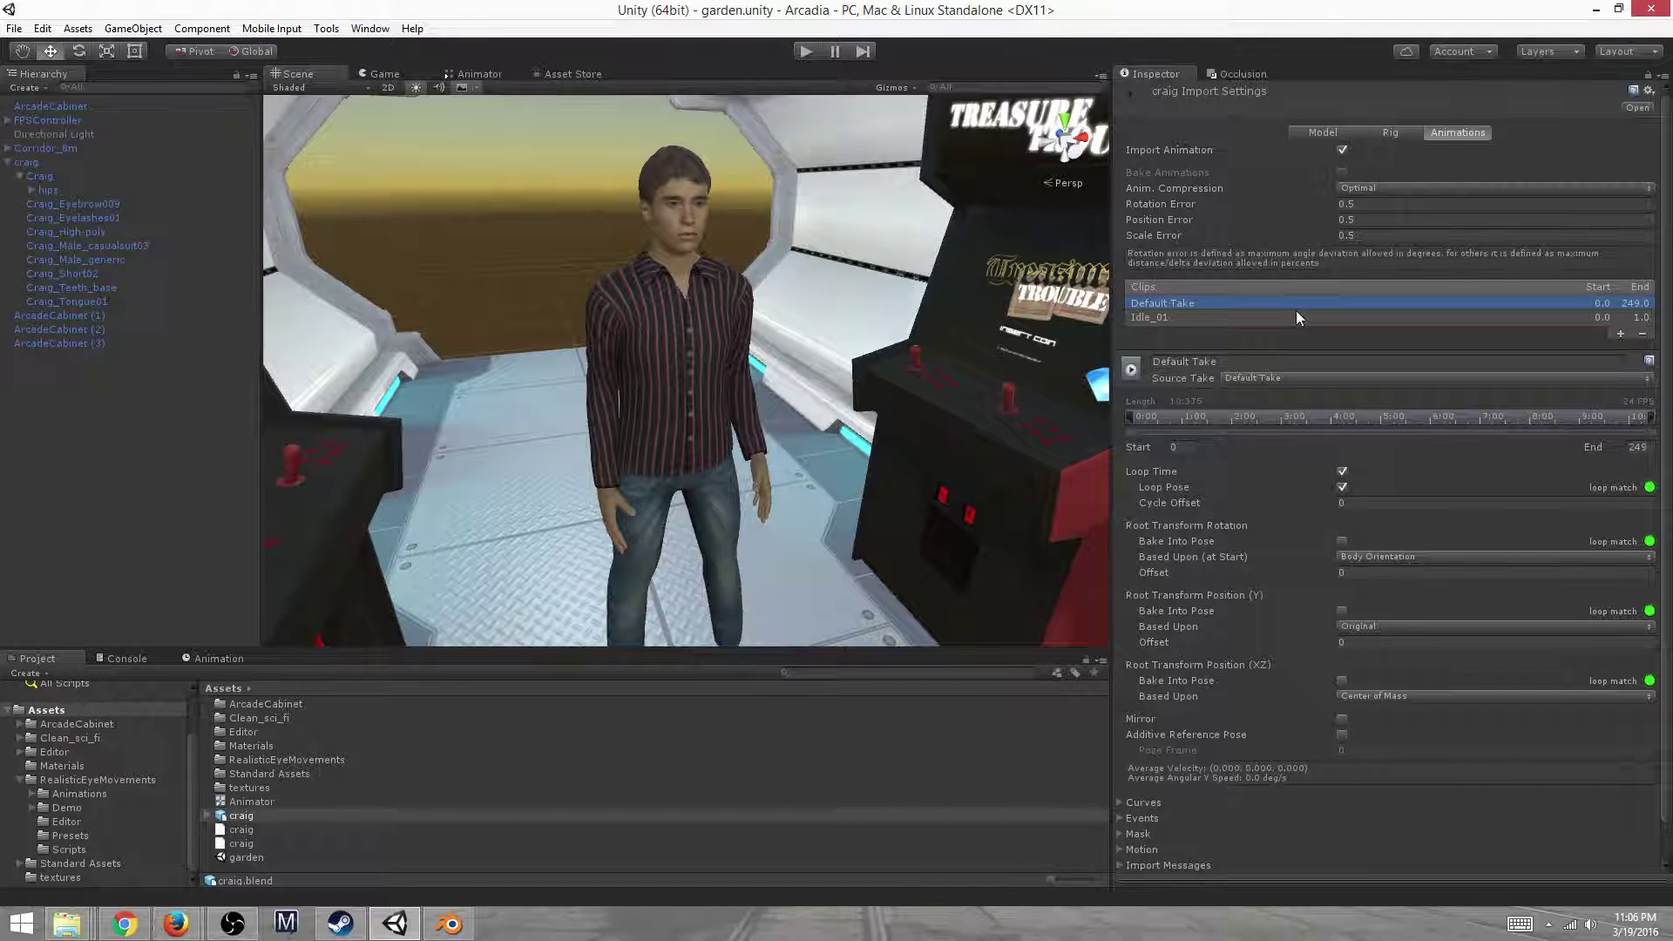
click(1303, 319)
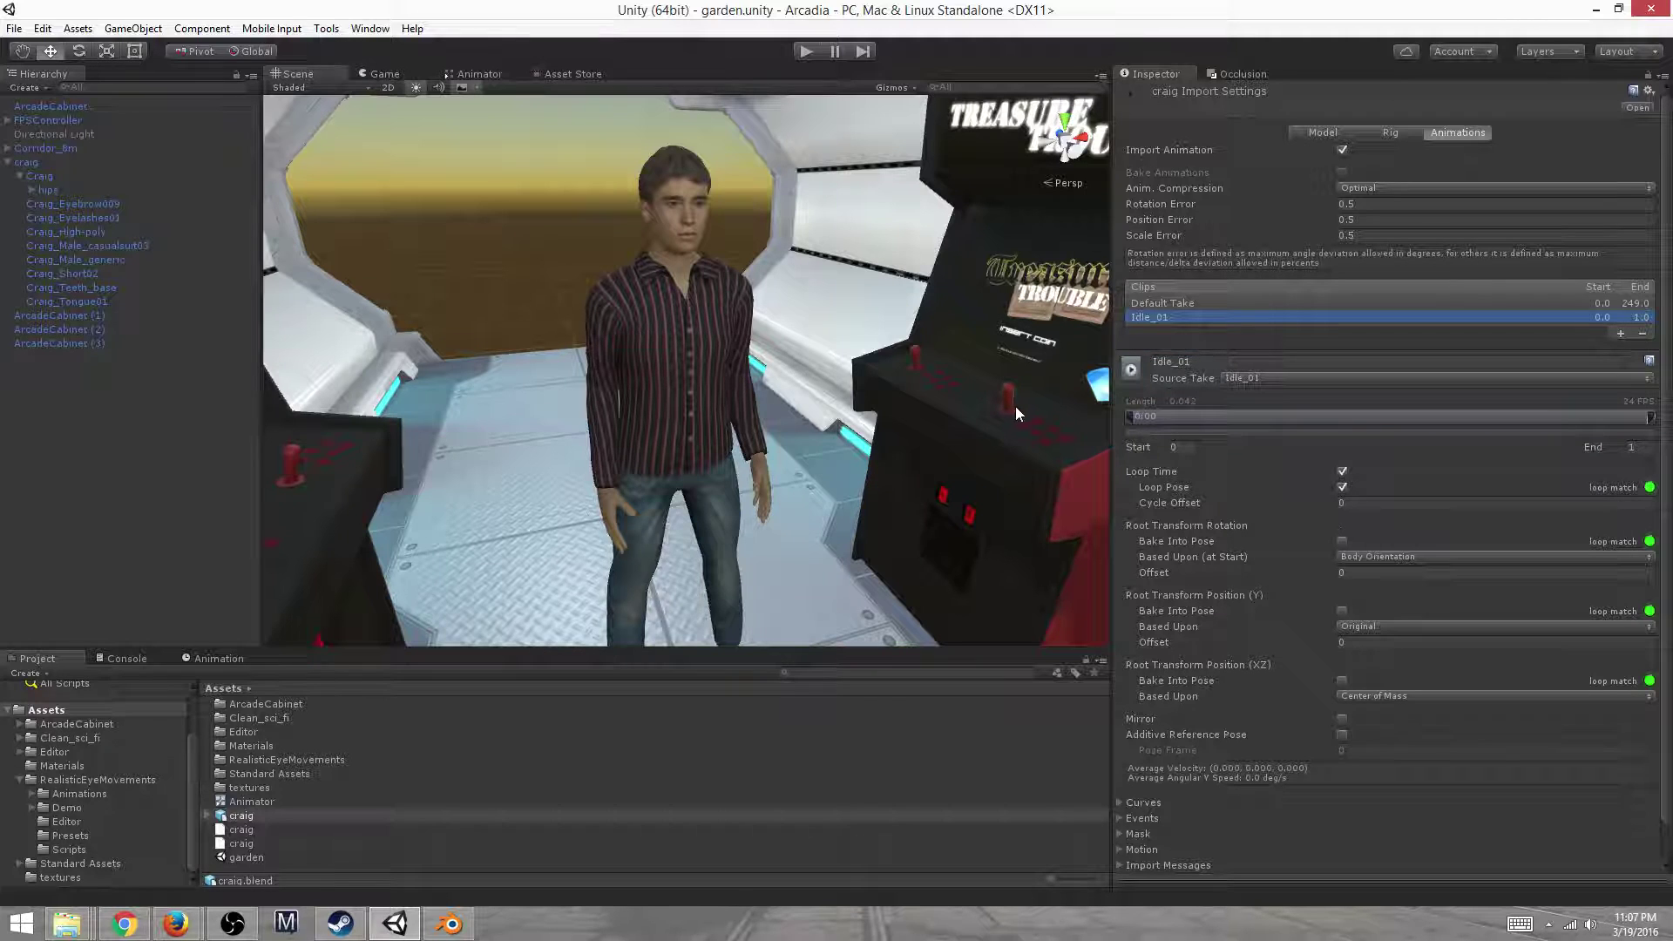
Zoom and orbit the Scene view to look Craig over among the cabinets
scroll(1012, 406, down, 2)
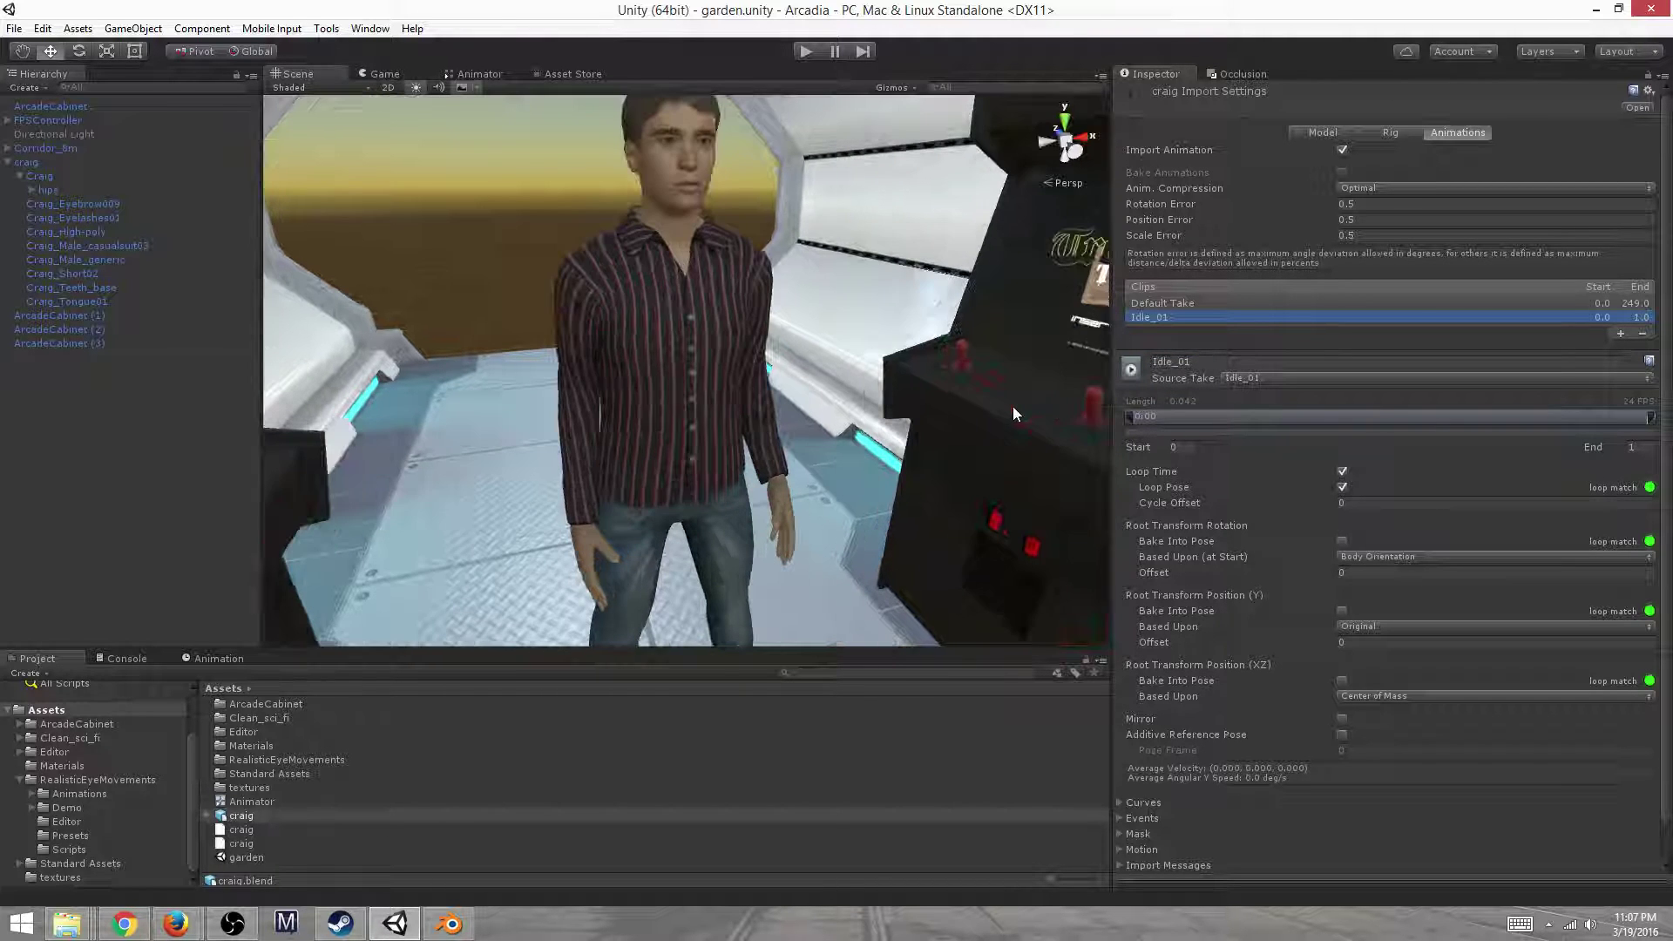
scroll(910, 378, down, 2)
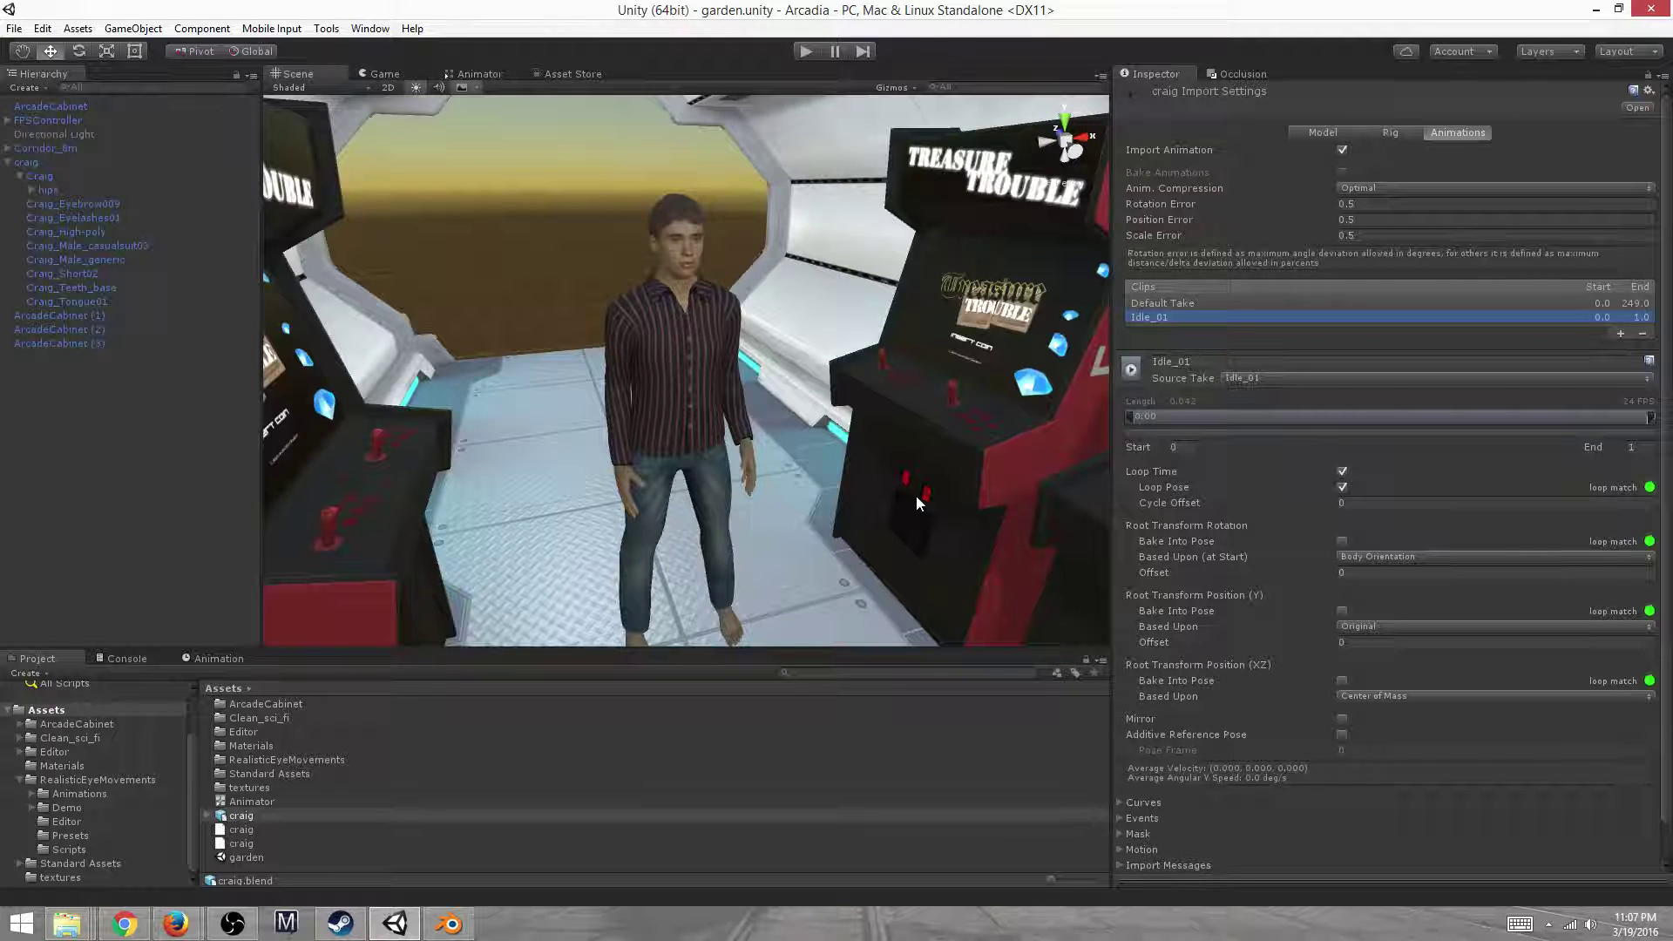
scroll(938, 458, up, 2)
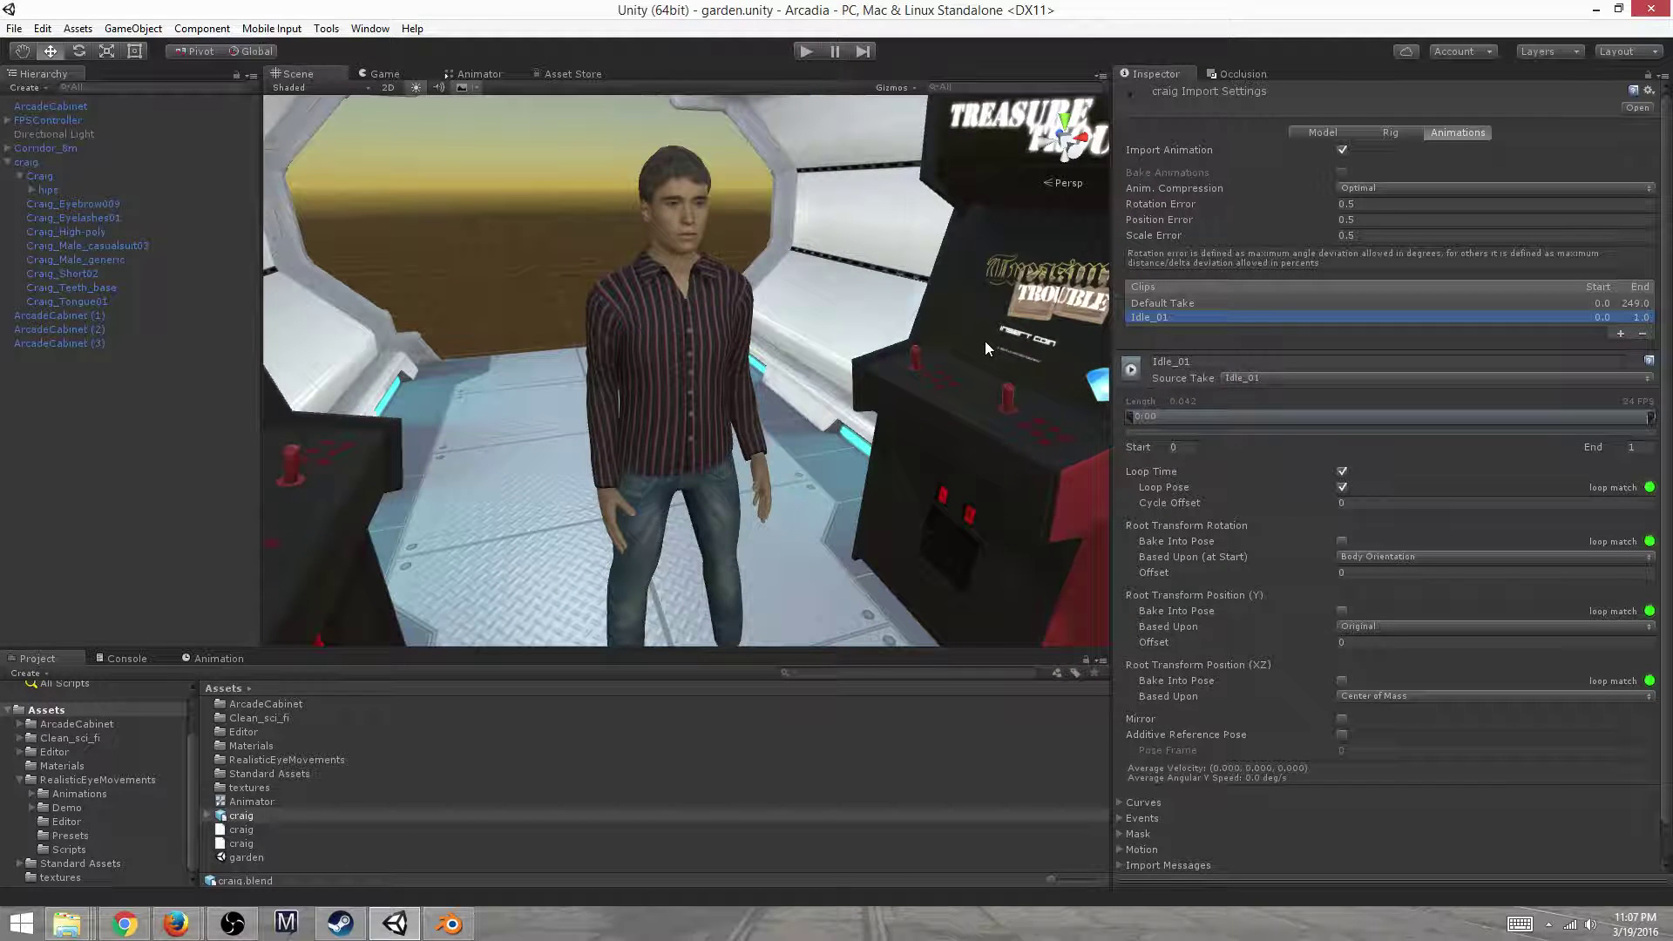
scroll(984, 342, down, 2)
mouse_move(846, 463)
alt+mouse_down()
mouse_move(950, 477)
mouse_move(848, 478)
mouse_move(861, 488)
alt+mouse_up()
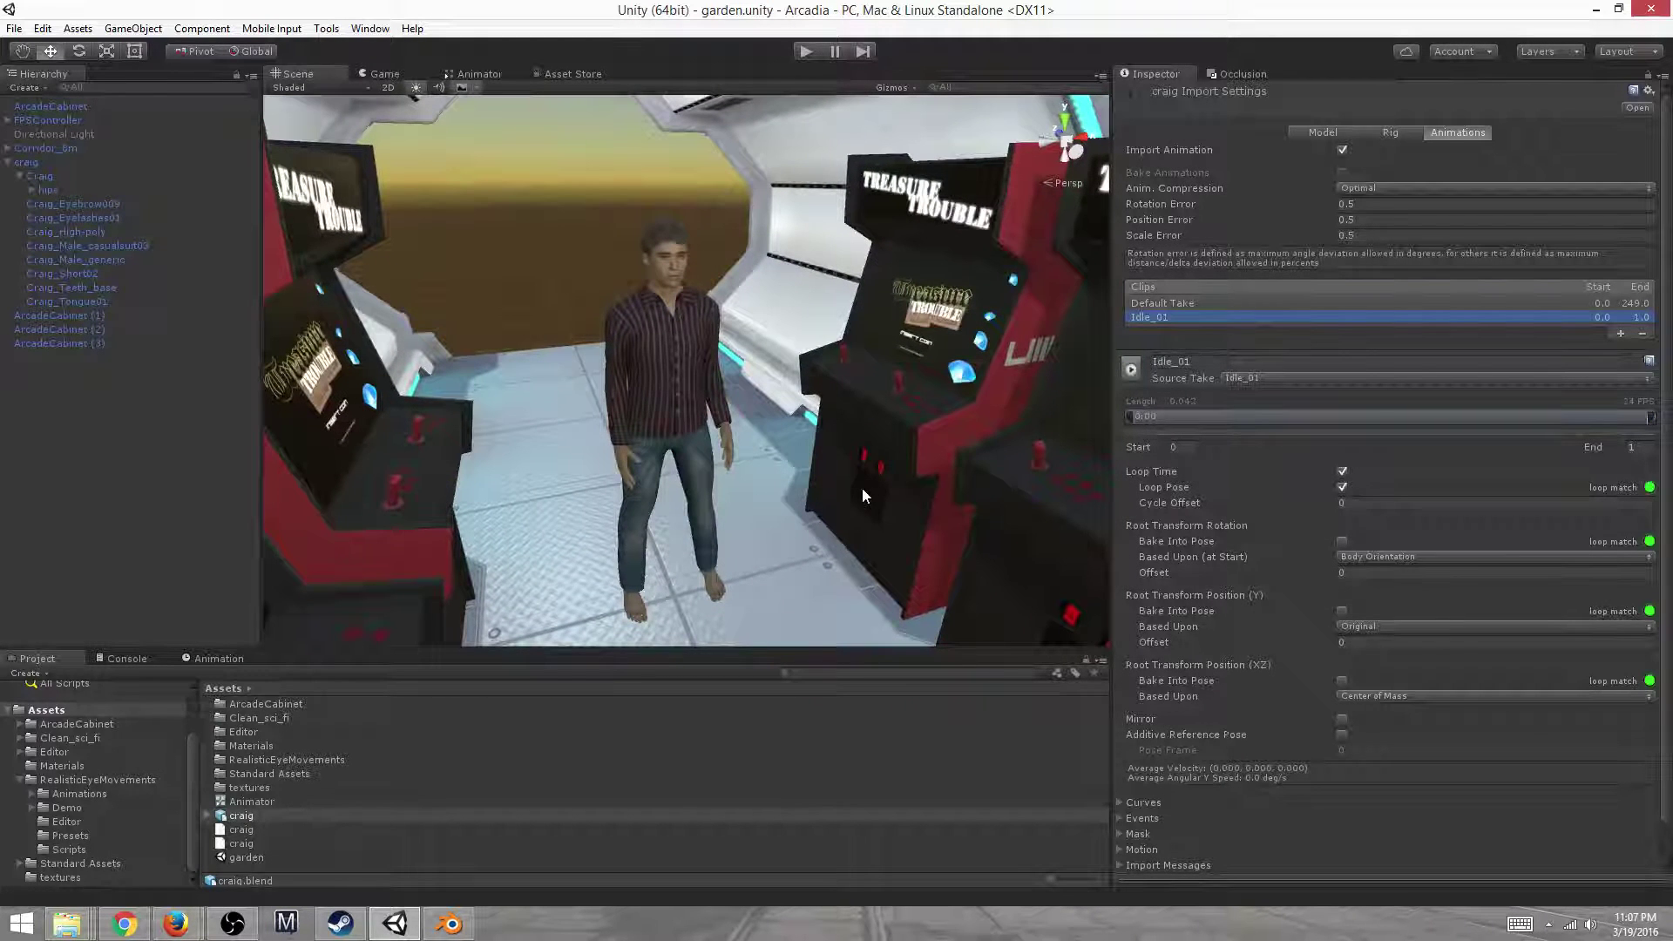
scroll(781, 452, up, 3)
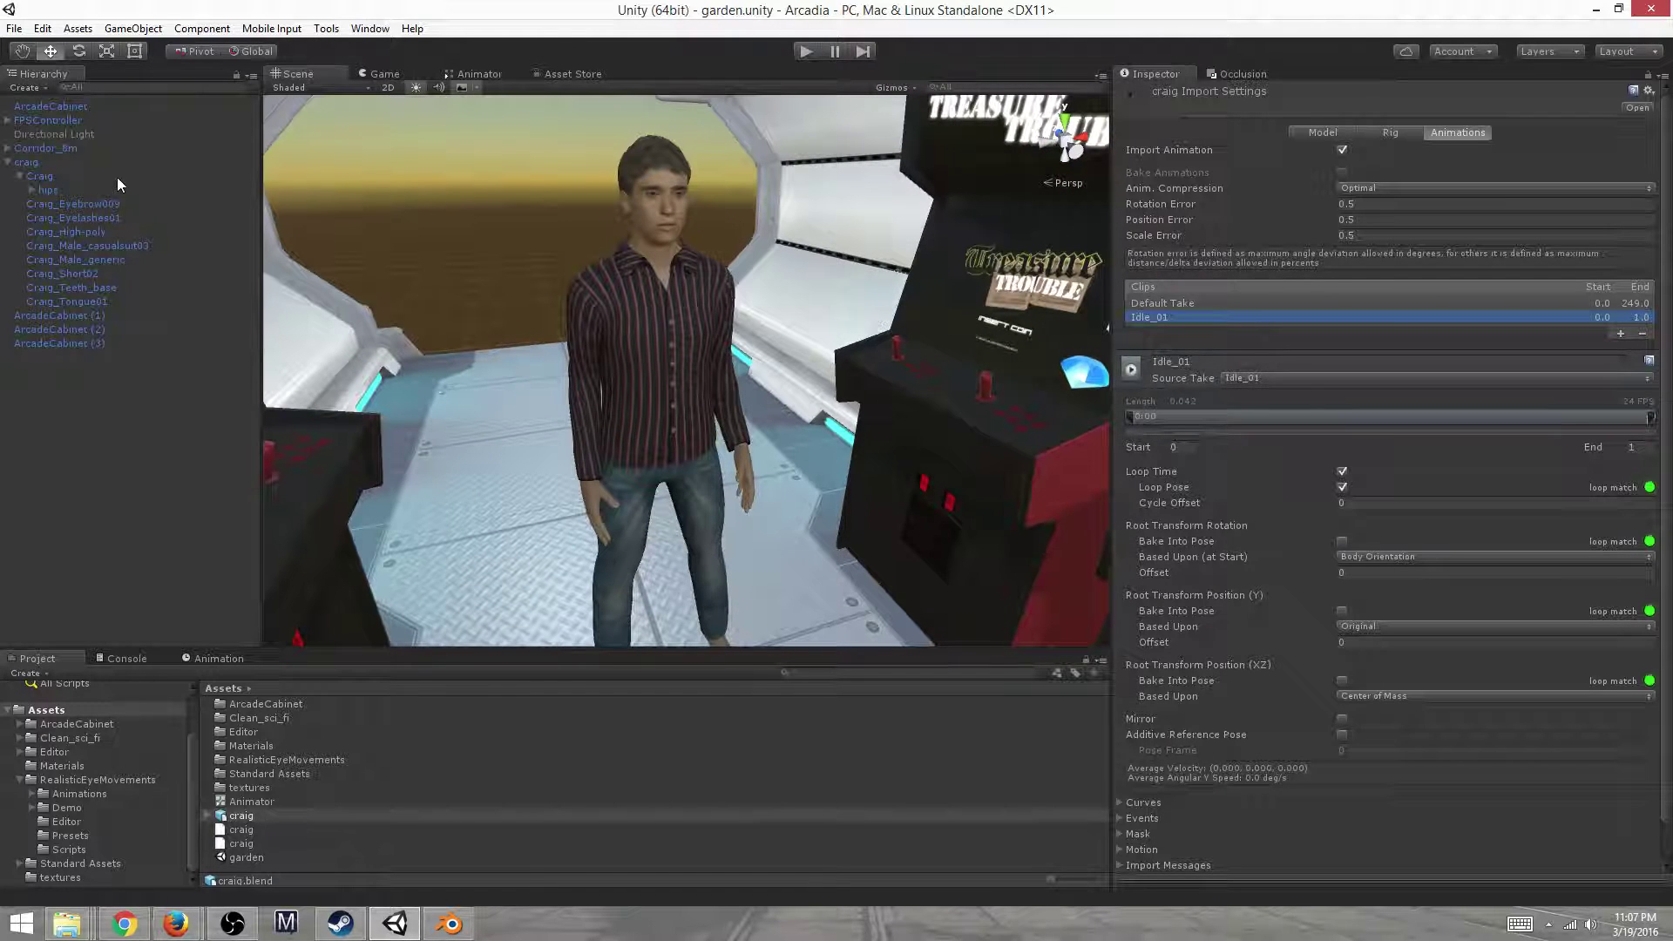
Select craig and find the Animator controller asset assigned to it
click(26, 162)
click(1513, 221)
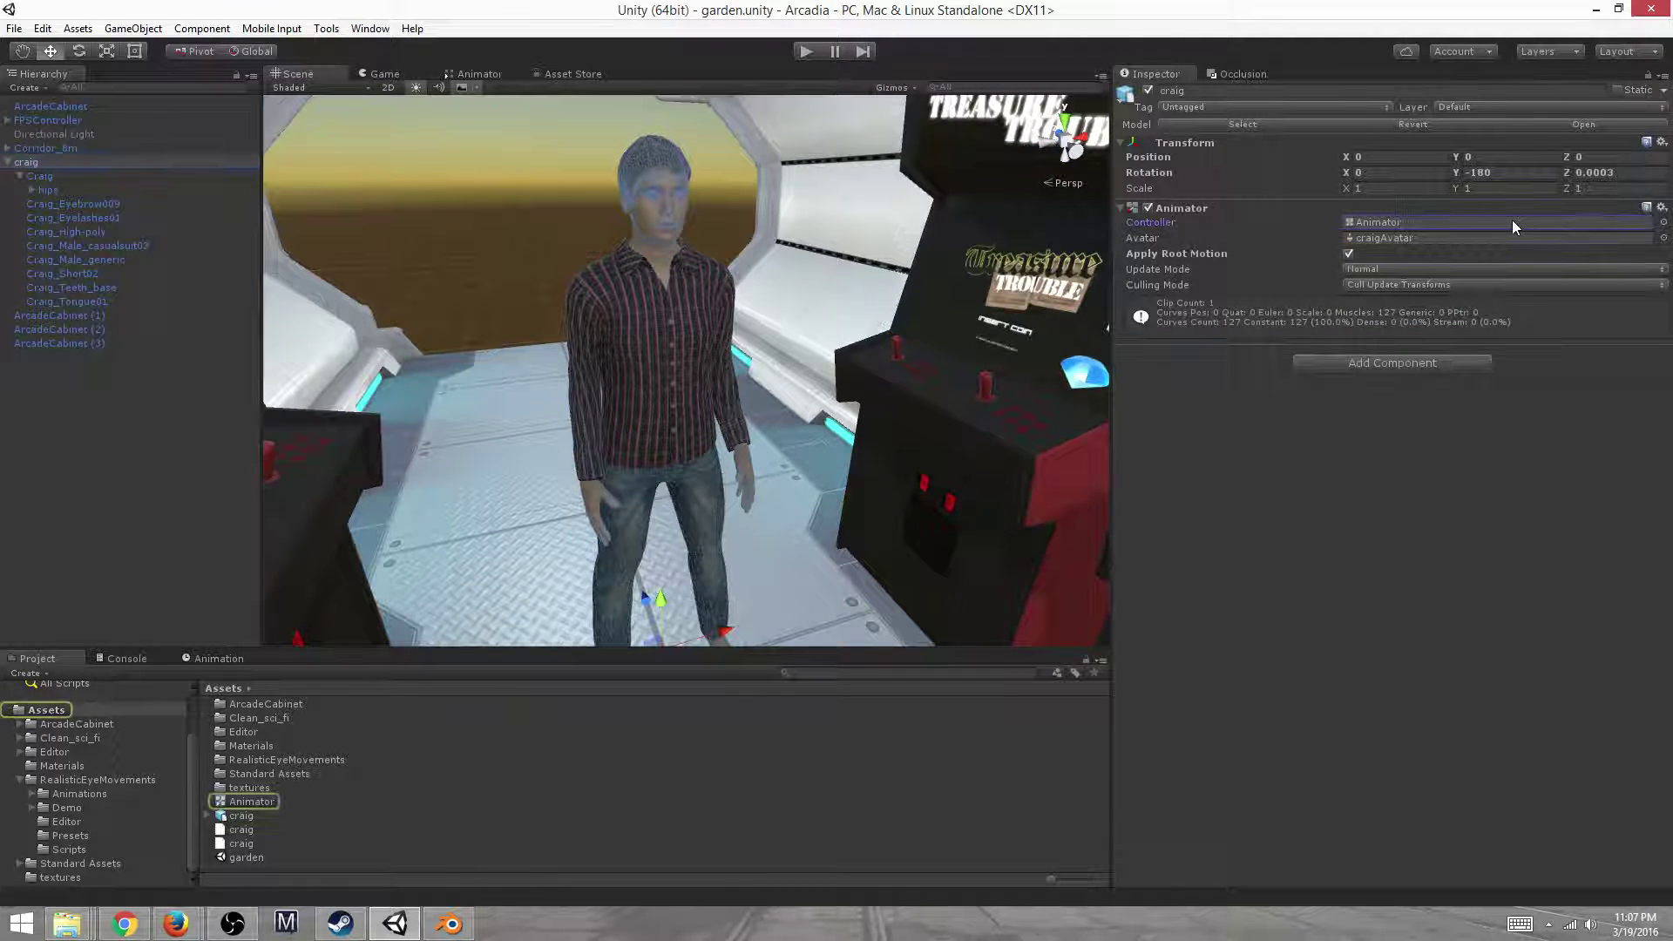
right_click(421, 796)
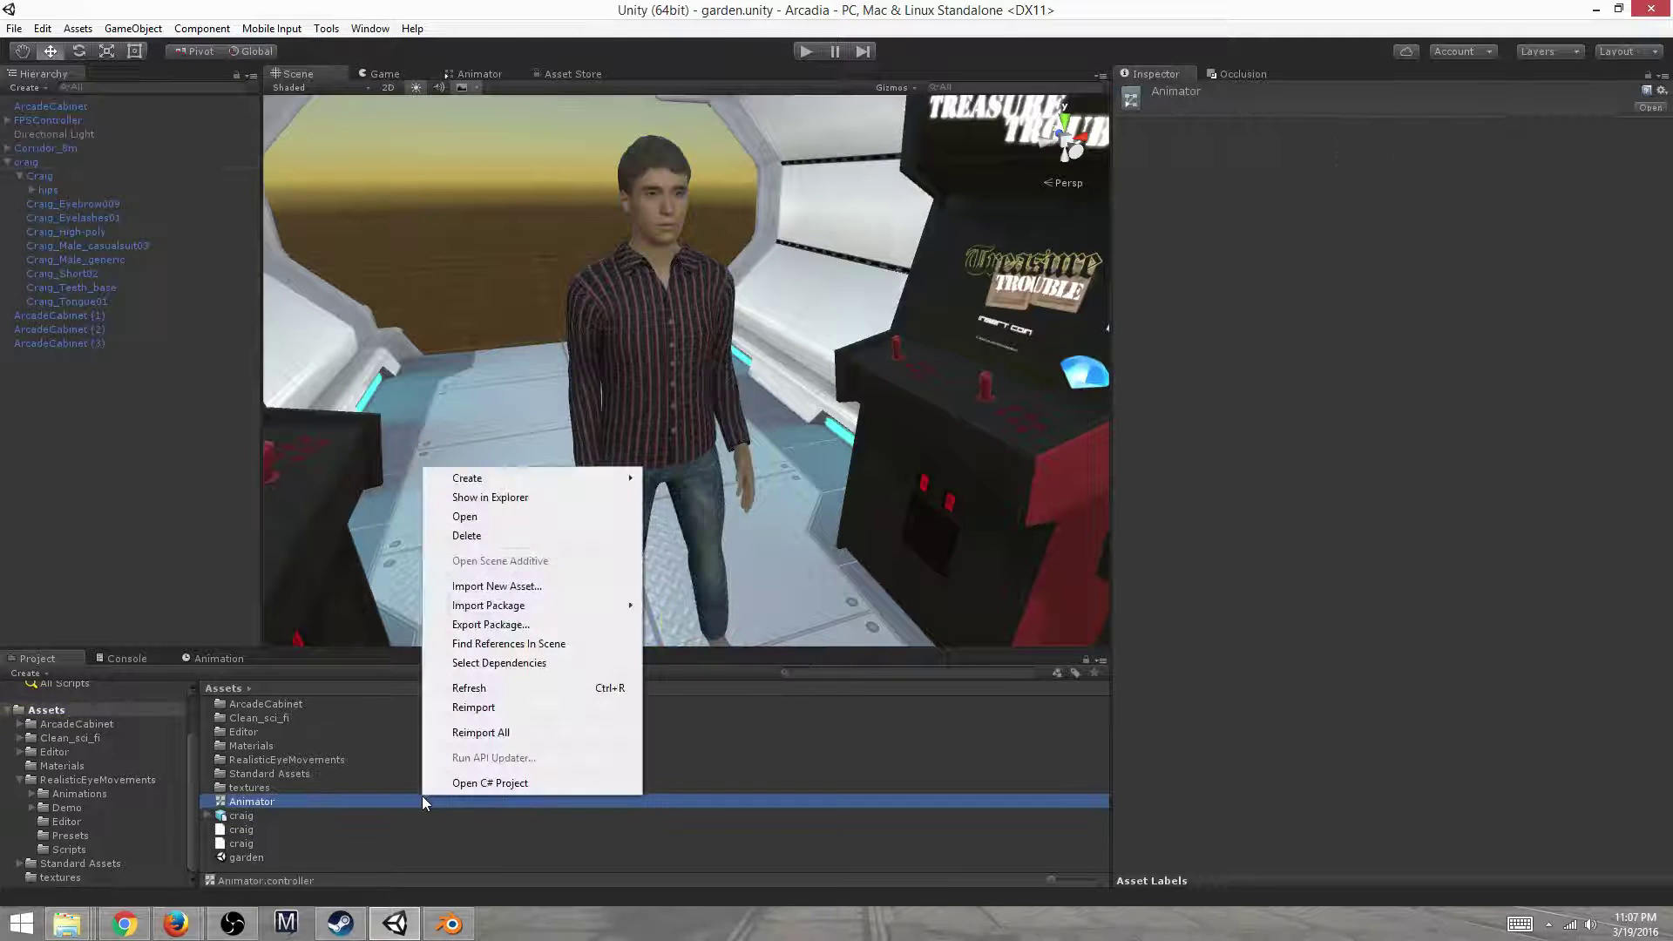
mouse_move(519, 479)
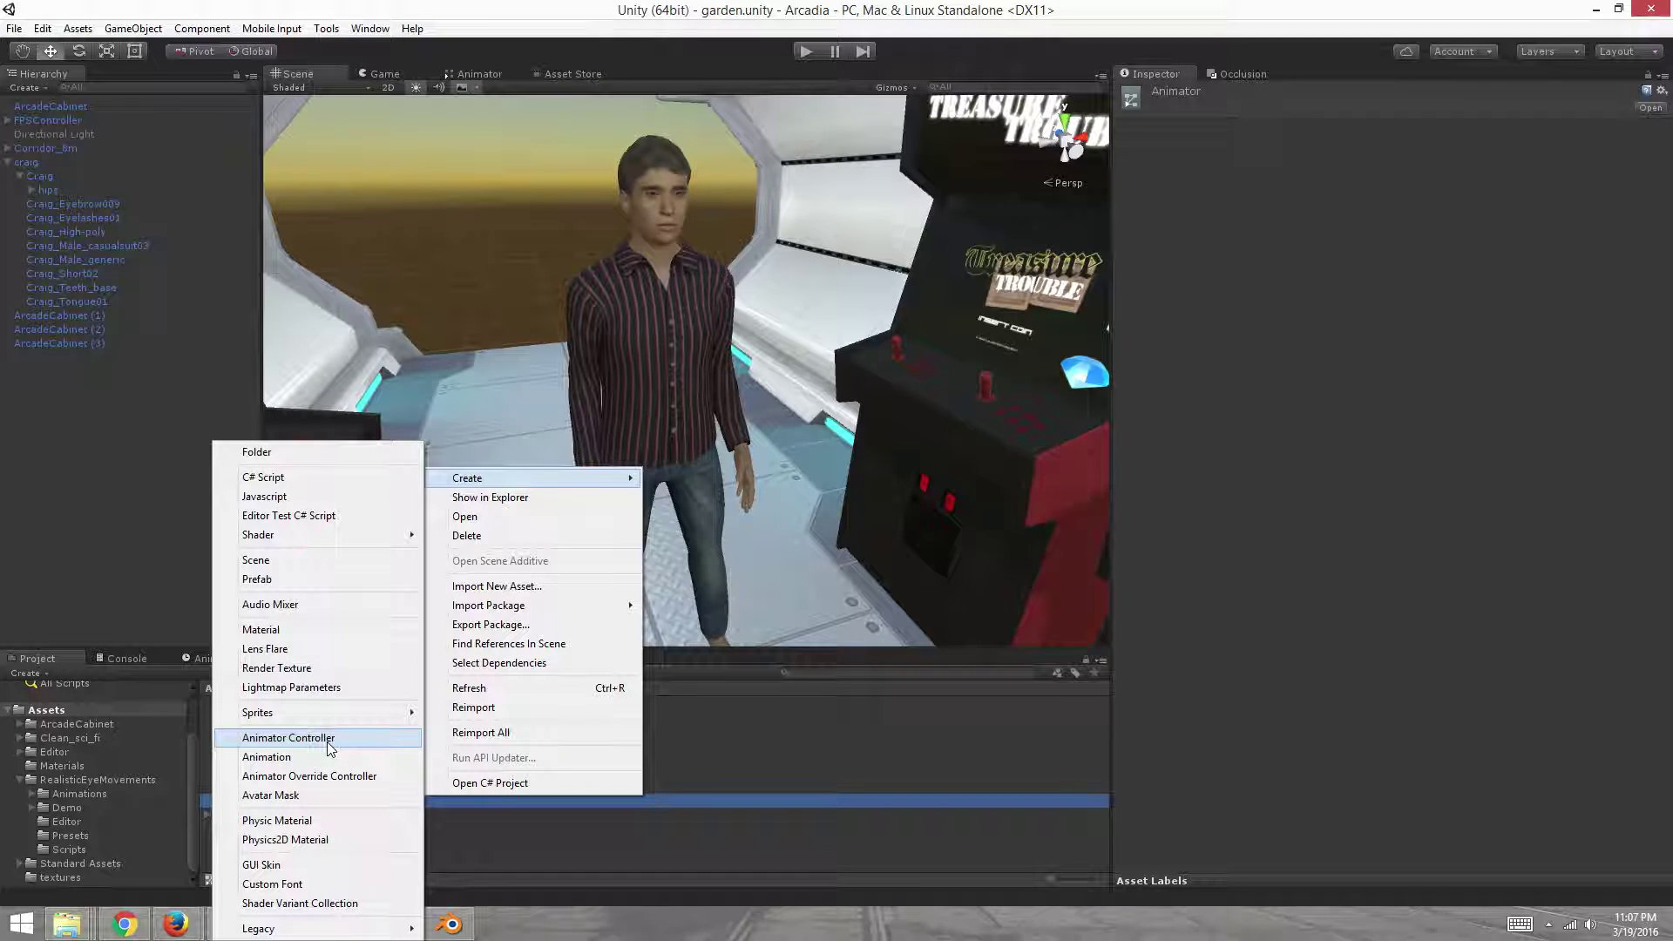
click(816, 795)
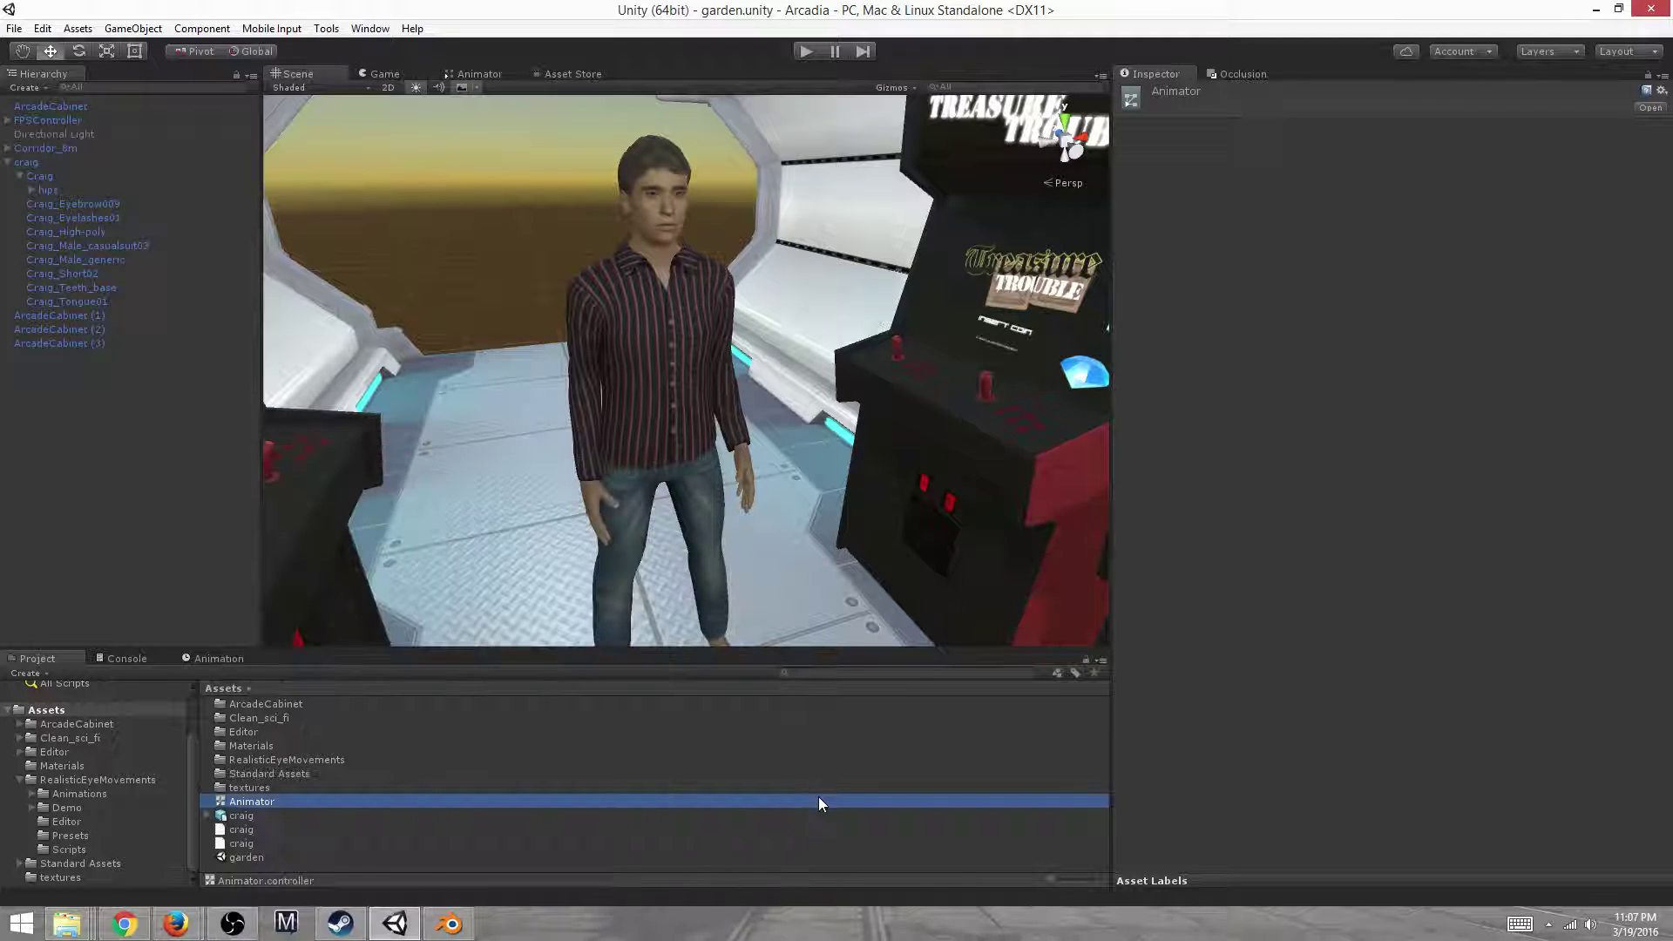
click(96, 164)
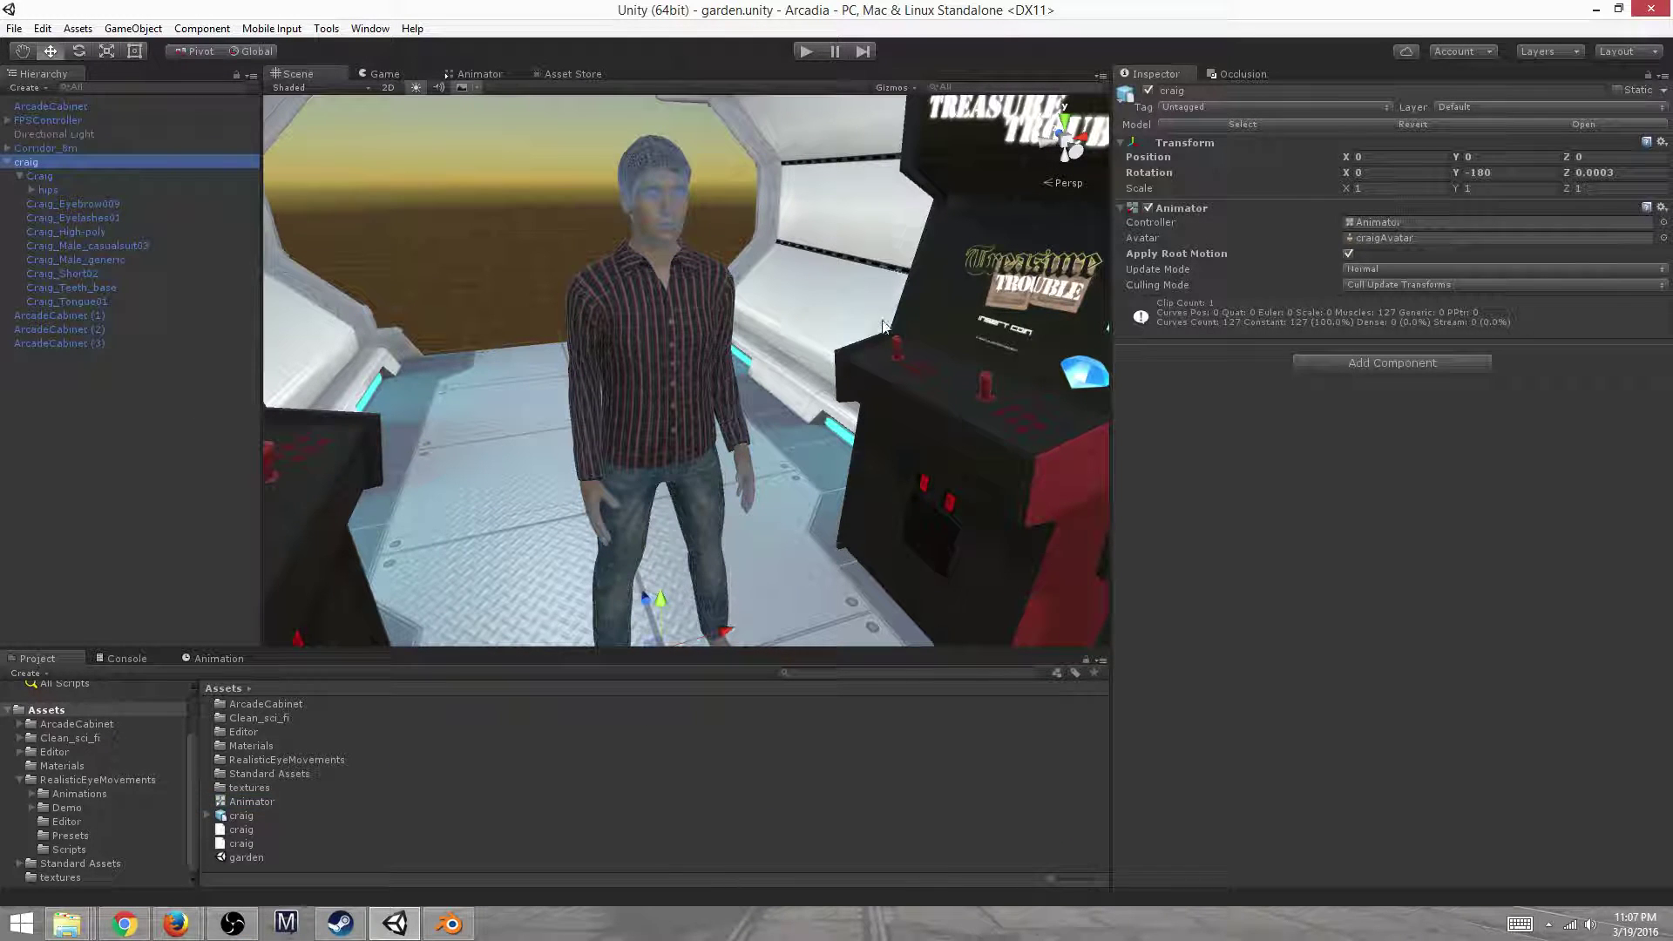
click(1431, 222)
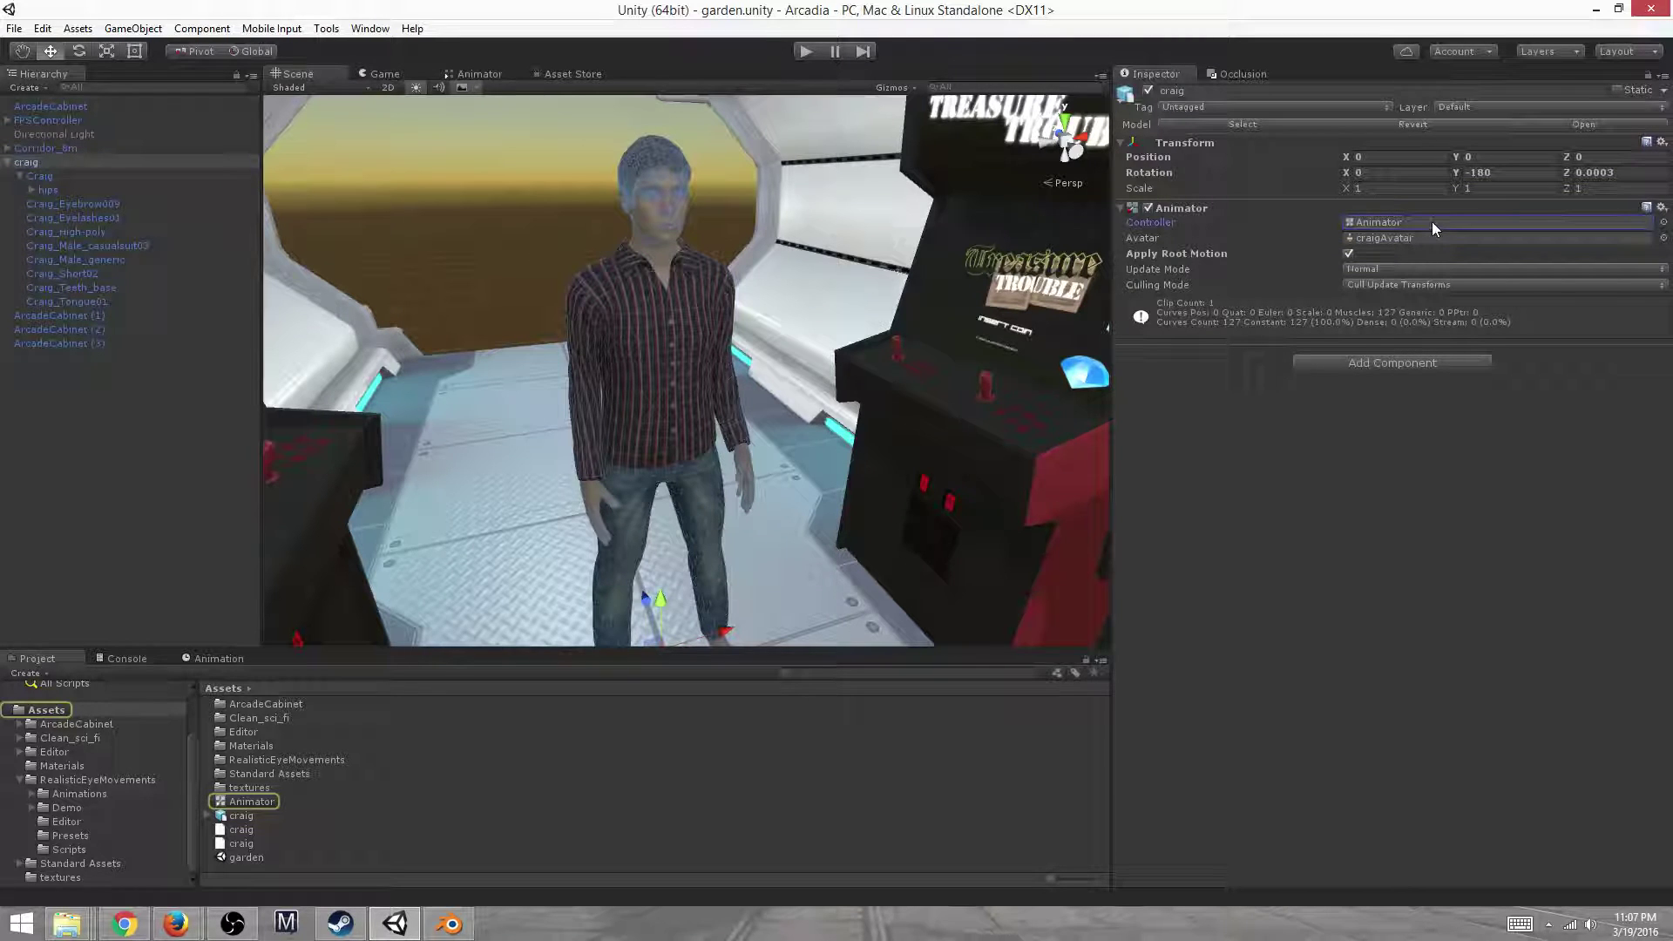
click(496, 74)
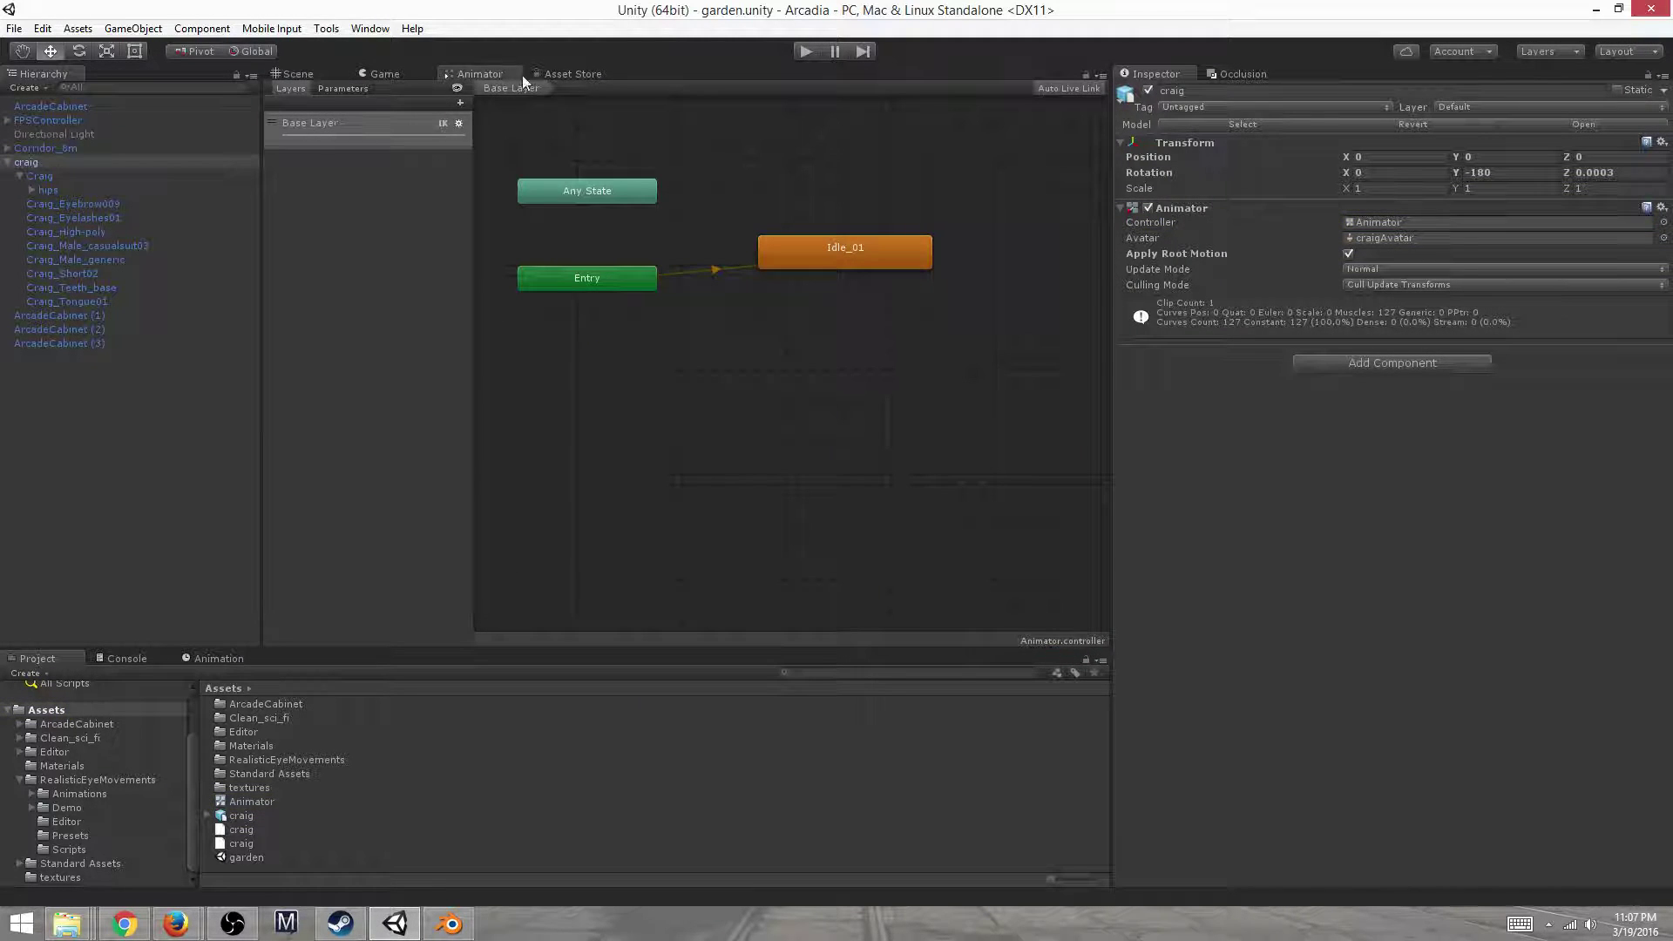
right_click(563, 74)
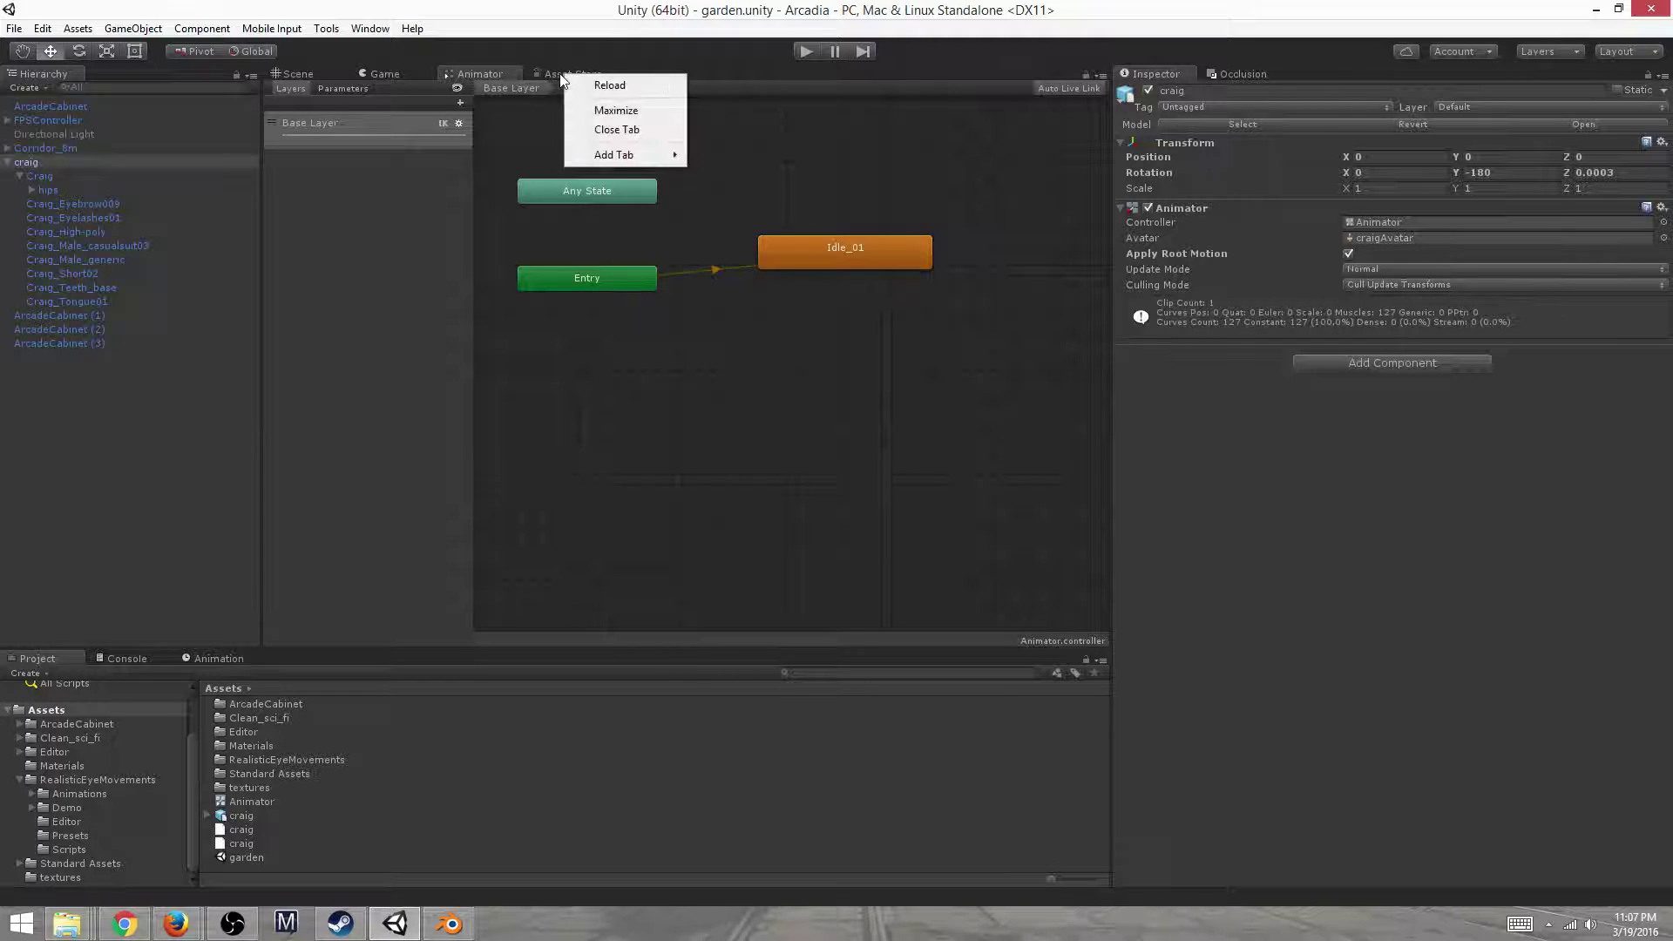
mouse_move(595, 156)
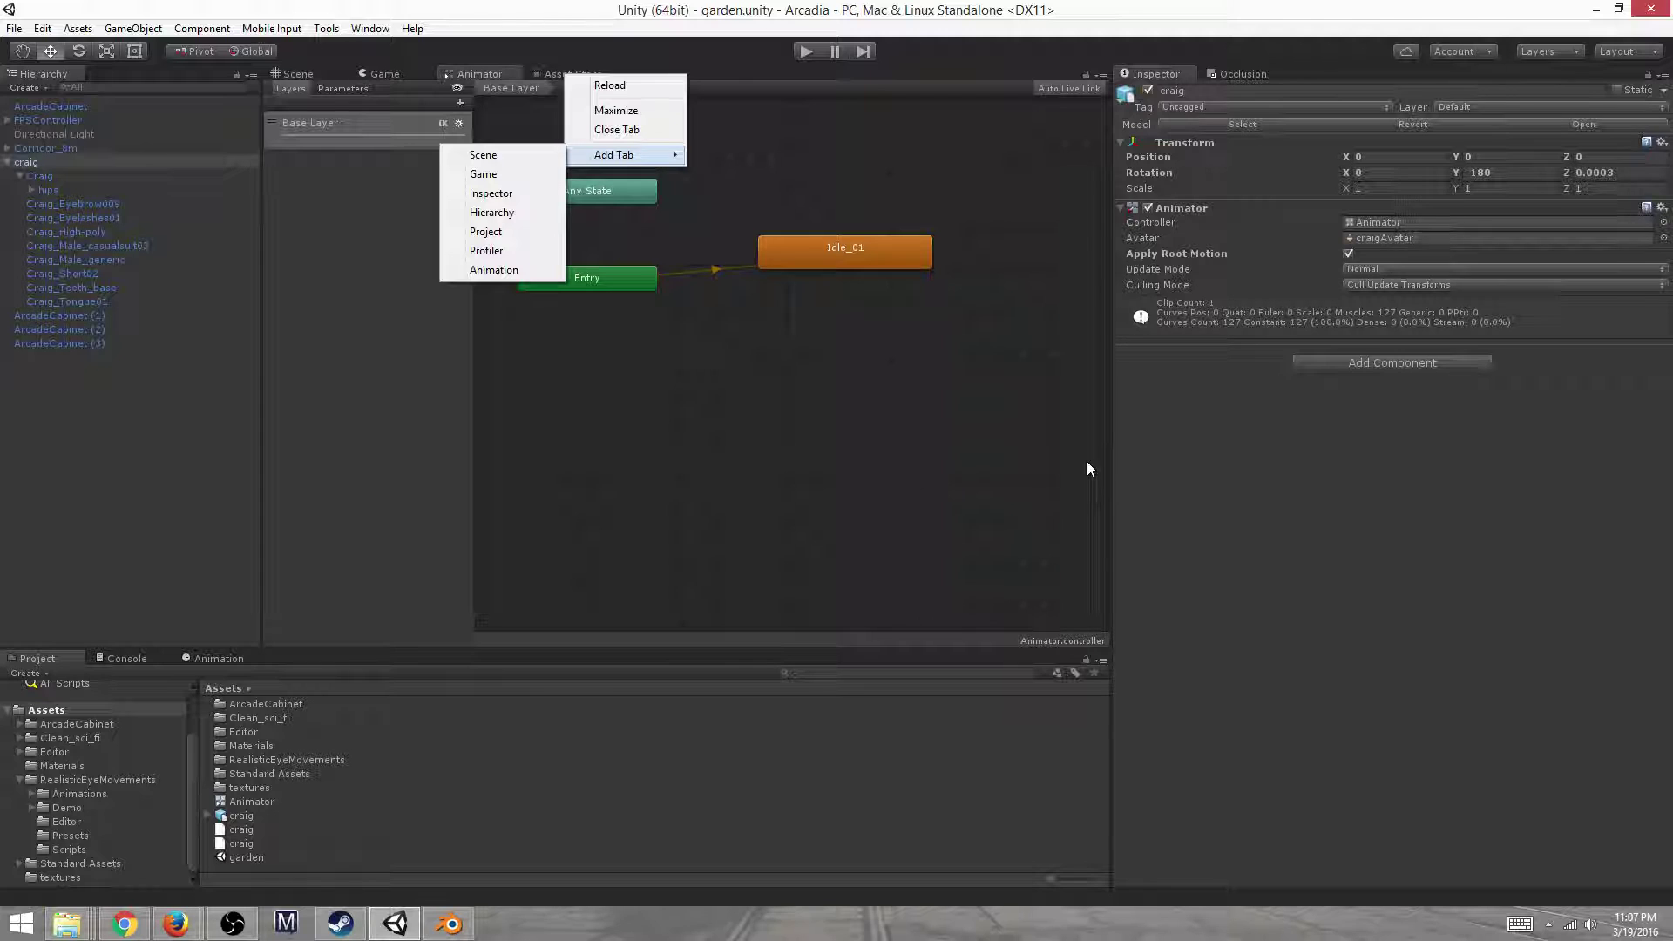
Open the controller in the Animator window, showing Entry to Idle_01 and Base Layer settings
double_click(1424, 222)
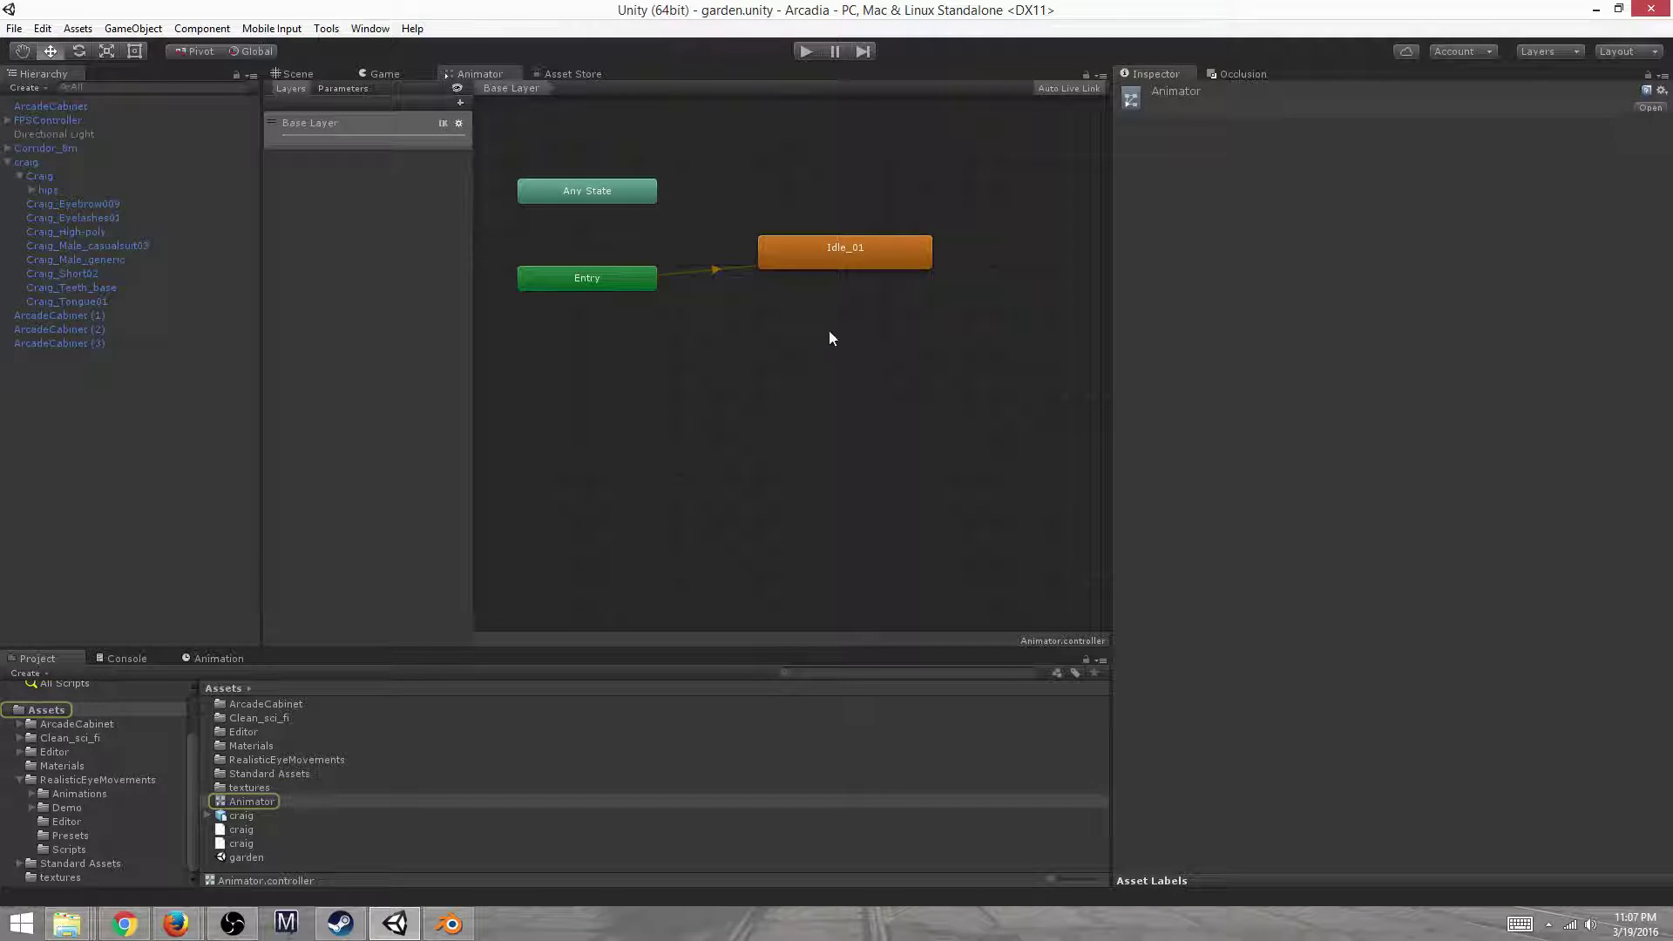
click(683, 347)
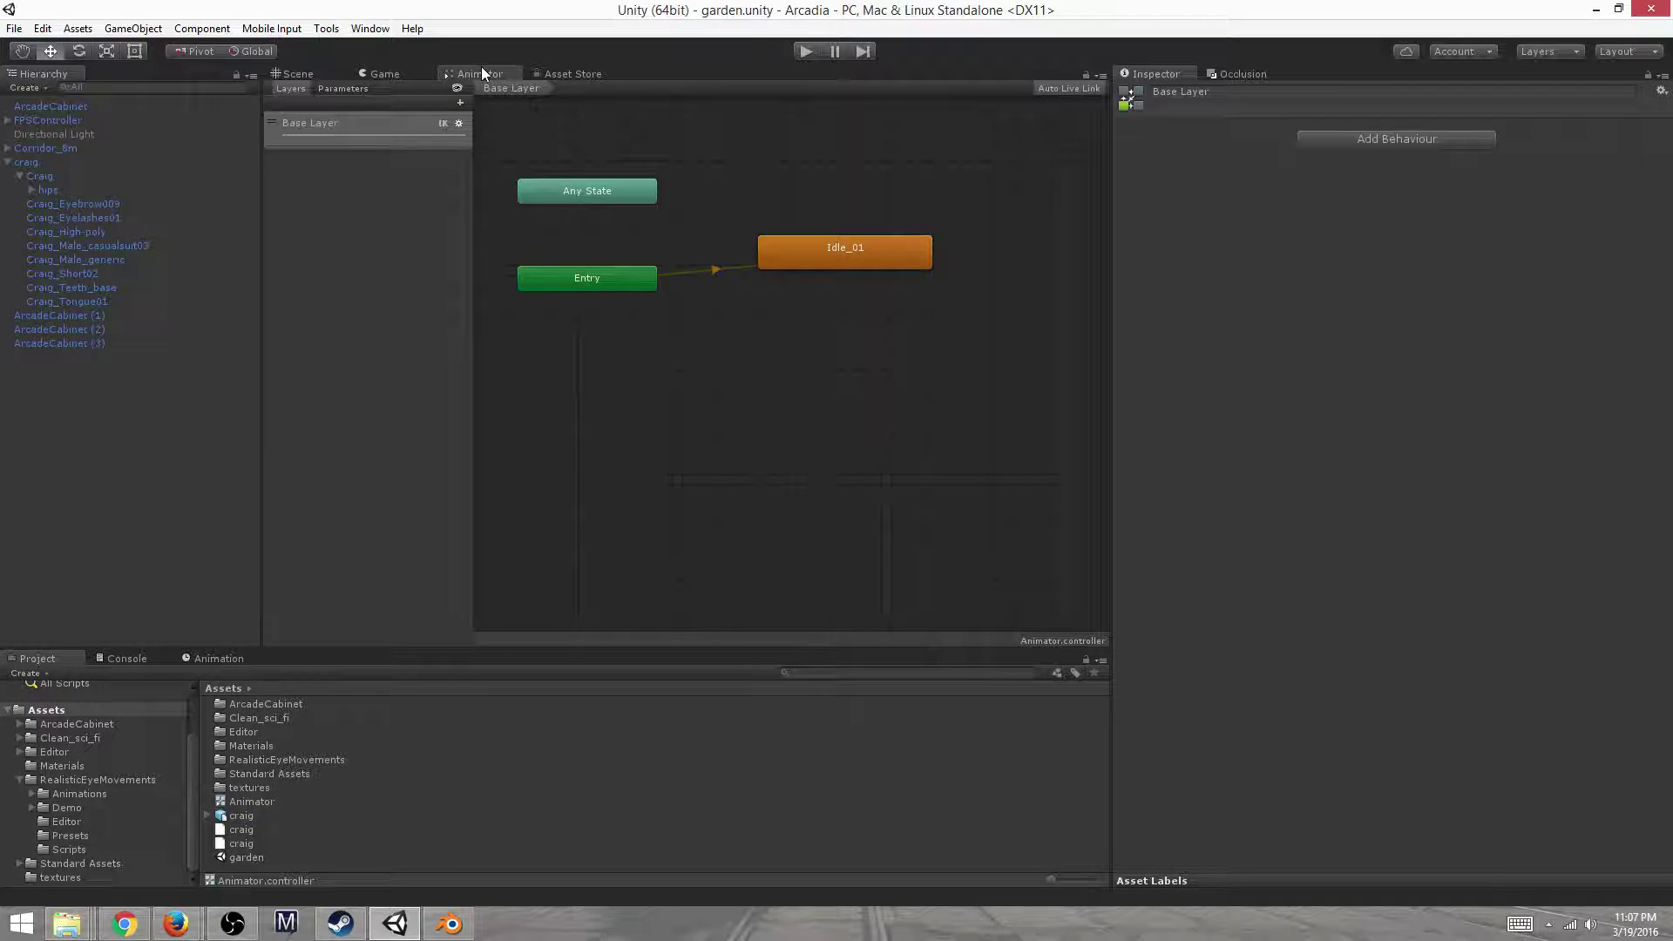
click(366, 28)
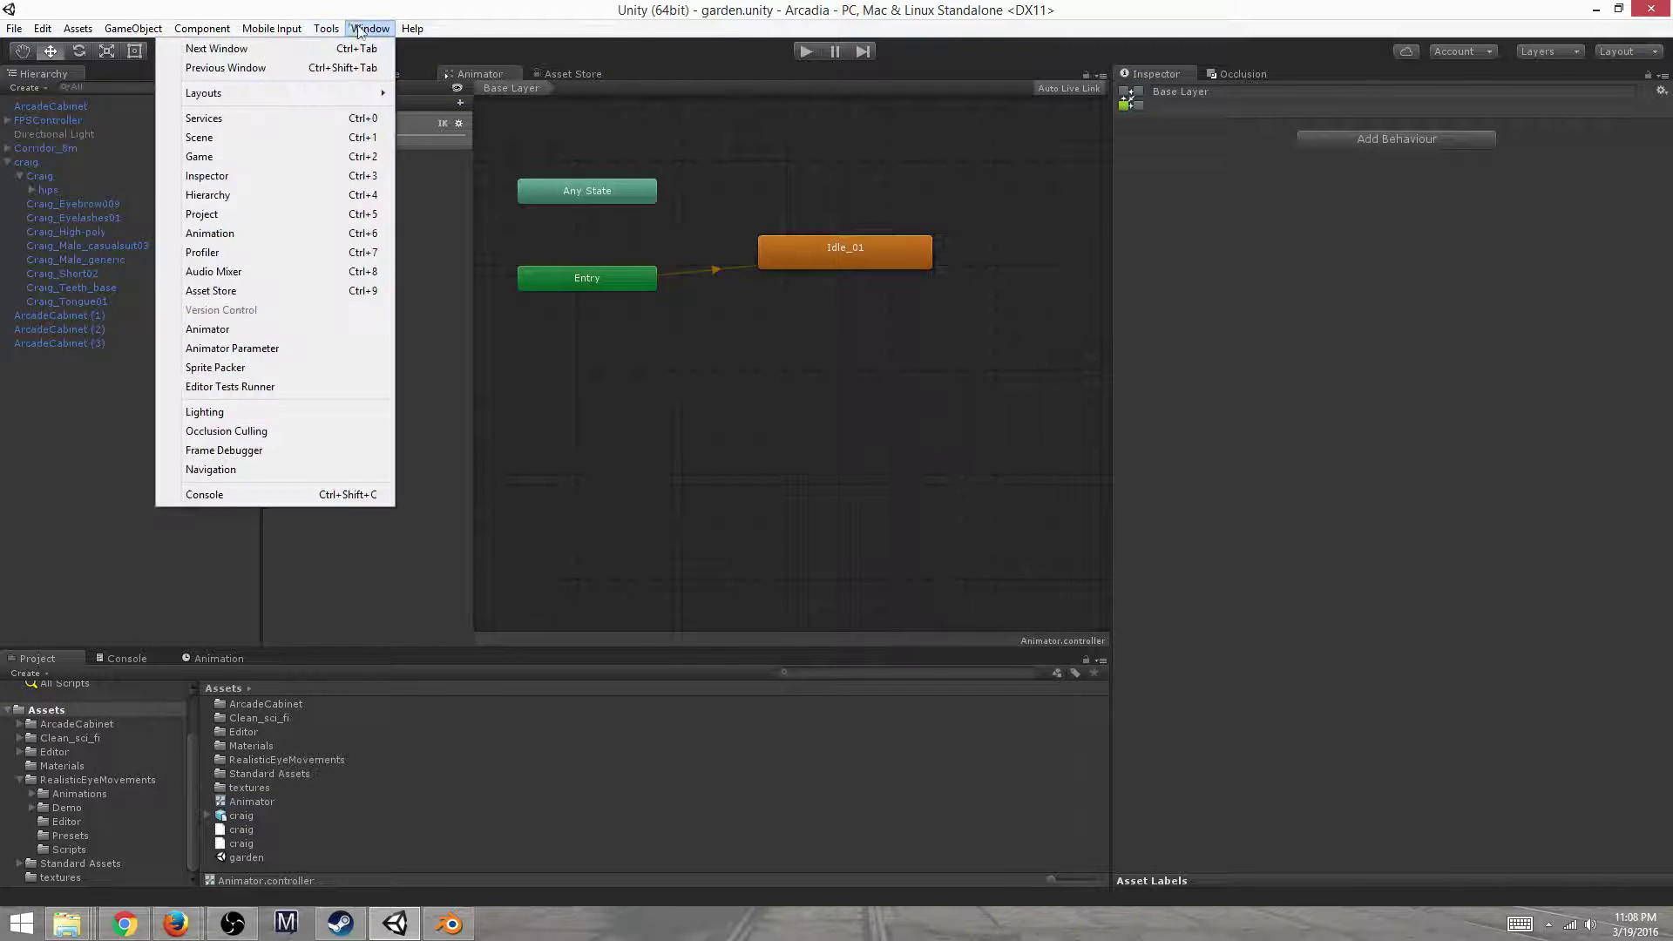
click(361, 29)
click(360, 29)
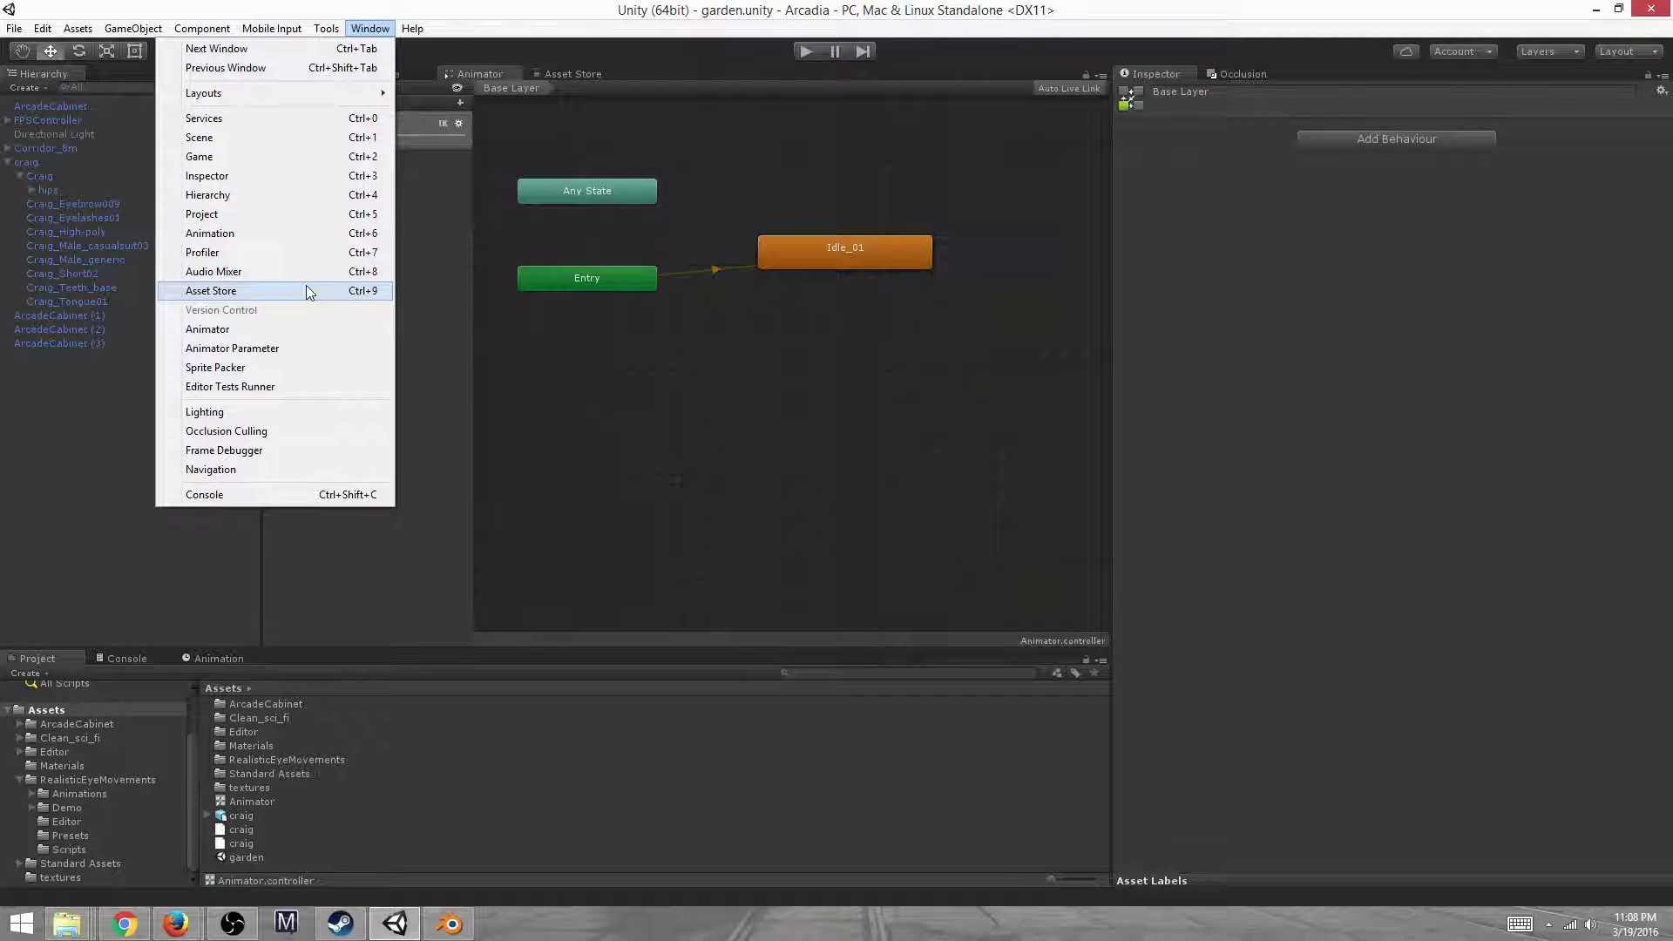
Expand the craig model's clips, add a Default Take state, then delete it
click(256, 331)
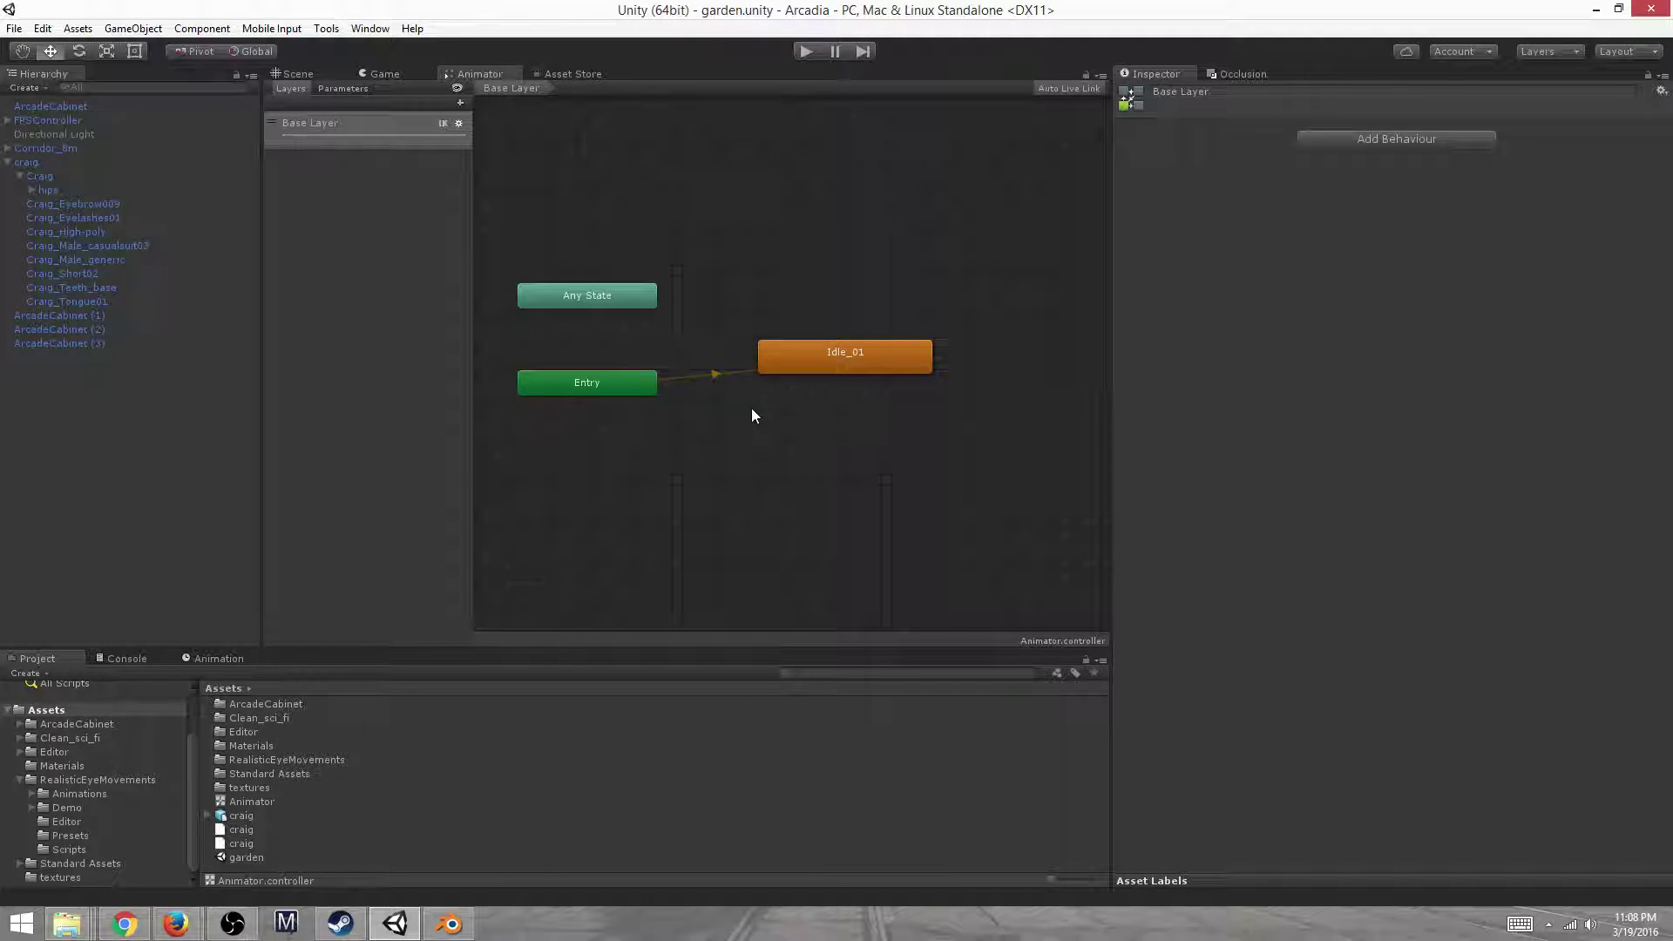
click(209, 815)
scroll(206, 812, down, 3)
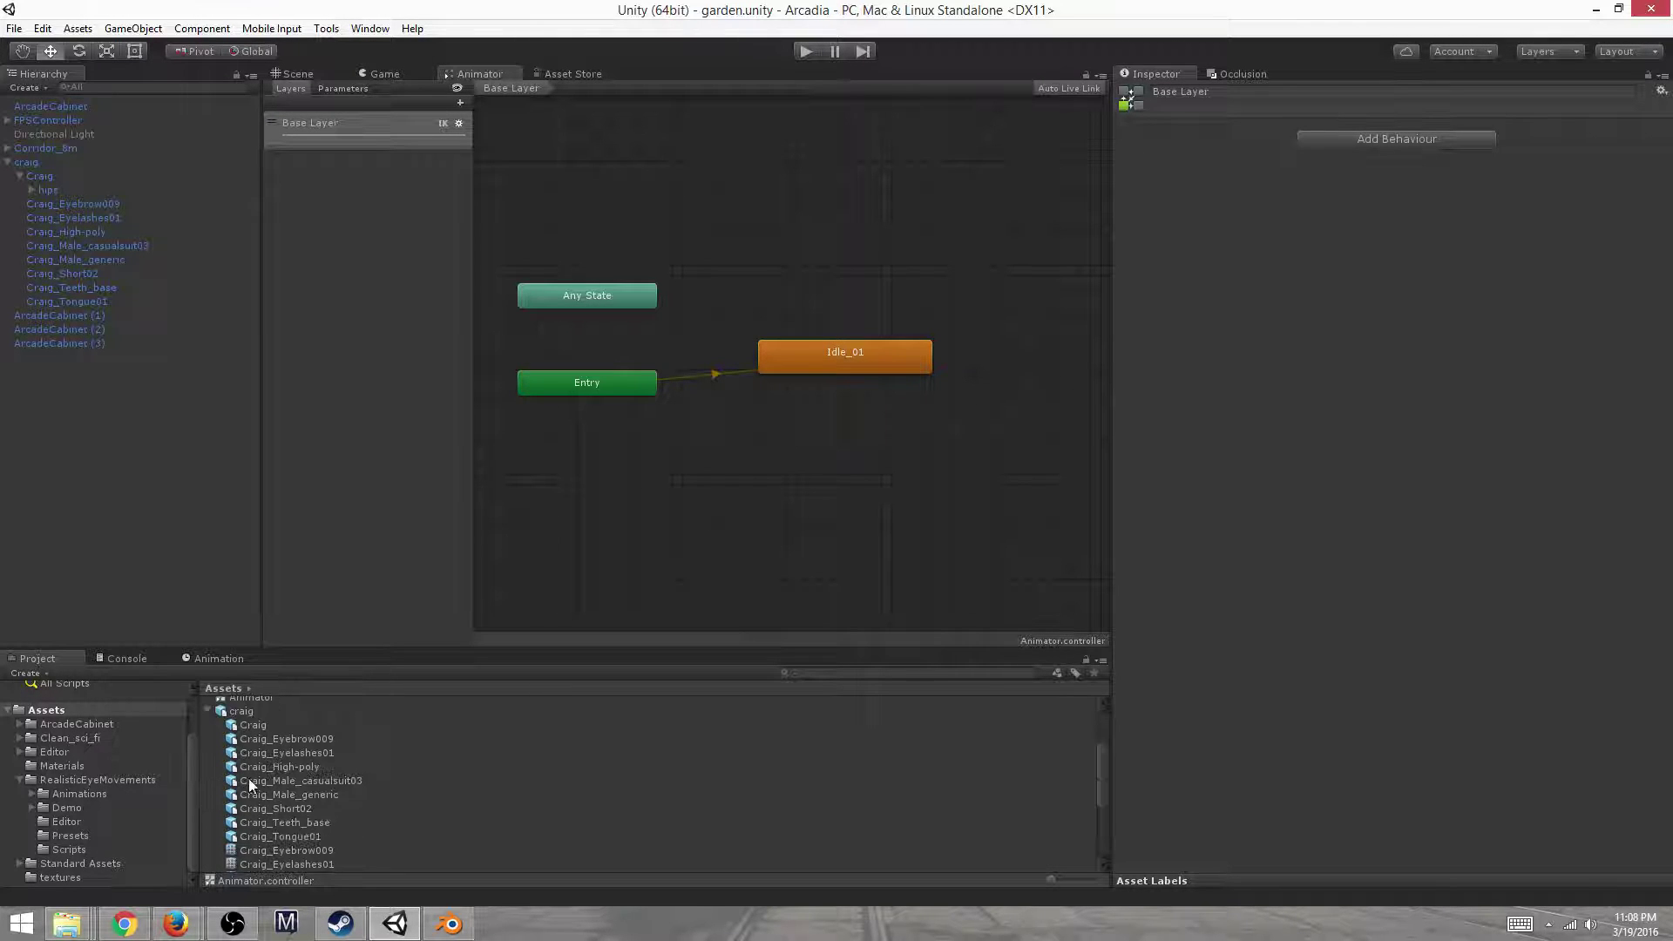
scroll(263, 819, down, 3)
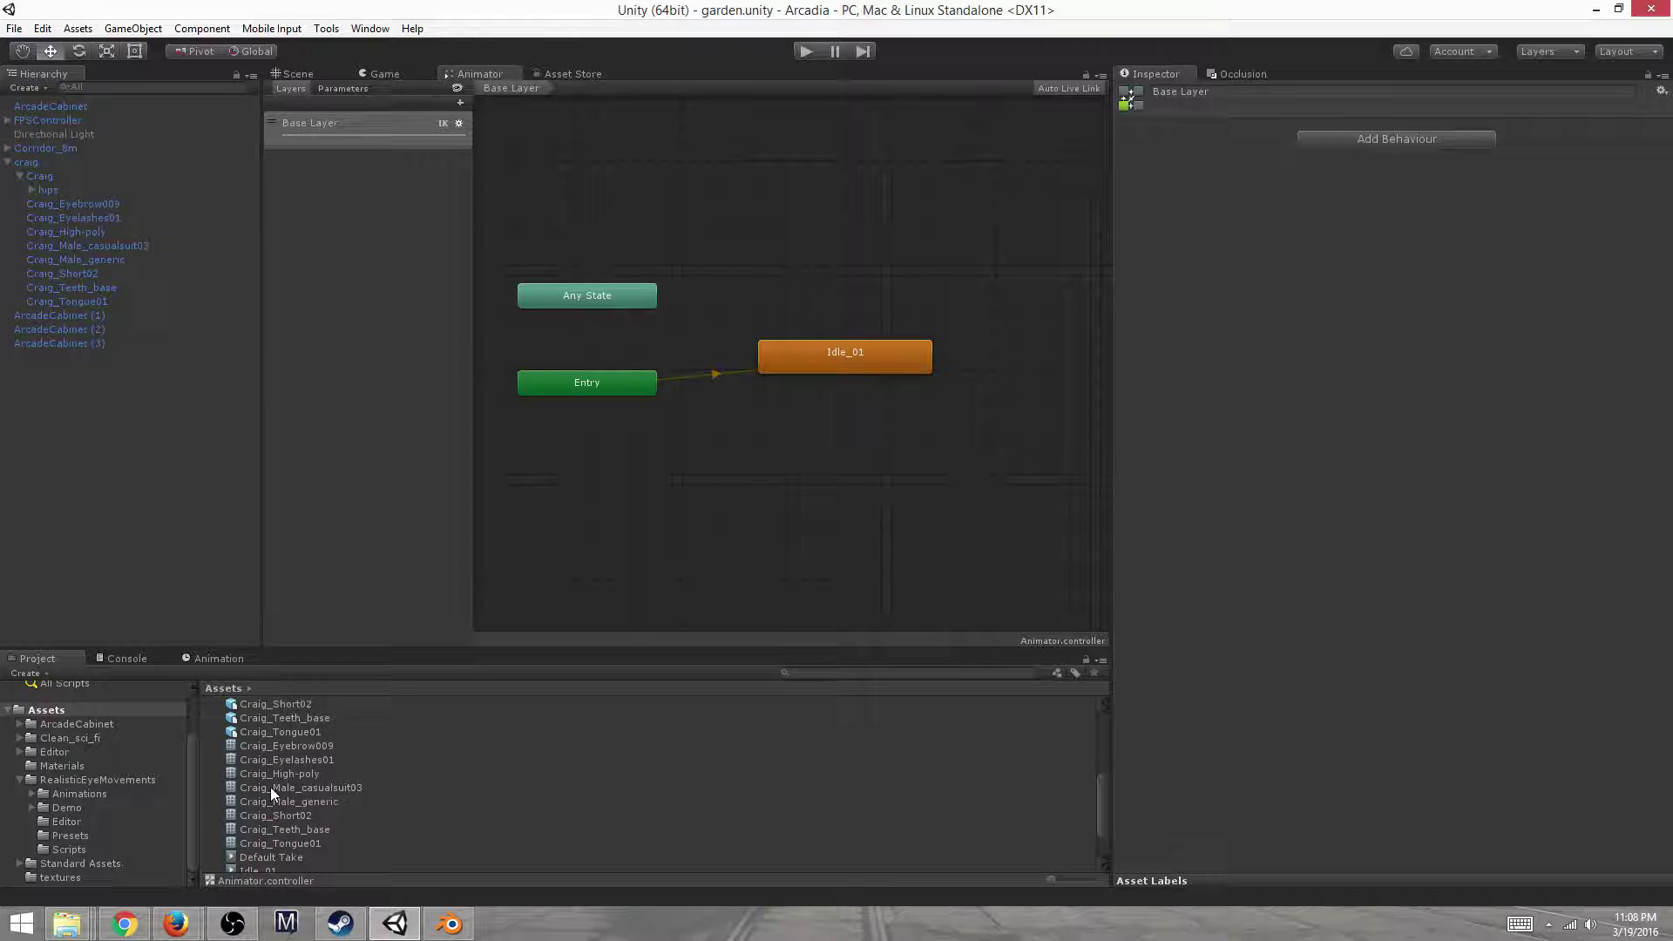
scroll(271, 787, down, 2)
drag(249, 796, 804, 451)
key(Delete)
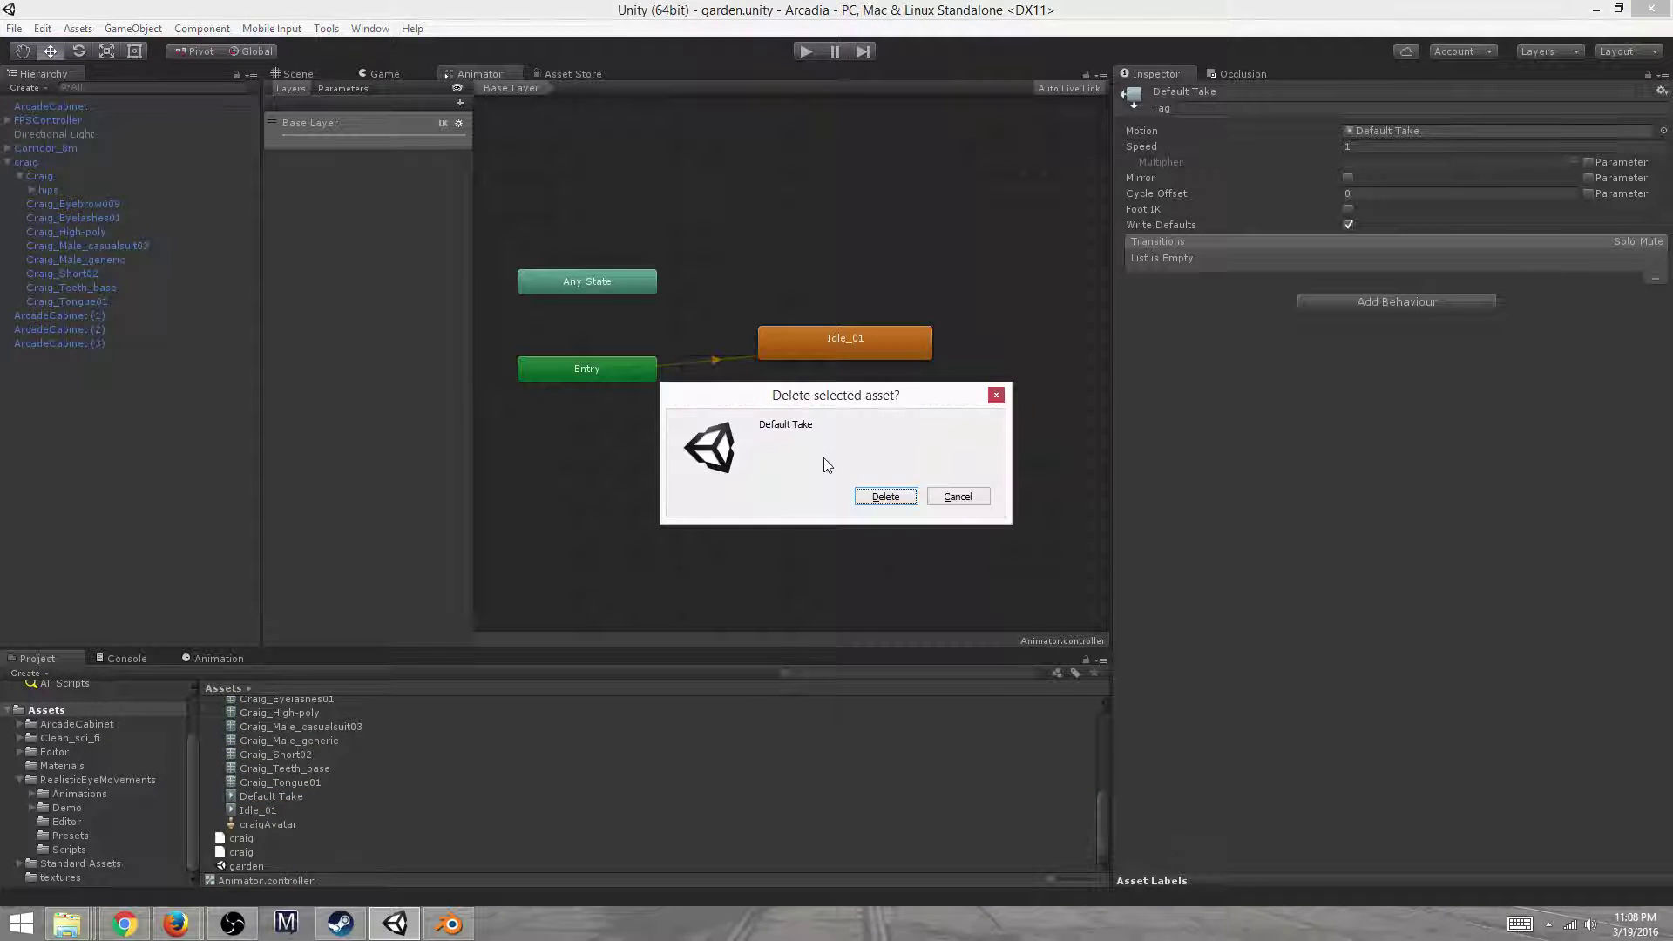
click(884, 497)
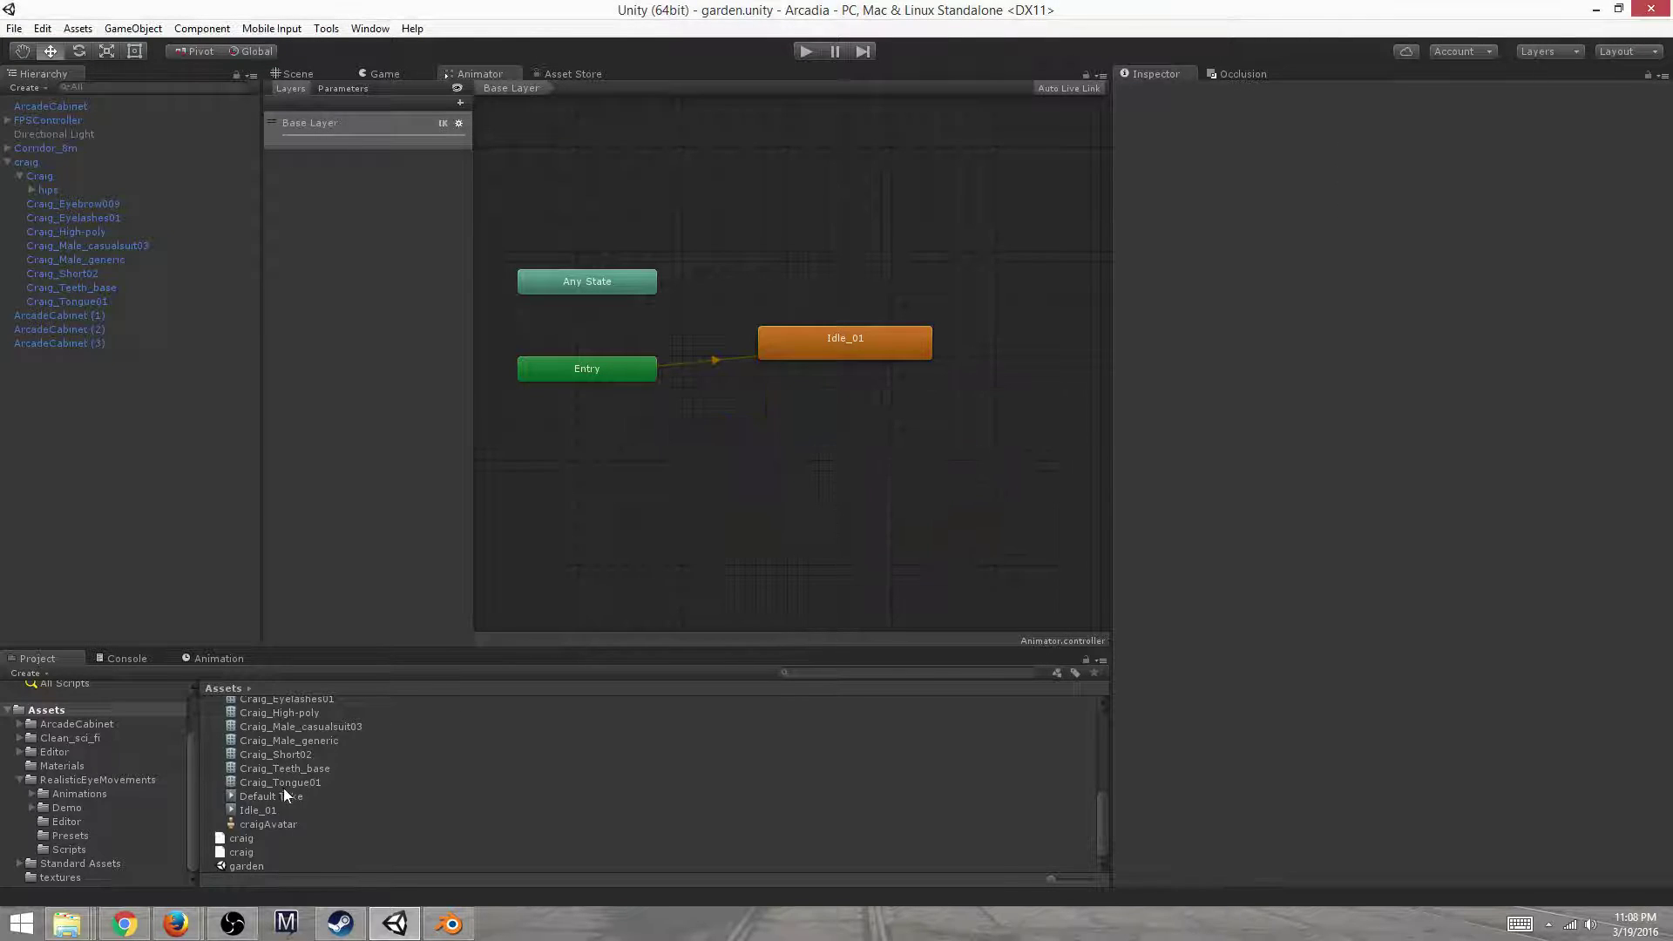
drag(264, 782, 593, 783)
click(348, 824)
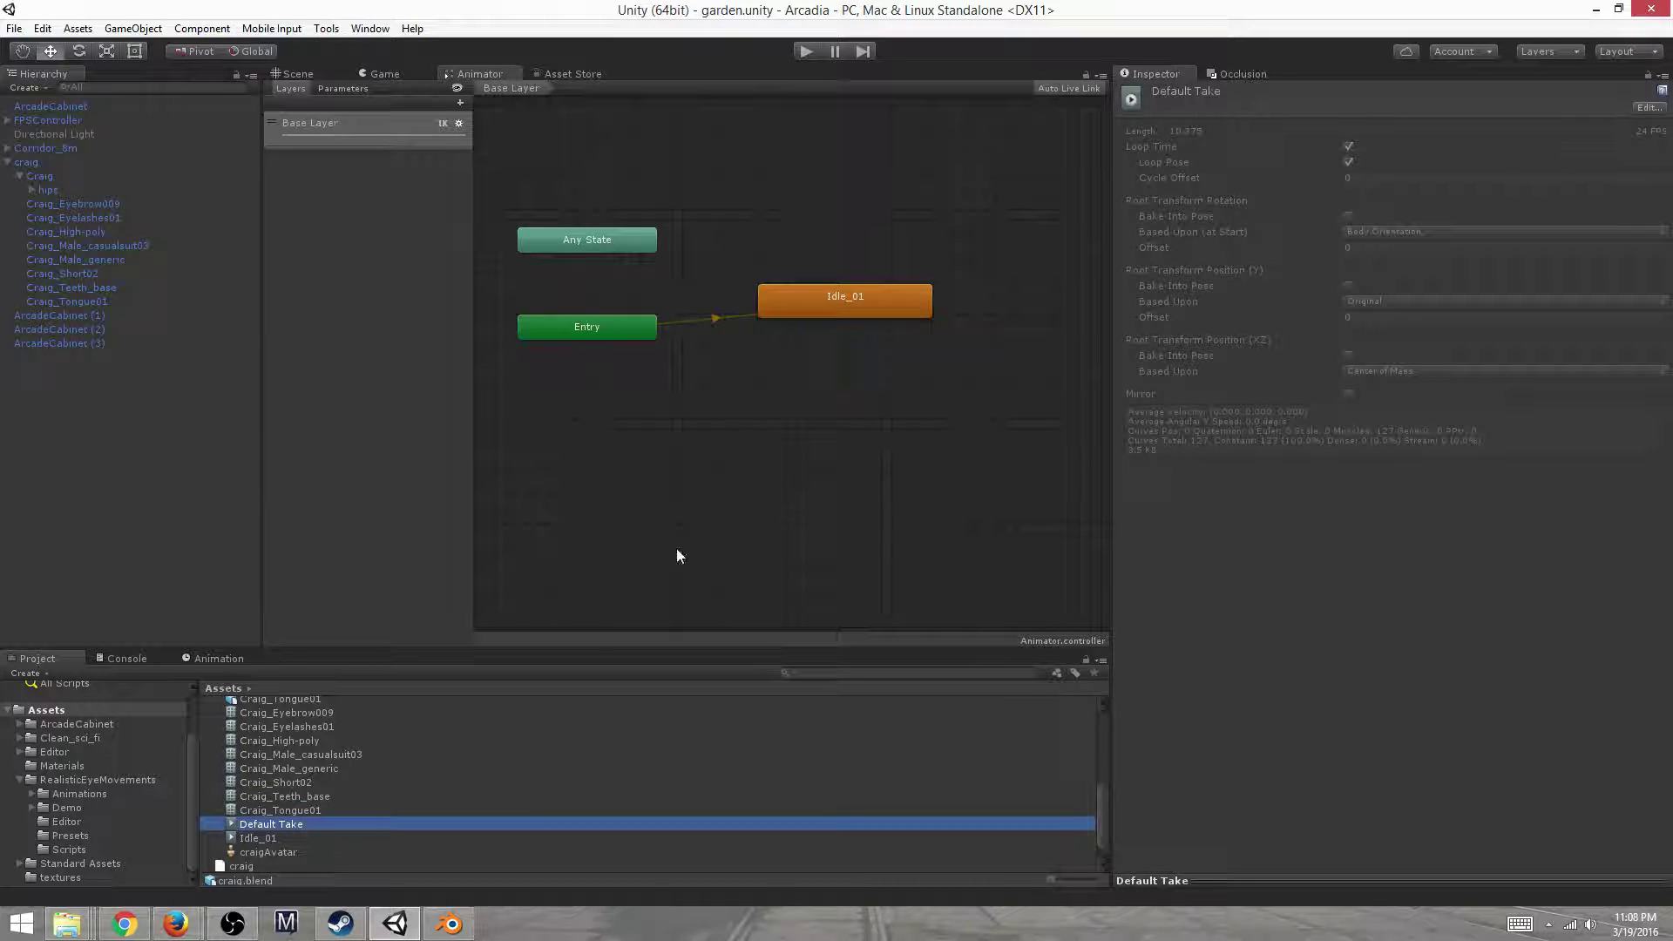
Delete the old Idle_01 state and drag Idle_01 back in as the default state
drag(839, 297, 817, 286)
right_click(820, 284)
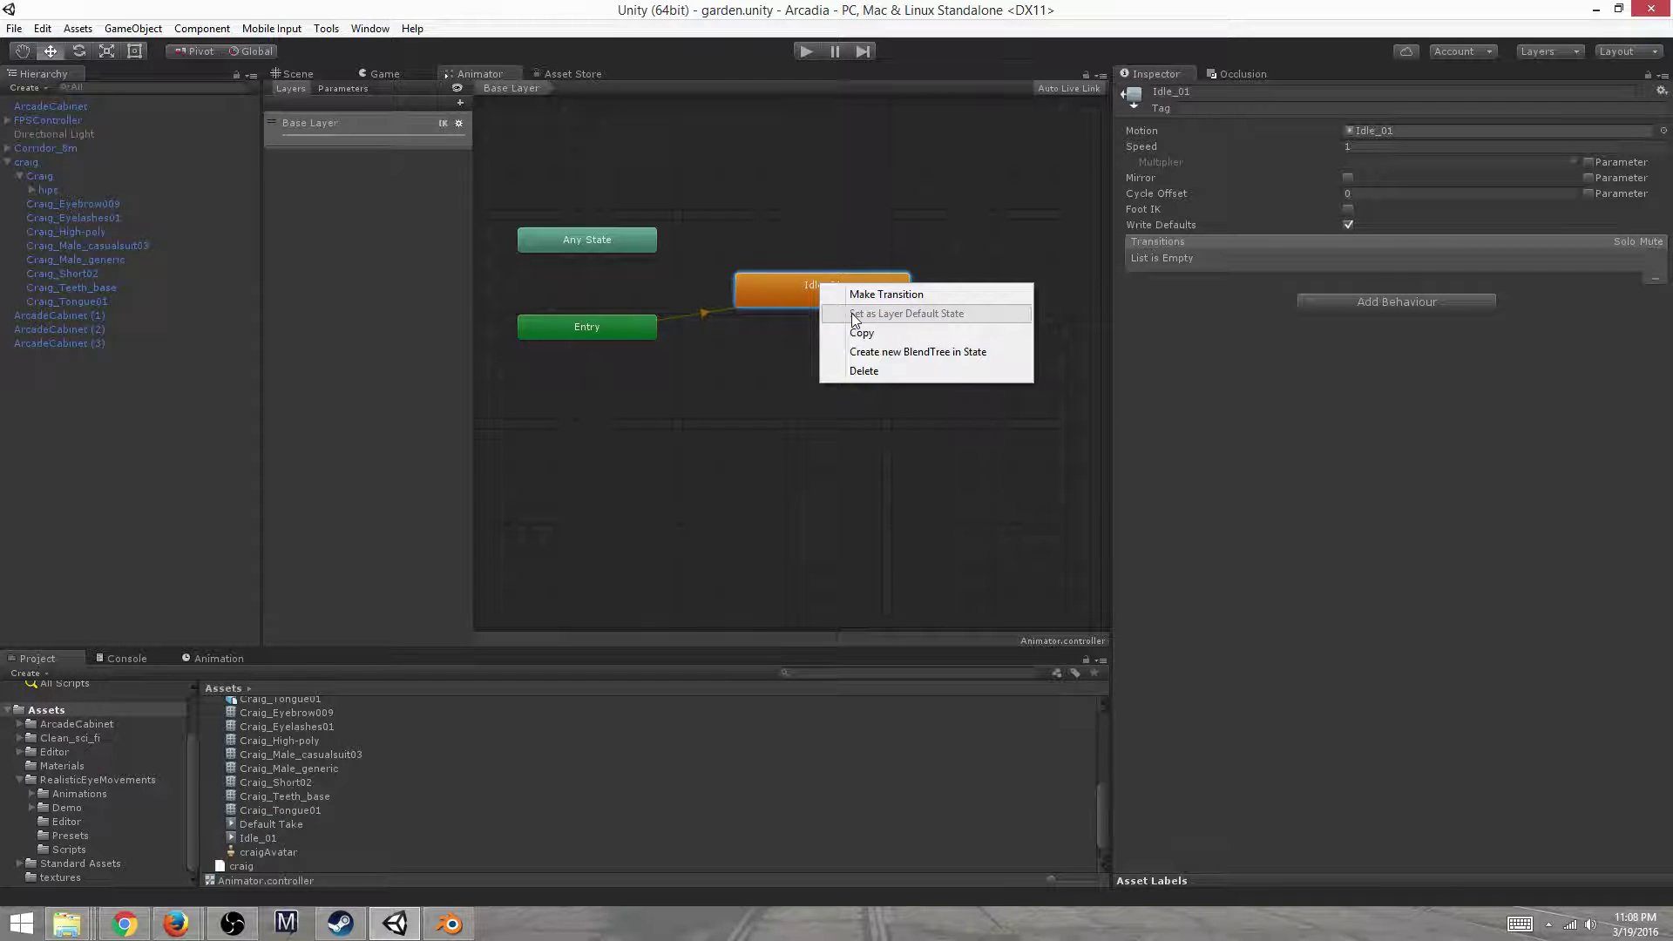
click(720, 420)
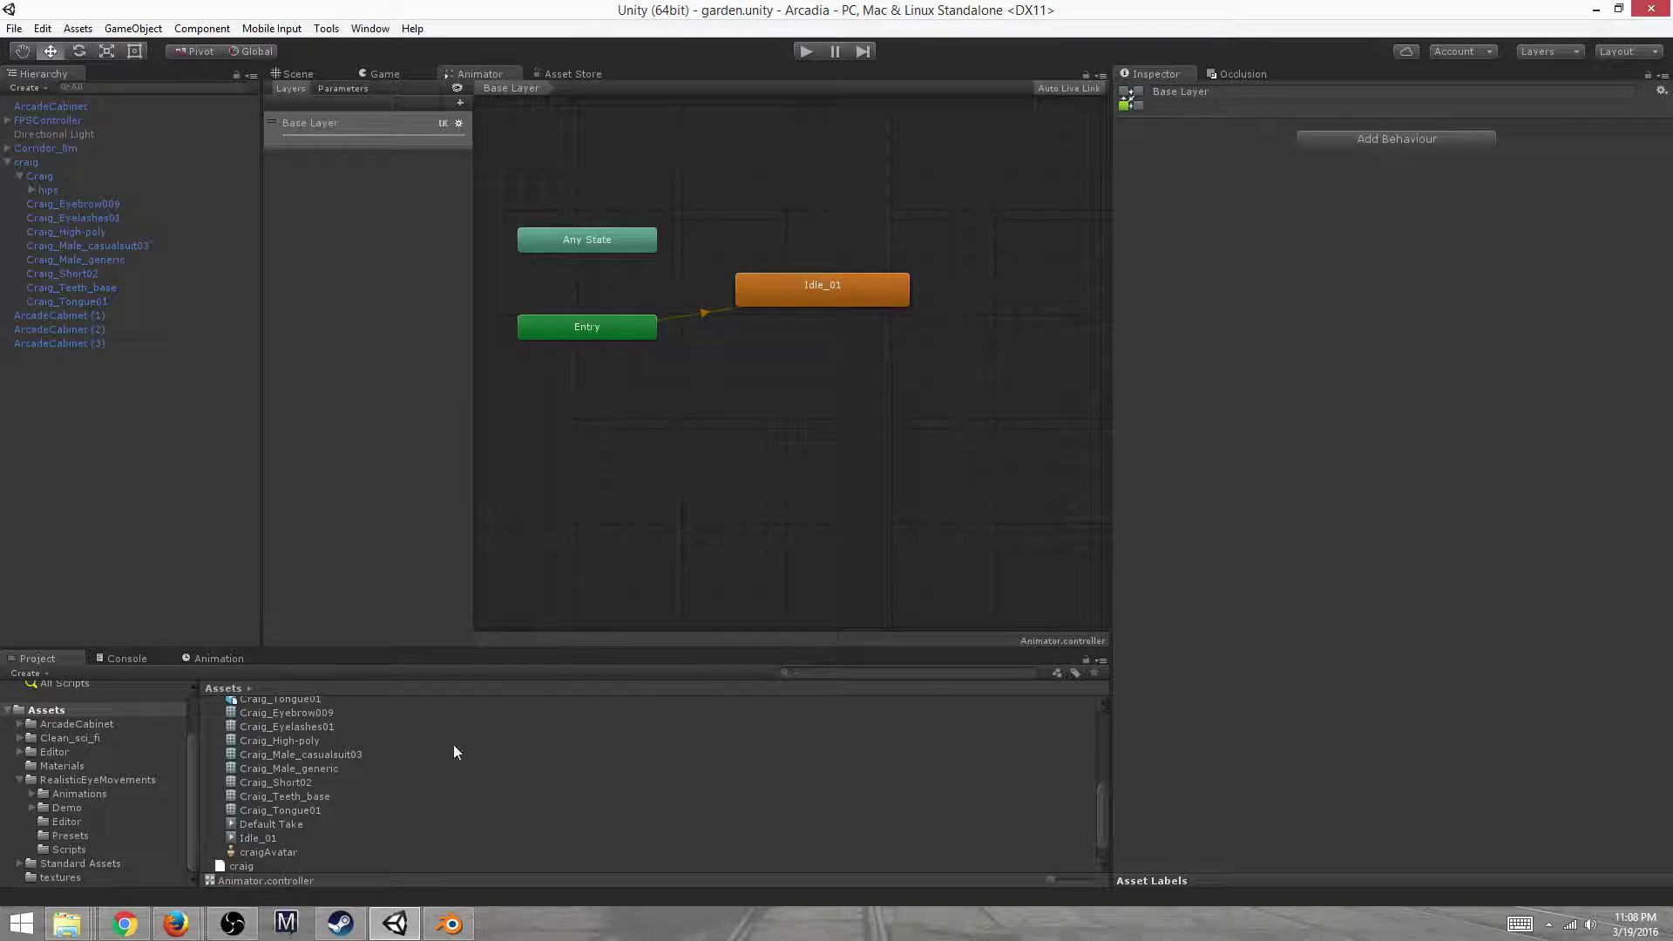
click(849, 285)
key(Delete)
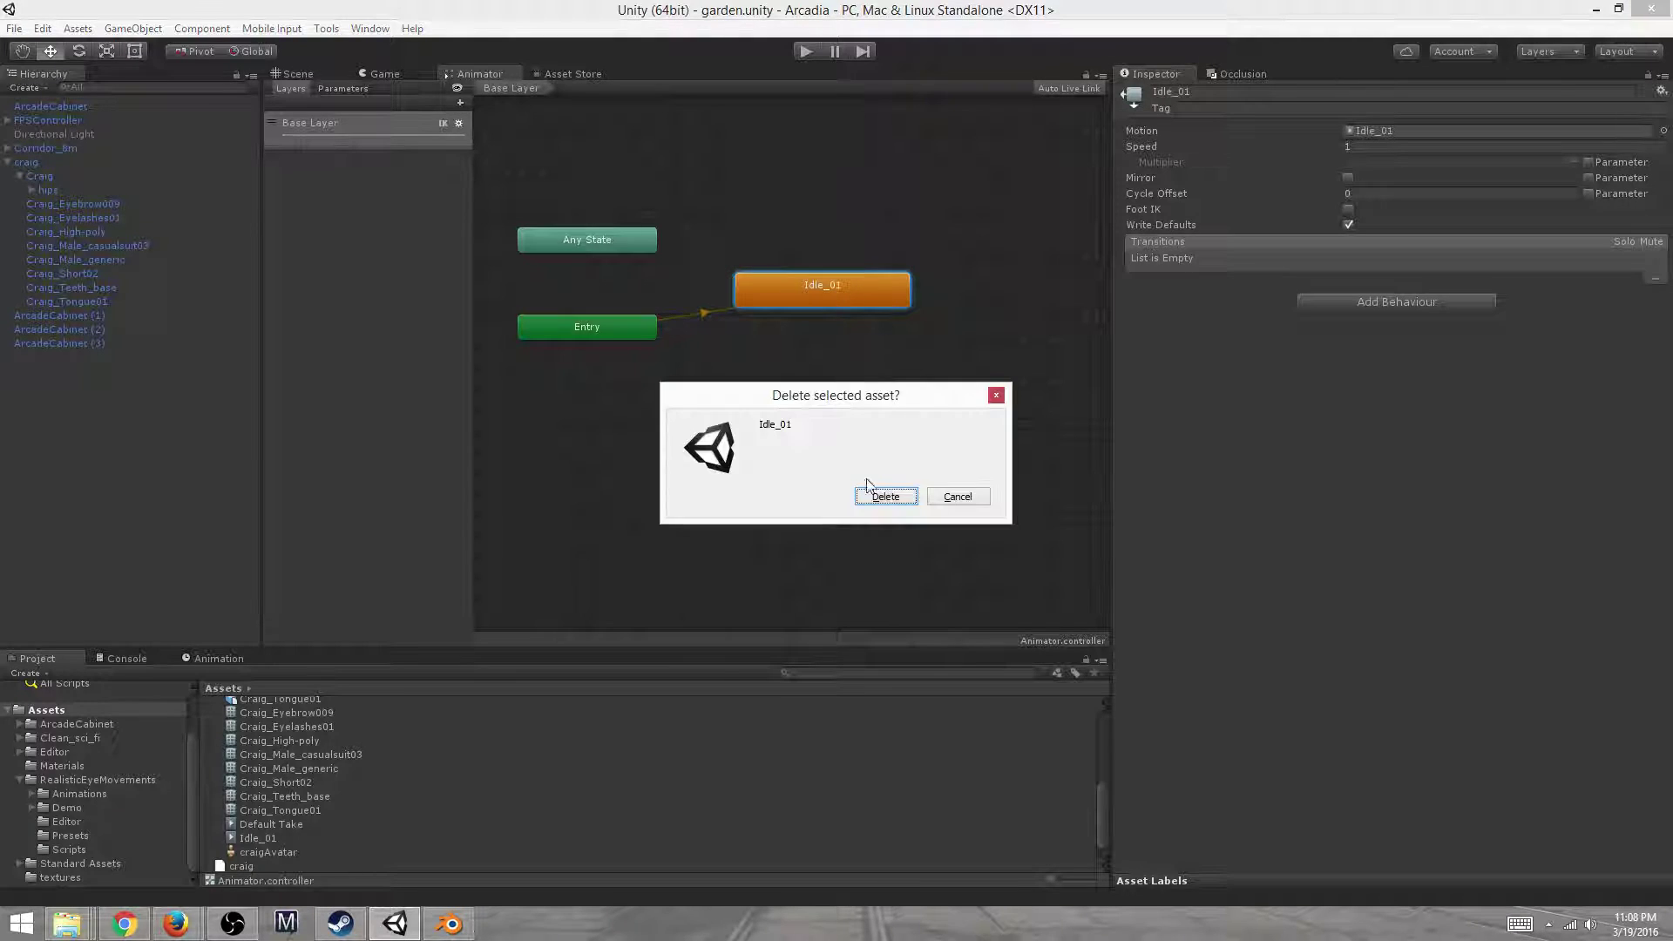
click(881, 496)
drag(242, 839, 865, 363)
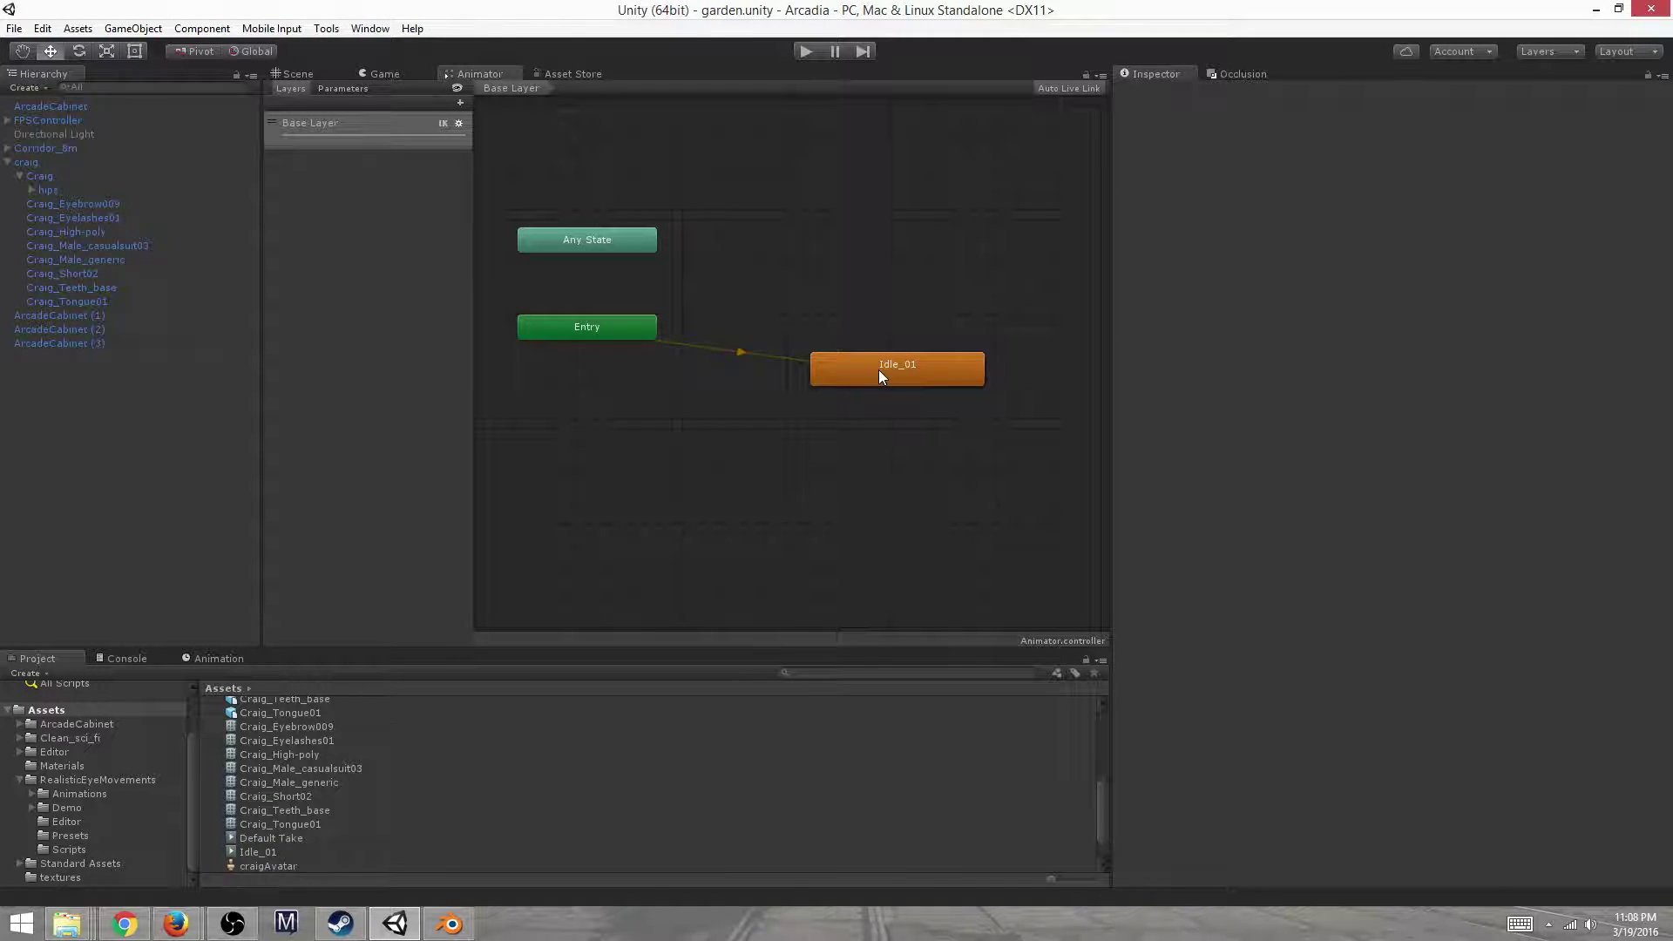
drag(879, 370, 803, 317)
right_click(803, 318)
click(709, 399)
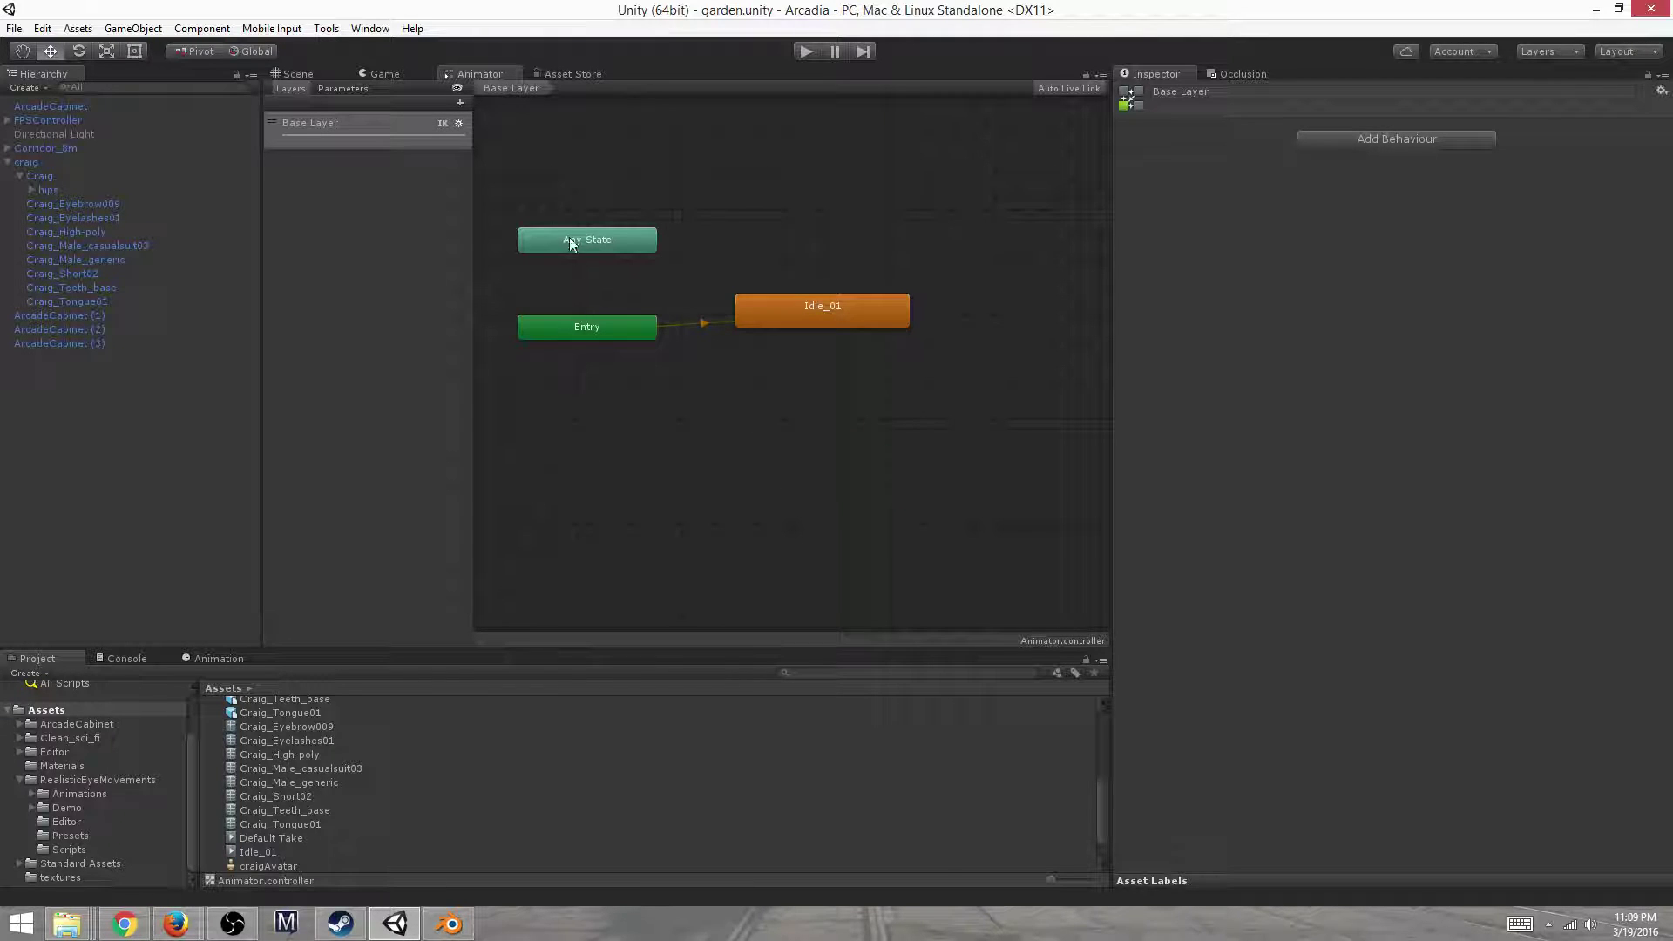
Tick IK Pass in the Base Layer's gear settings and close the popup
click(459, 123)
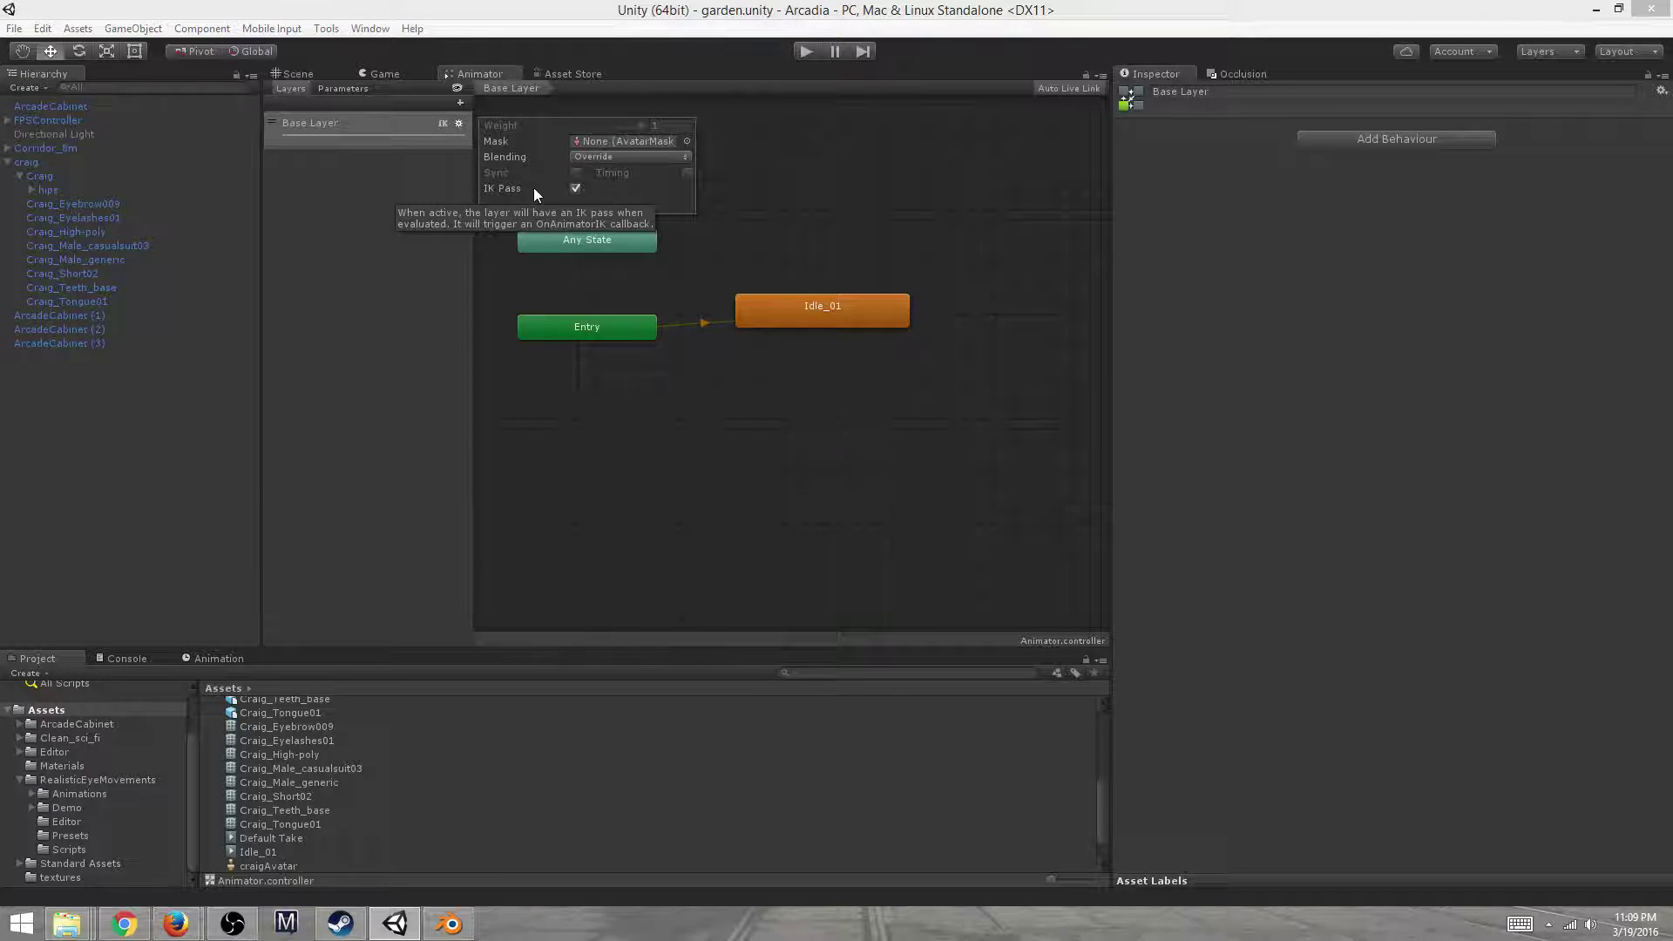
click(575, 188)
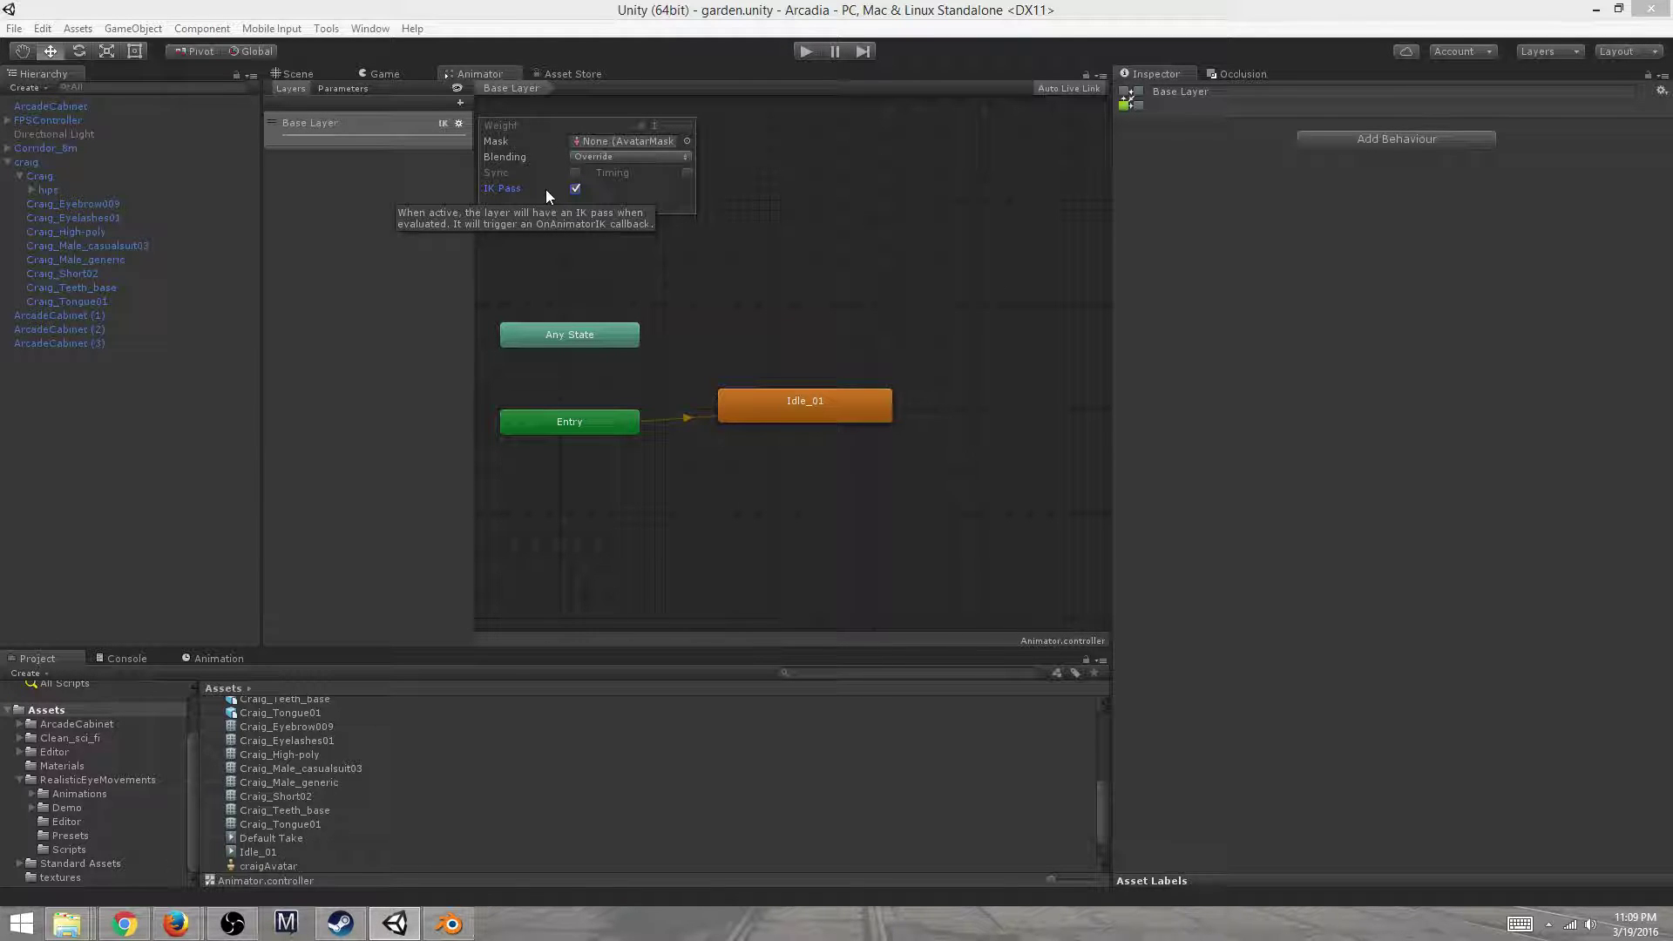
click(498, 286)
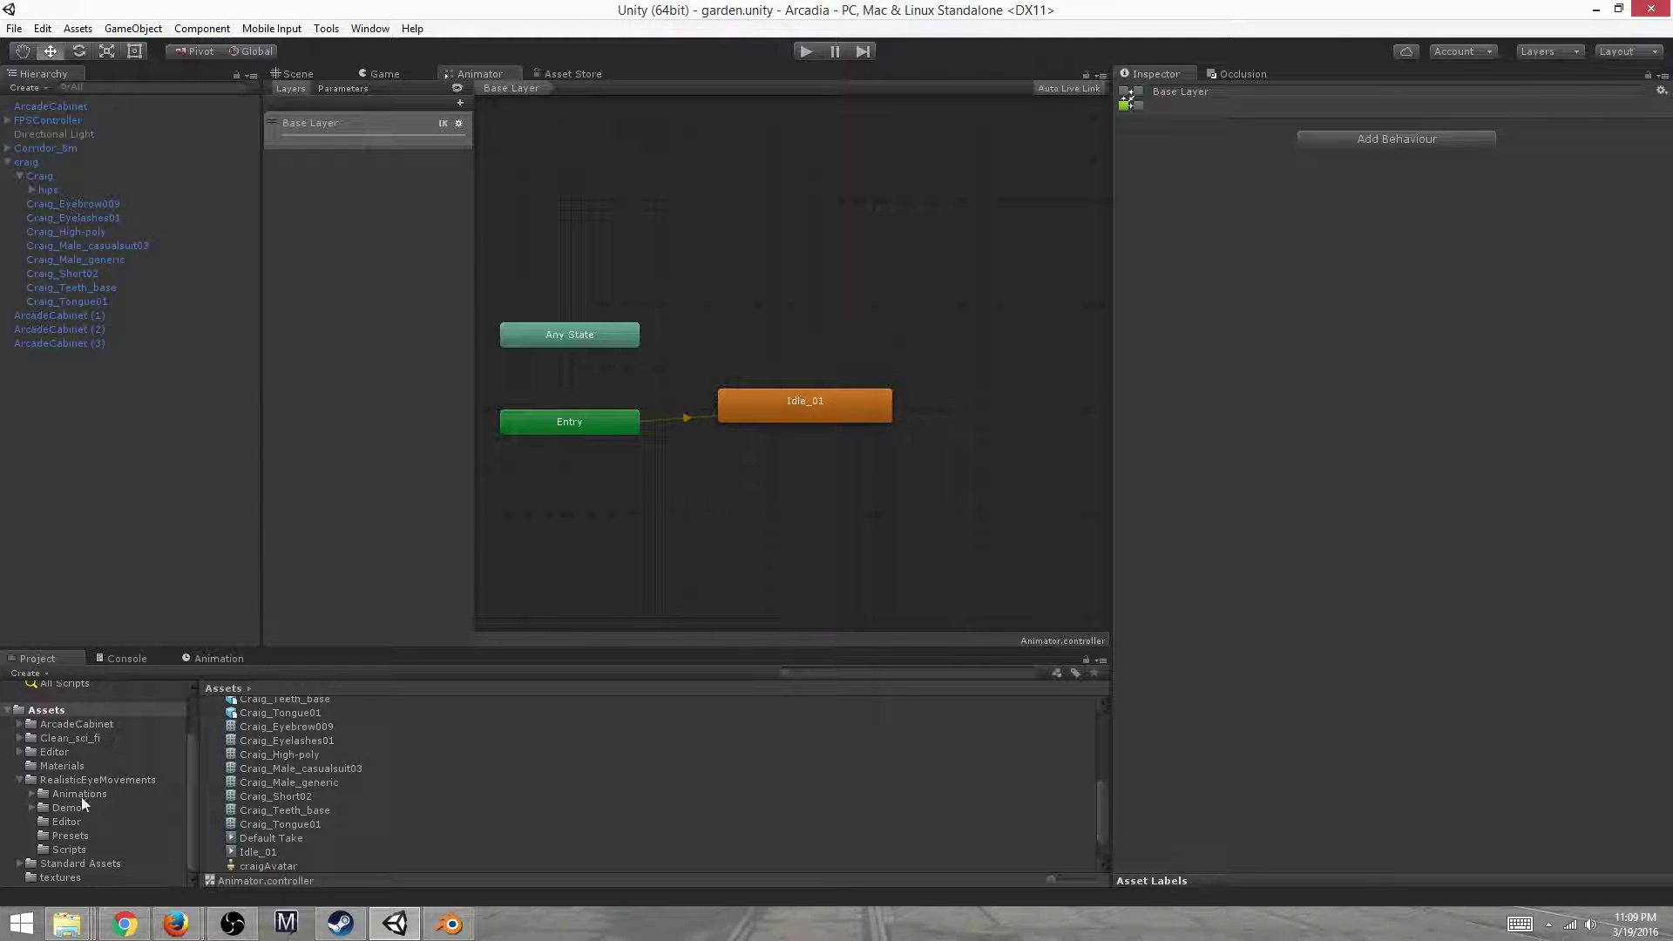
Collapse the open project folders and create a new 'Scripts' folder in Assets
click(19, 779)
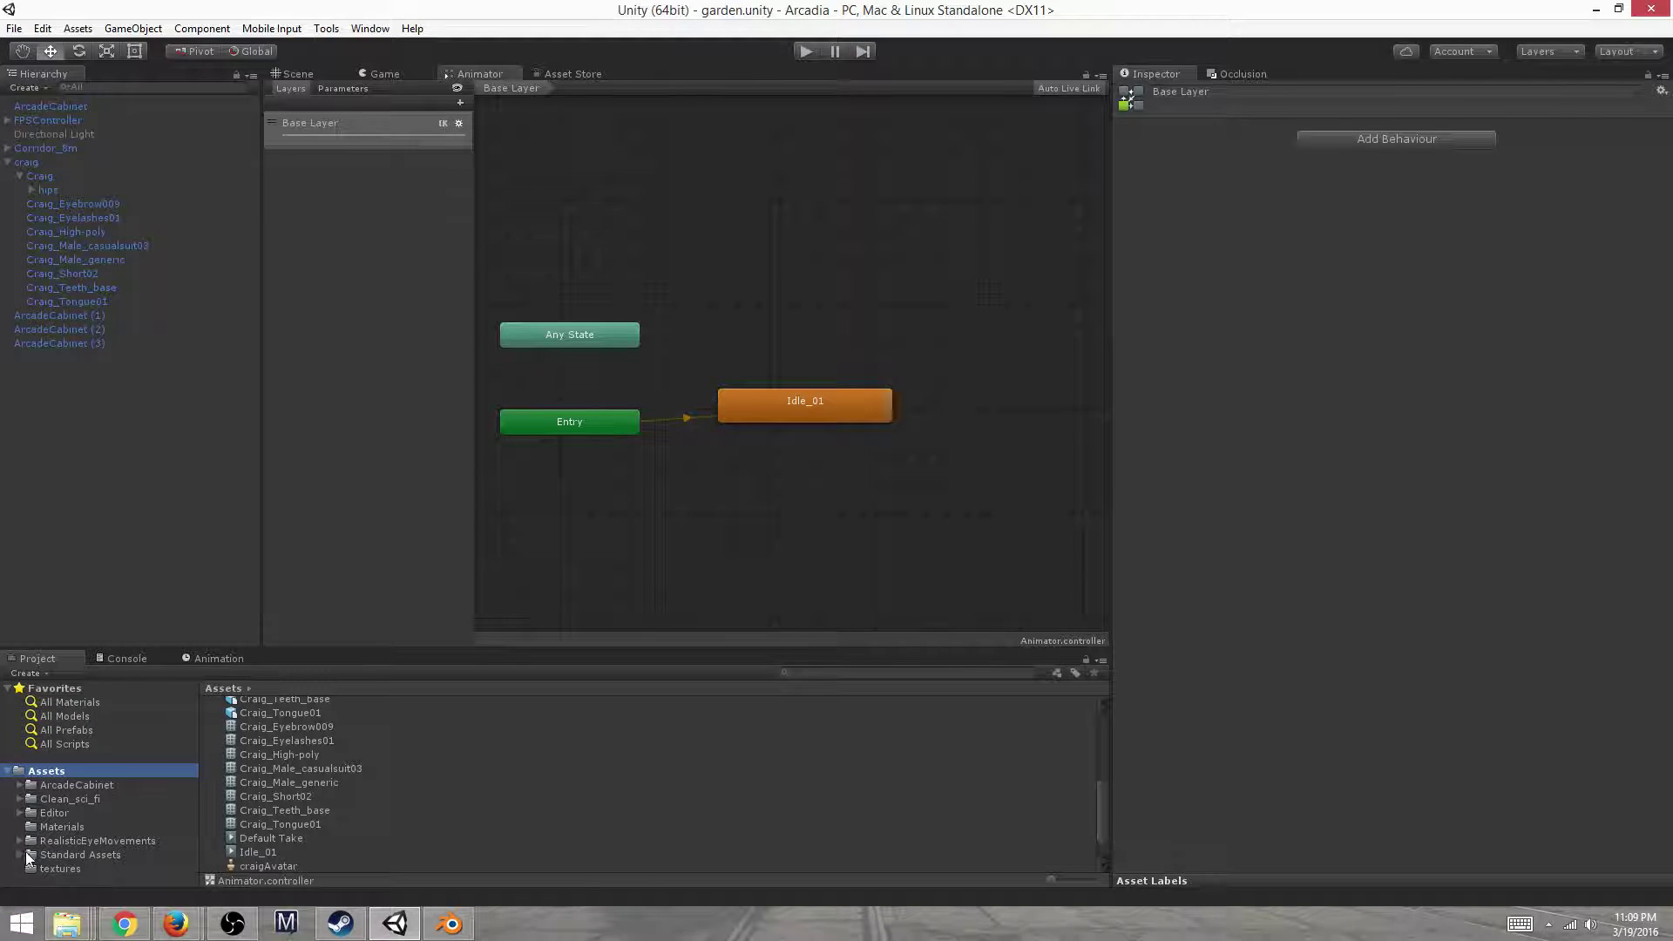
click(50, 814)
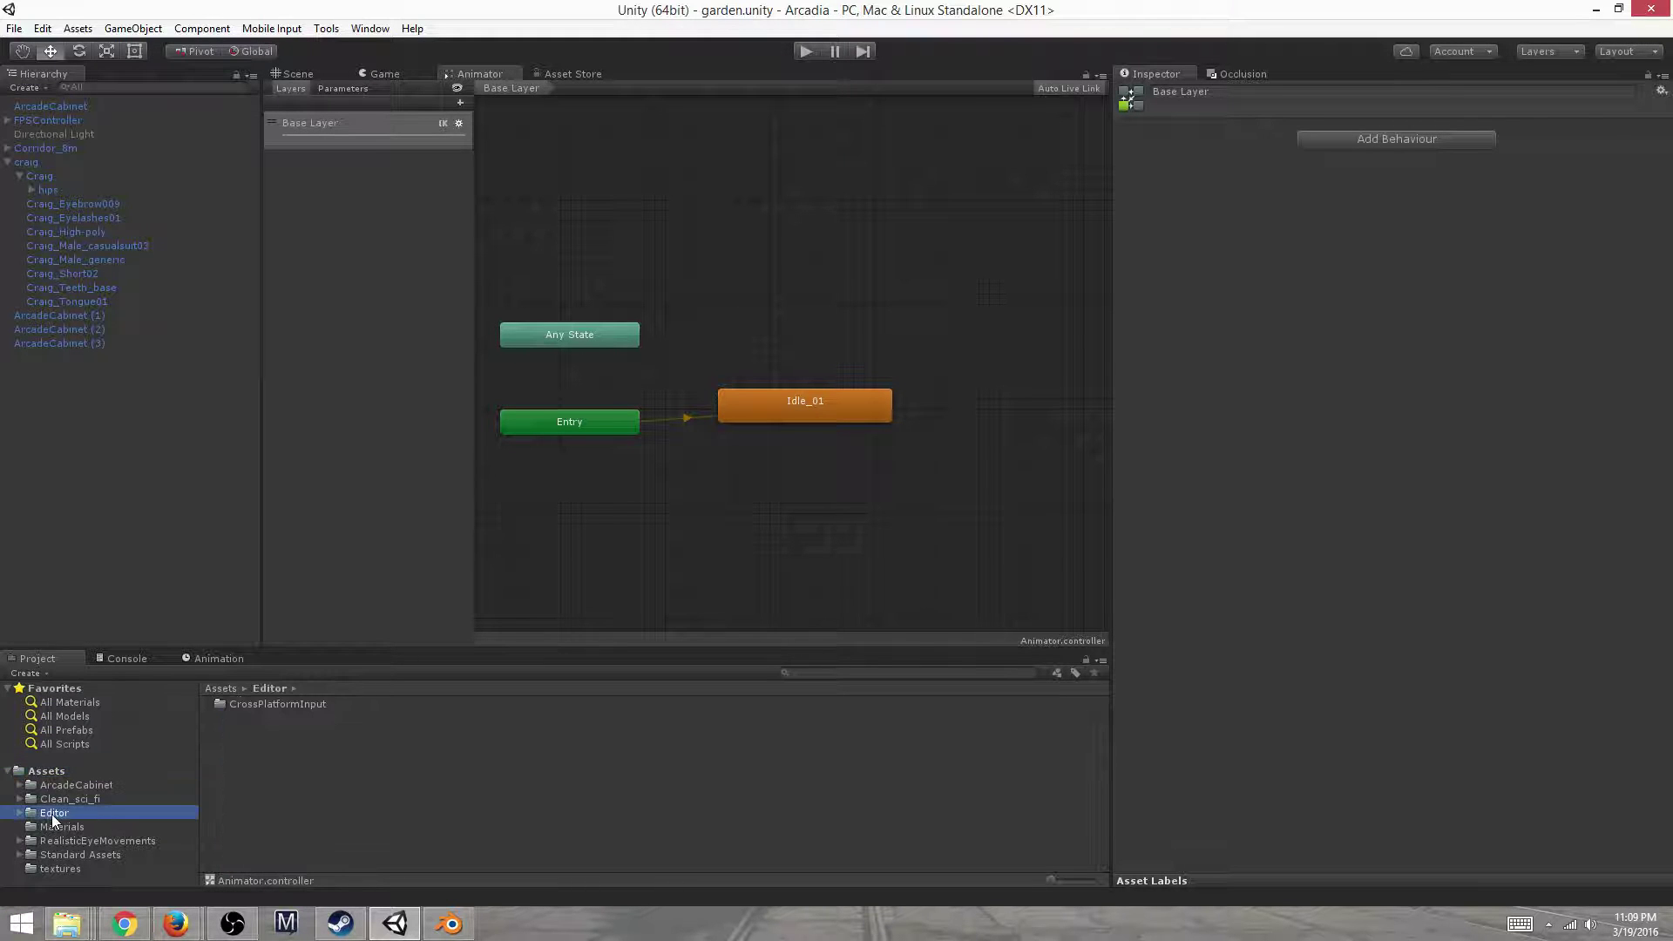
click(49, 772)
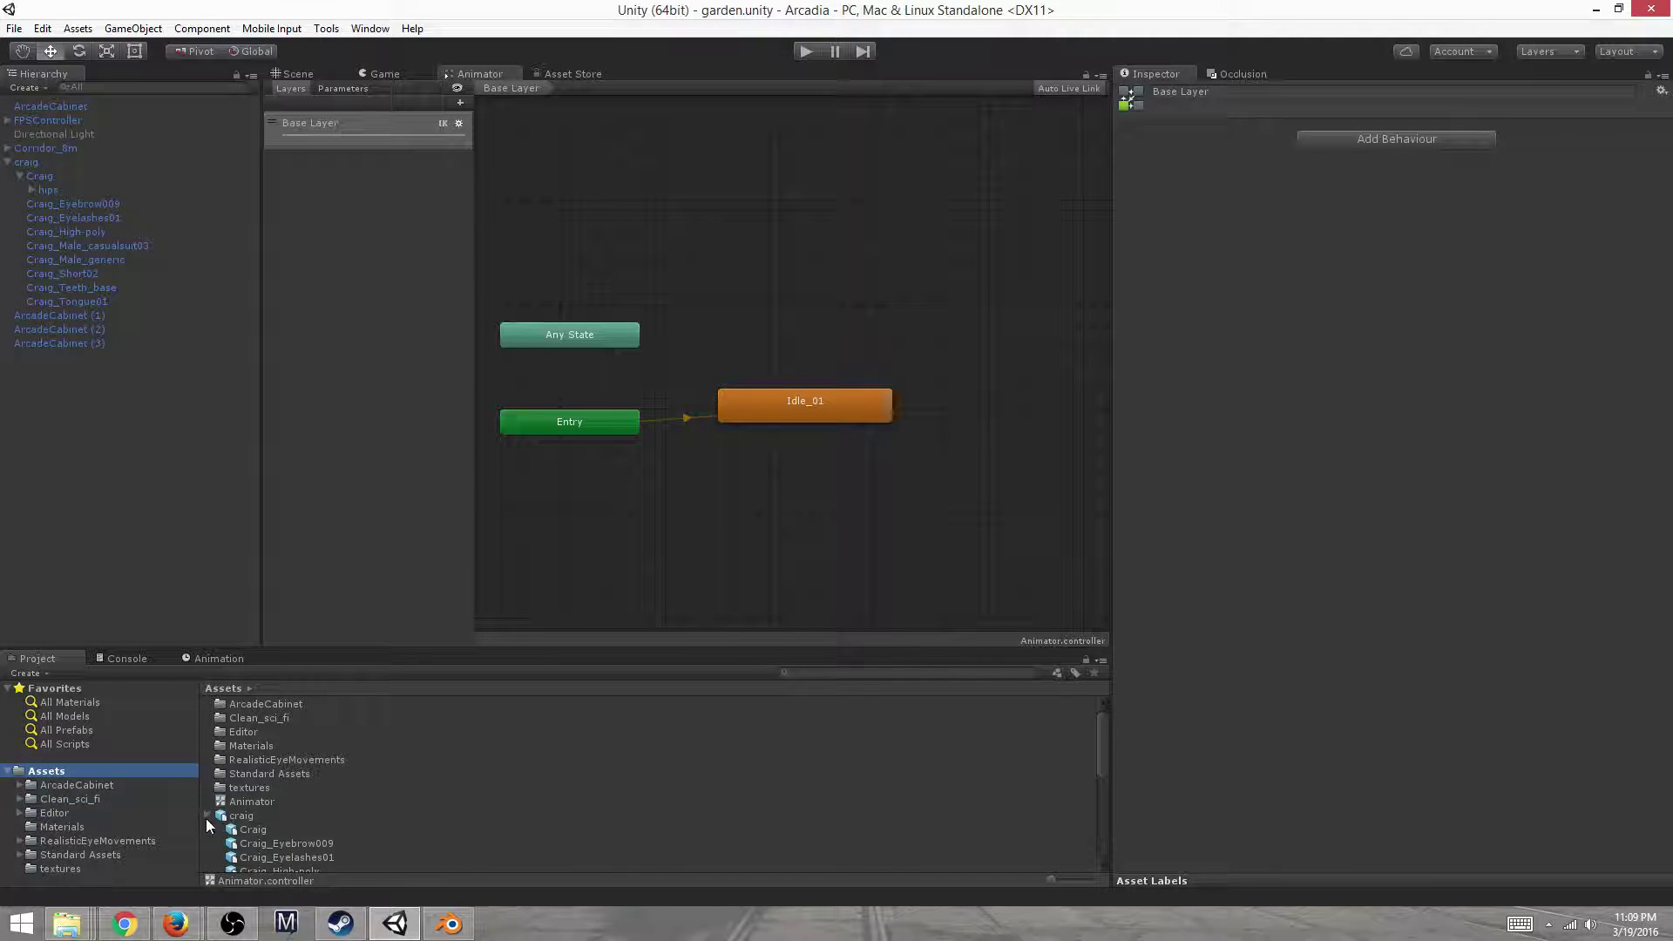
click(206, 817)
right_click(357, 828)
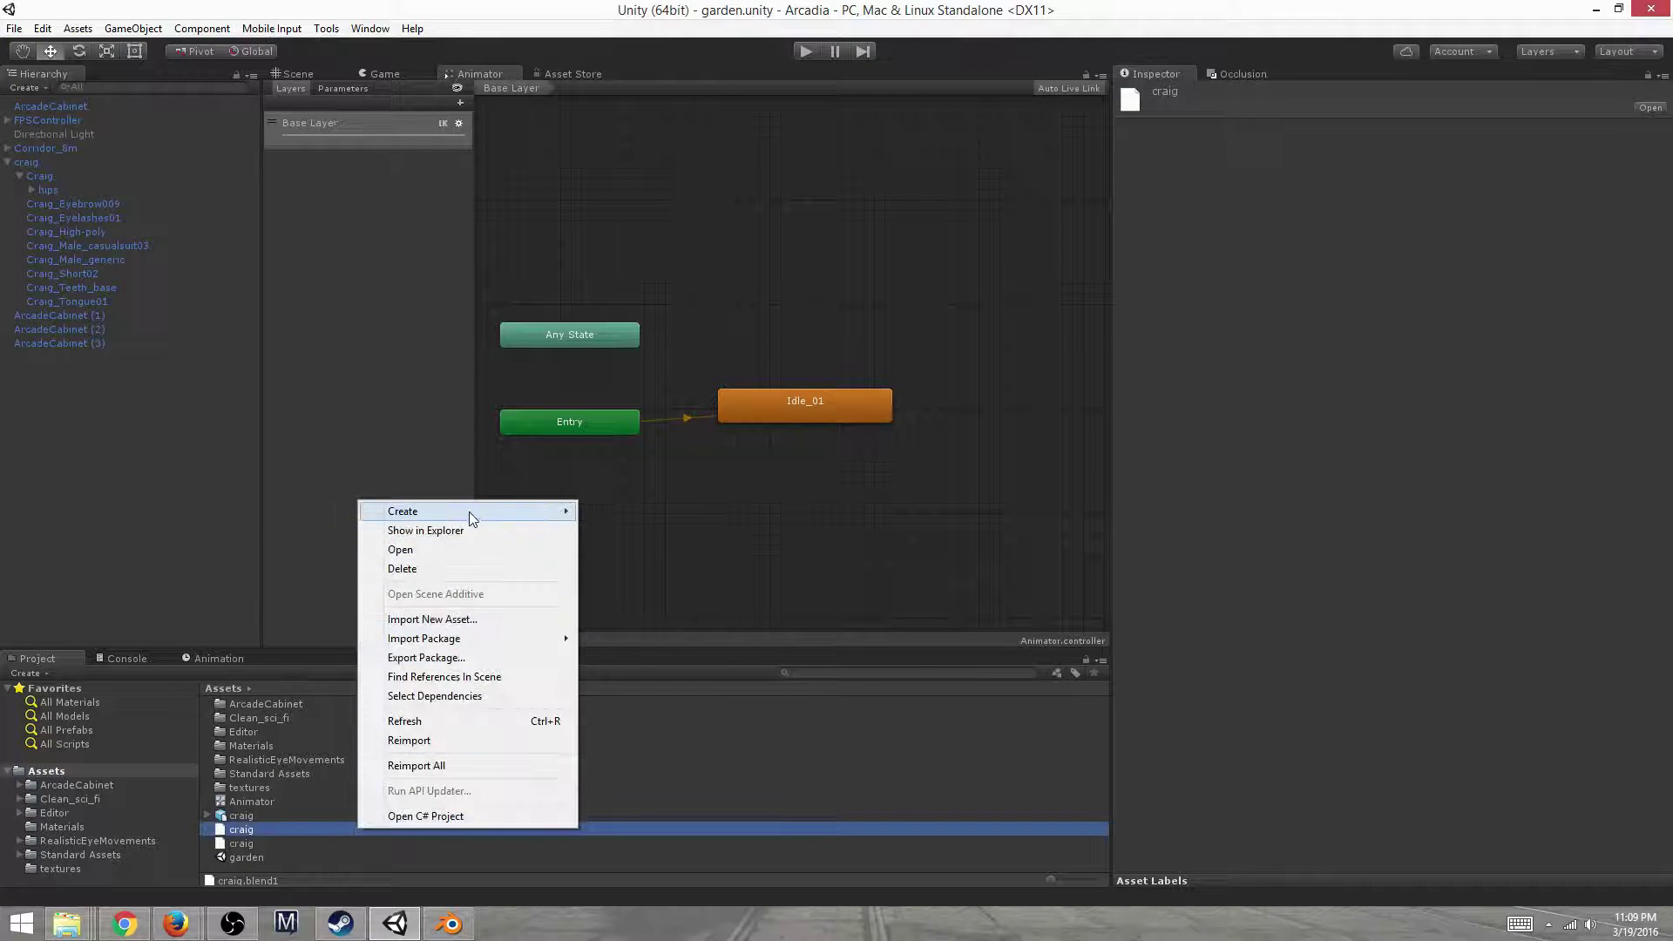
mouse_move(469, 510)
click(289, 40)
text(Sd)
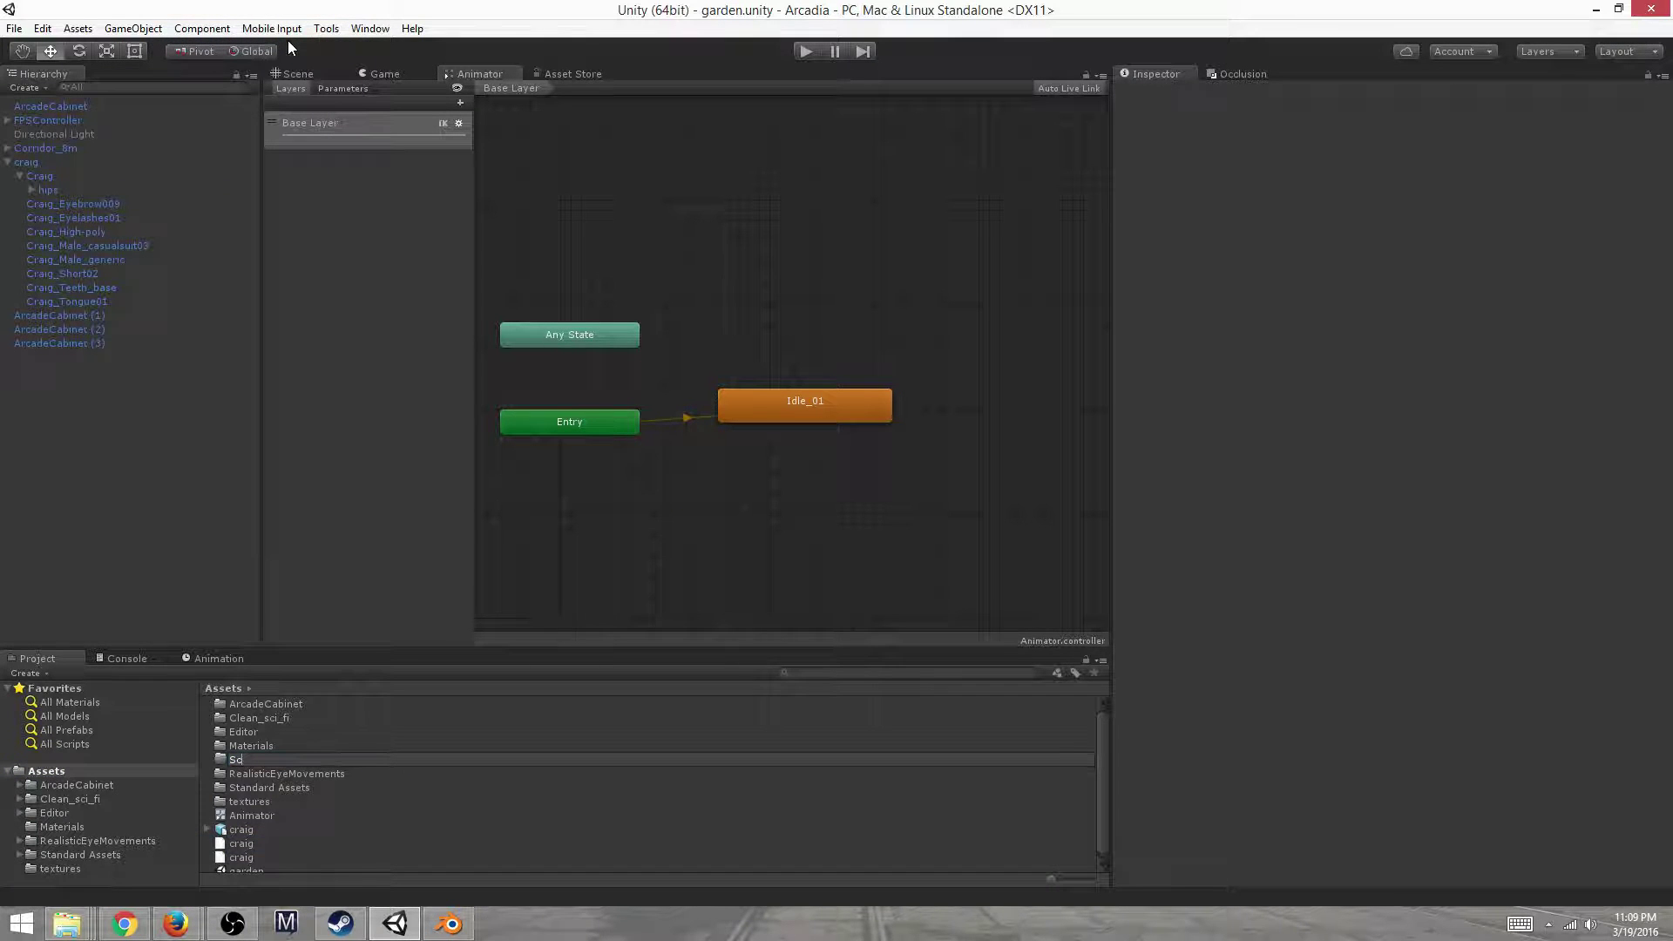
text(ripts)
key(Return)
key(Return)
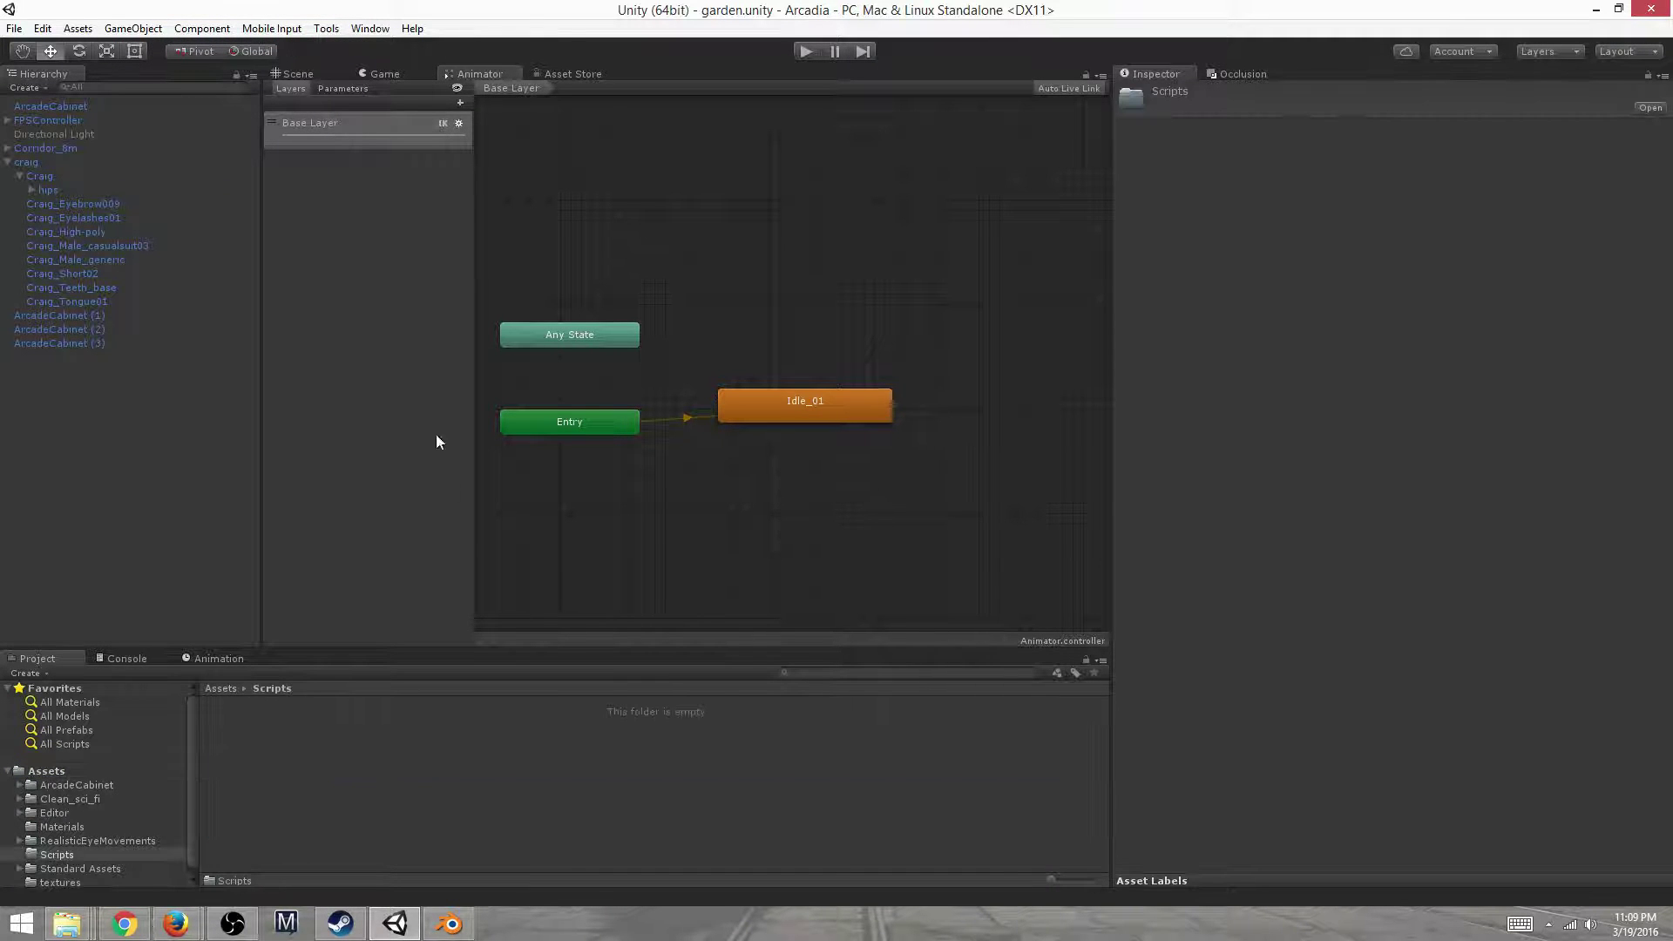
Create the 'AttentionController' C# script in Scripts and attach it to craig
right_click(513, 764)
mouse_move(619, 445)
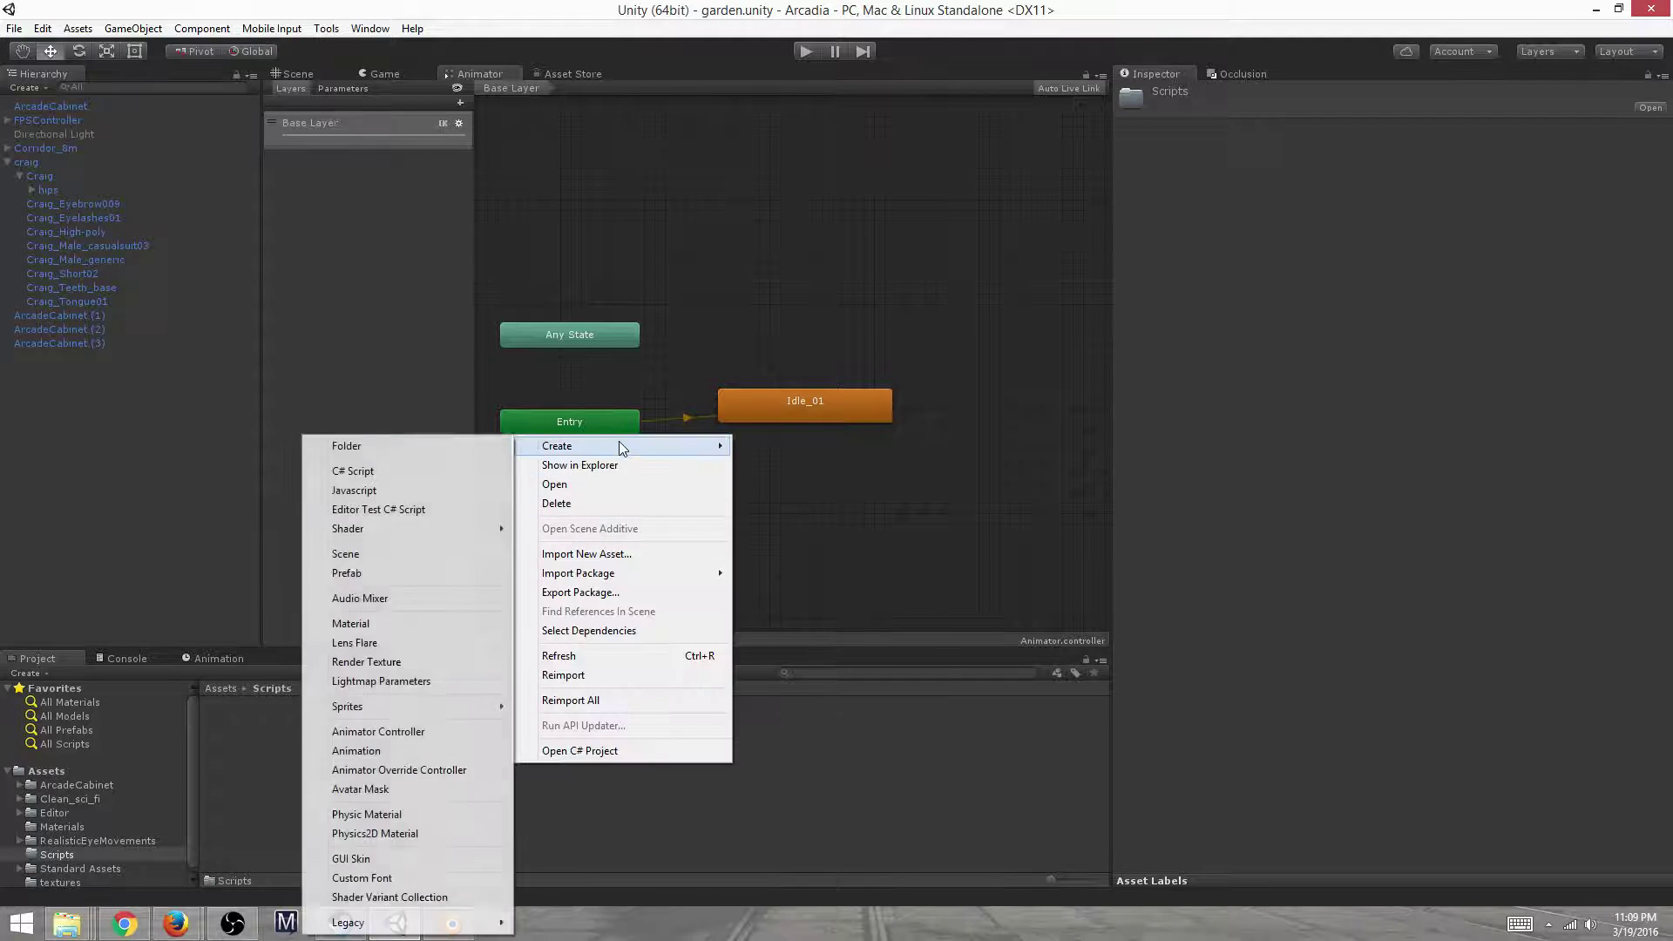
click(470, 472)
text(Attentio)
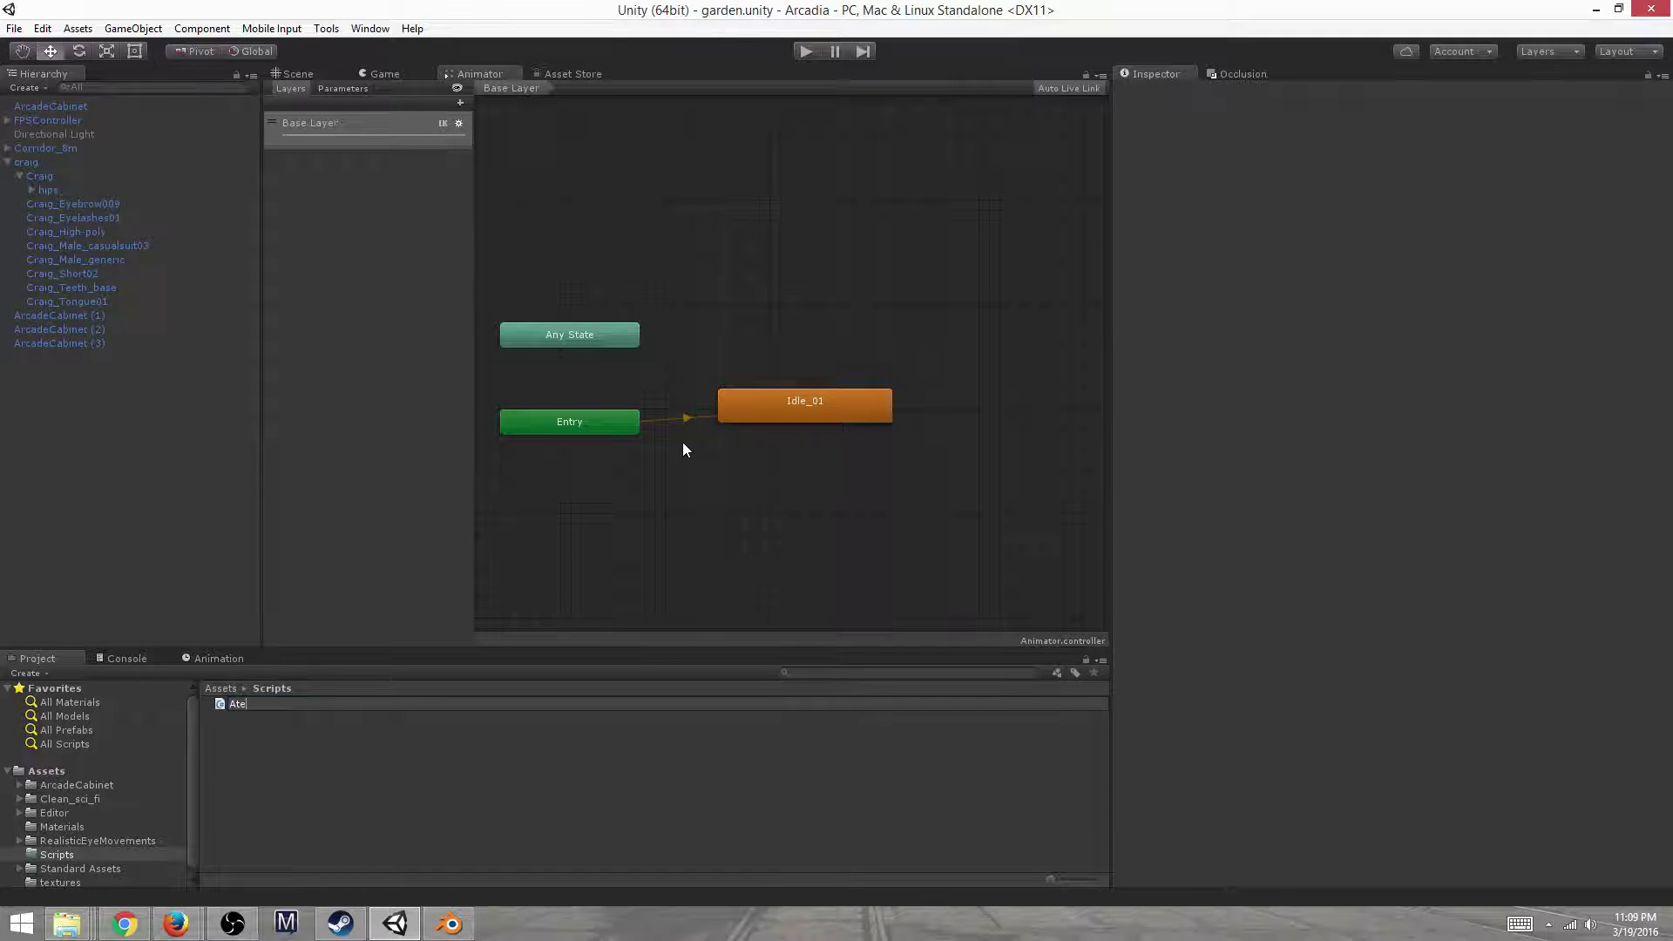
text(nController)
key(Return)
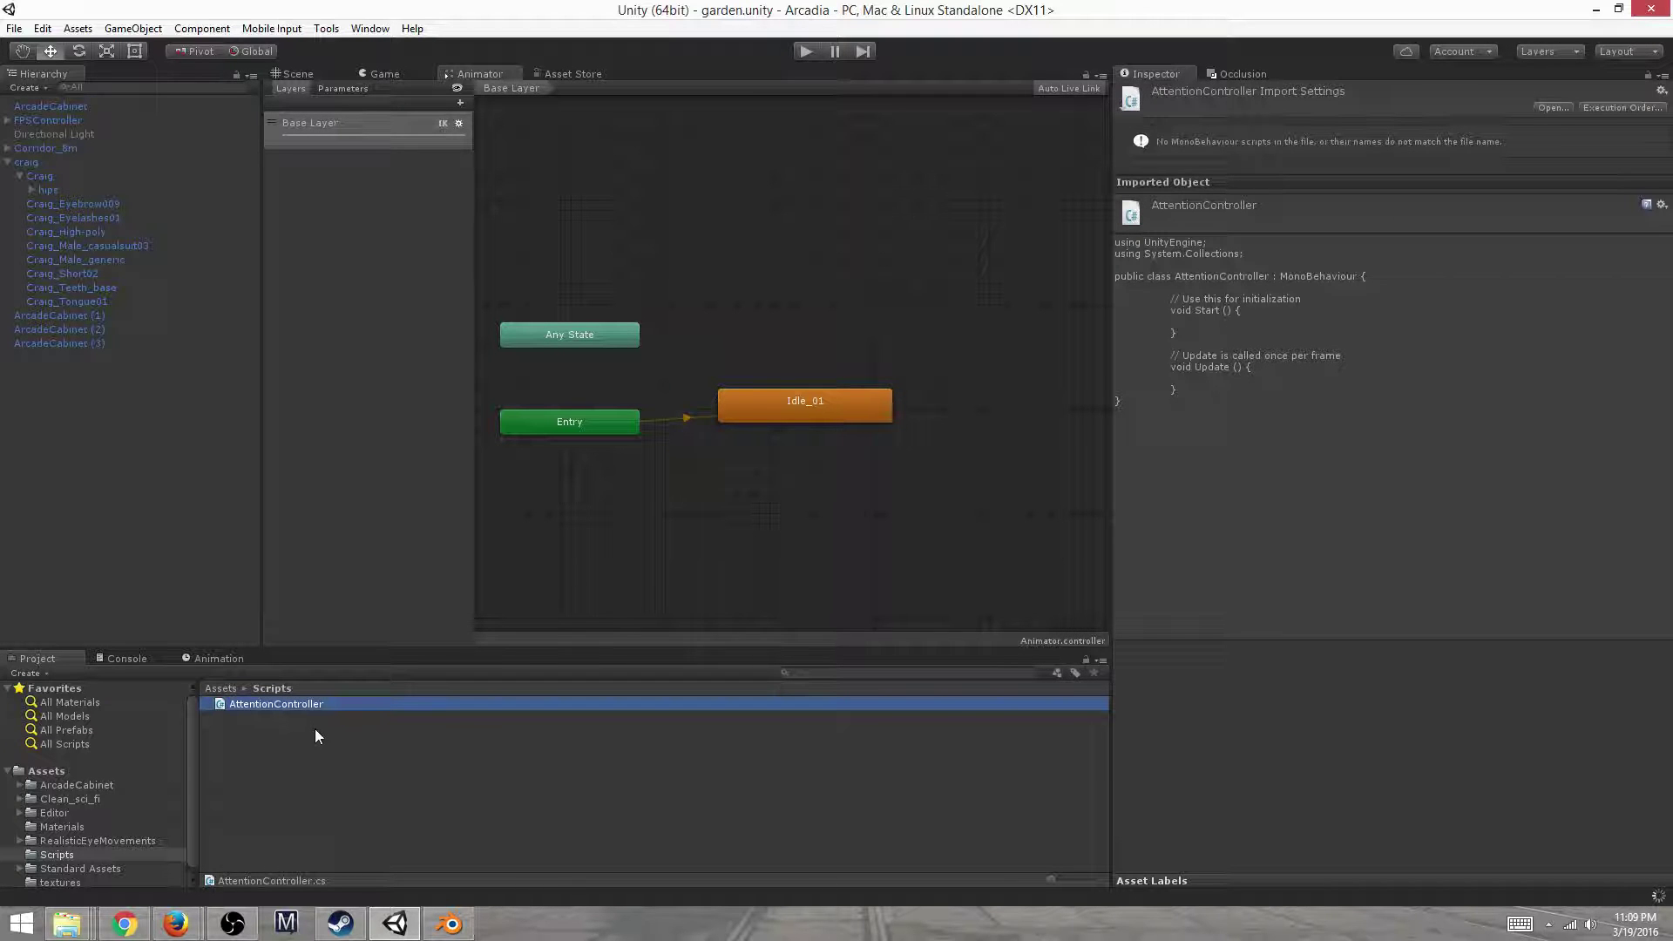
drag(316, 708, 27, 164)
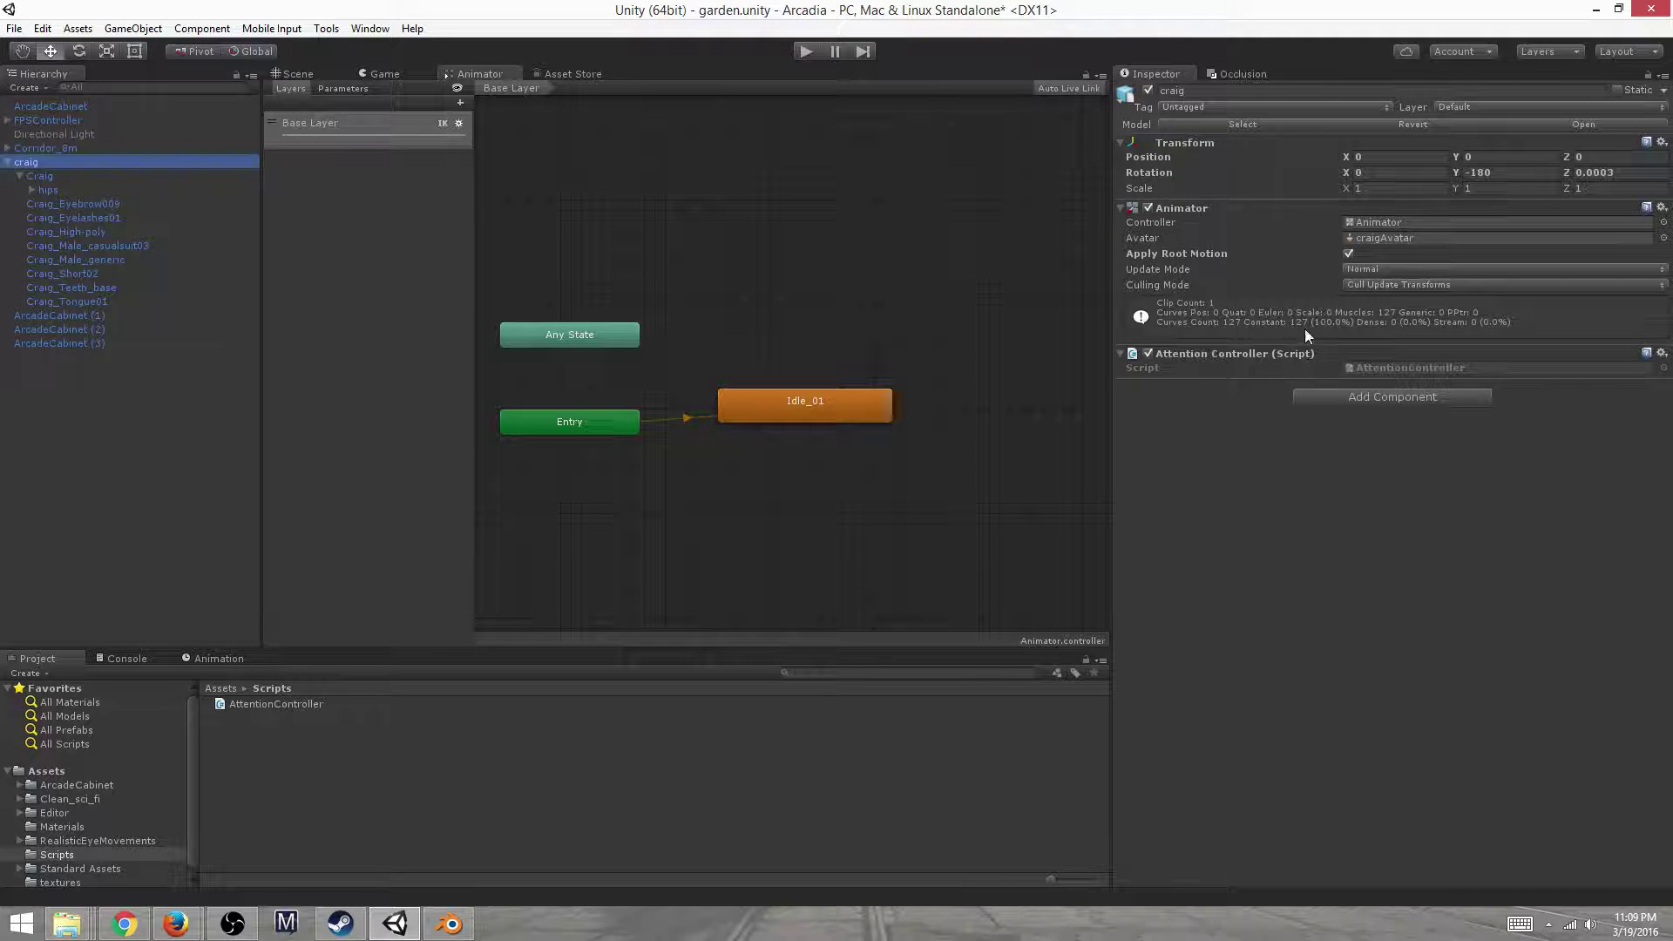
click(1419, 369)
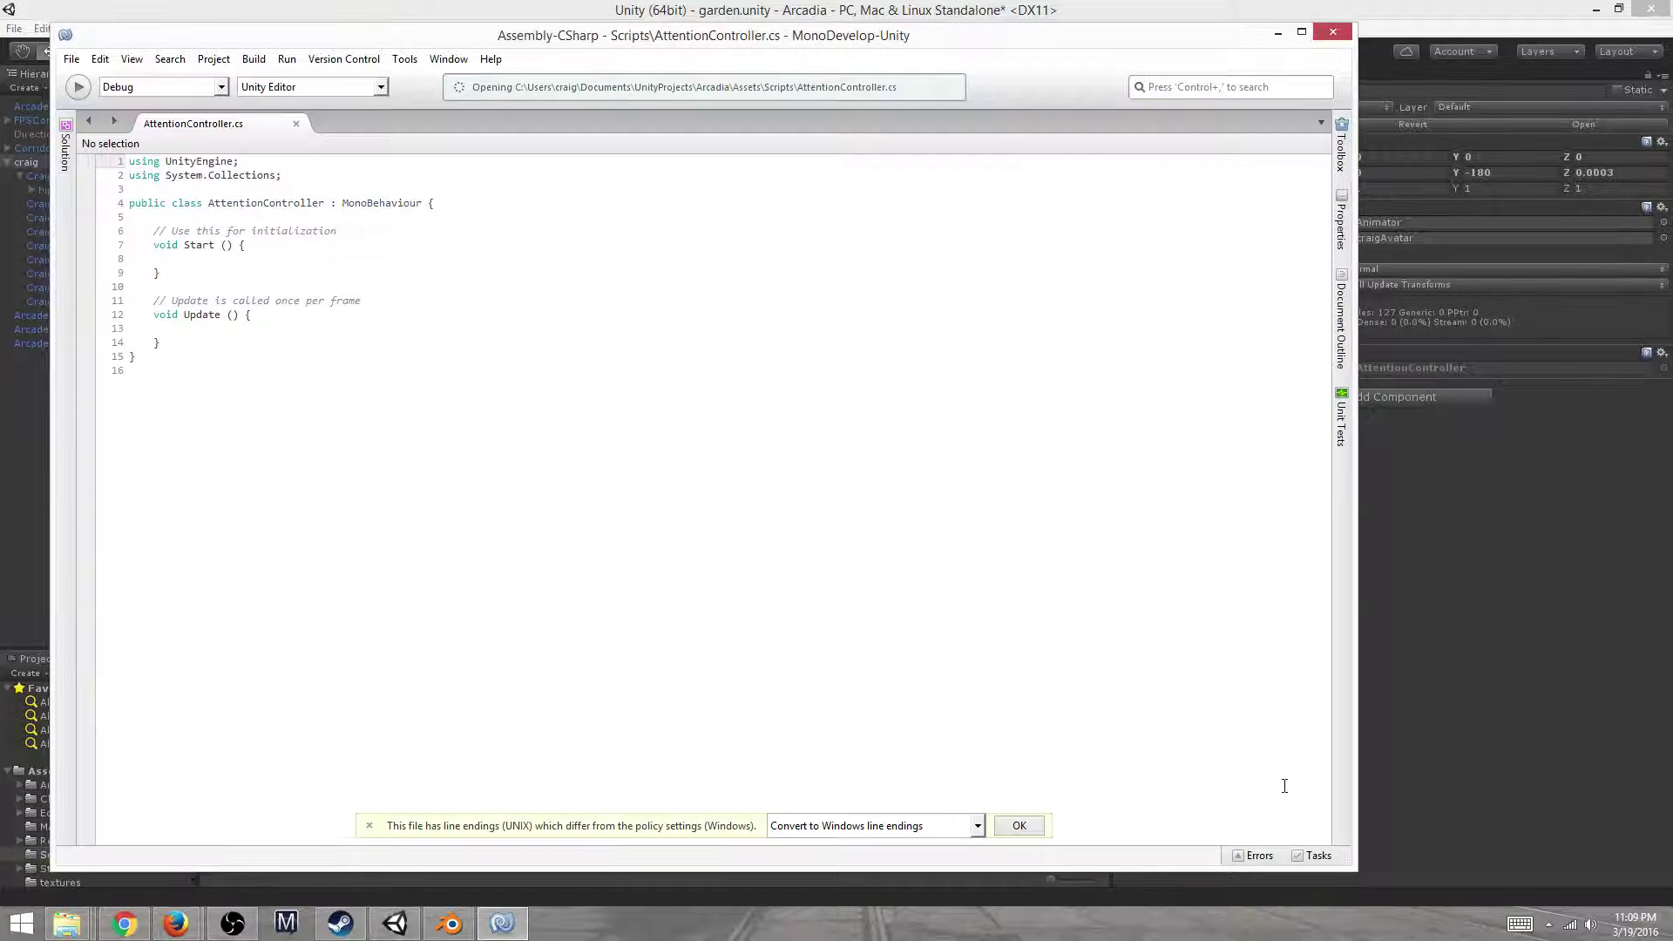
Add [RequireComponent(typeof(Animator))] above the AttentionController class declaration
click(1019, 825)
click(474, 205)
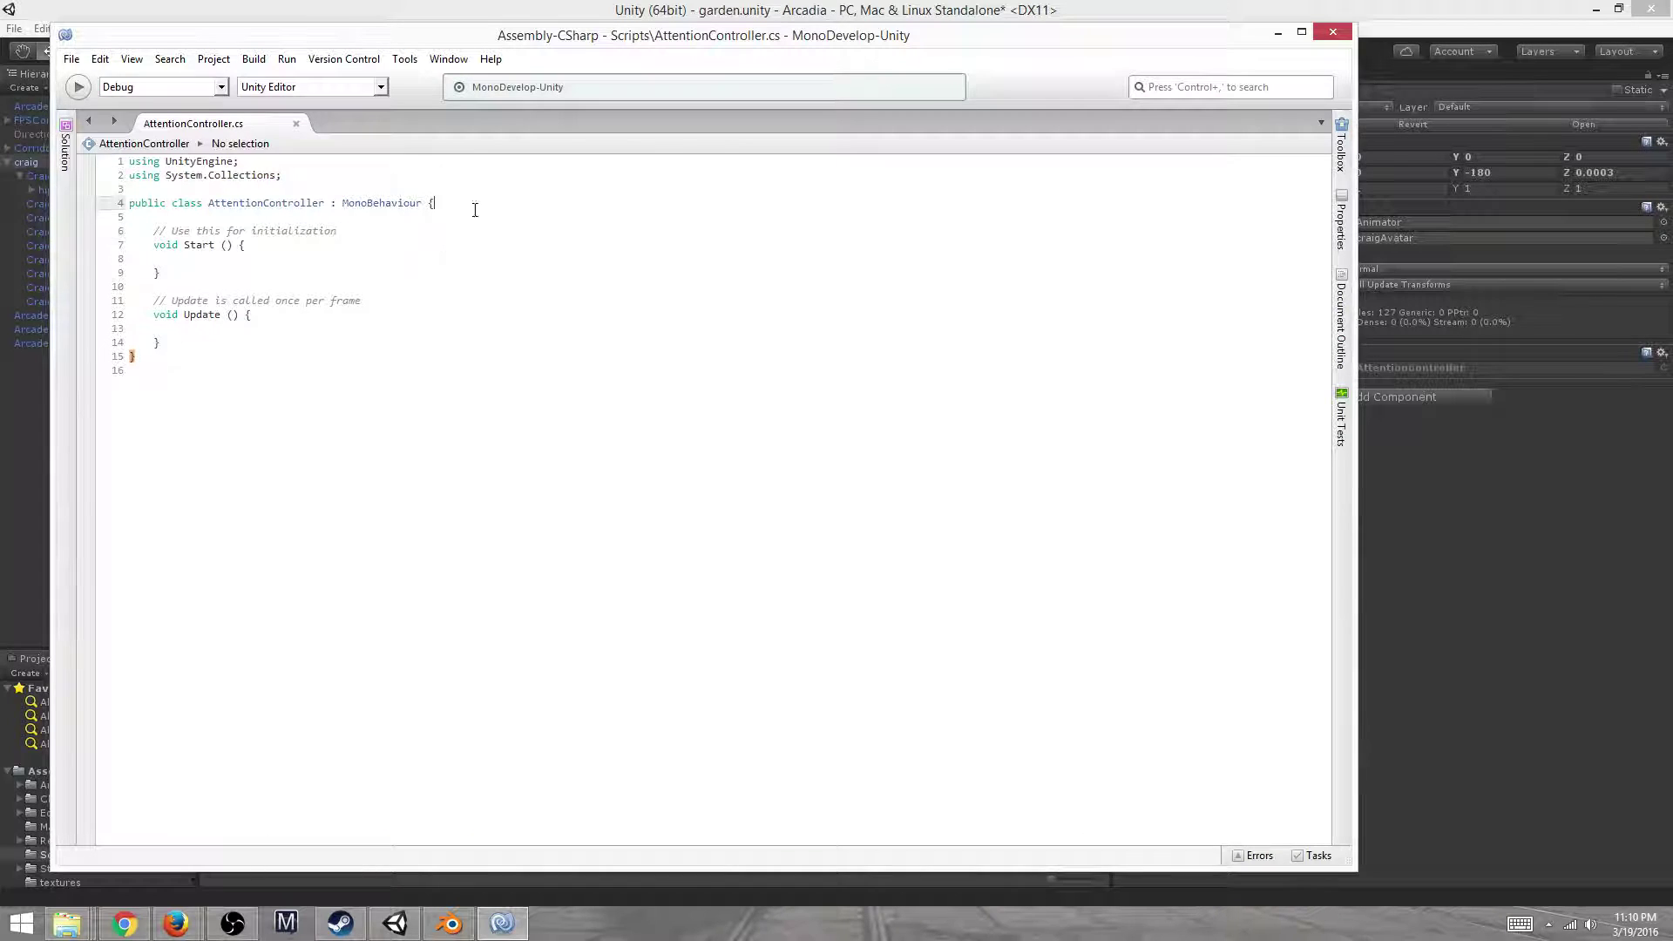
key(Home)
key(Return)
key(Up)
text([)
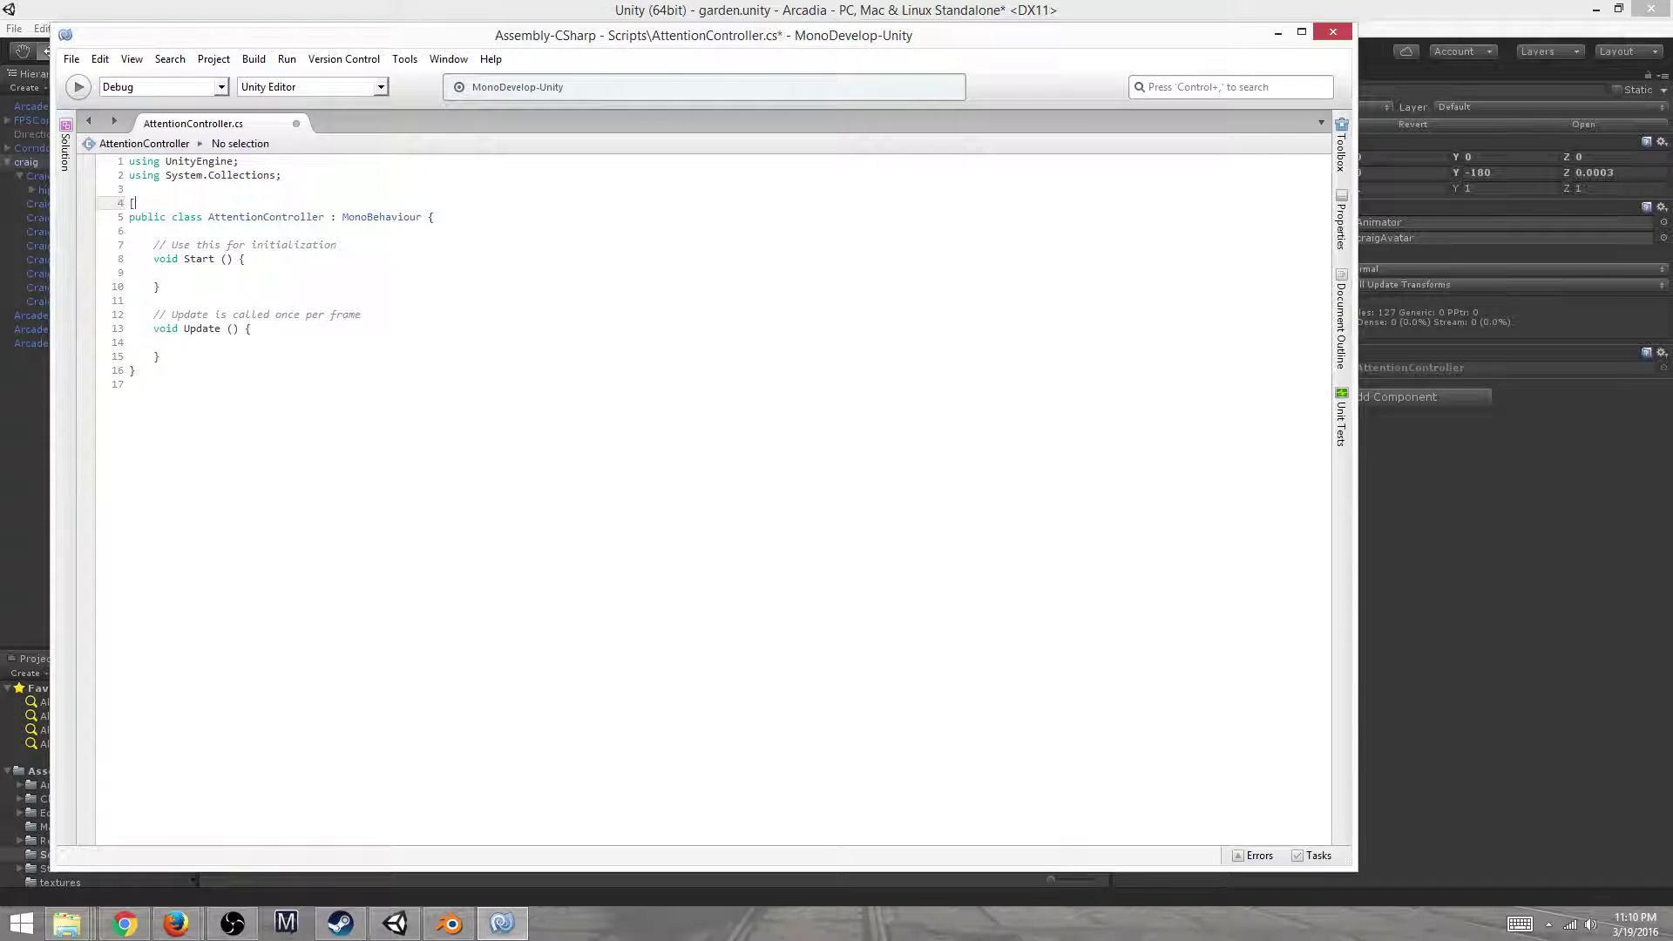
text(Require)
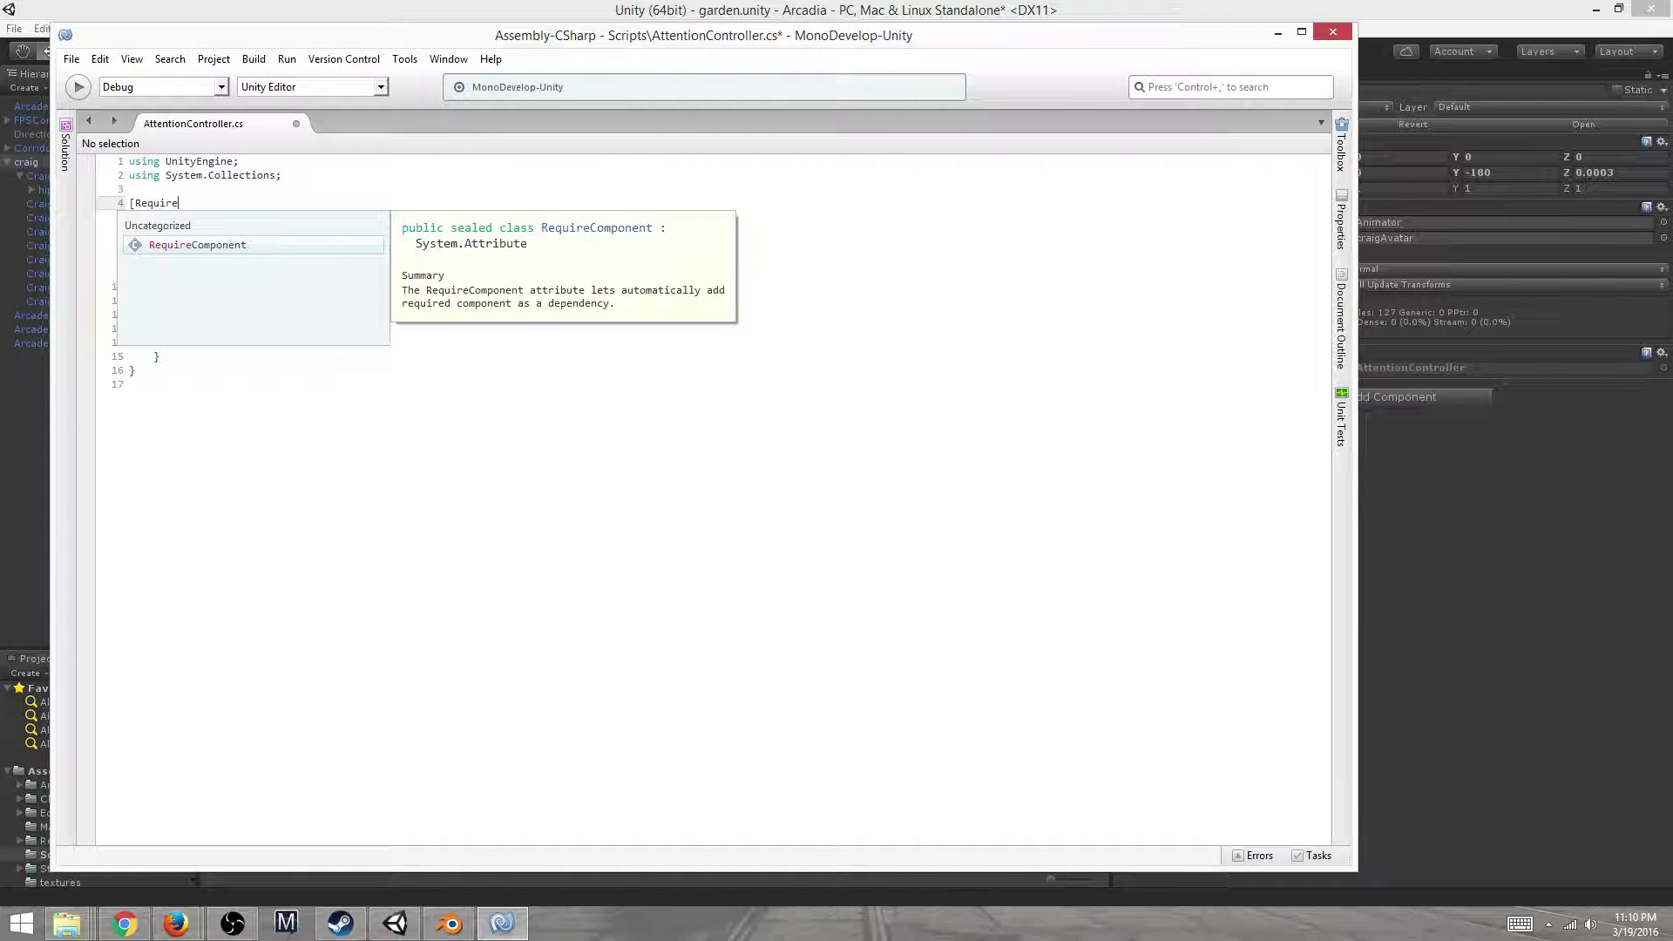
key(Return)
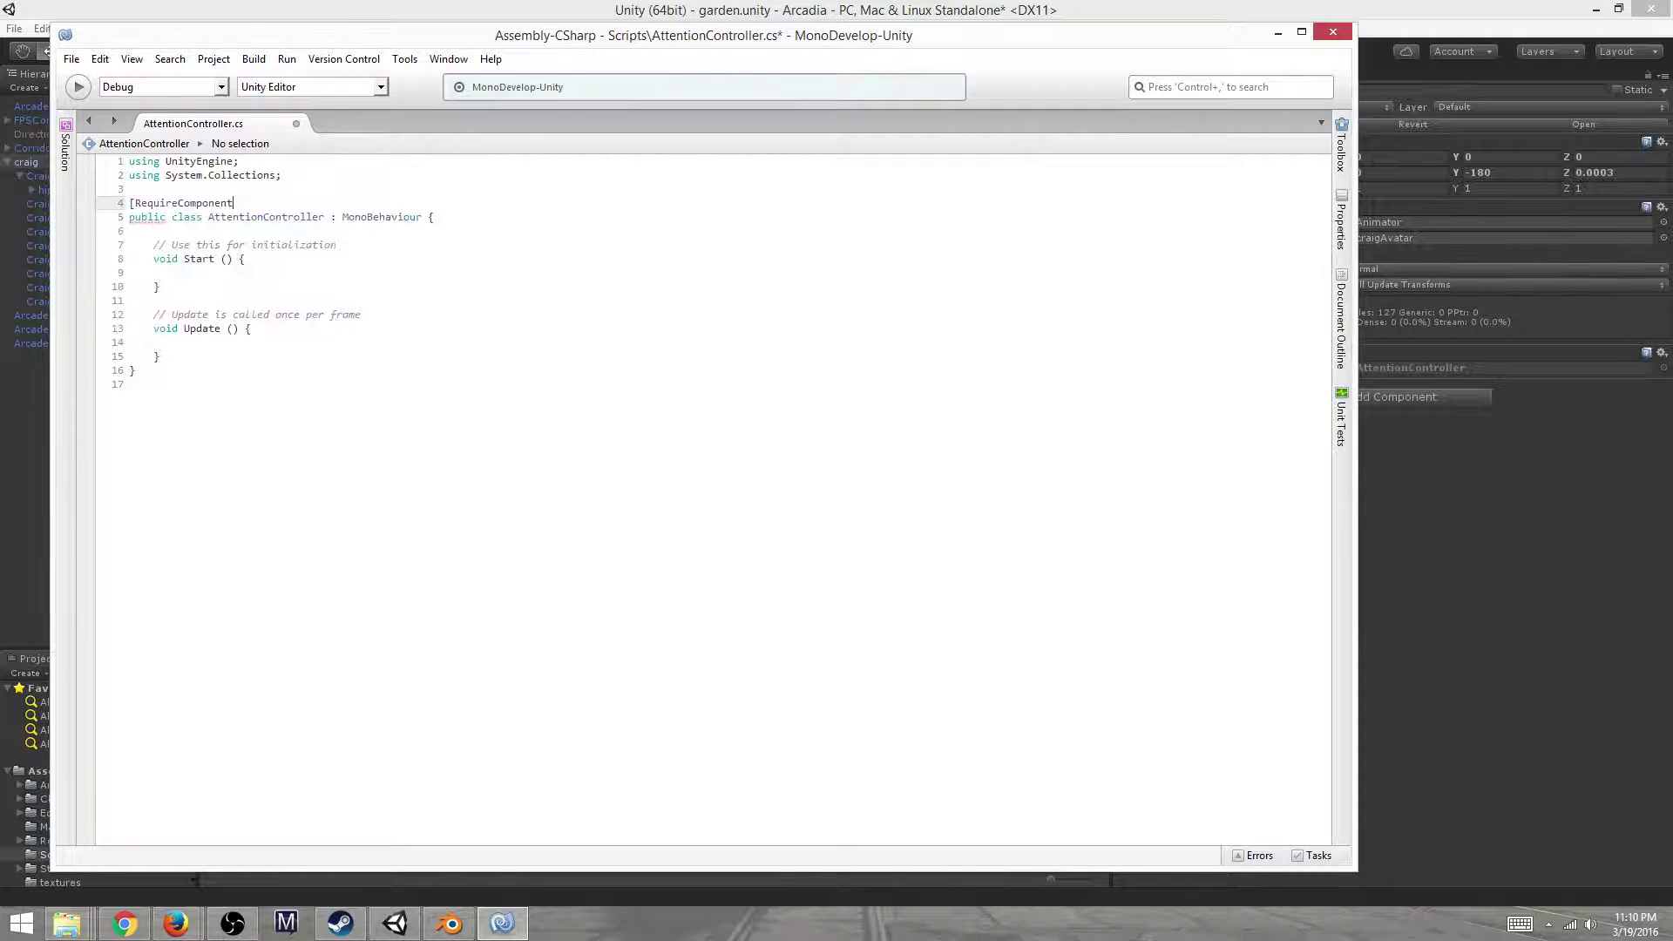
text((typeof(A)
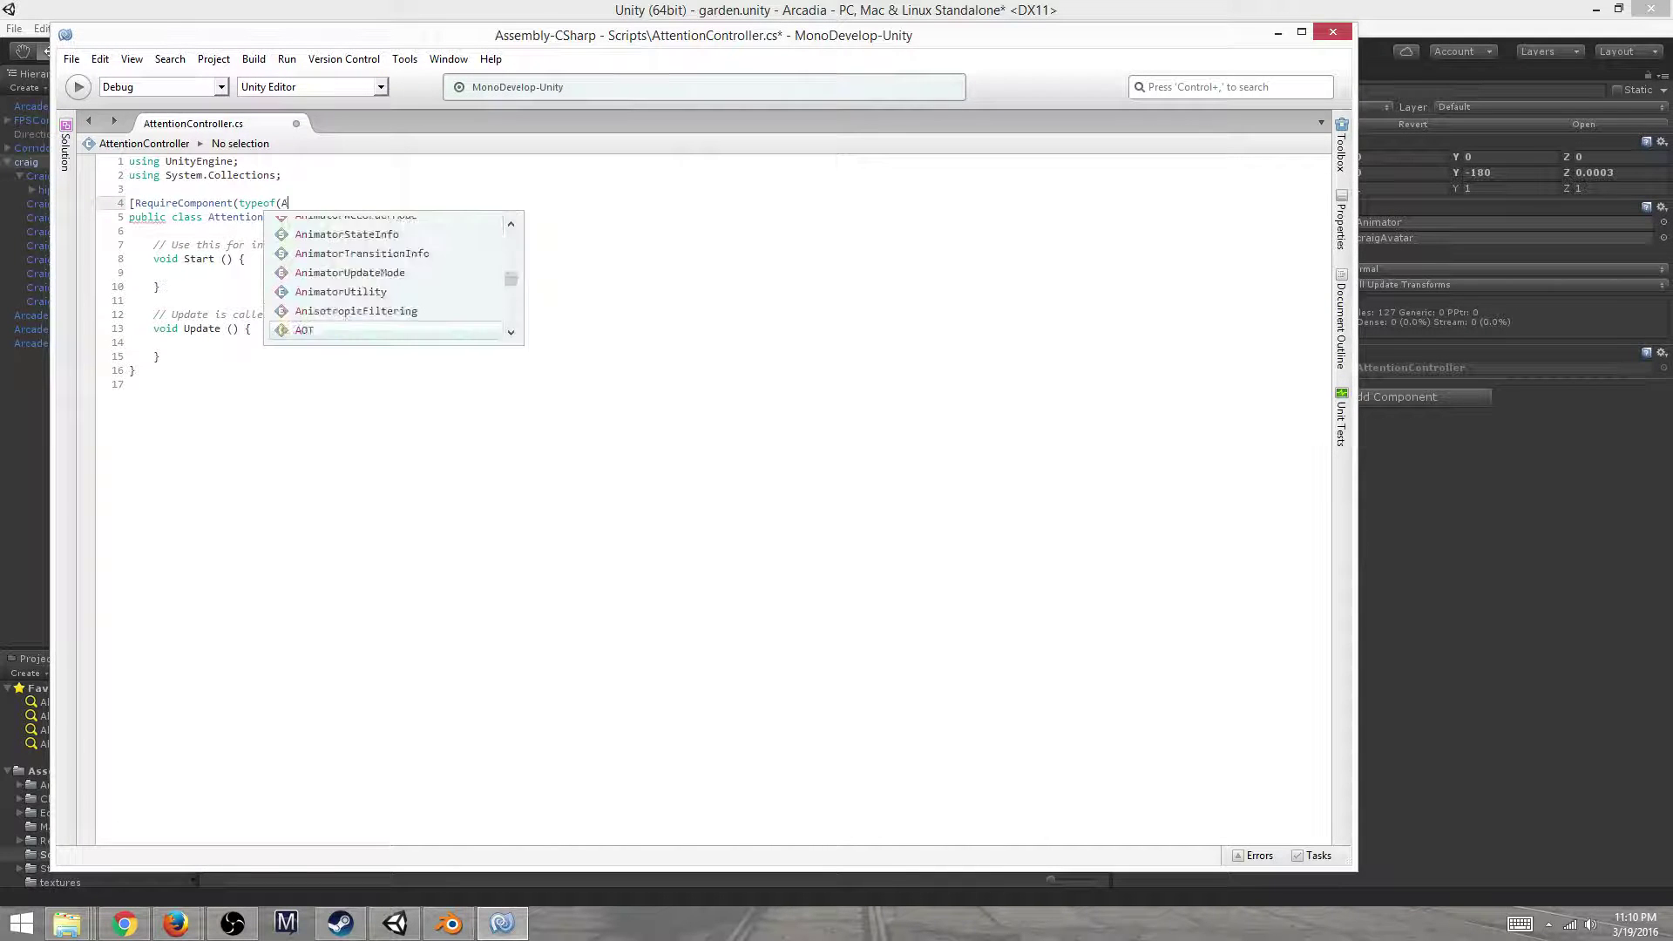
text(nimator))])
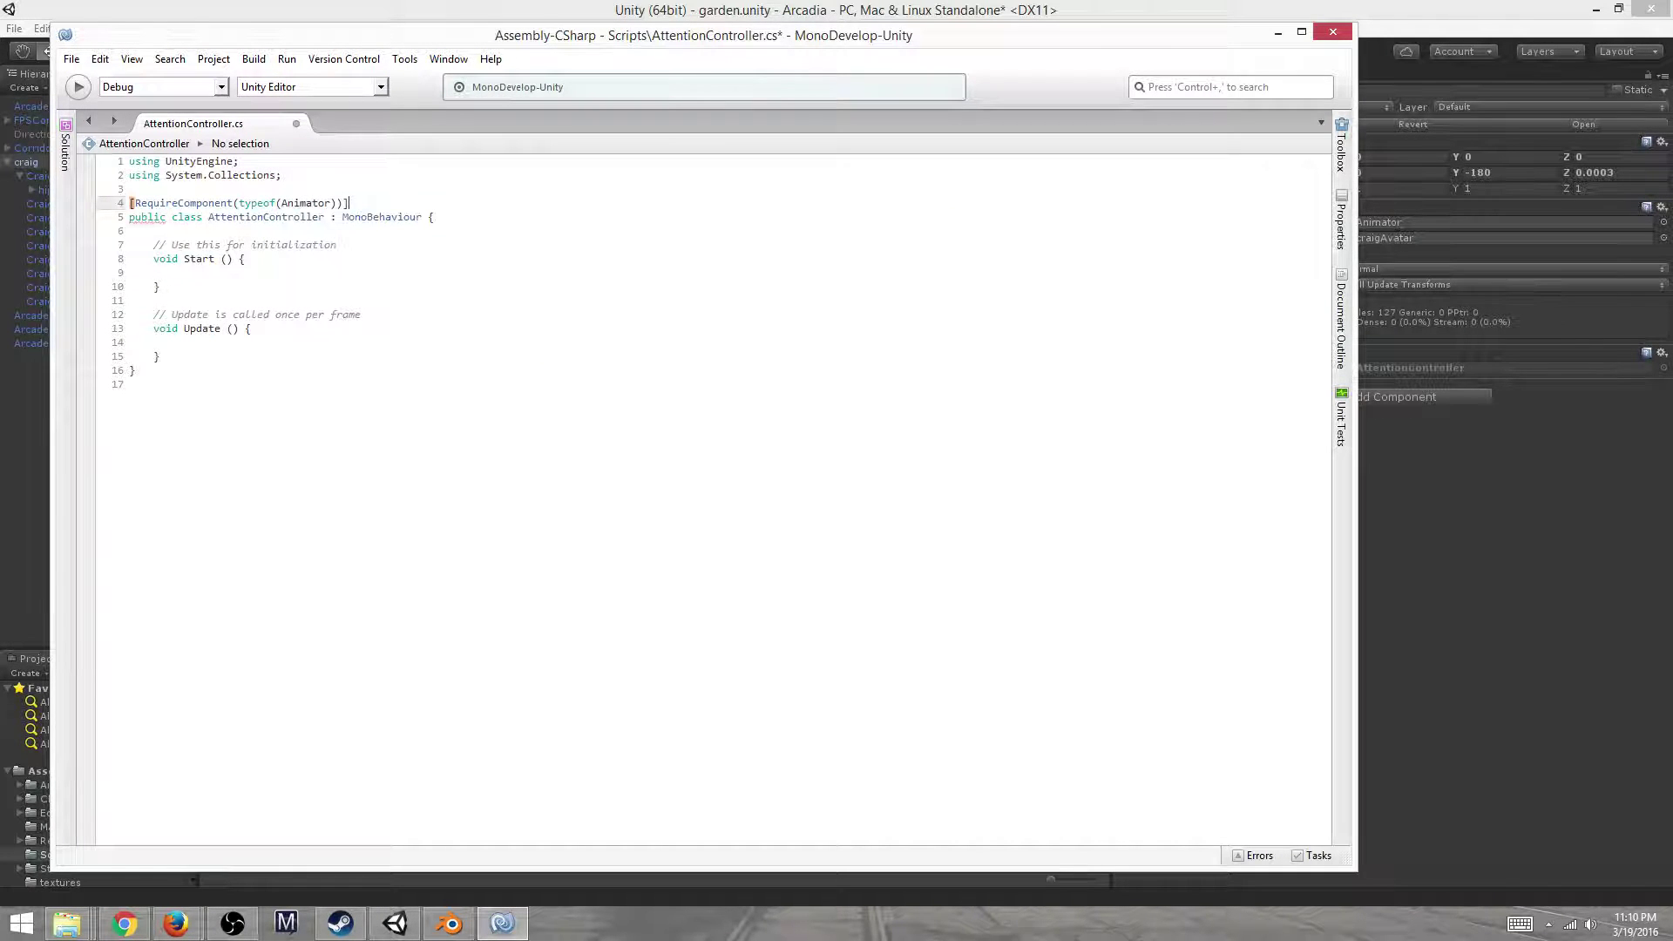
Declare a public Animator anim field inside the class
key(Down)
key(Down)
key(Return)
key(Return)
key(Up)
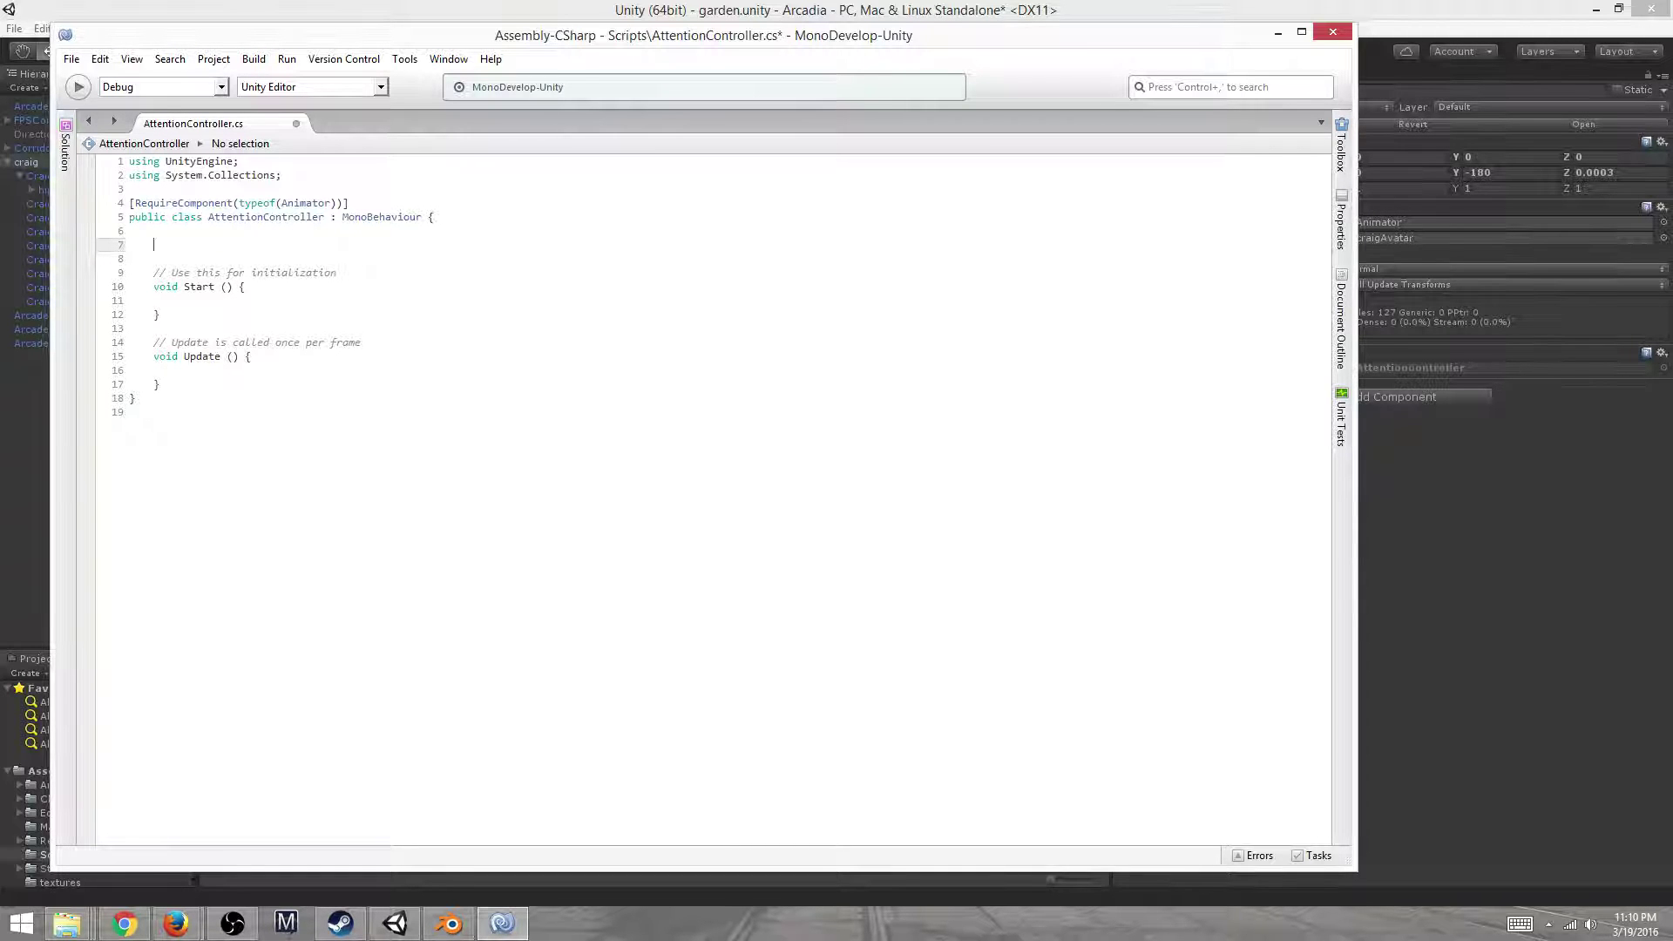
text(public Animator anim;)
Rename Start to Awake and set anim = GetComponent<Animator>(); inside it
key(Return)
key(Return)
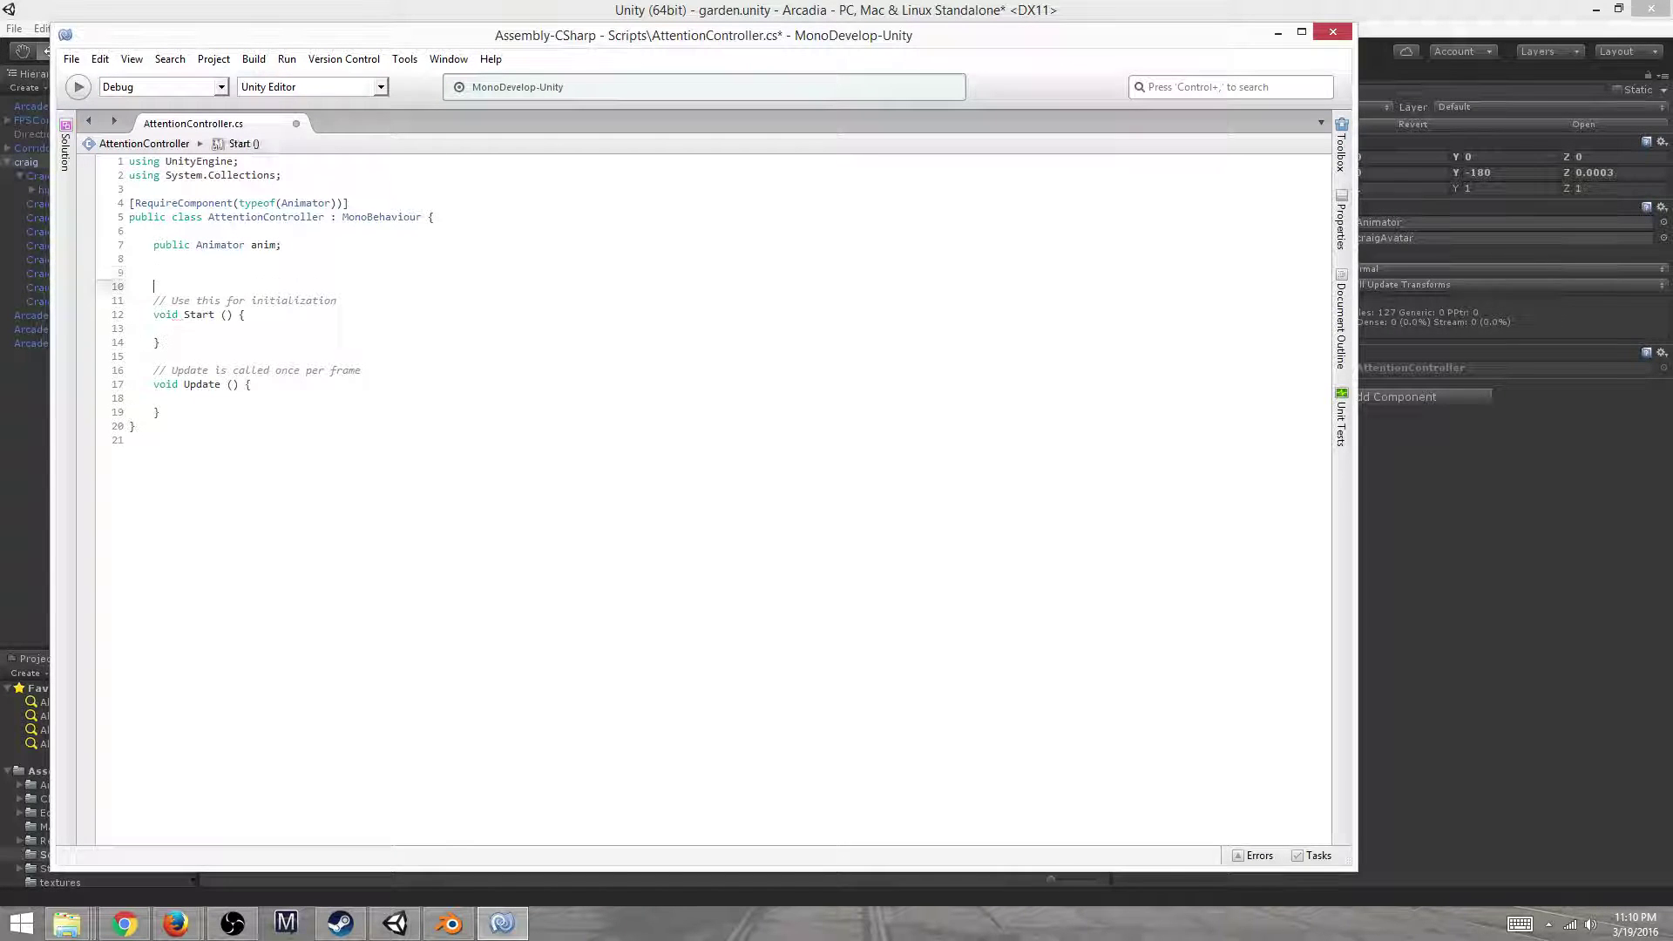
click(184, 315)
key(ctrl+shift+Right)
text(Awake)
click(154, 329)
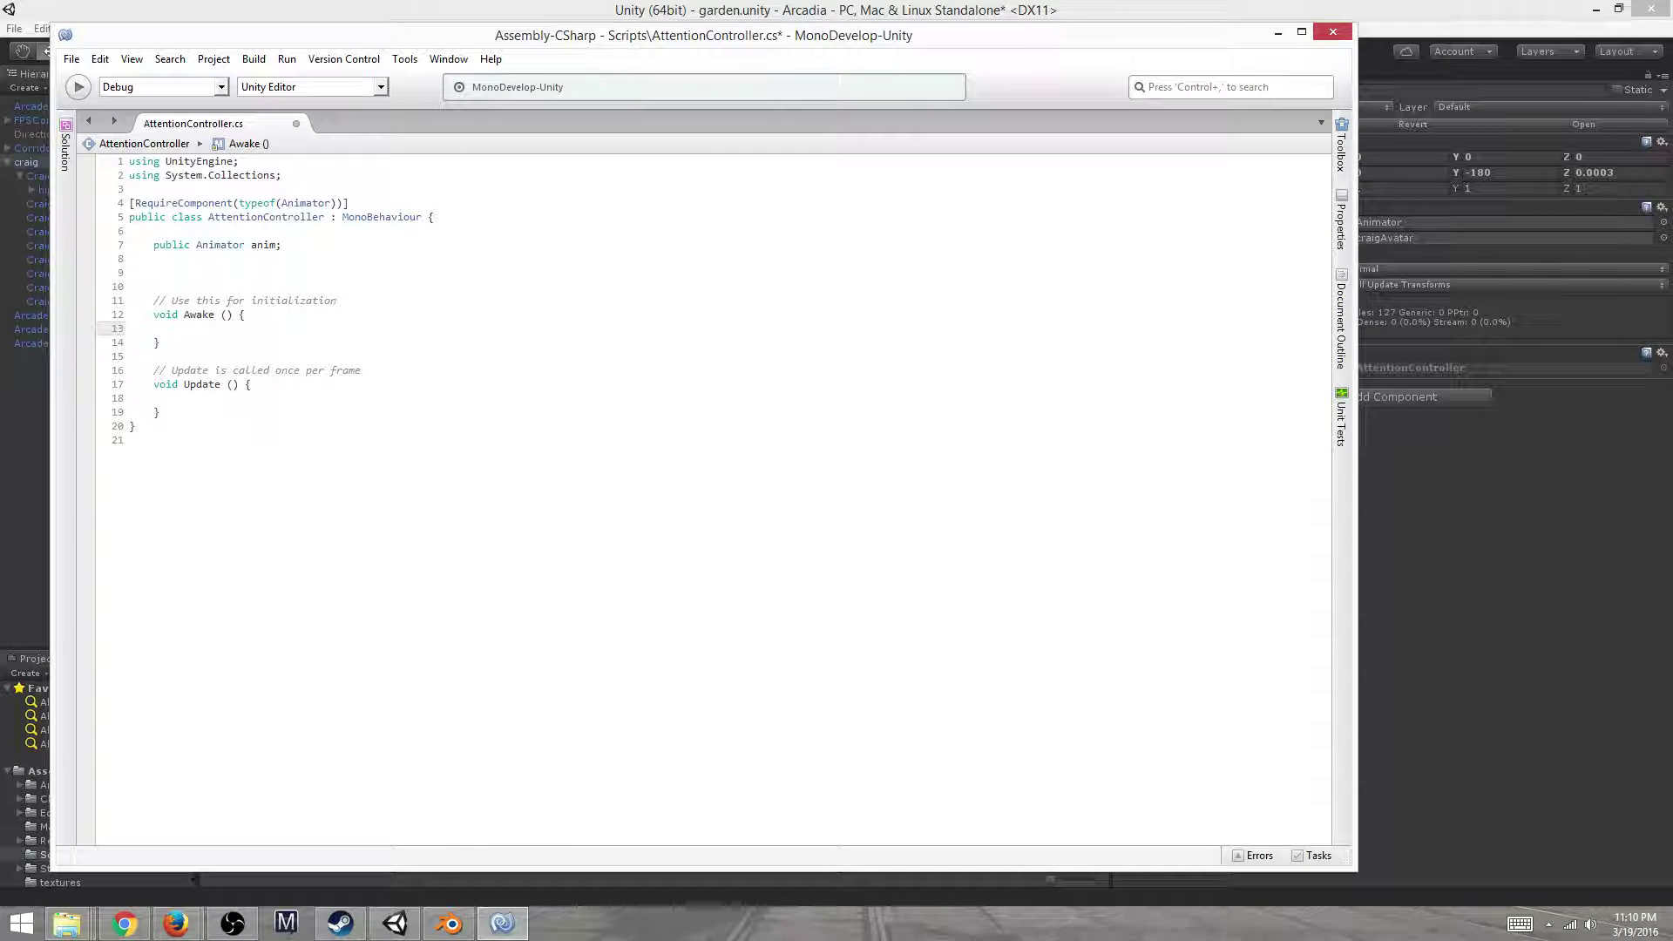
text(an)
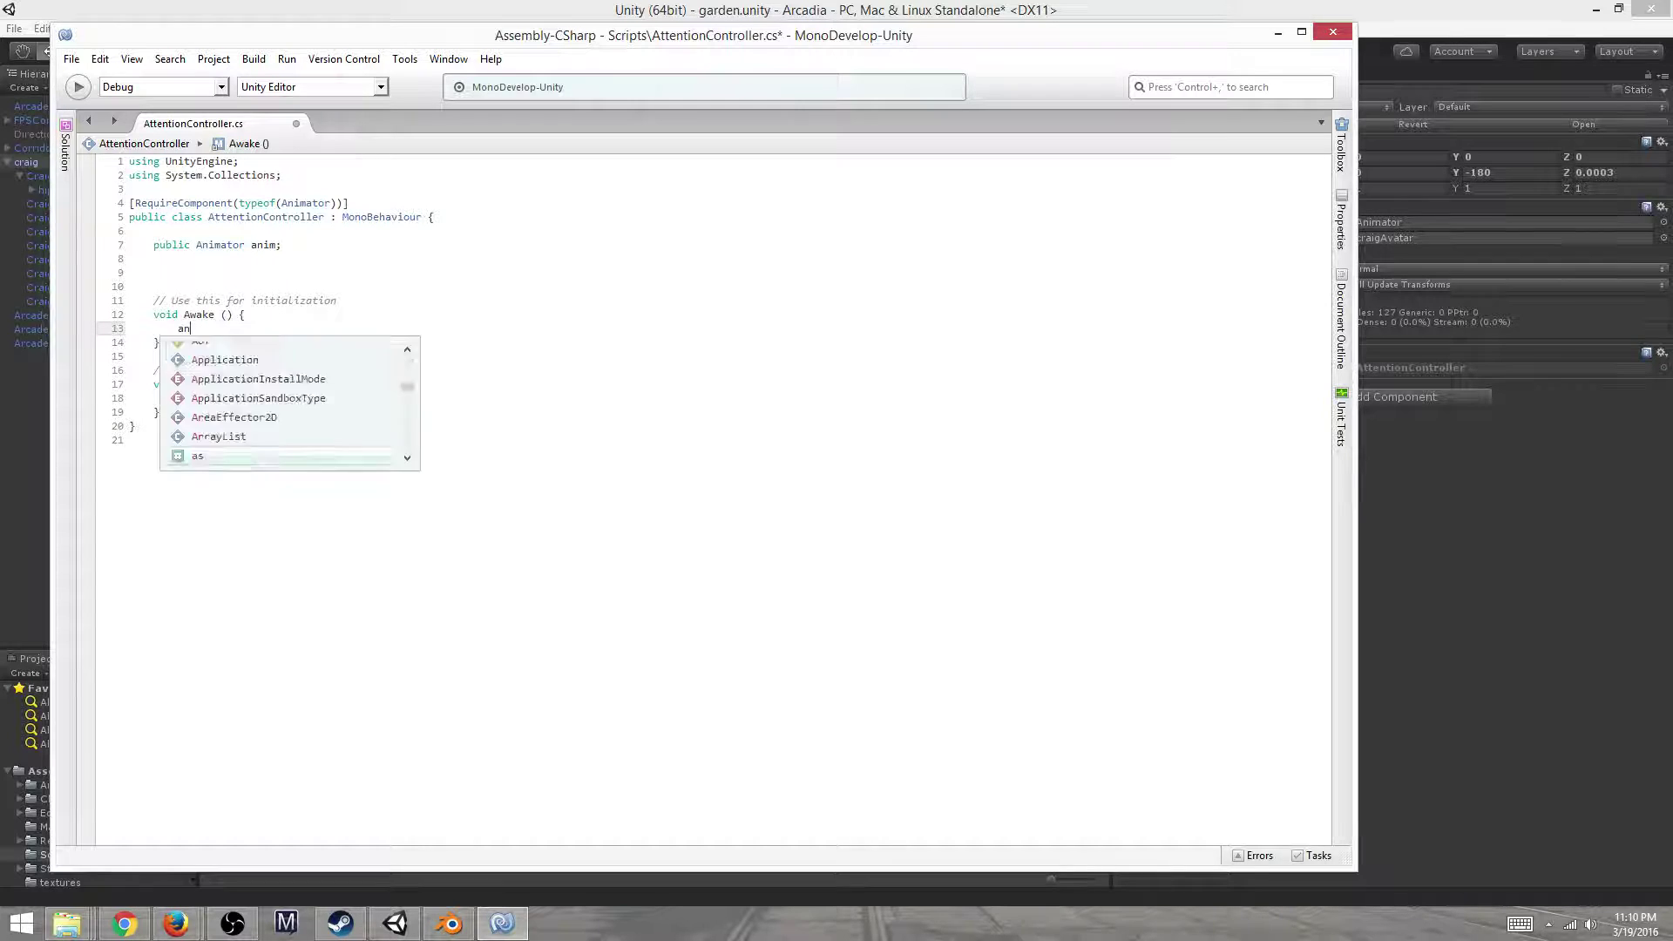
text(im = GetComponent<)
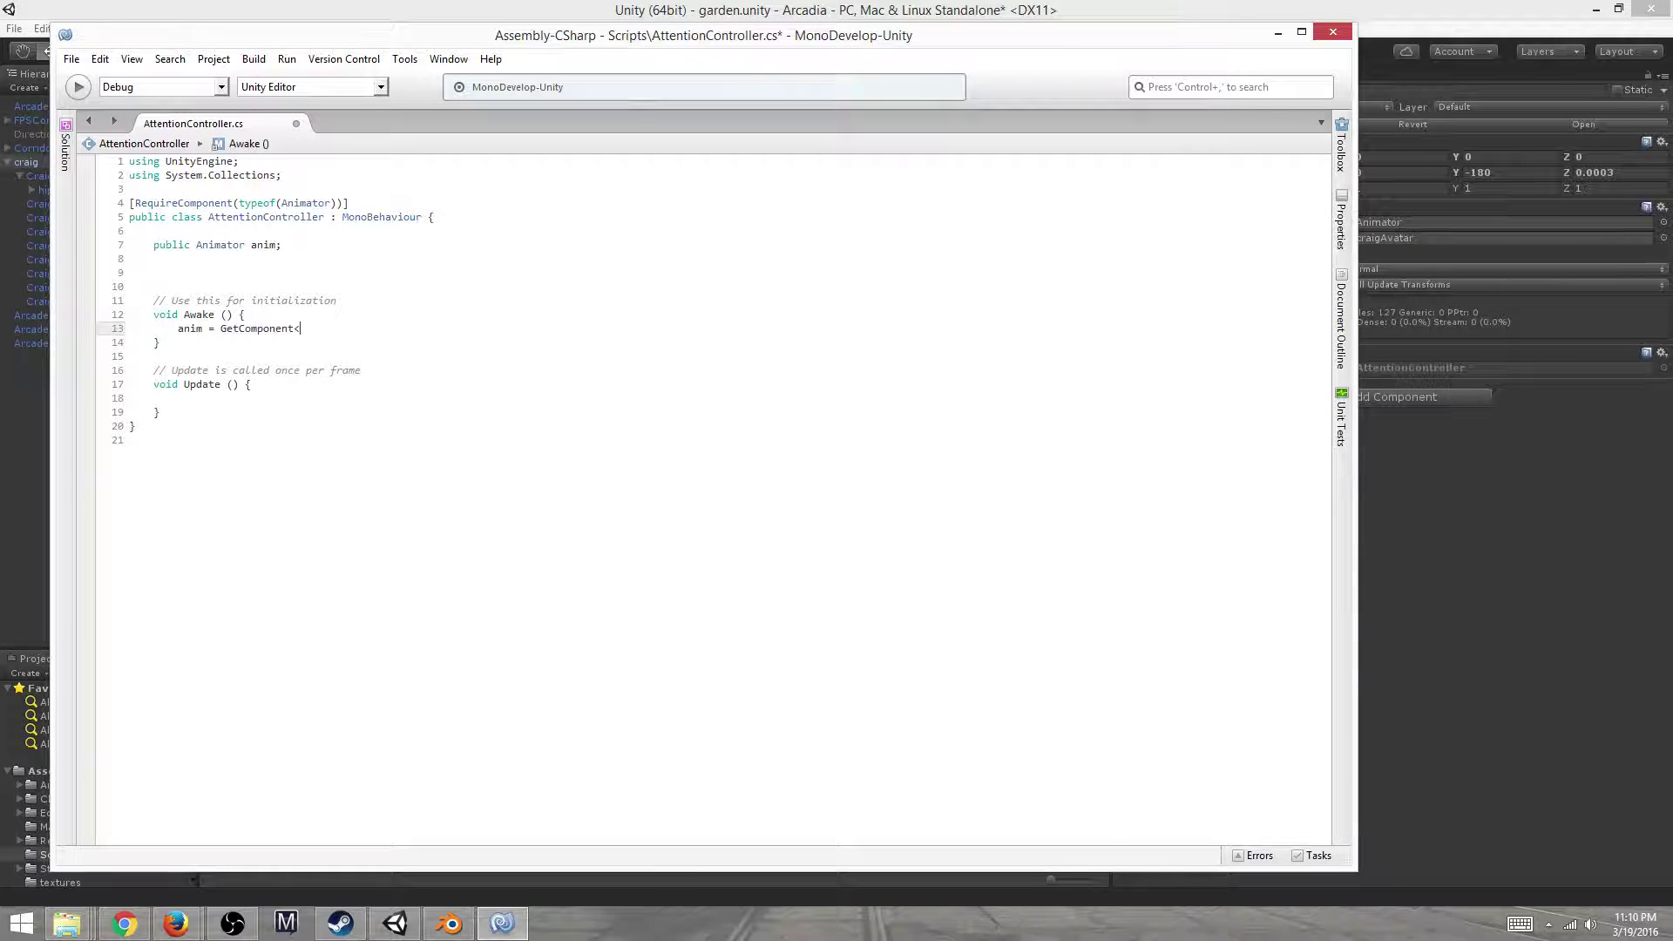
text(Animat)
key(Return)
text(> ();)
Delete the Update method and begin a void OnIKPass declaration in its place
key(Down)
key(Down)
key(Down)
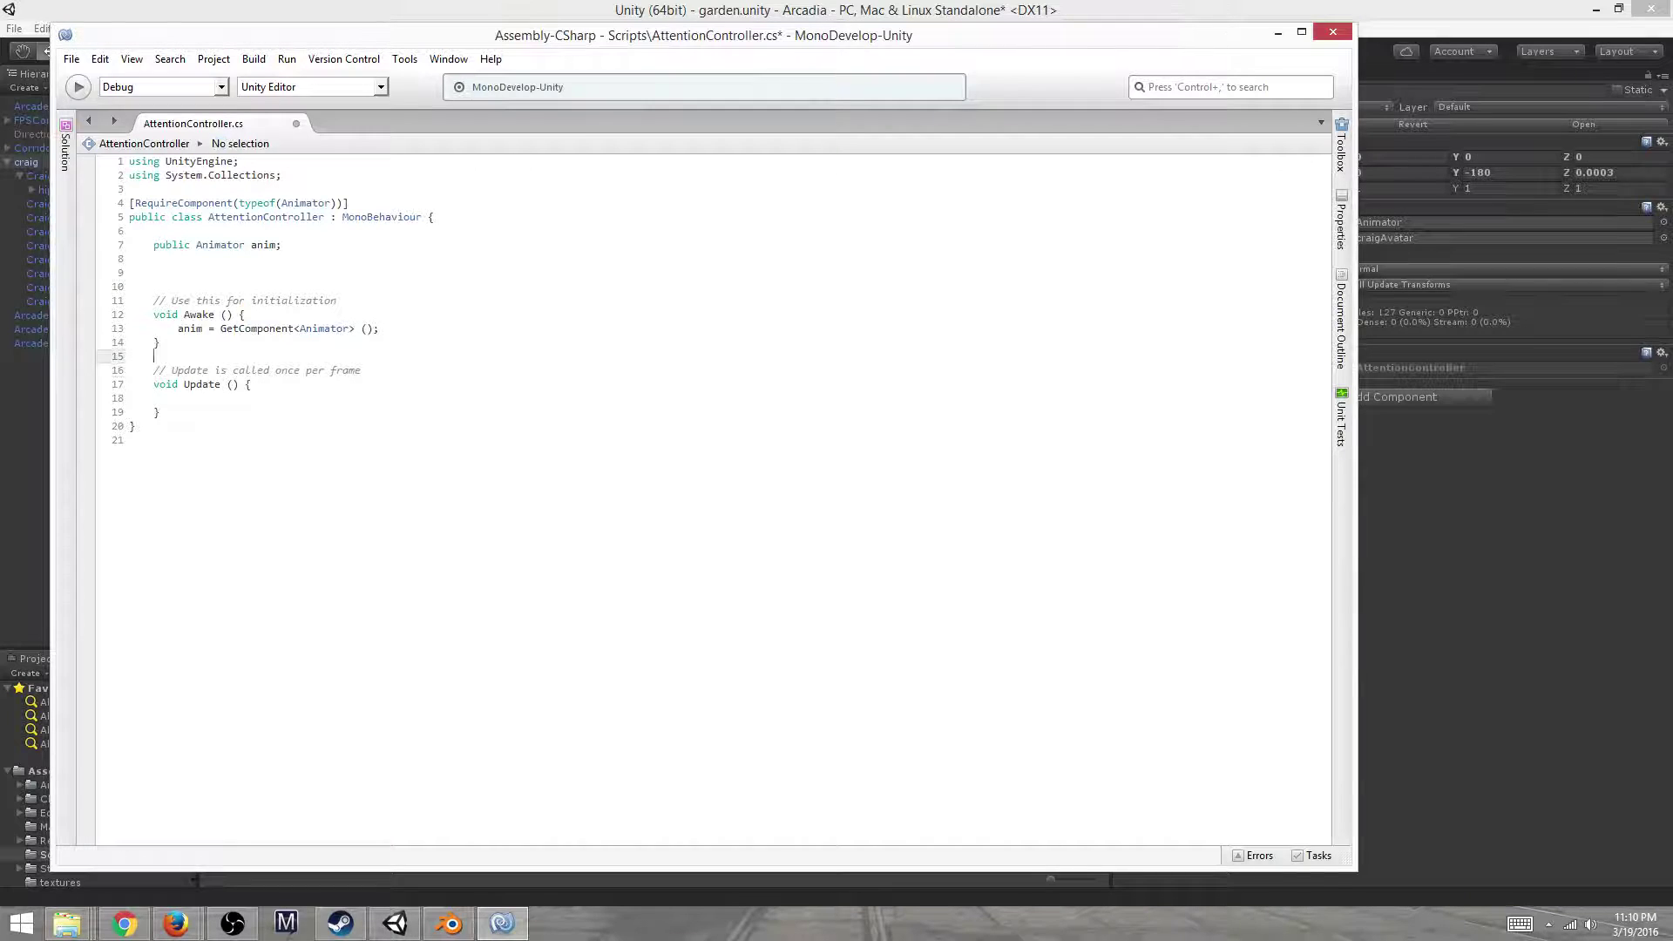
key(Home)
key(shift+Down)
key(shift+Down)
key(shift+Down)
key(shift+End)
key(Delete)
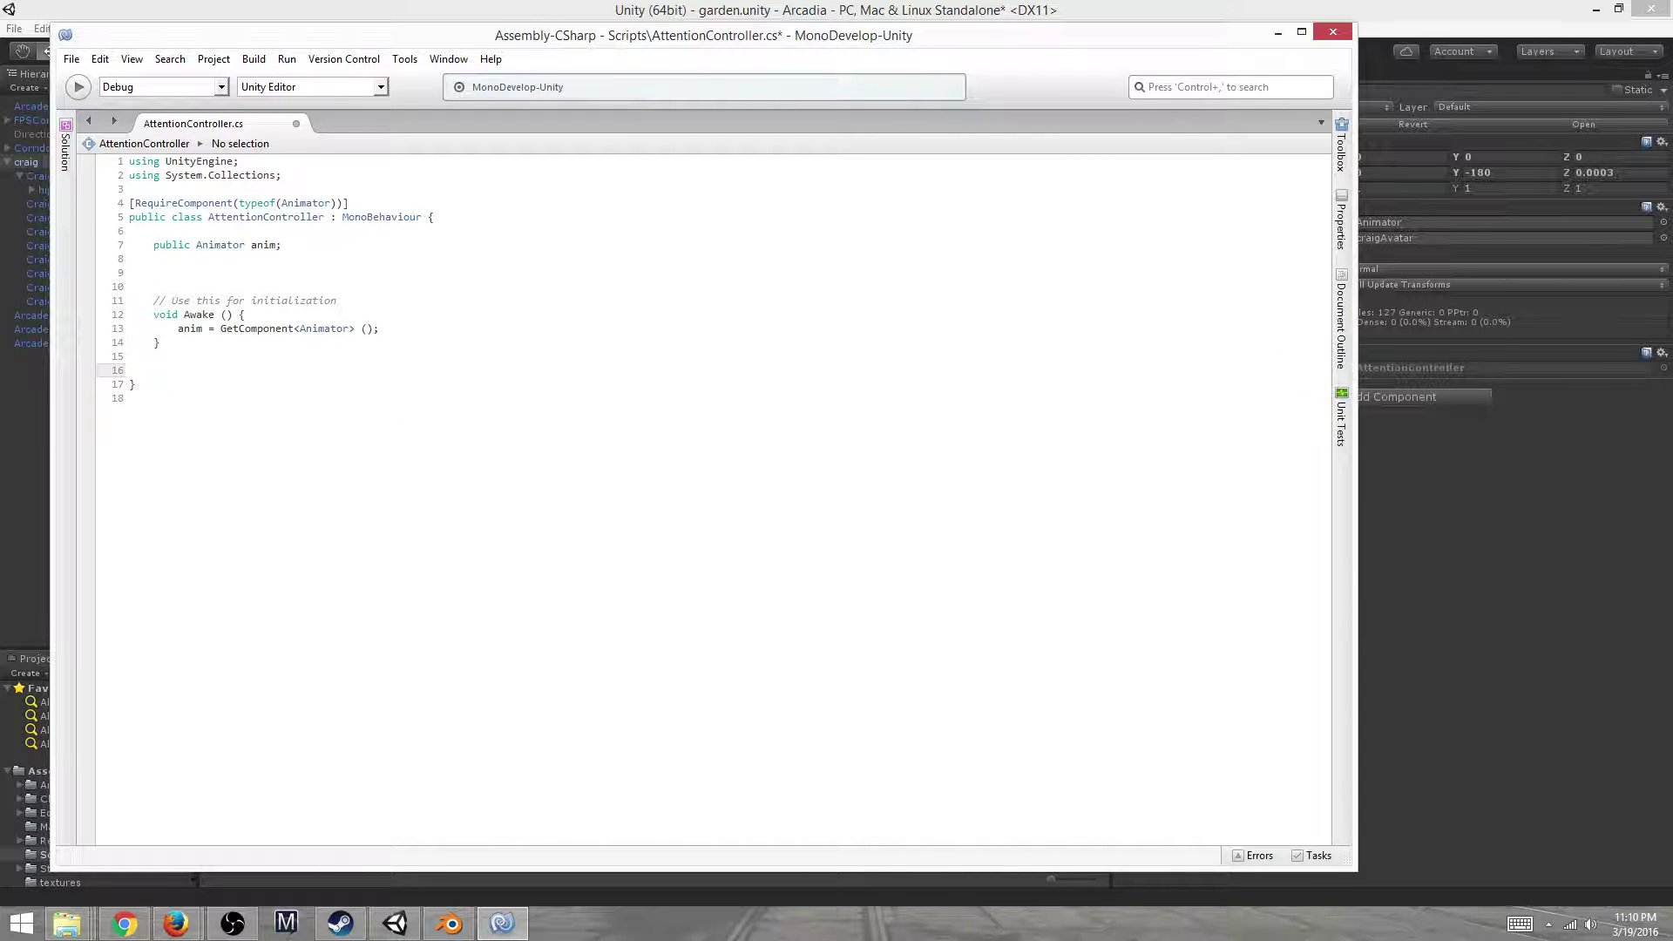
text(void OnIKPass)
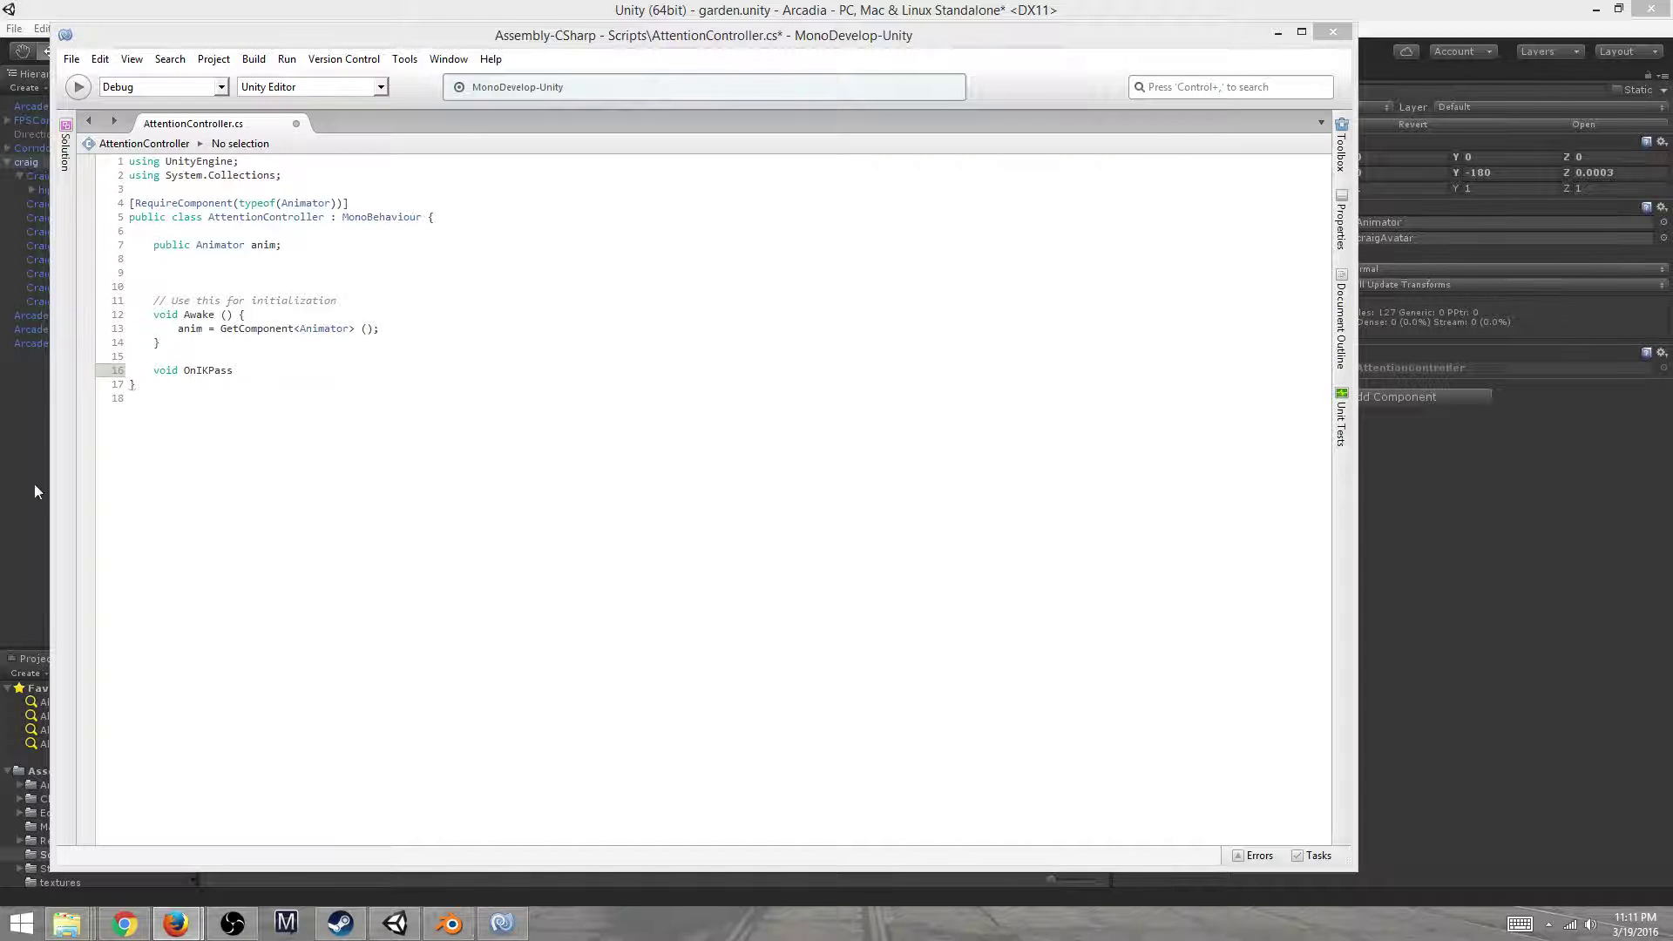
Rename OnIKPass to OnAnimatorIK() and add an opening brace for its body
double_click(219, 369)
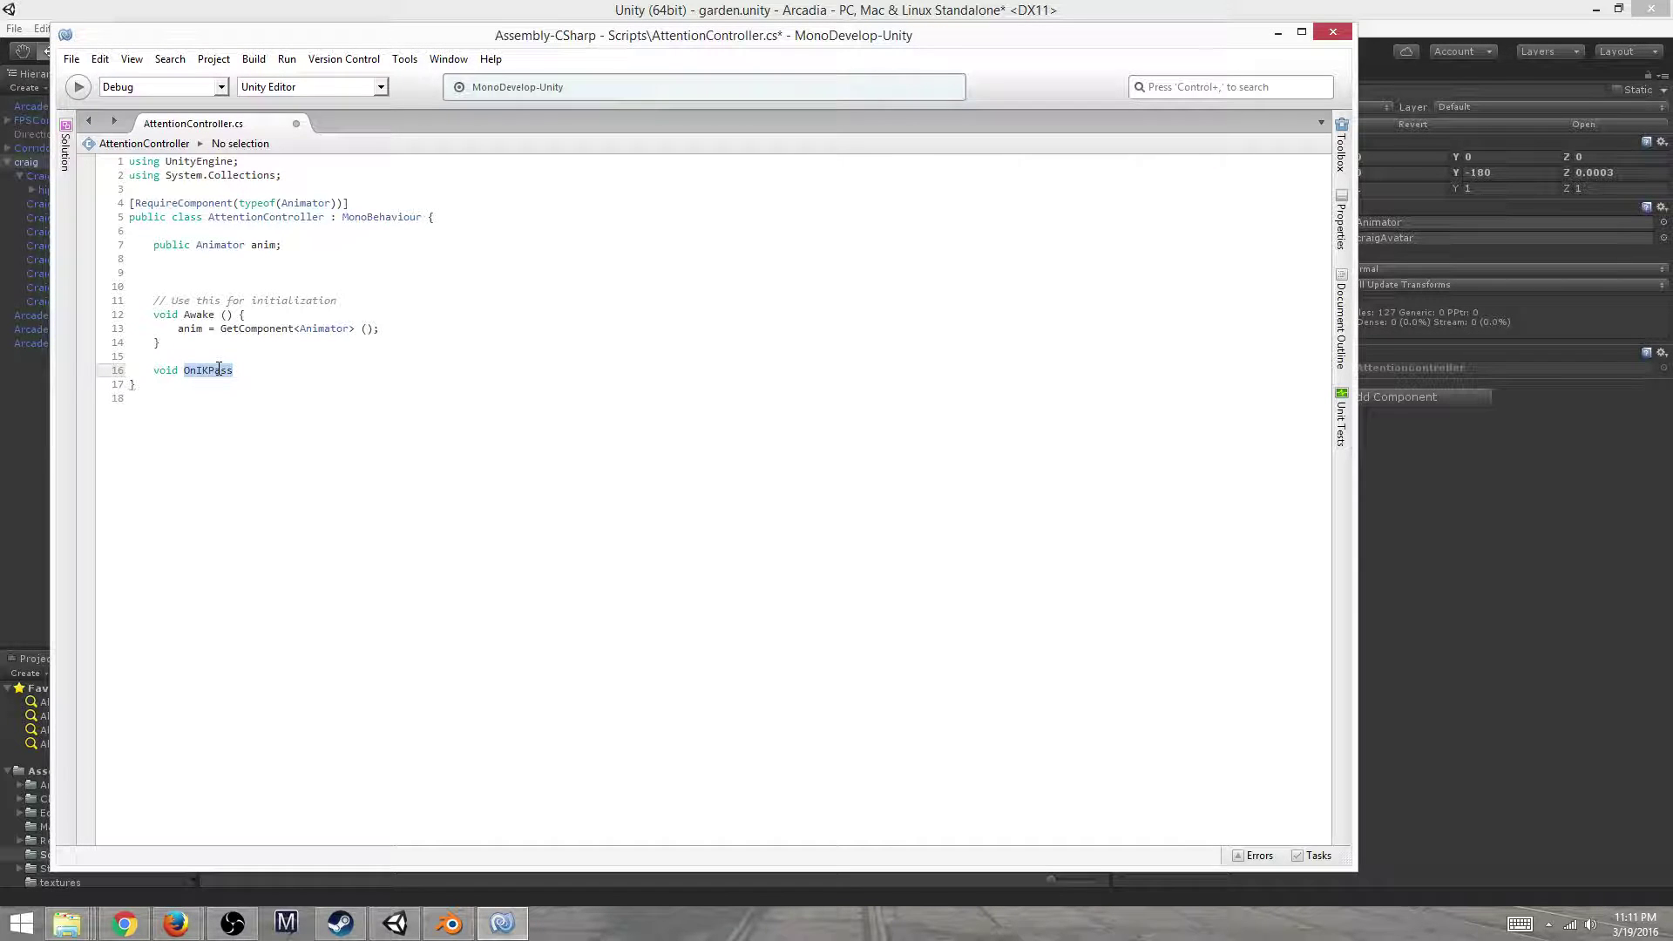
text(OnAnimatorIK())
key(Return)
text({)
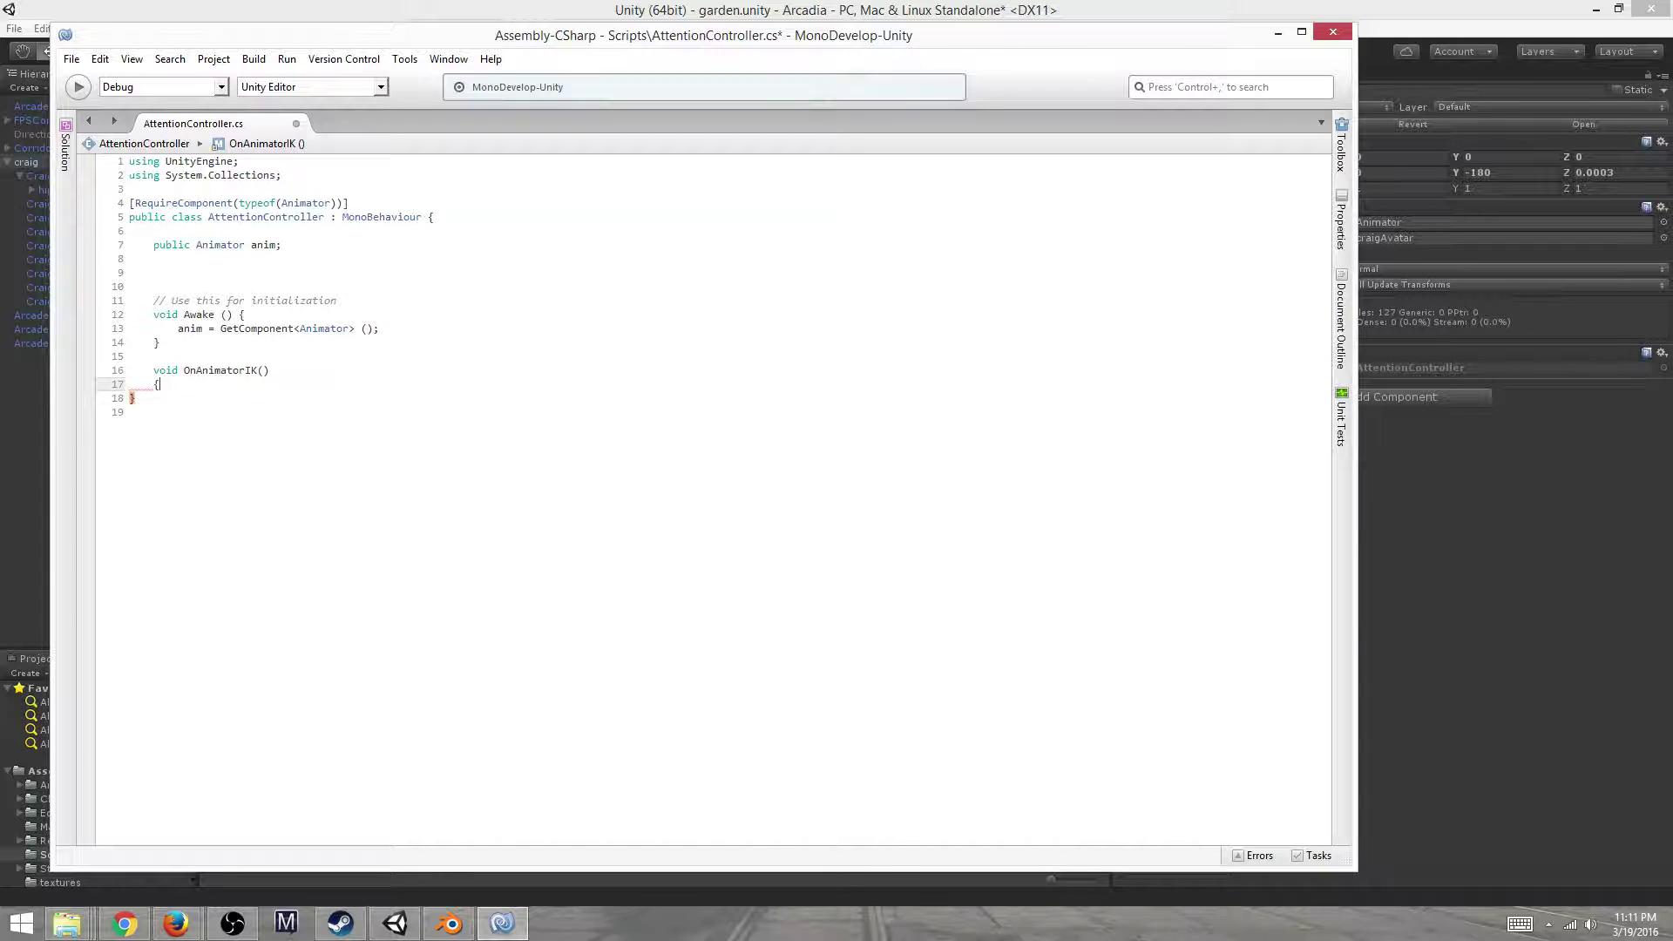
key(Return)
Add an anim.SetLookAtWeight(0.8f); call inside OnAnimatorIK
text(anim.)
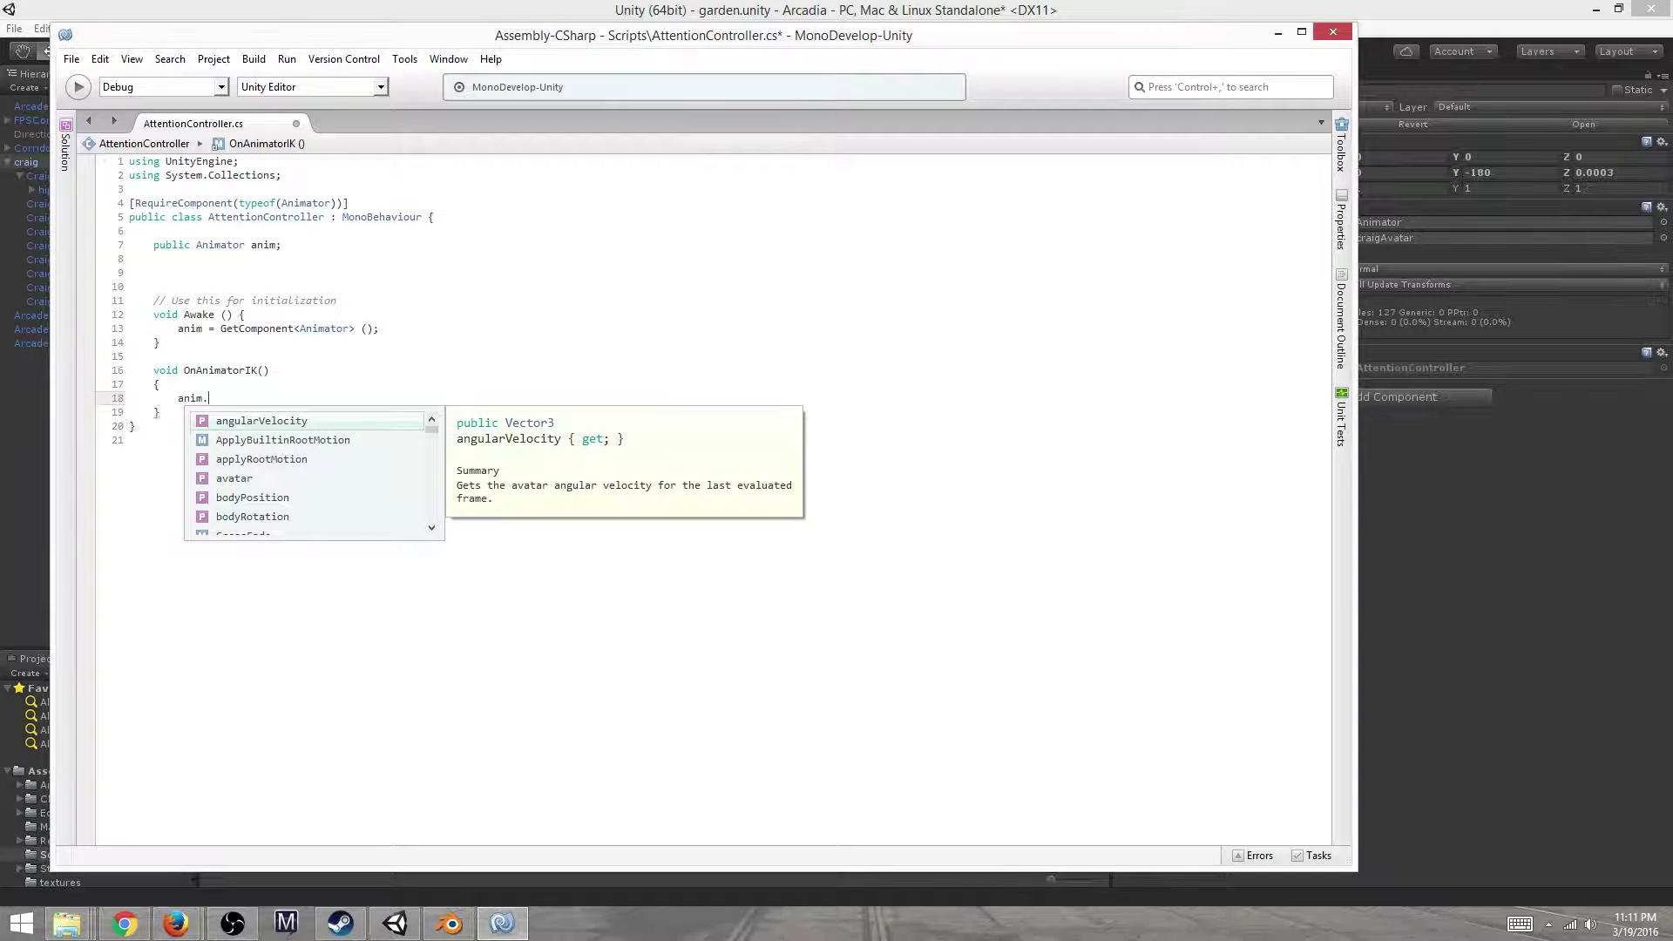
text(look)
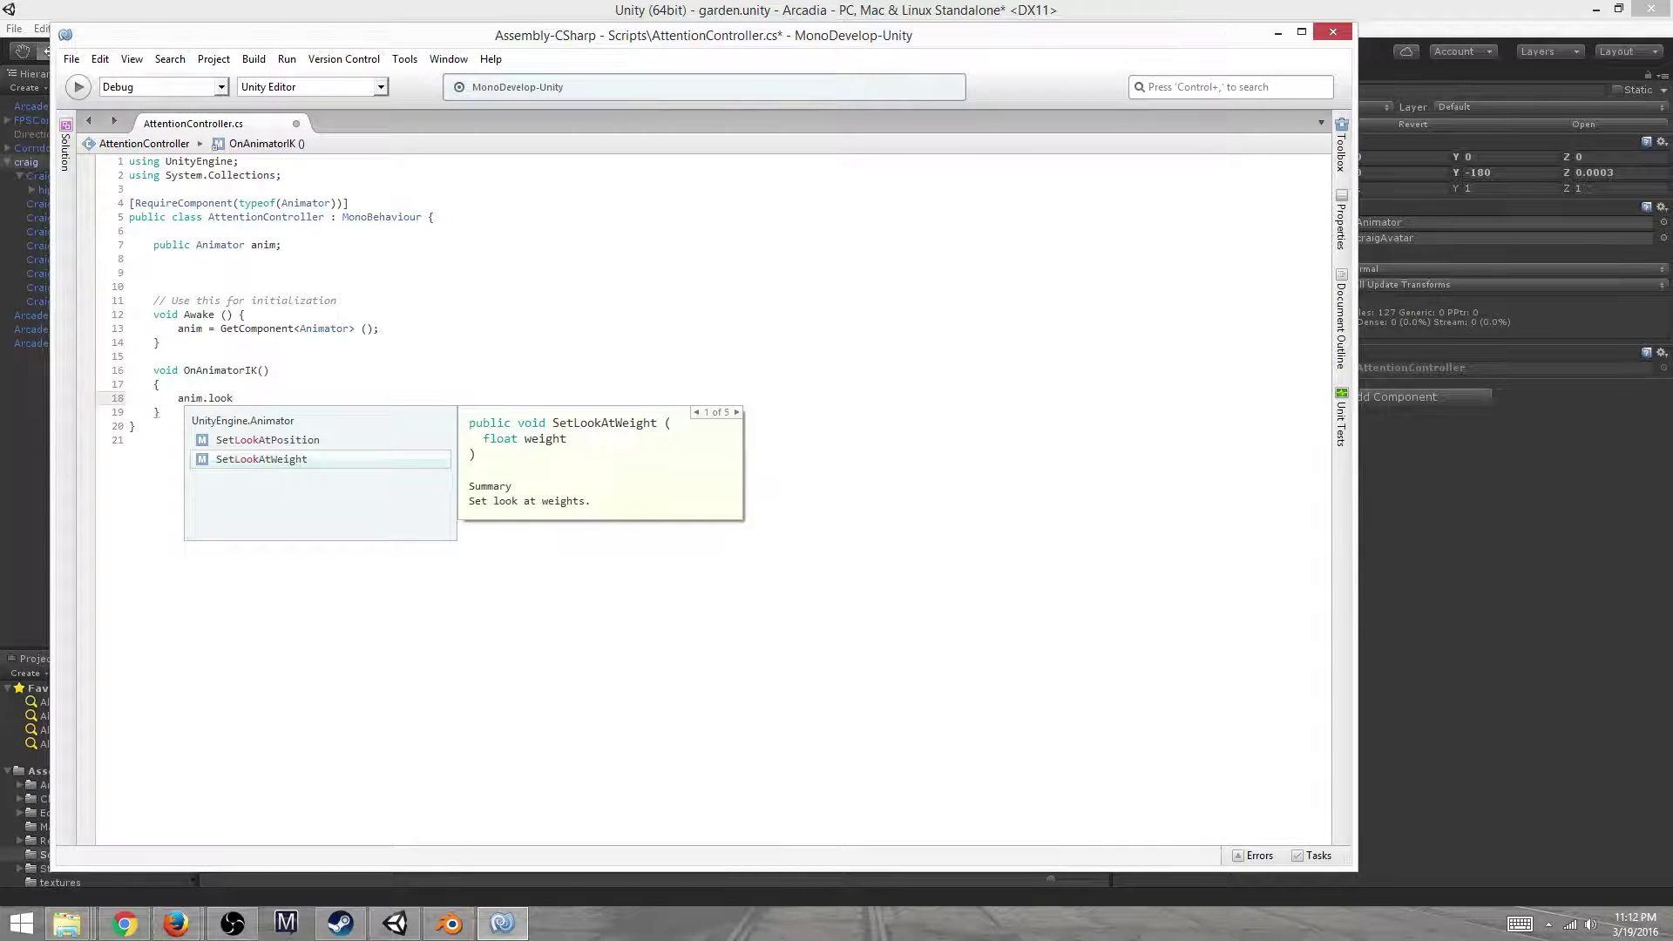
key(Return)
text((0.8f);)
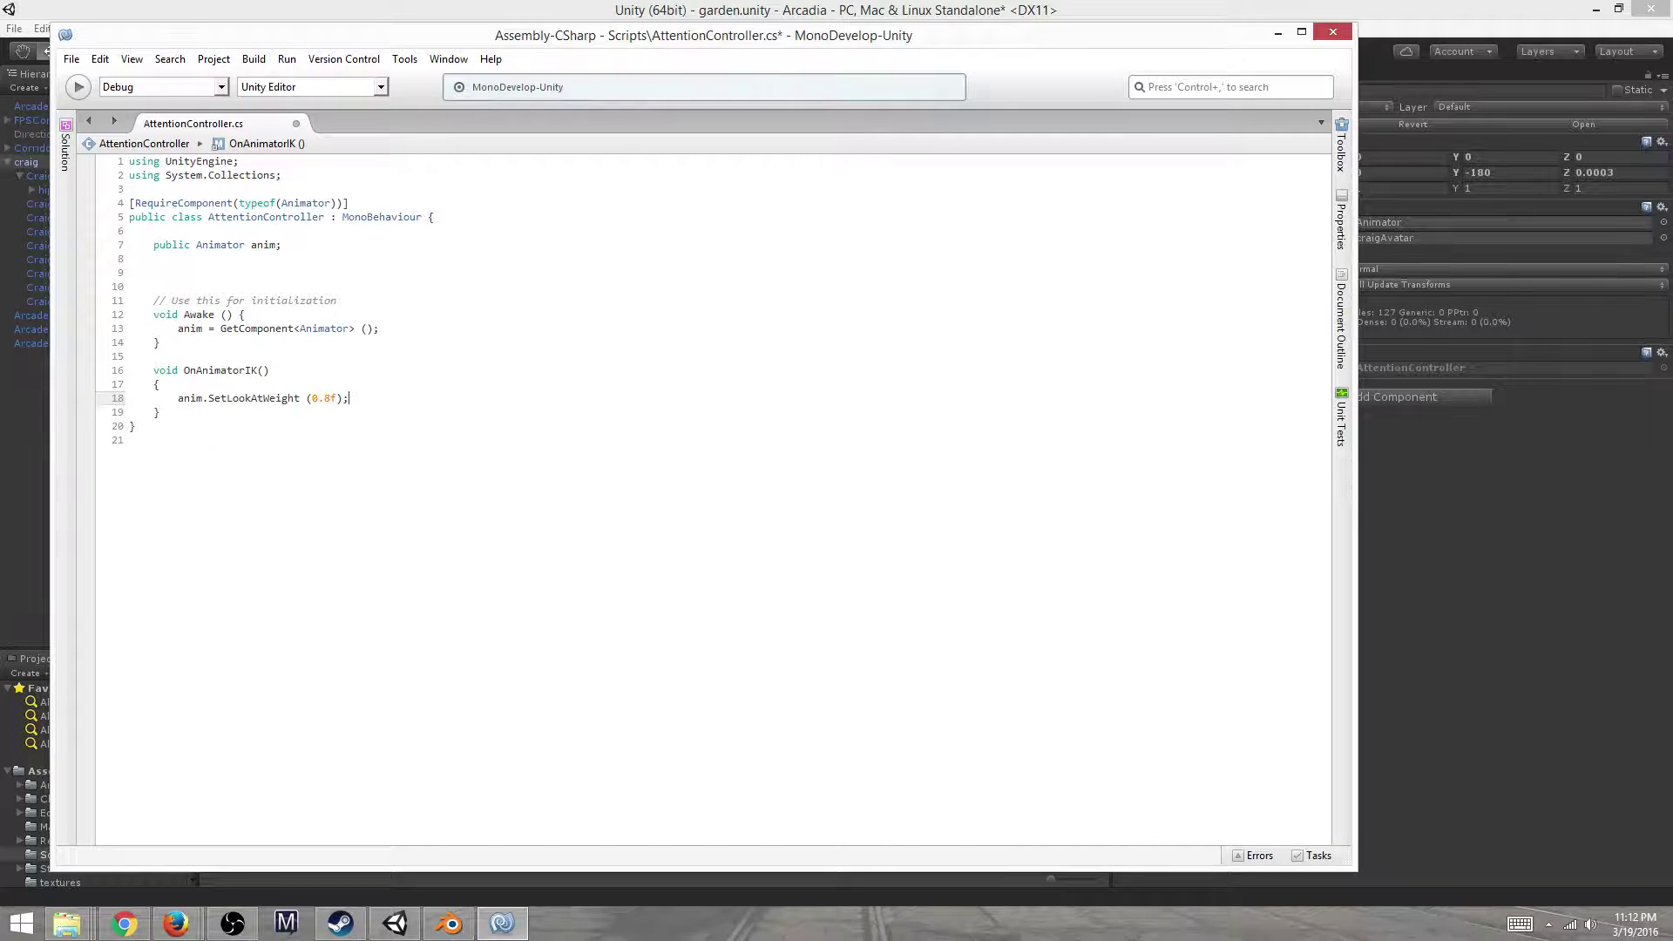
click(158, 384)
Add an anim.SetLookAtPosition(); call and a public Transform playerEyeballs field
key(Return)
text(anim)
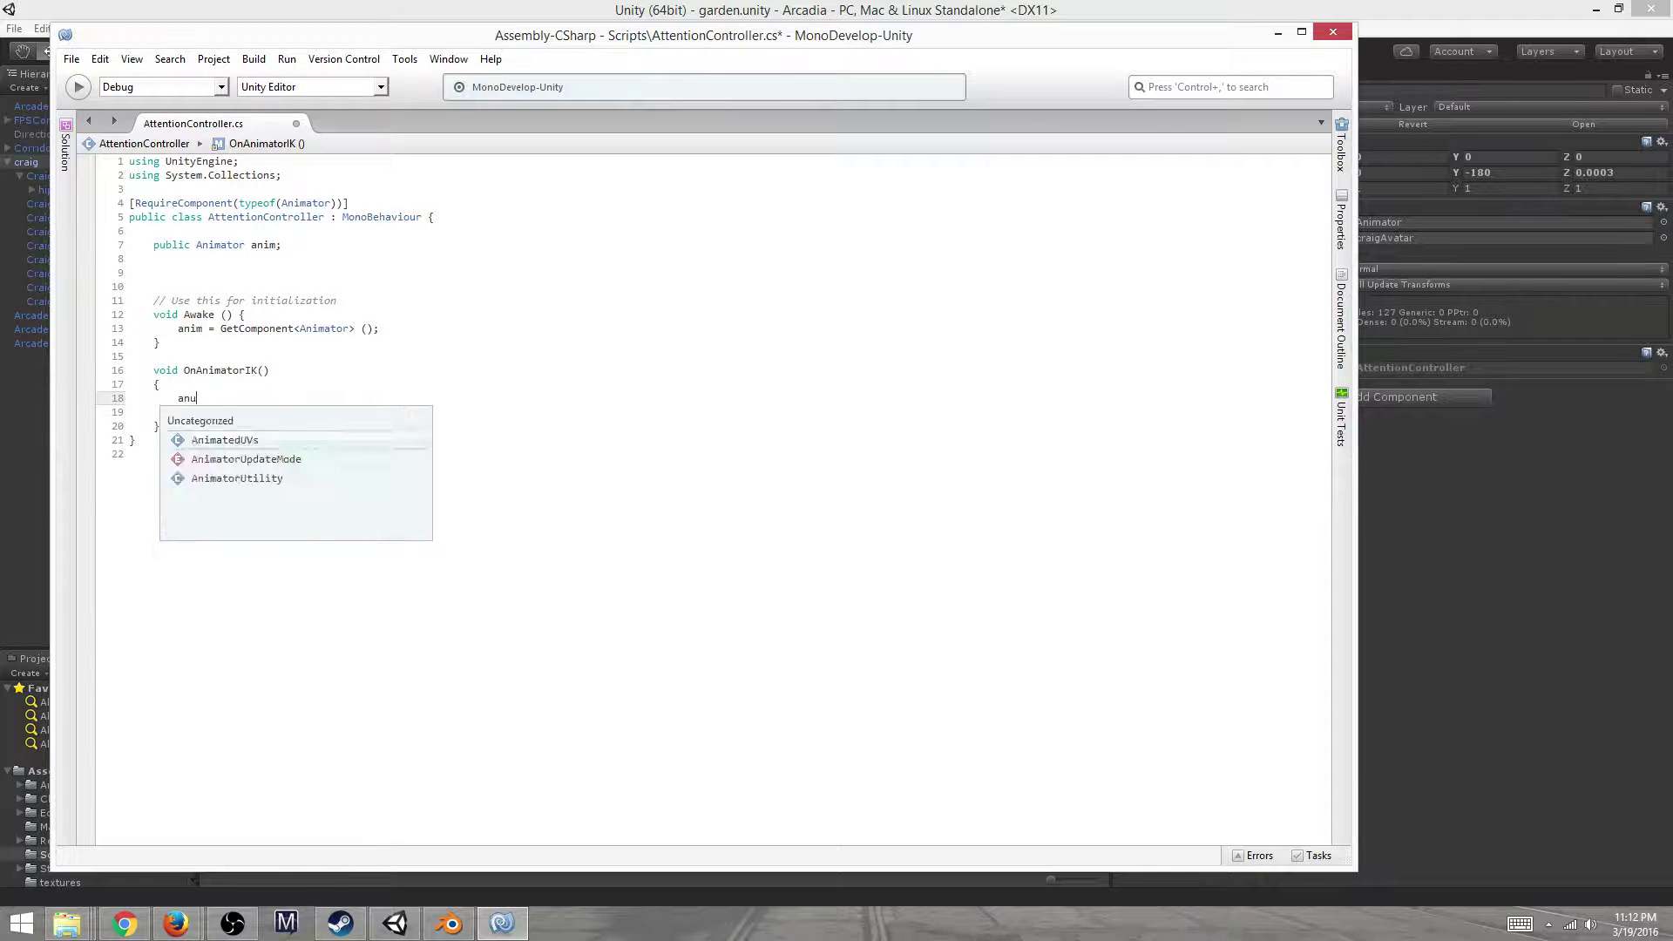
text(.SetLook)
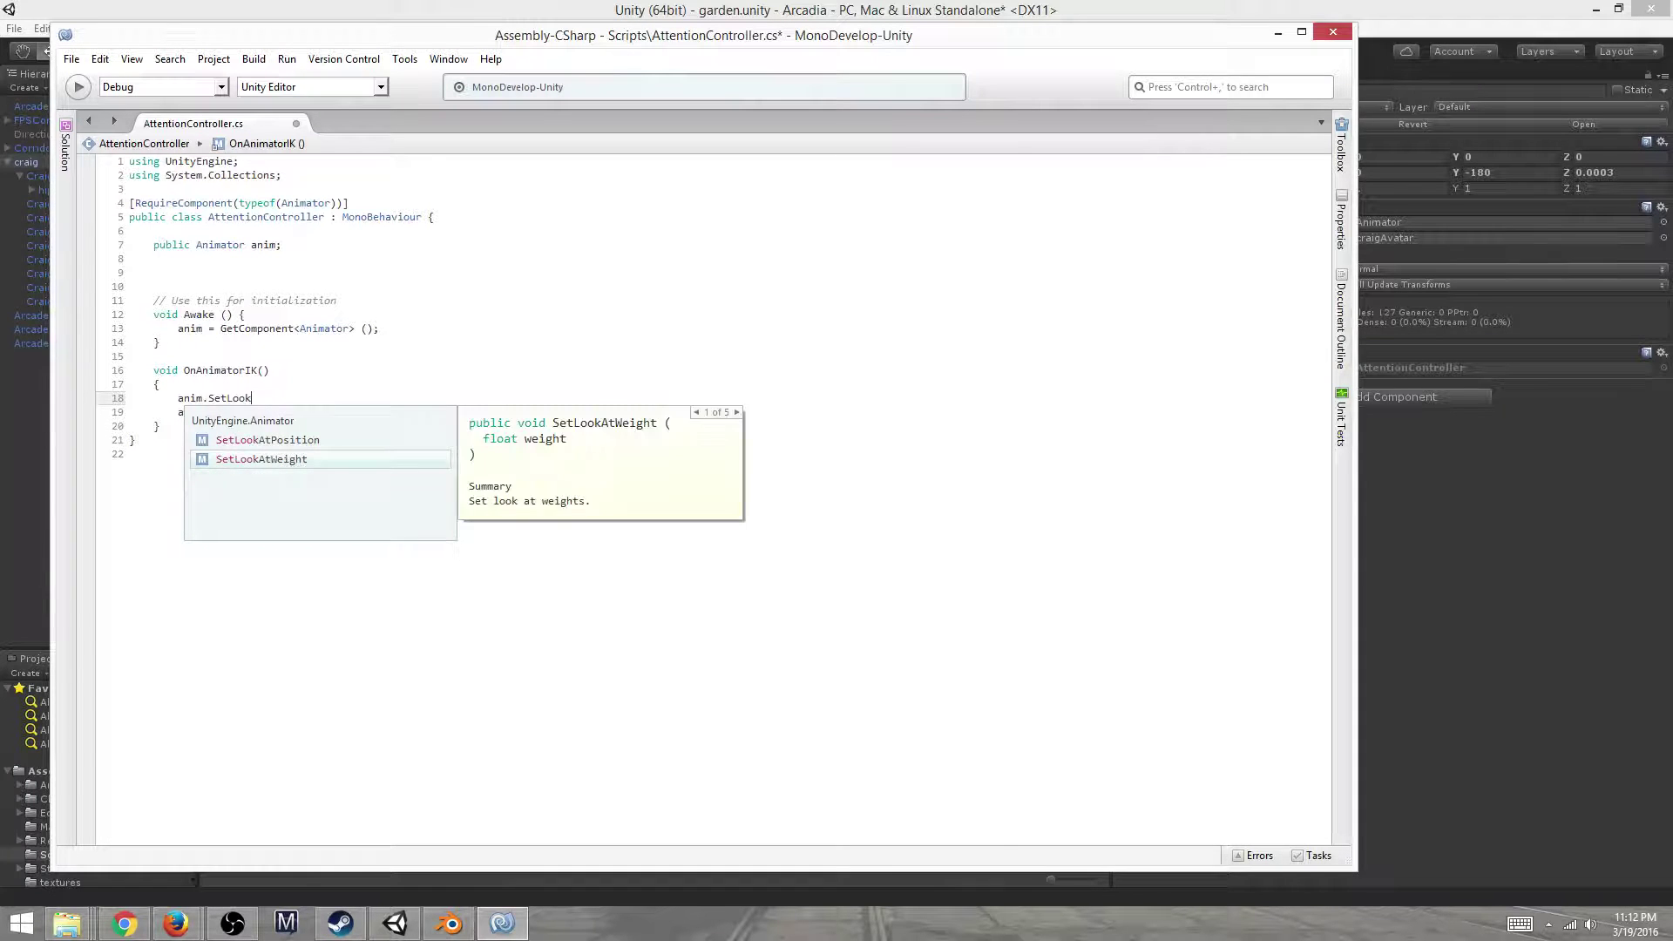
text(AtPosition ()
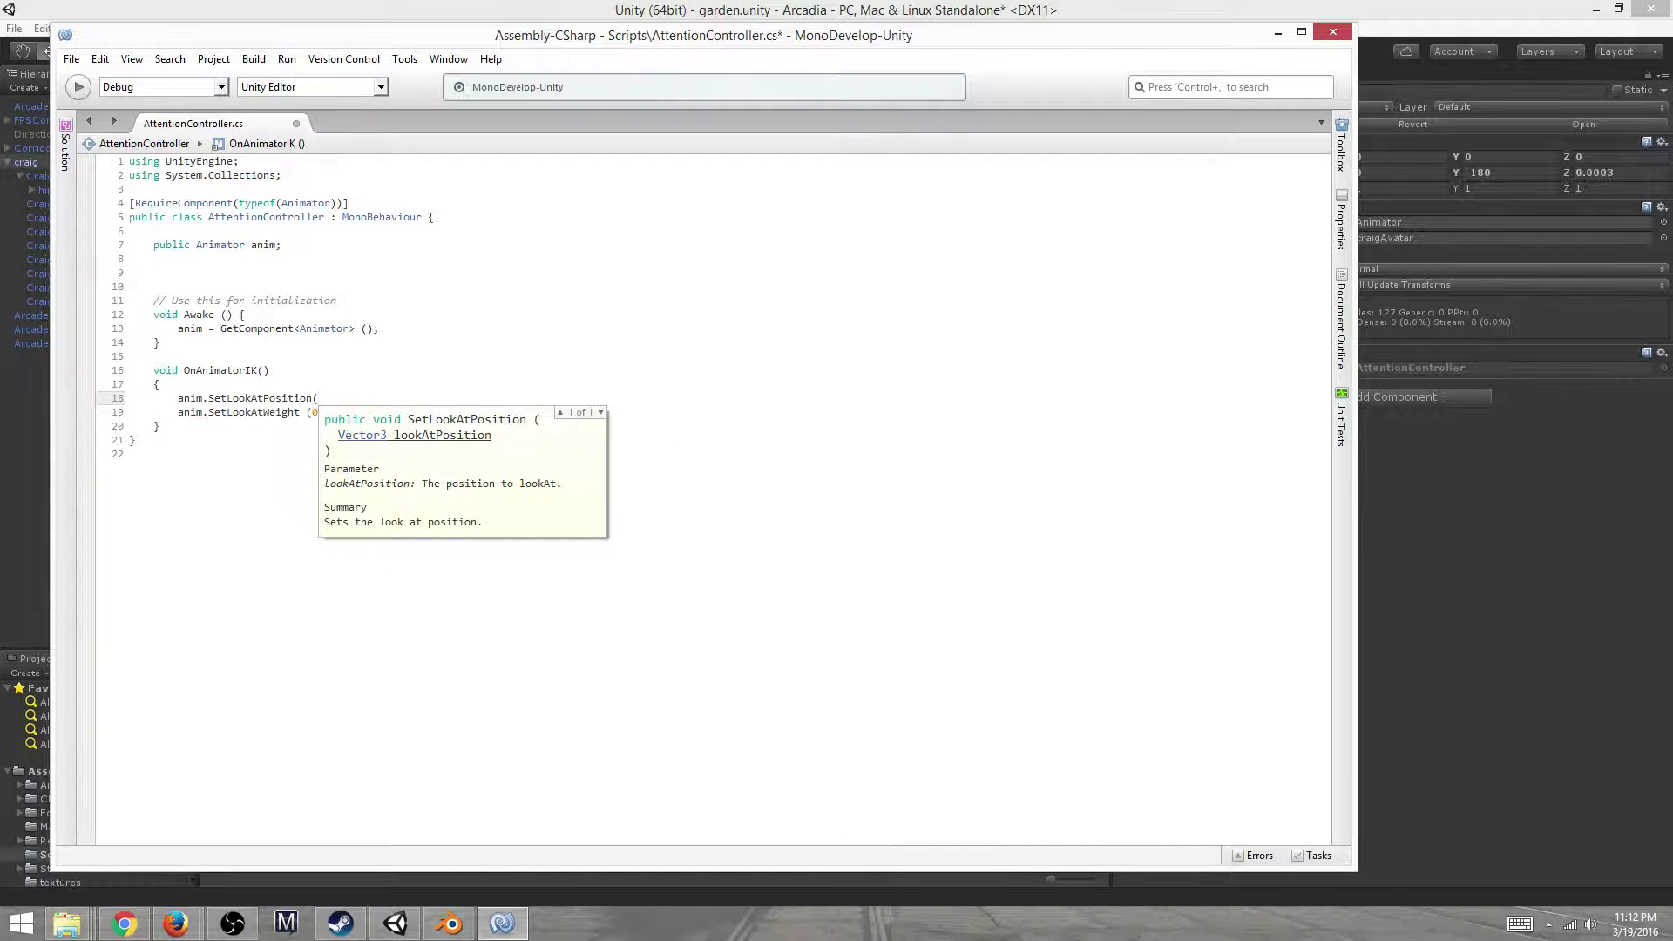
text();)
key(Up)
key(Up)
key(Up)
key(Up)
key(Up)
key(Up)
key(Up)
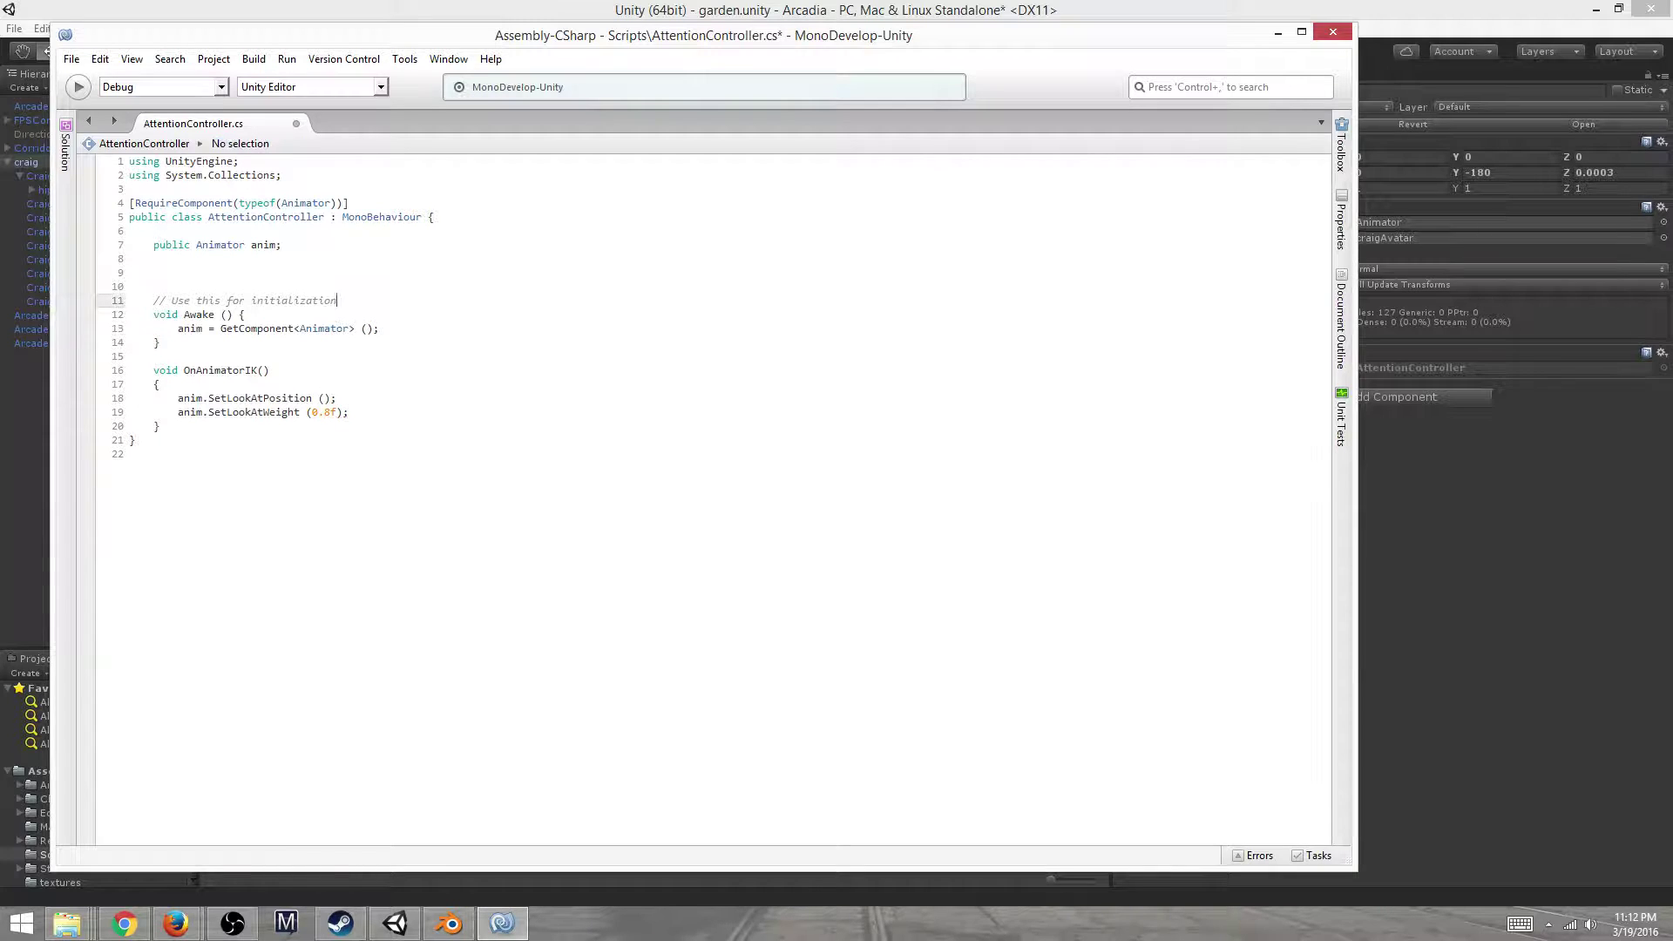
key(Up)
key(Up)
text(public Transform)
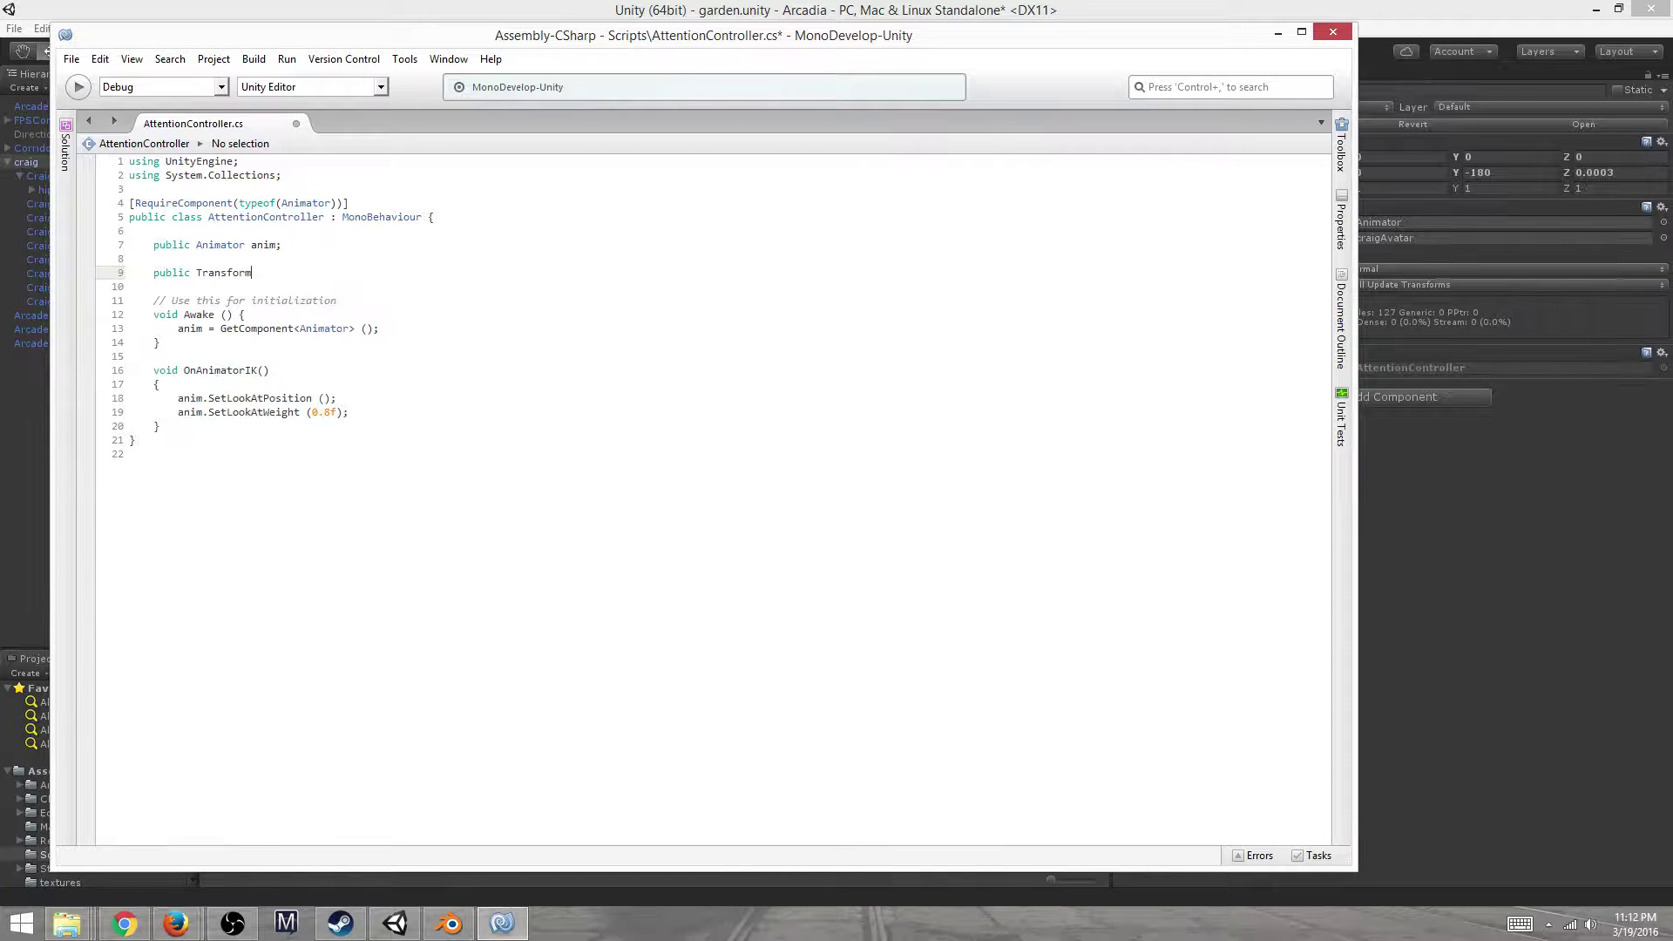
text( playerEyeballs;)
Pass playerEyeballs.position to SetLookAtPosition and save the script
key(Down)
key(Down)
key(Down)
key(Down)
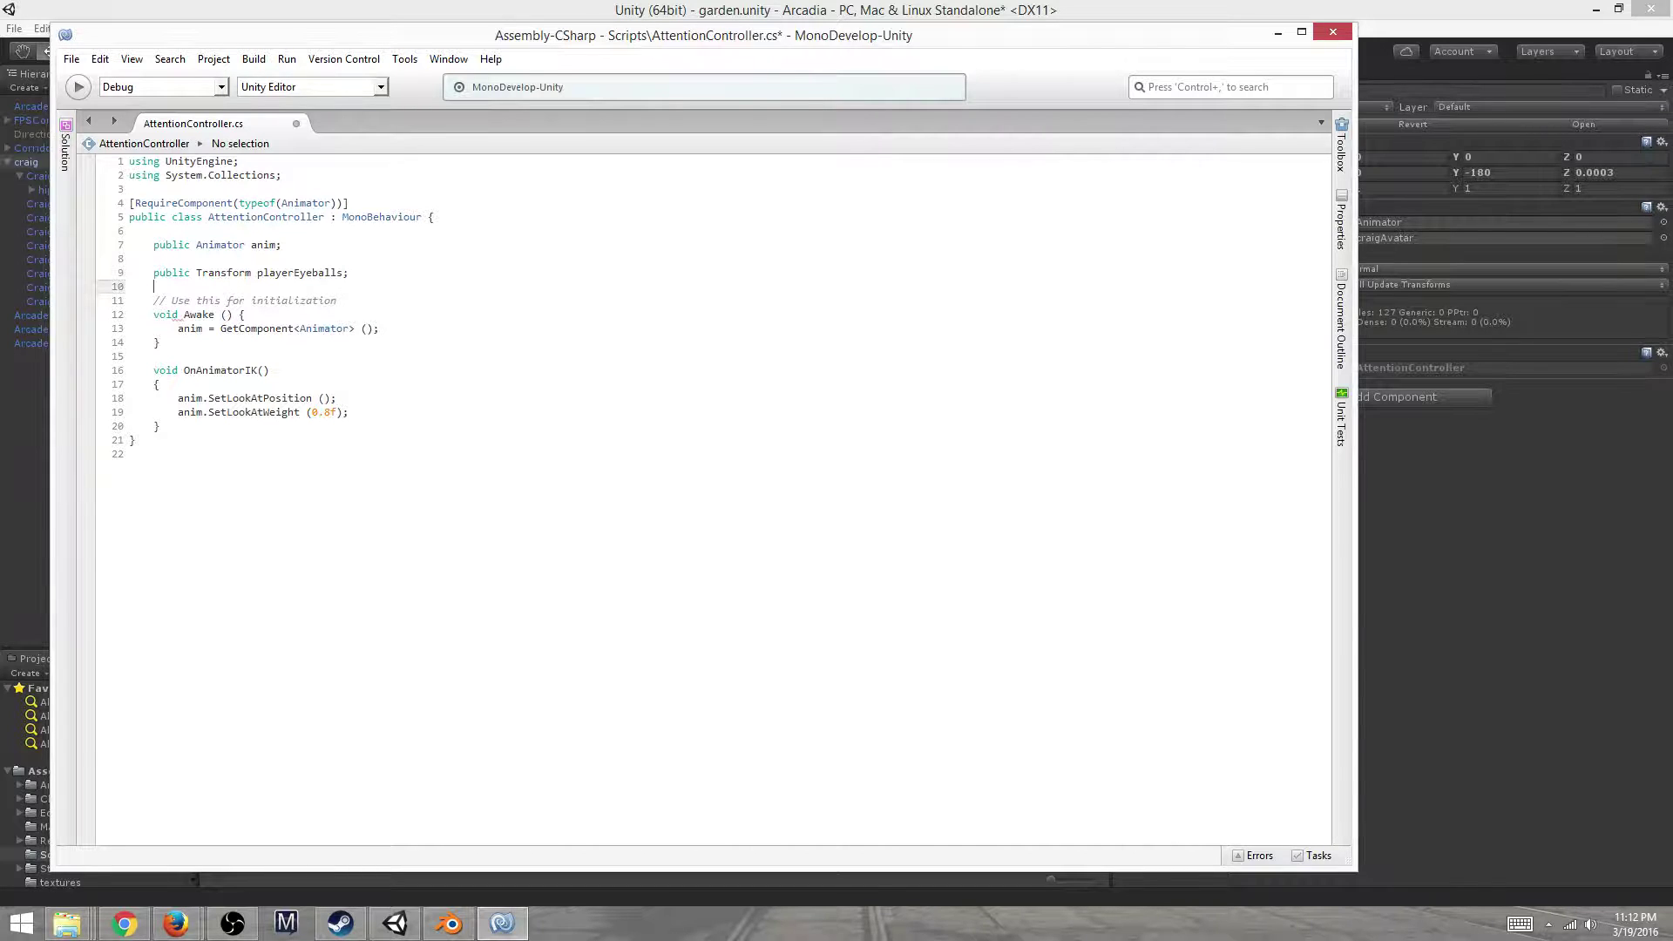
key(Down)
key(Down)
key(Down)
key(Down)
key(Down)
key(Left)
key(Left)
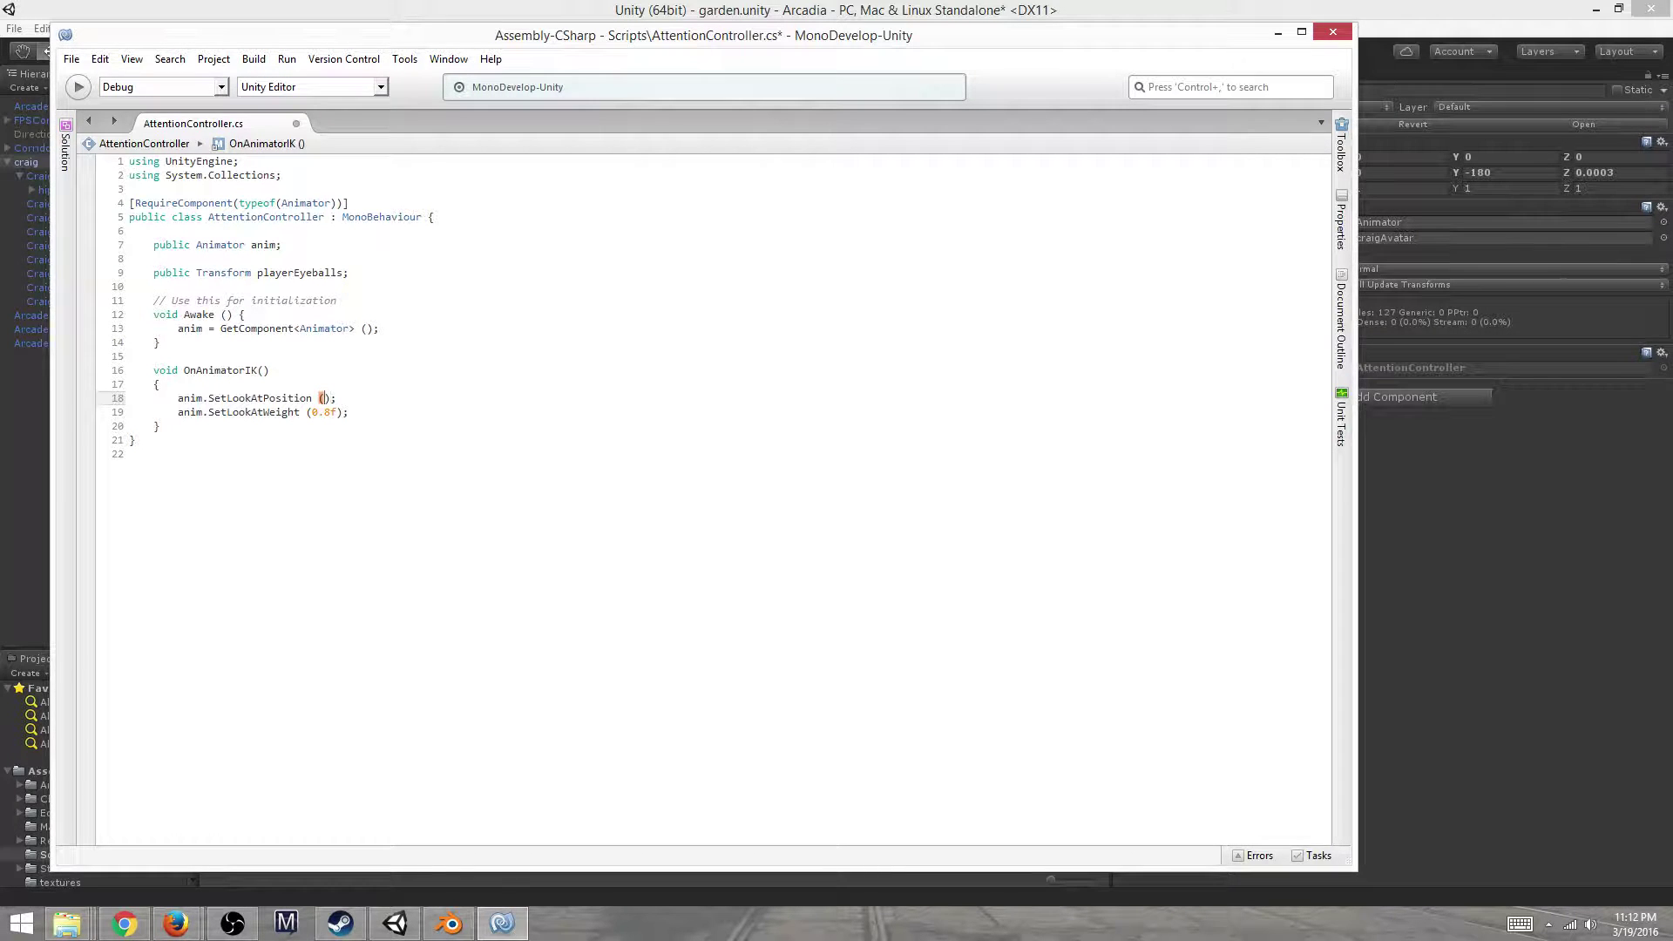
text(player)
key(Return)
text(.position)
key(ctrl+s)
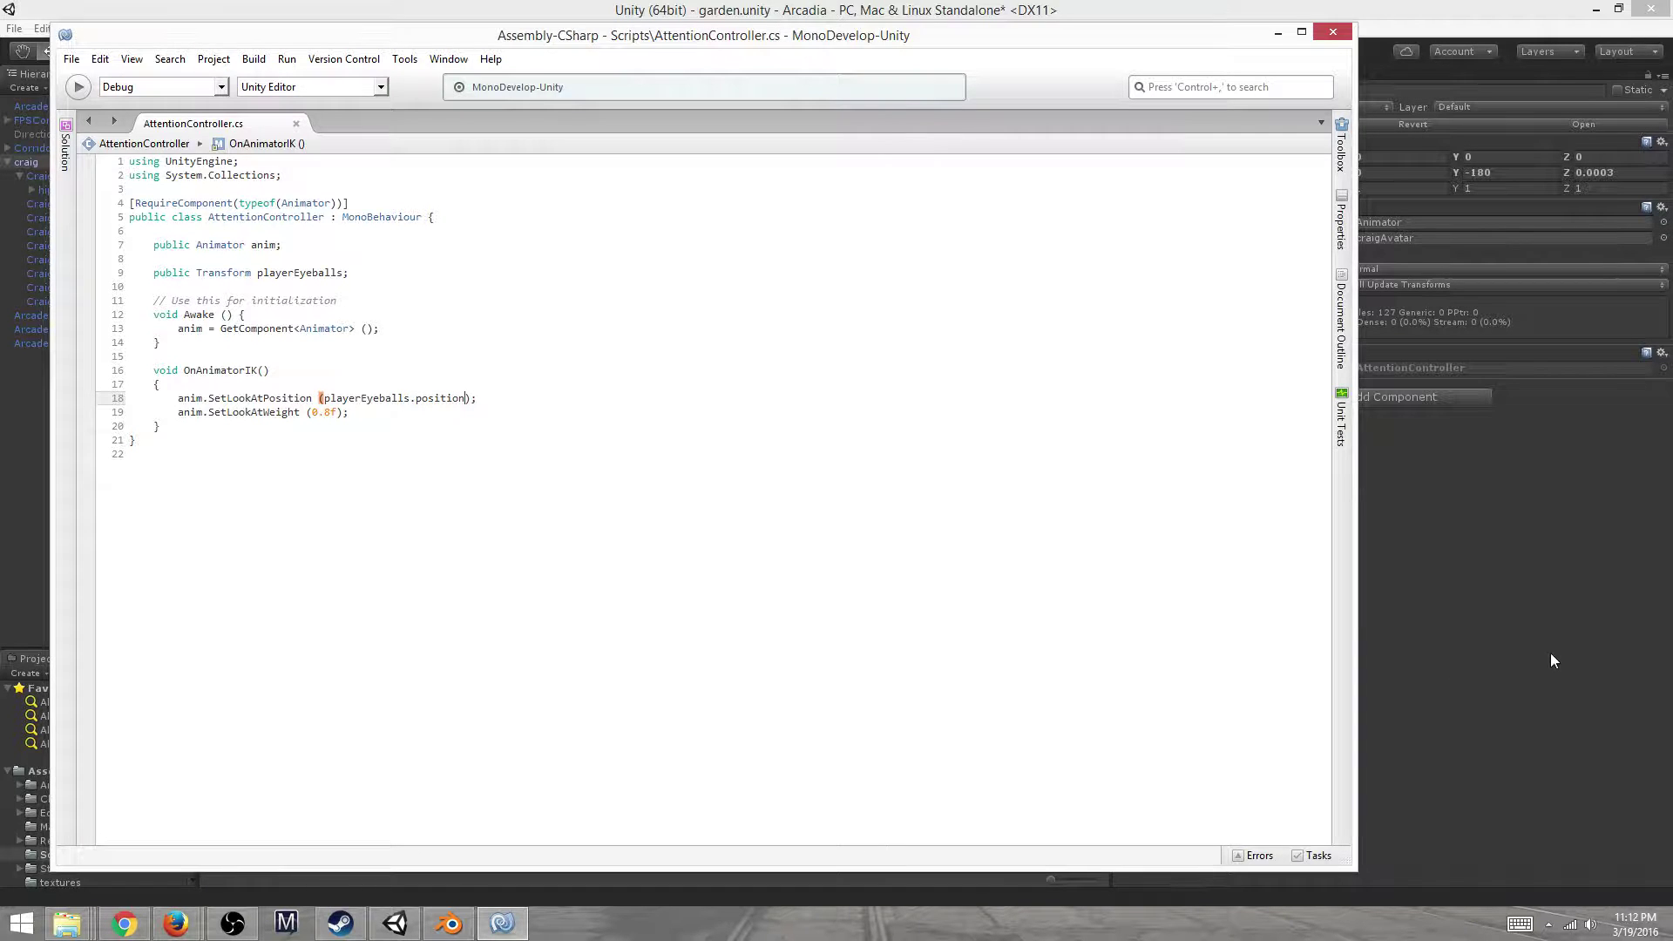
Assign FPSController's FirstPersonCharacter to craig's Player Eyeballs field and enter Play mode
click(1550, 652)
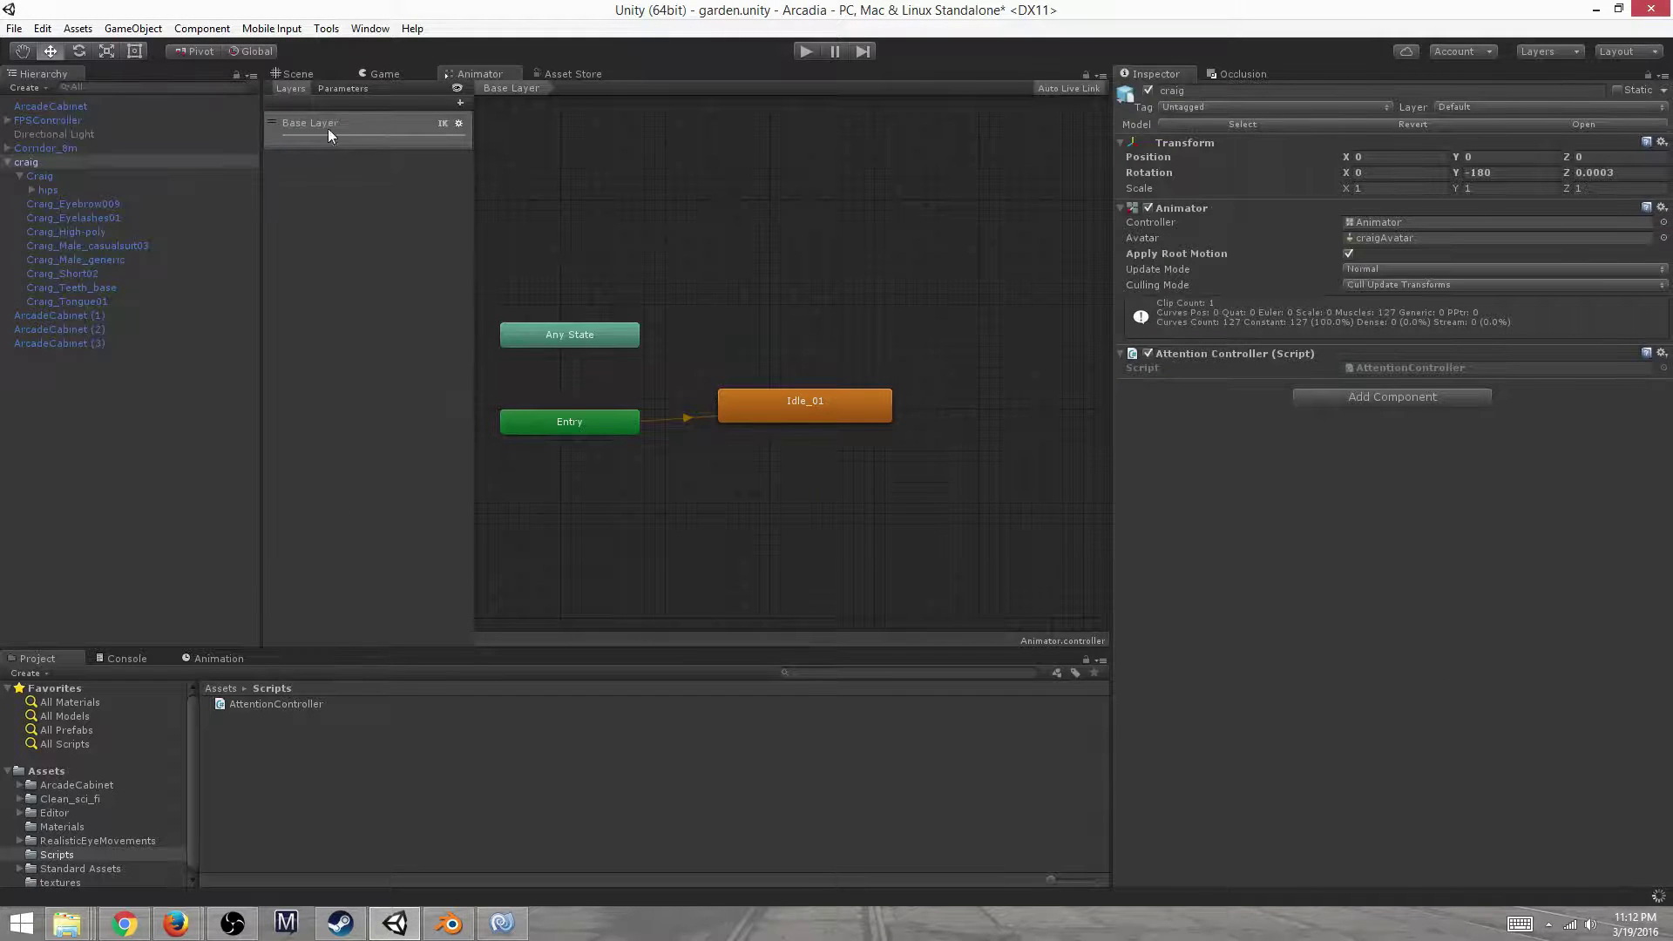
click(371, 75)
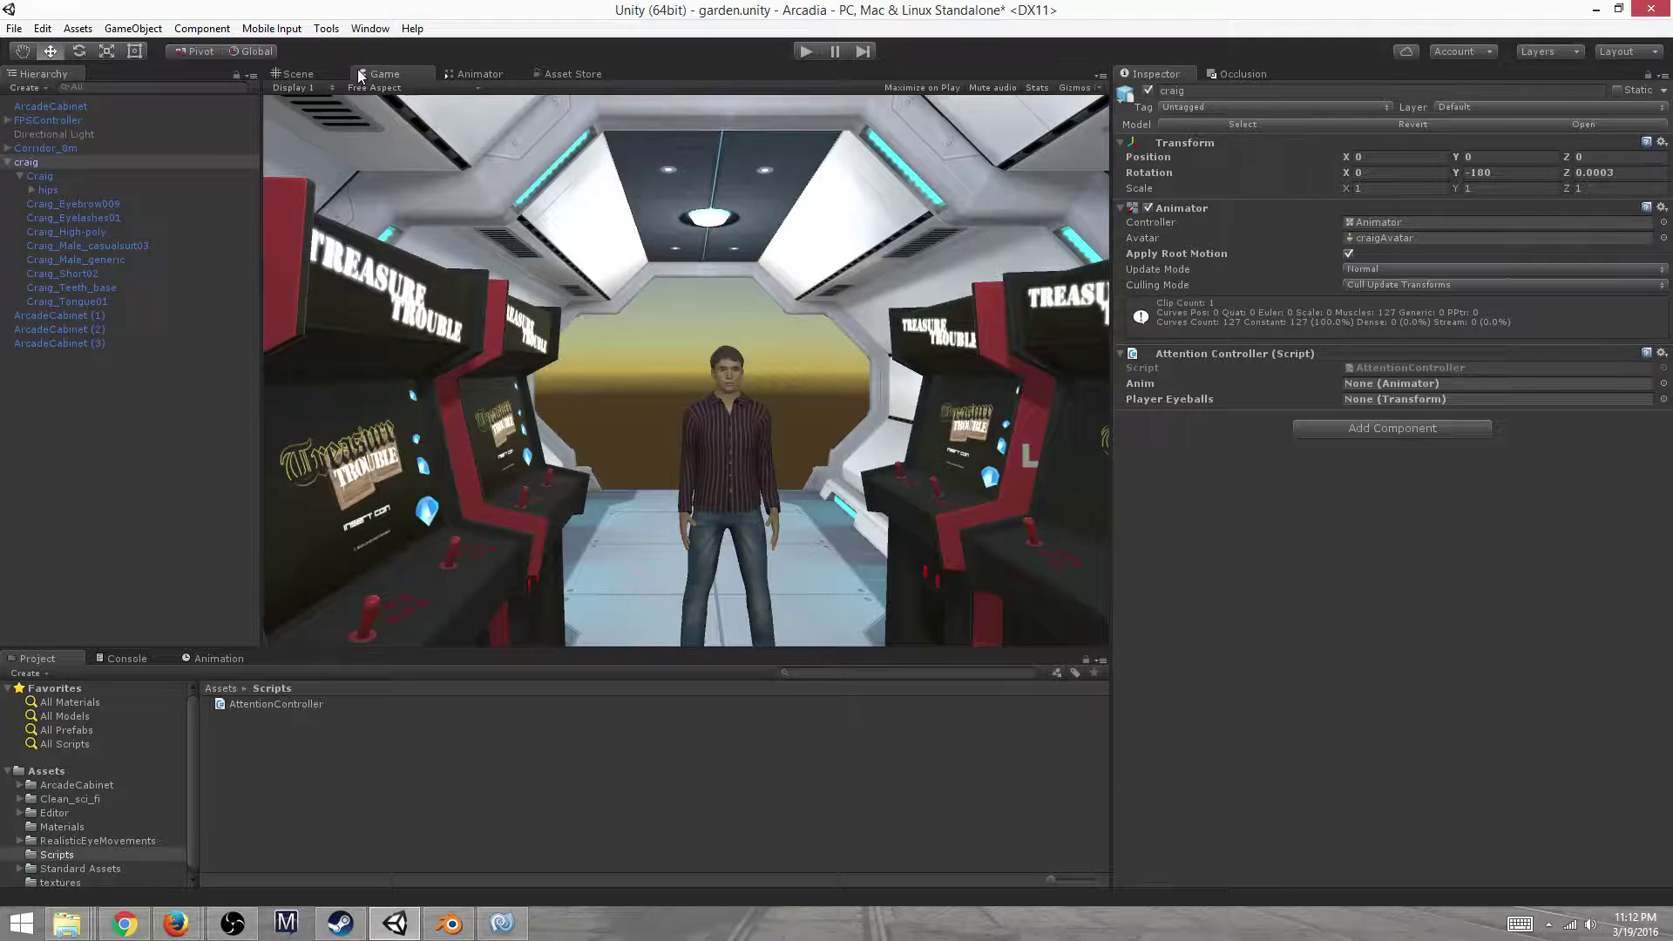
click(324, 75)
right_drag(348, 261, 371, 216)
click(8, 121)
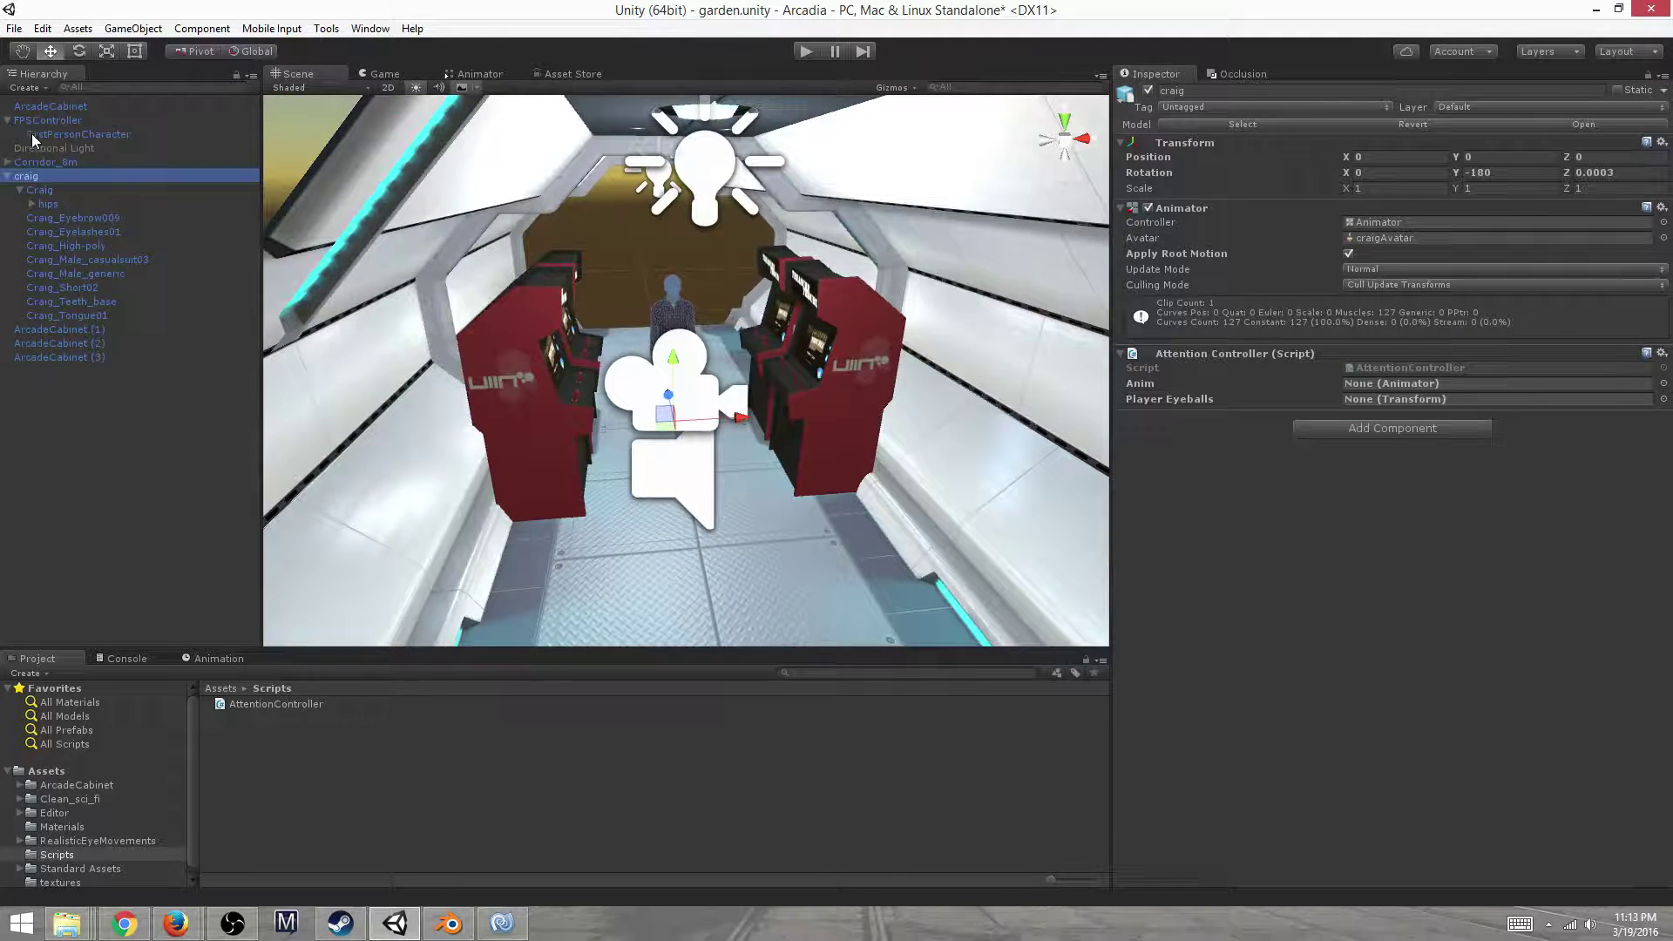
drag(381, 190, 1360, 401)
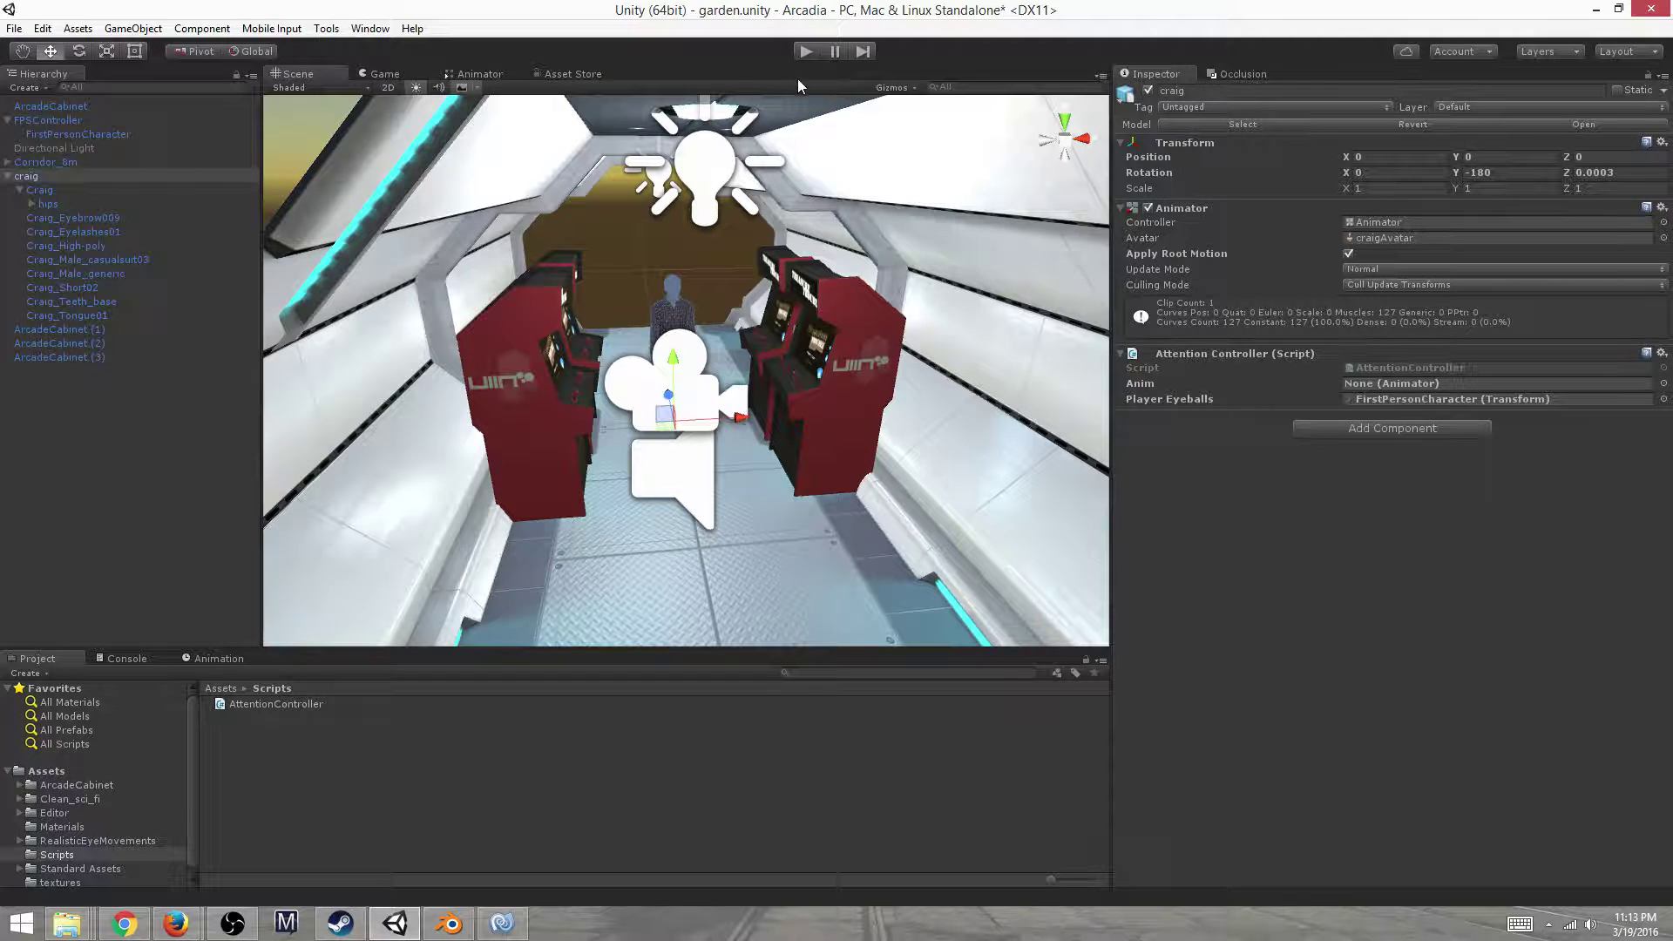
click(803, 55)
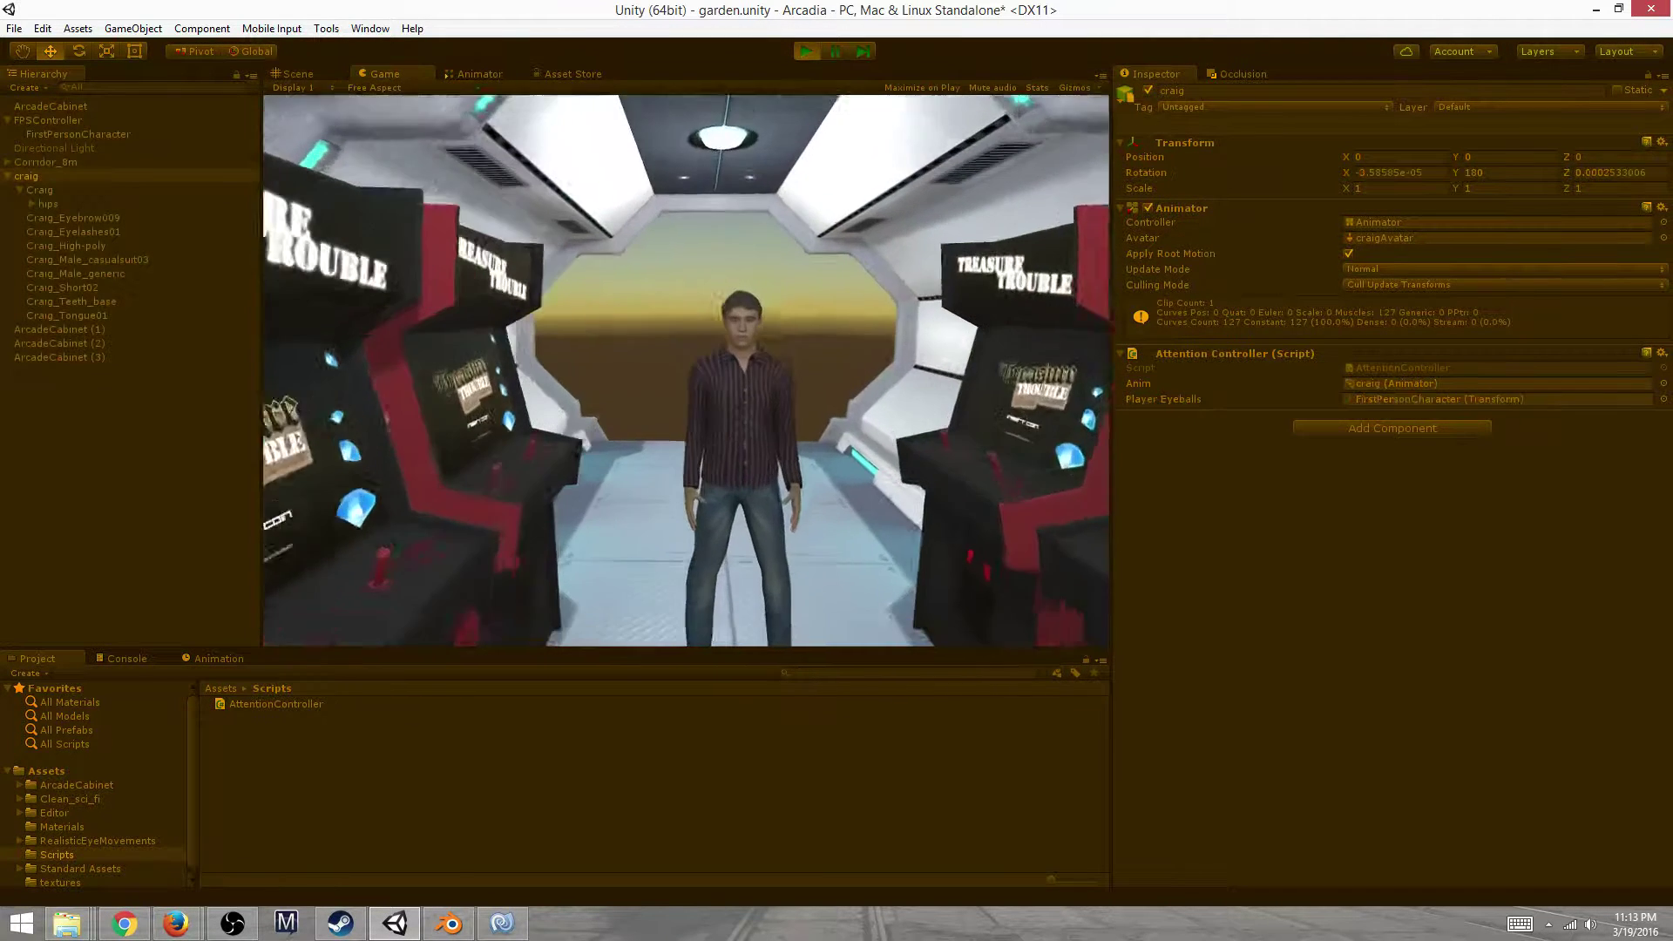
Walk the player around Craig by the Treasure Trouble cabinet to watch his head follow
key(w)
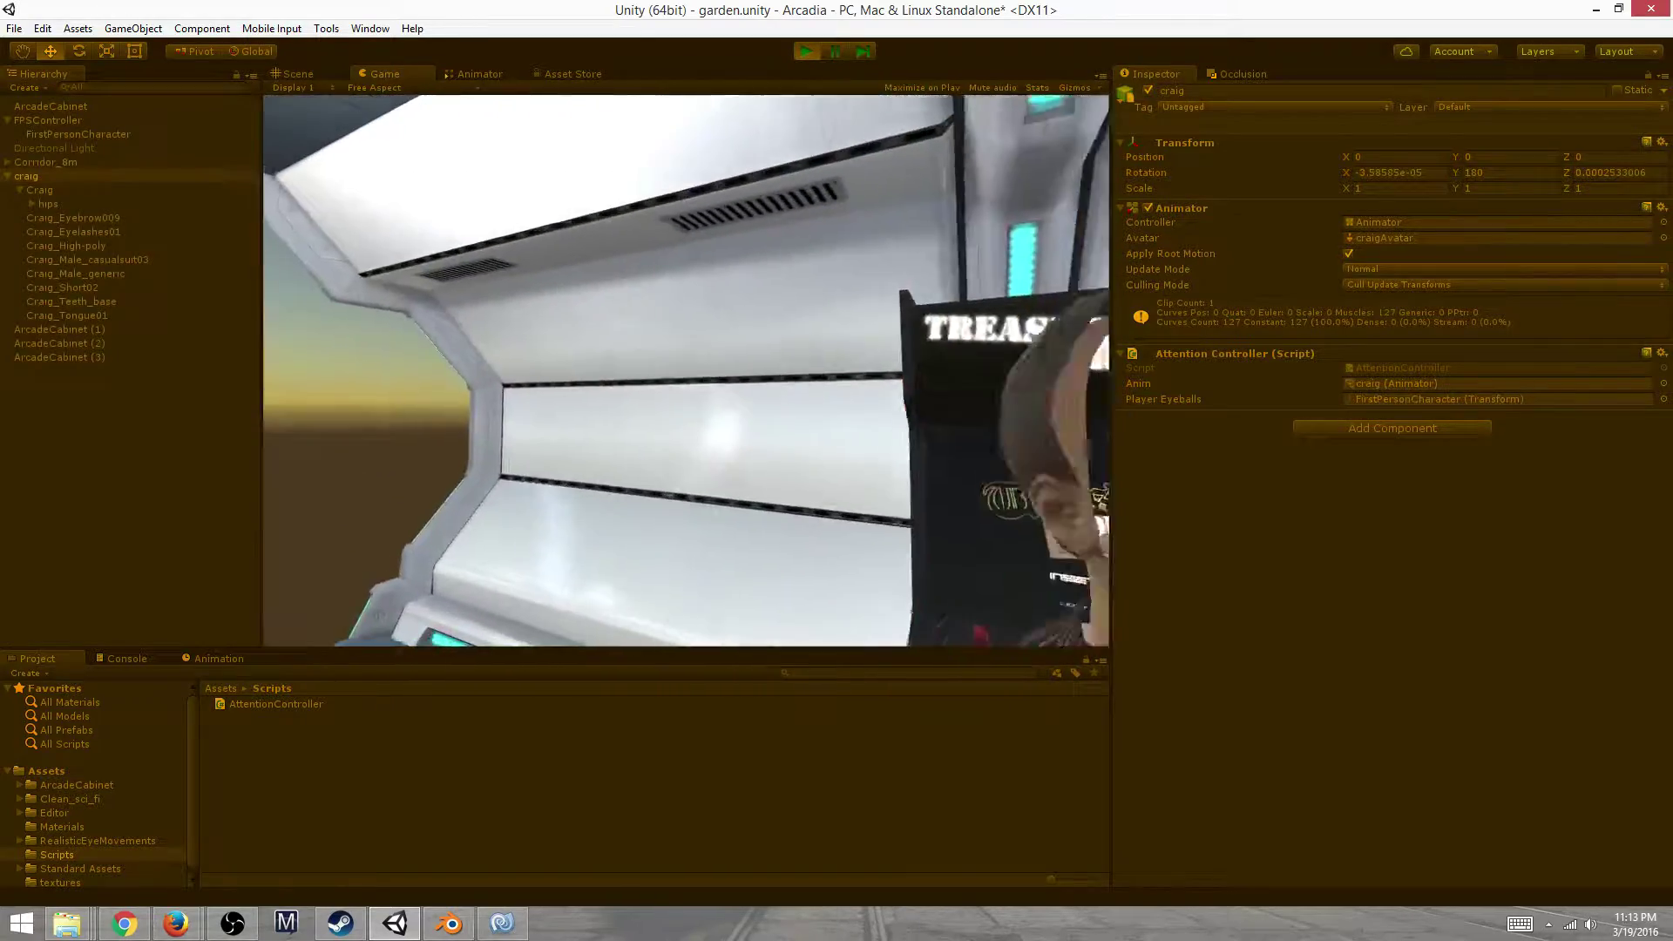
key(w)
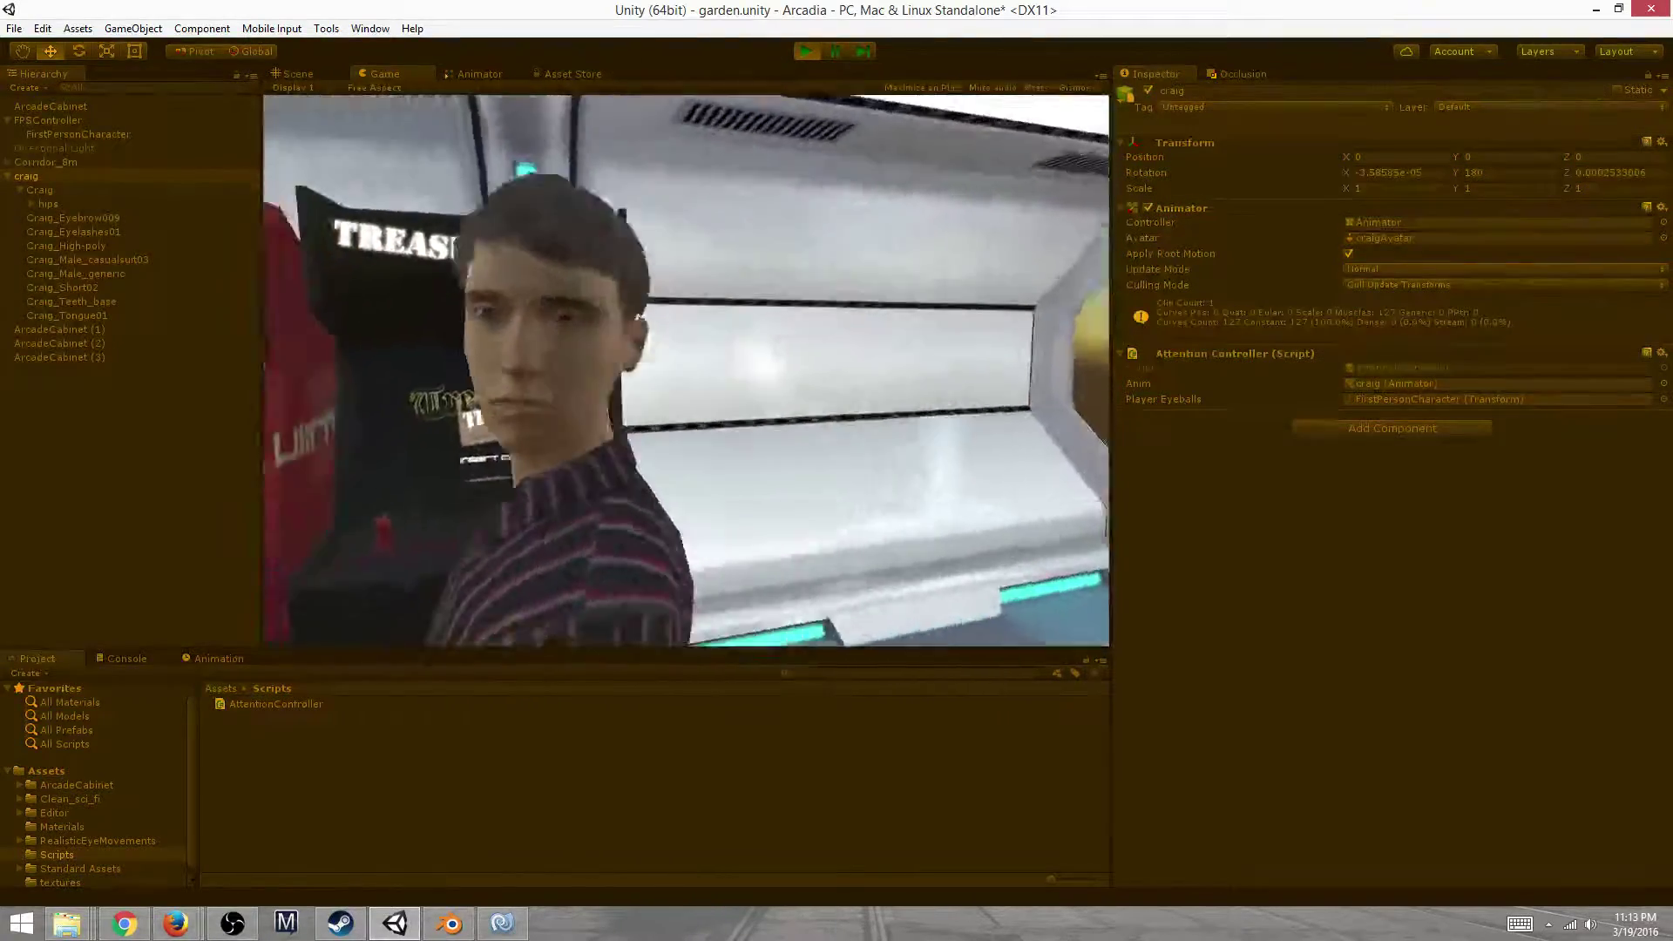
key(w)
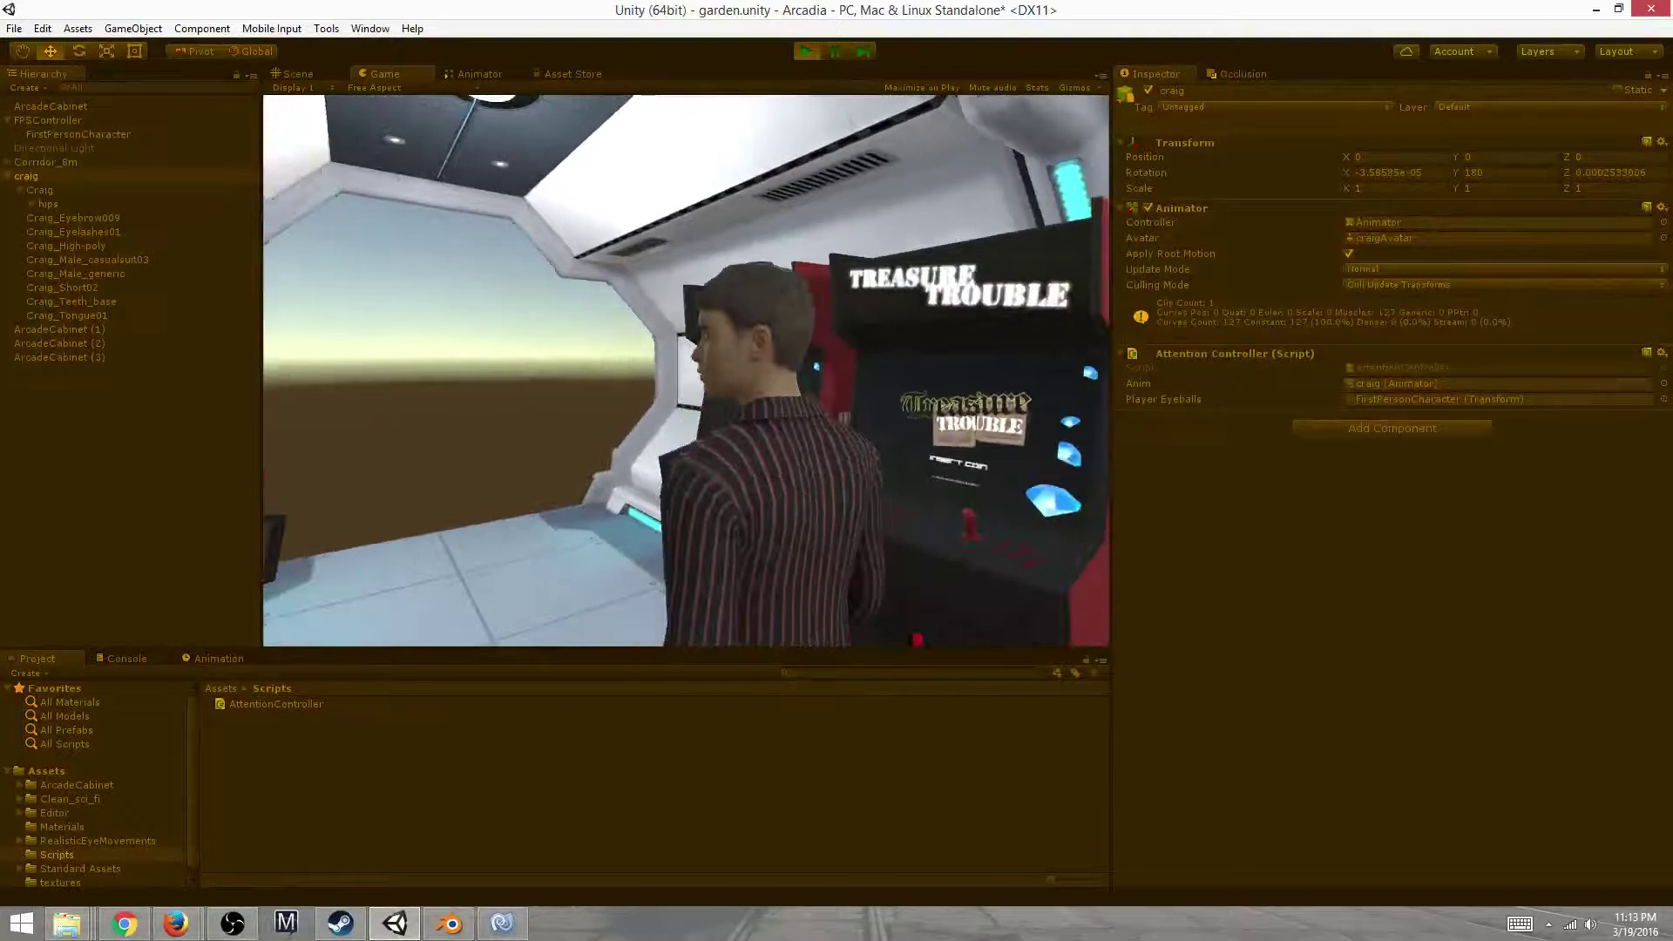
key(w)
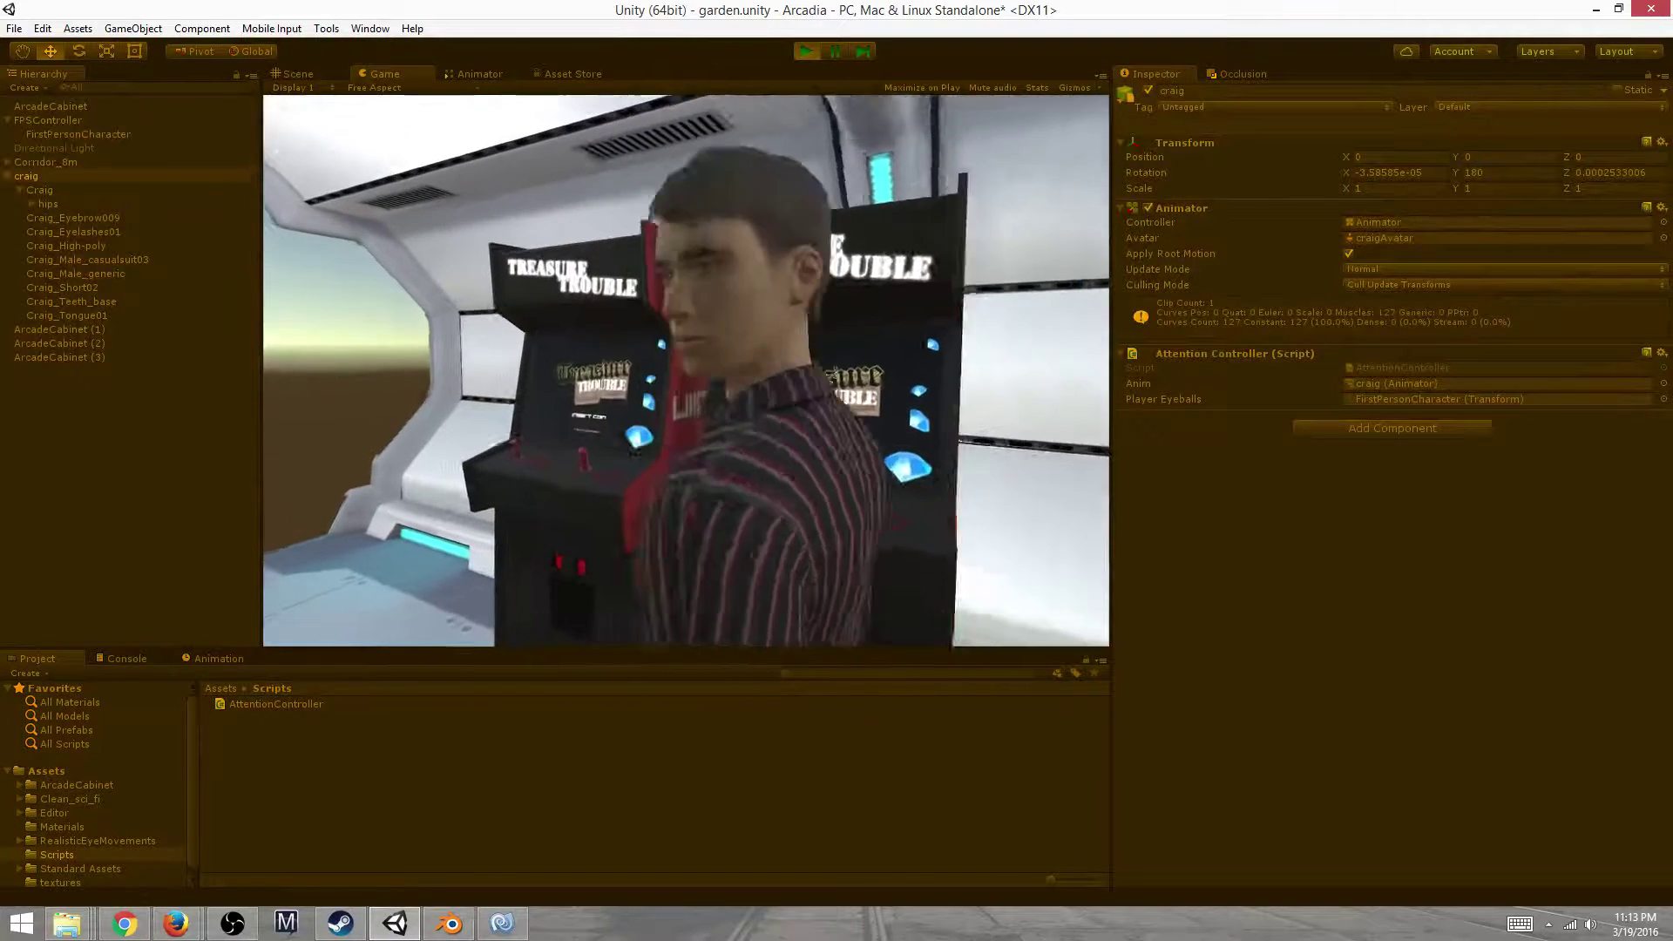
key(w)
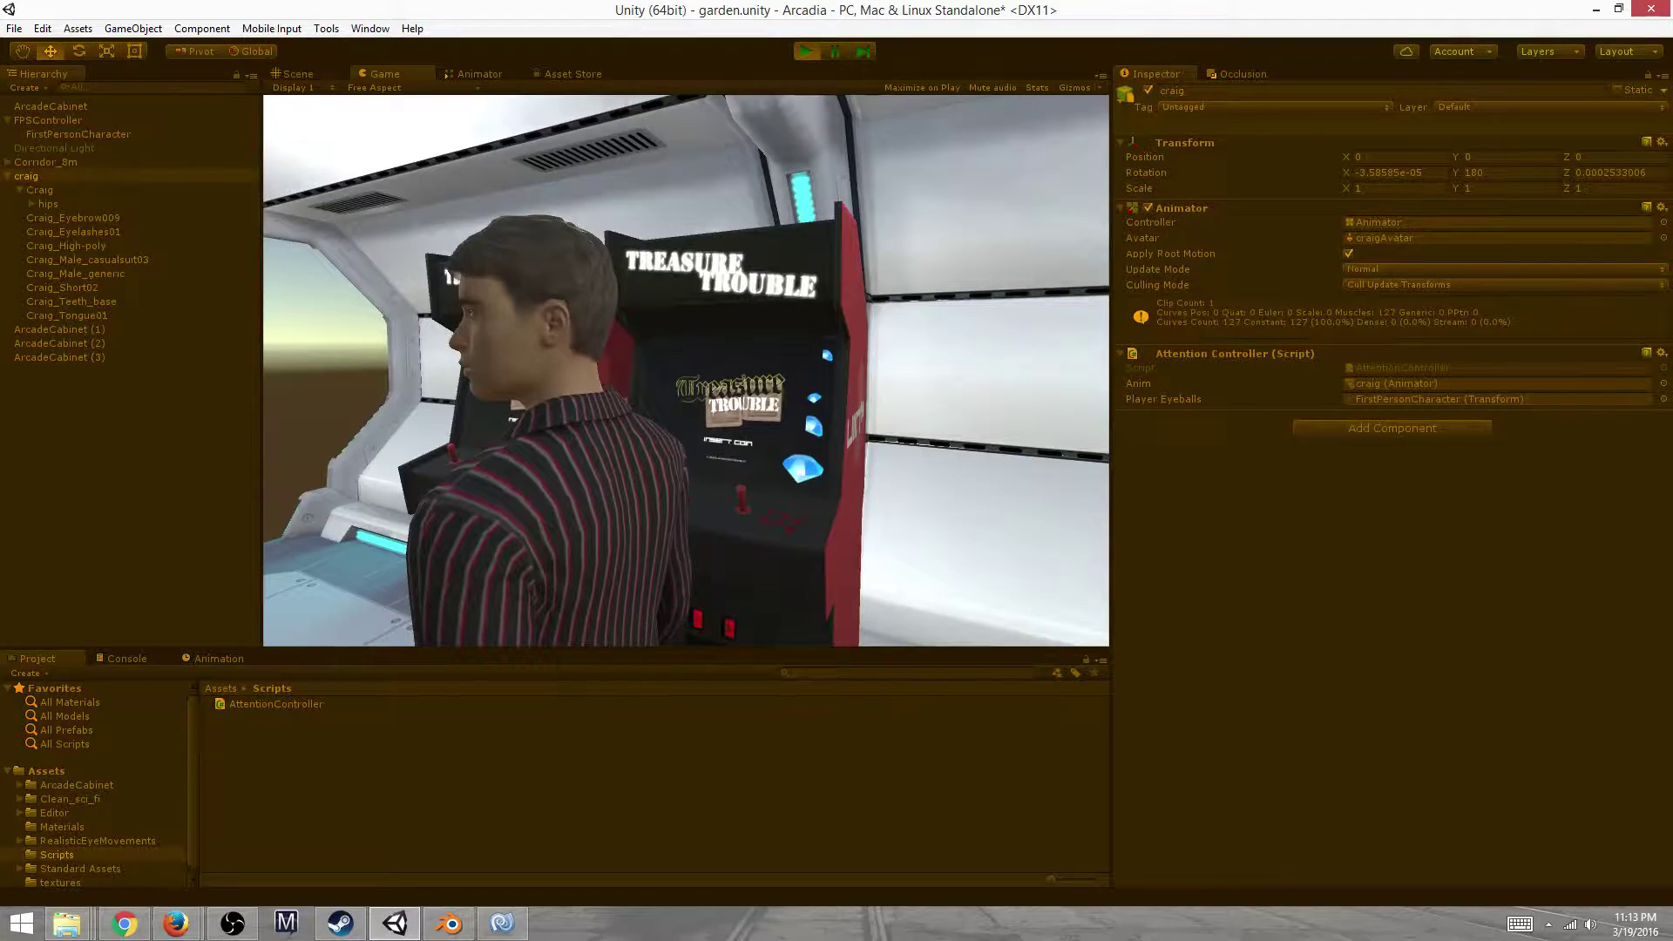
key(w)
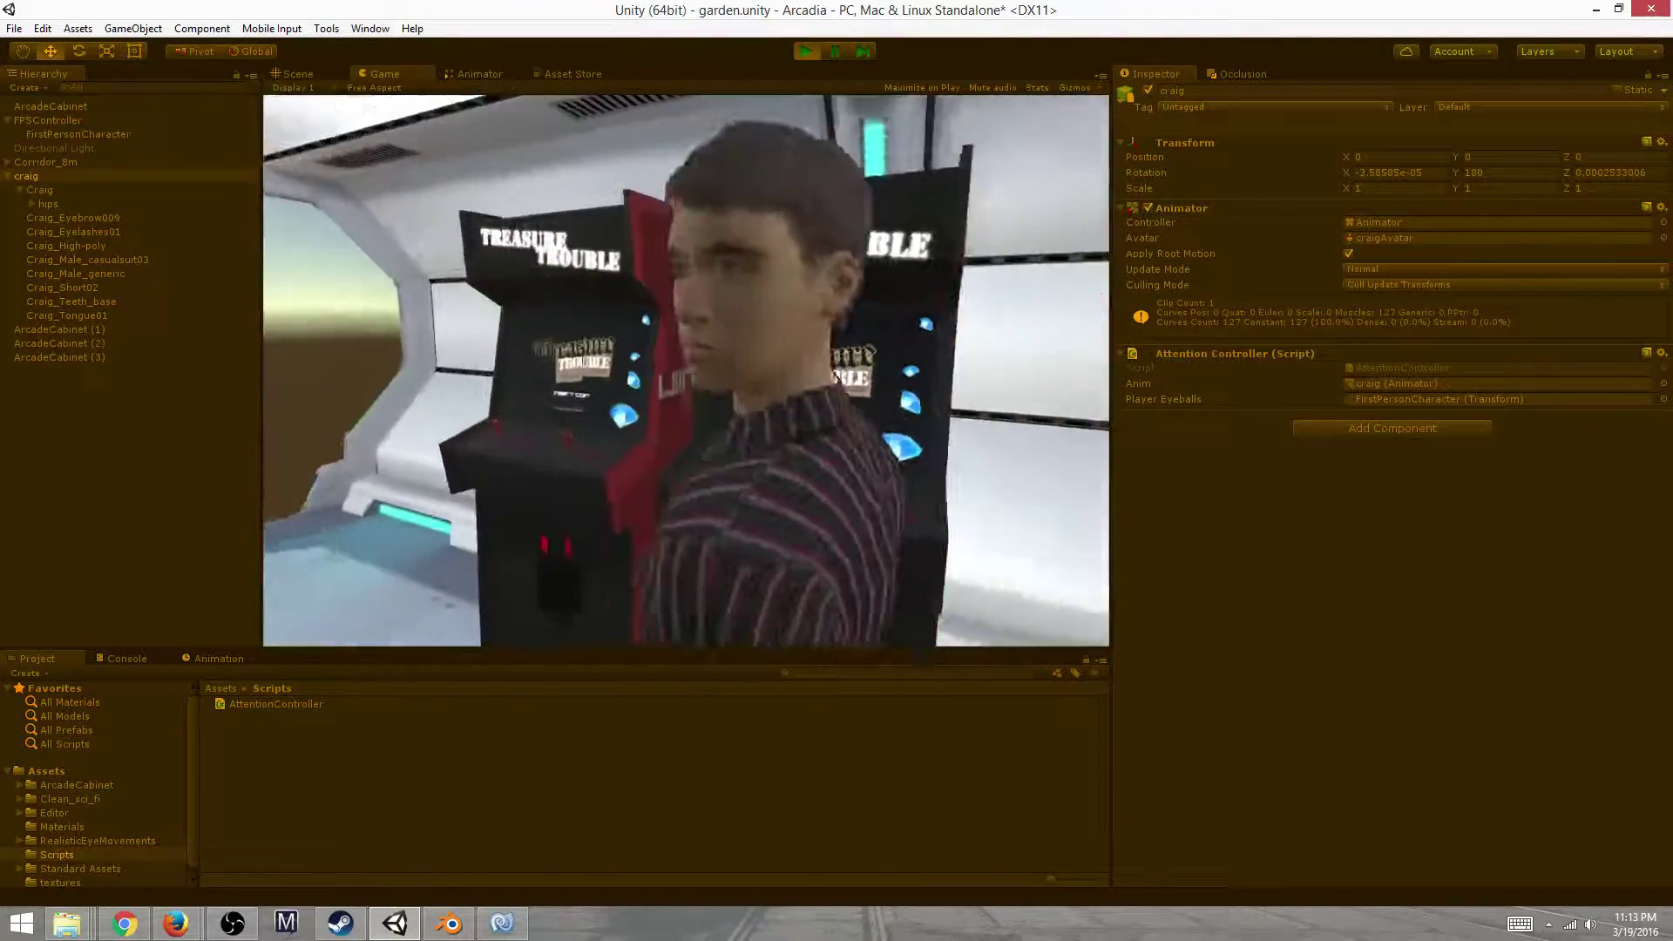
key(s)
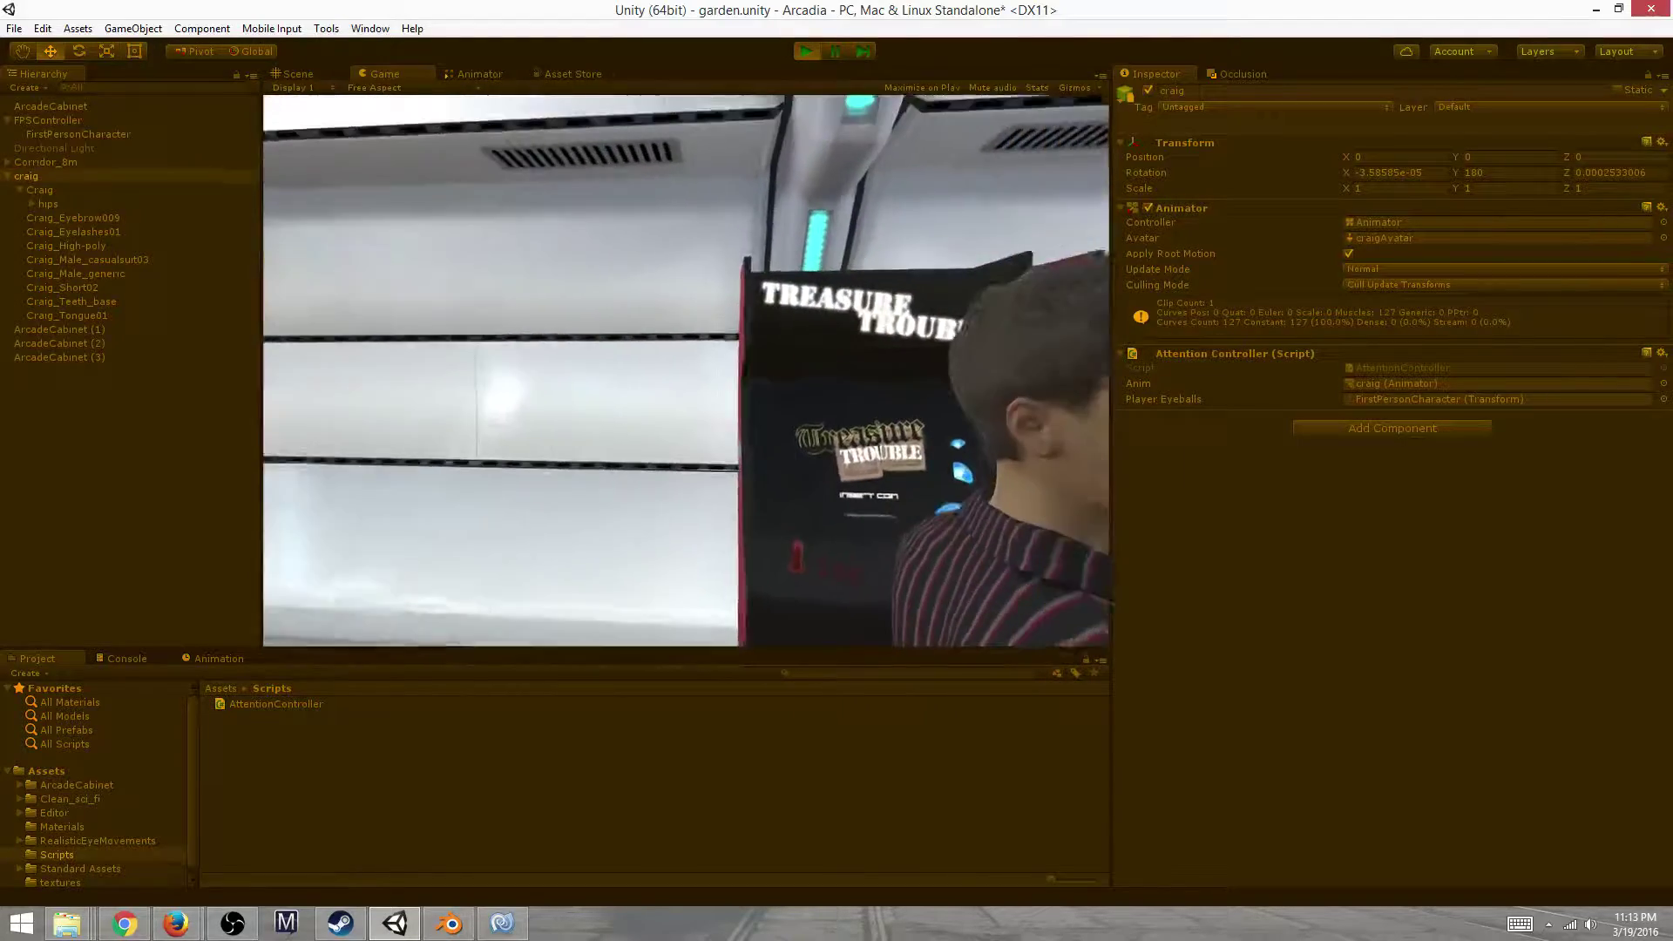
key(s)
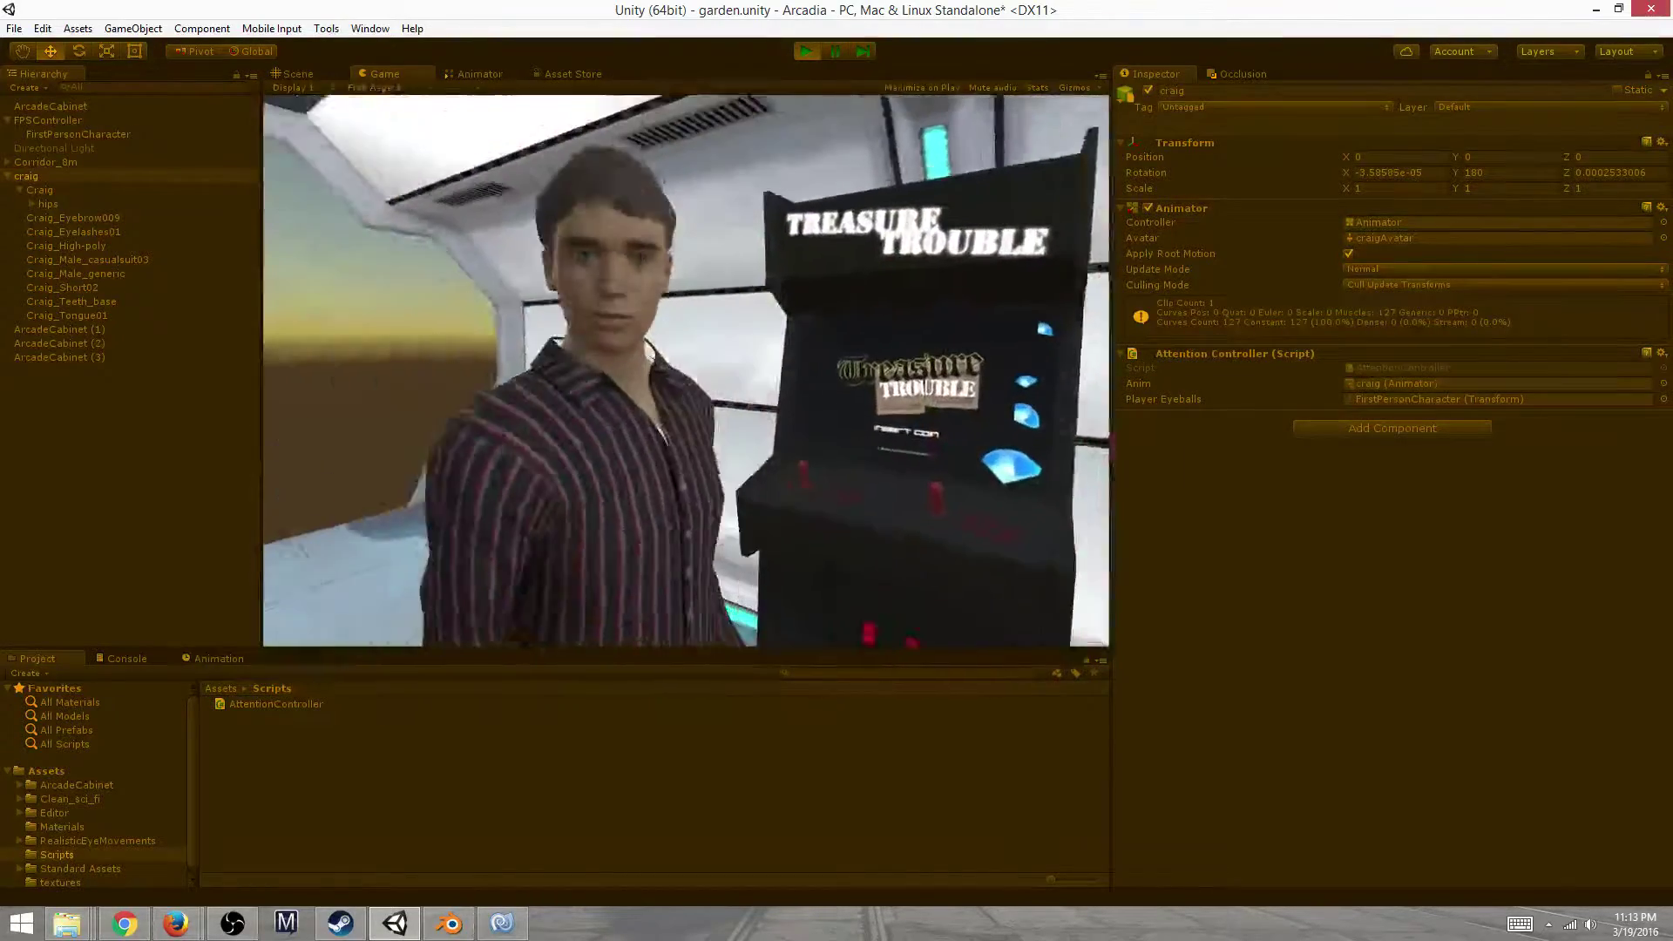
key(w)
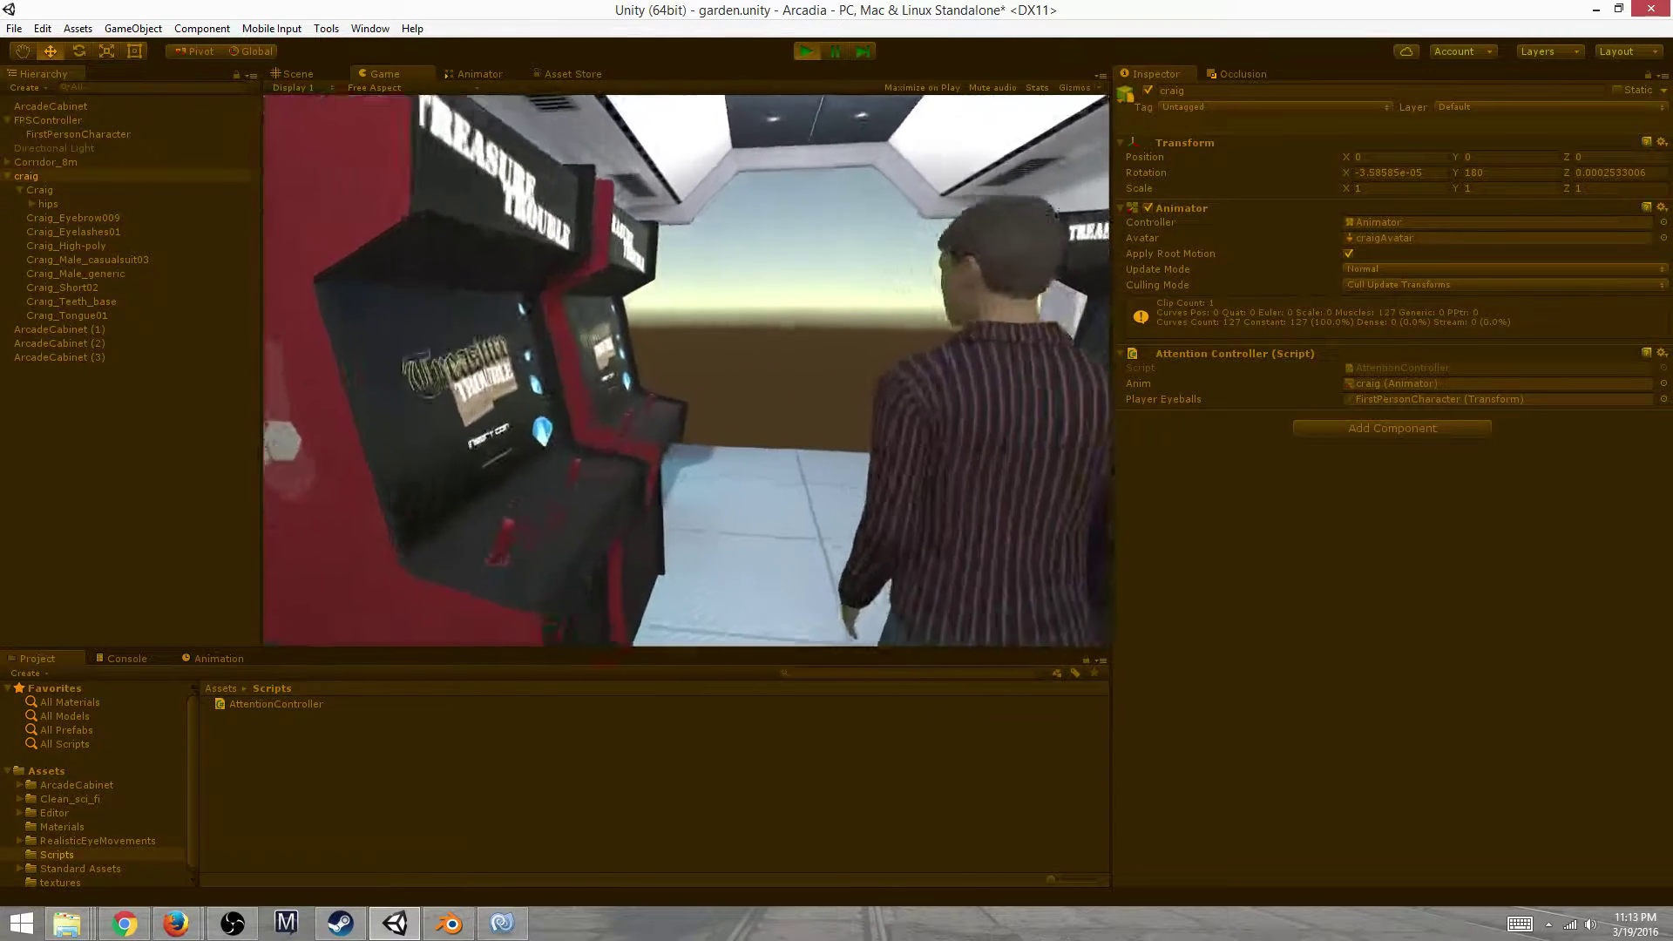
Back down the corridor, walk up close to Craig, then exit Play mode
key(s)
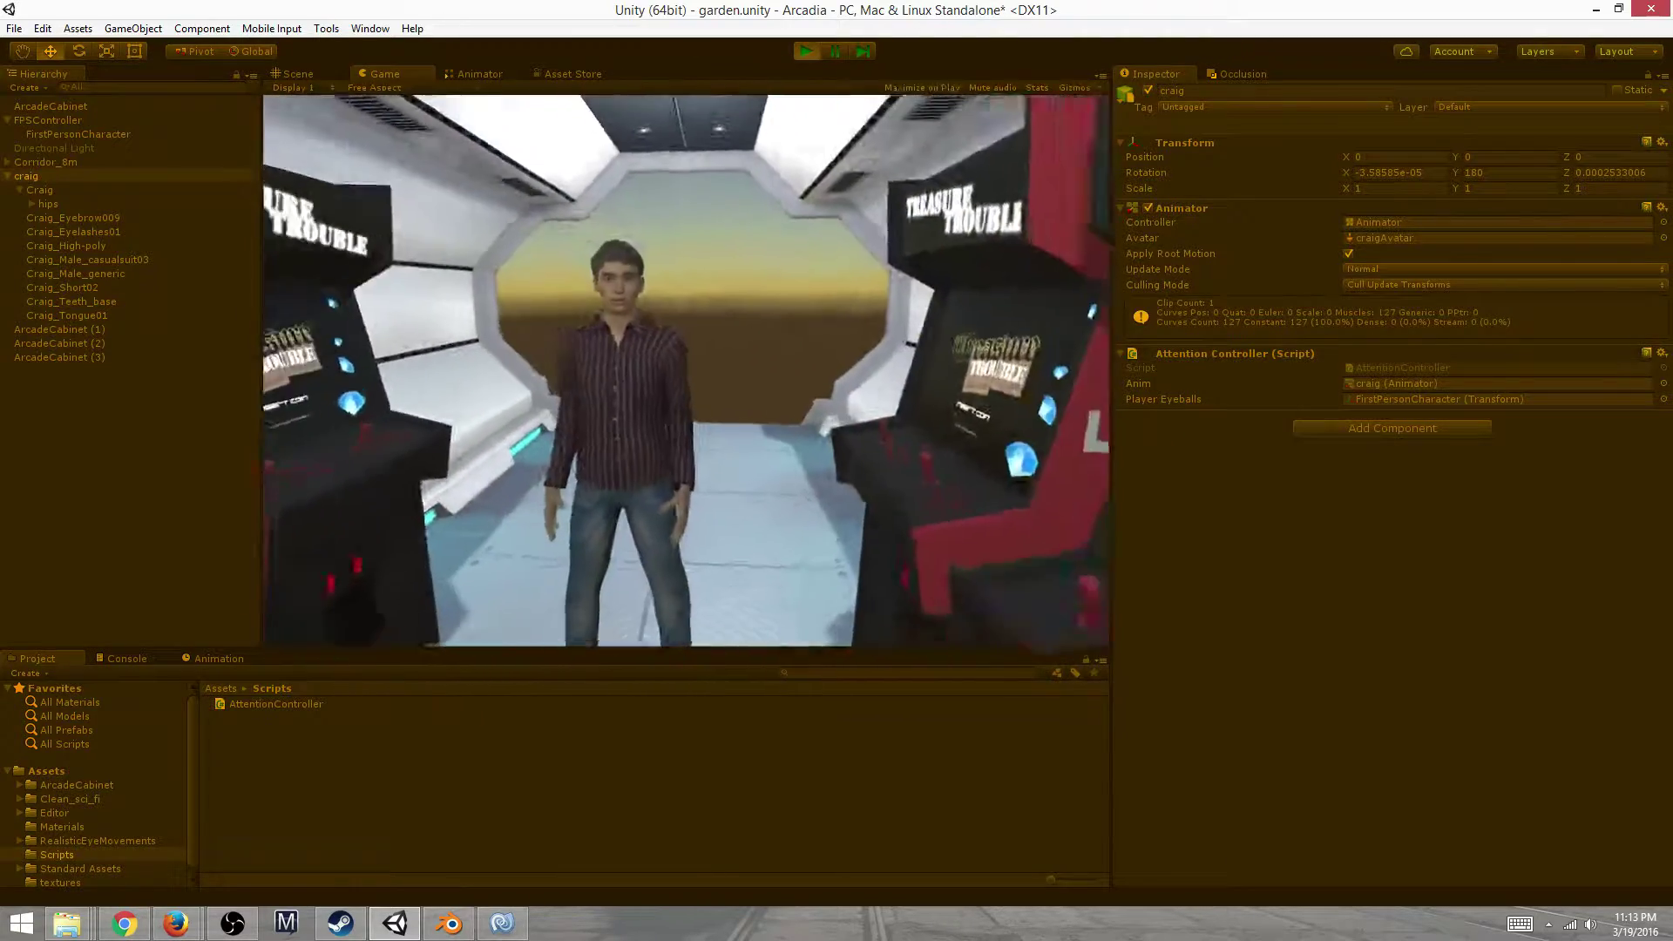
key(s)
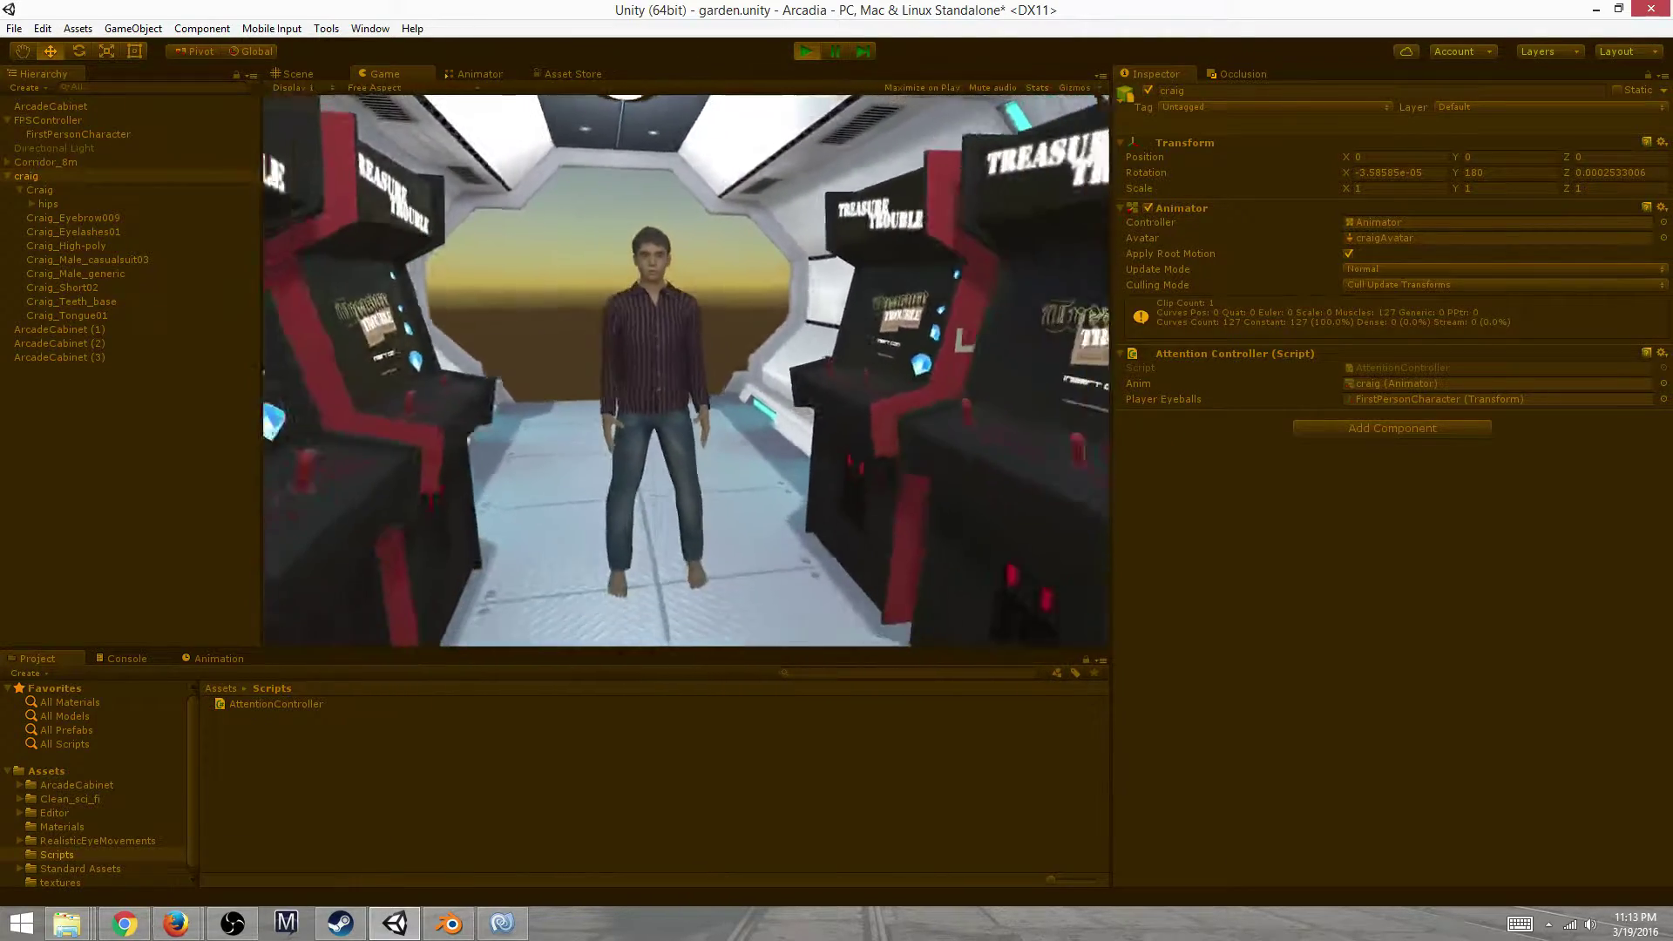
key(w)
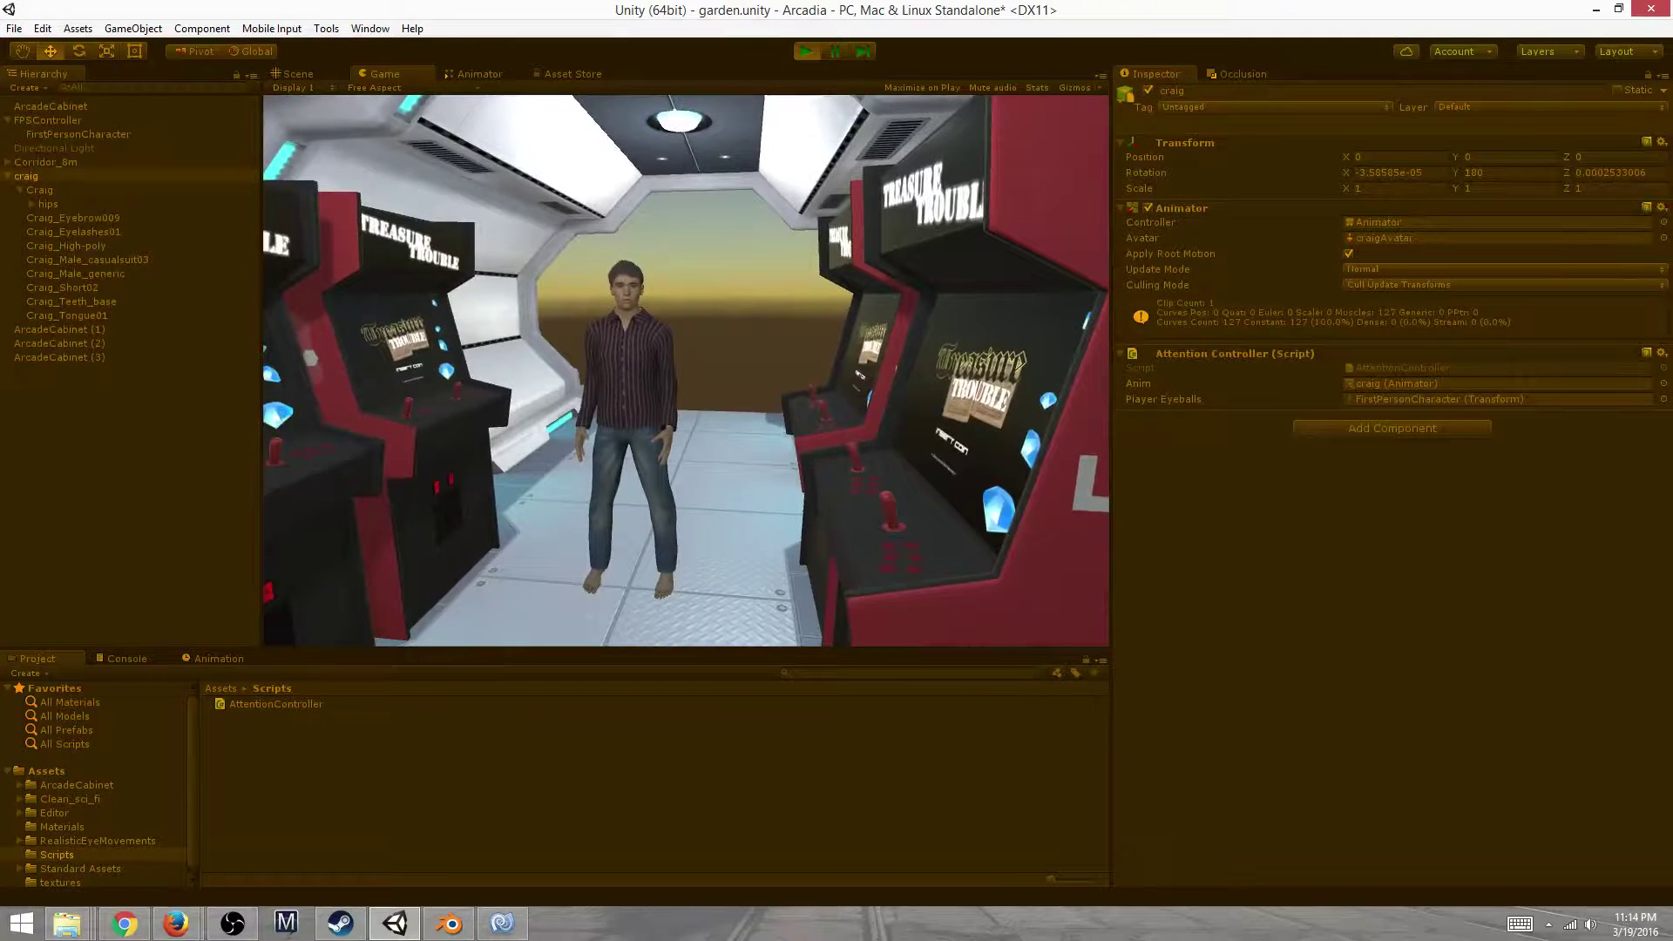
key(w)
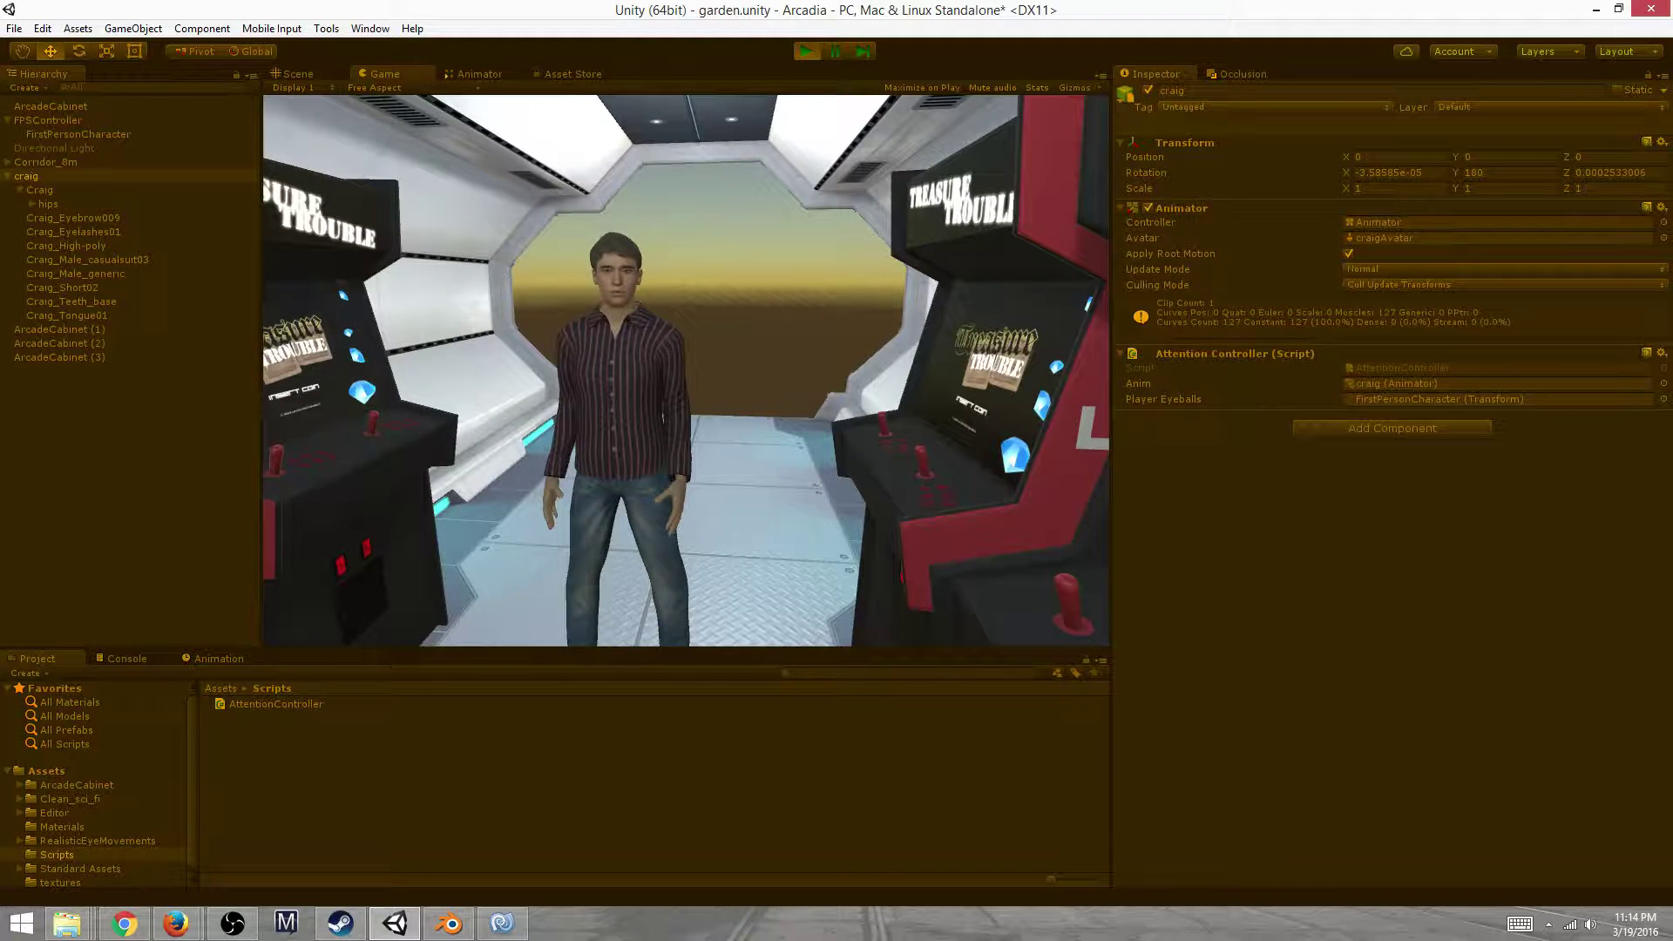
key(w)
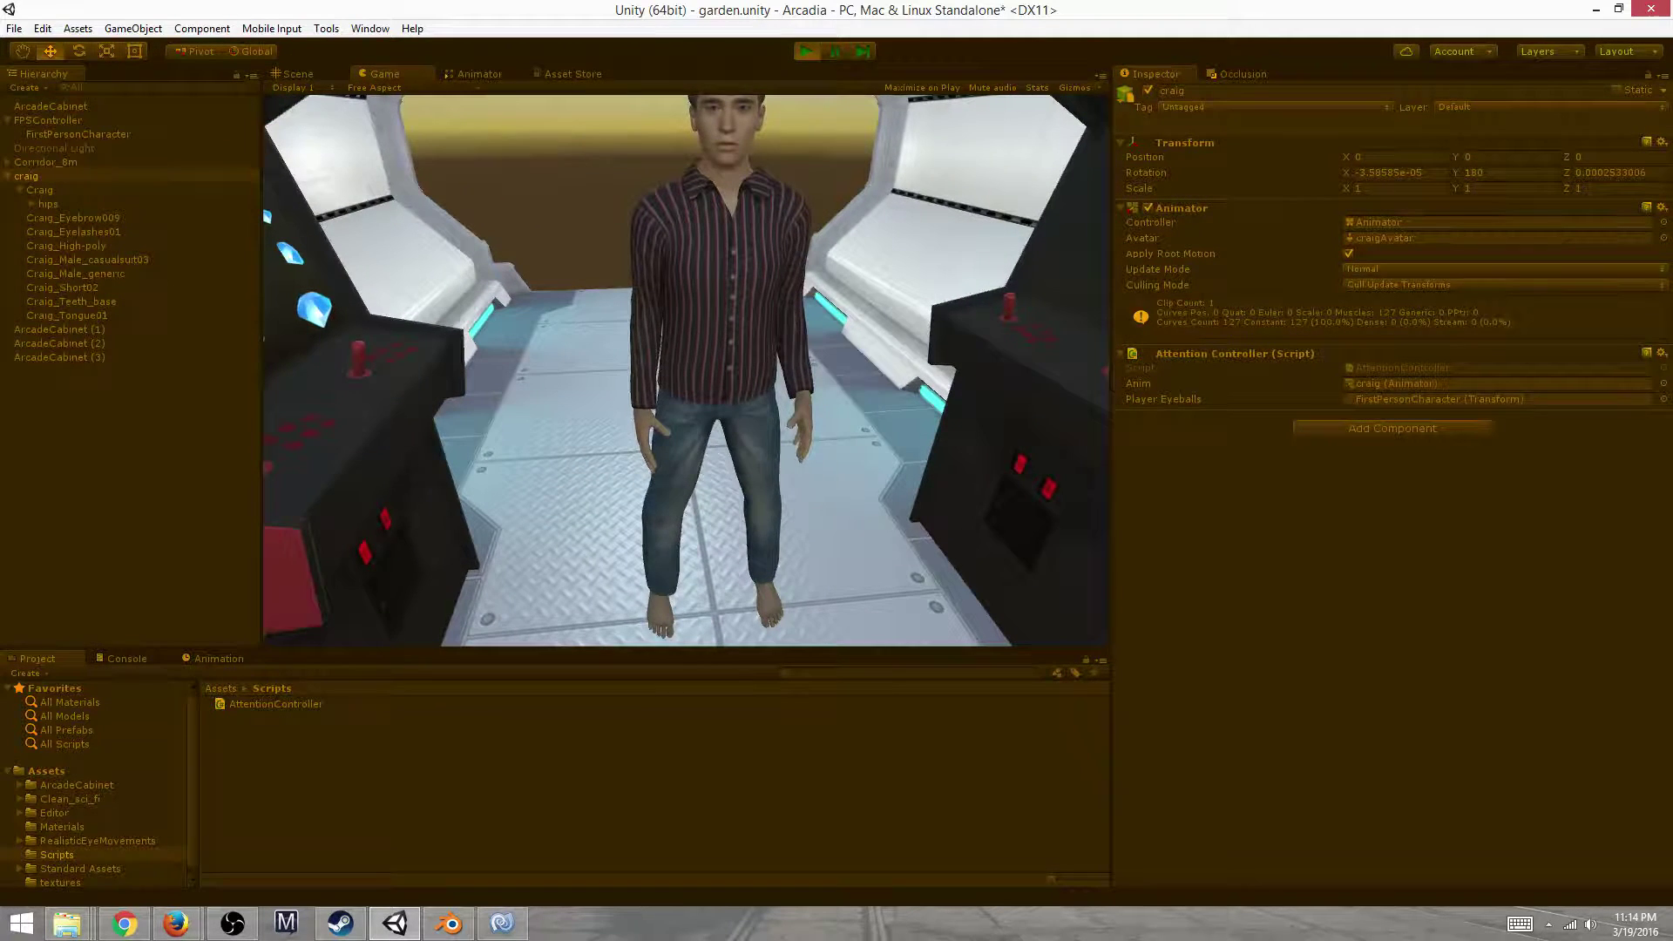
key(w)
key(s)
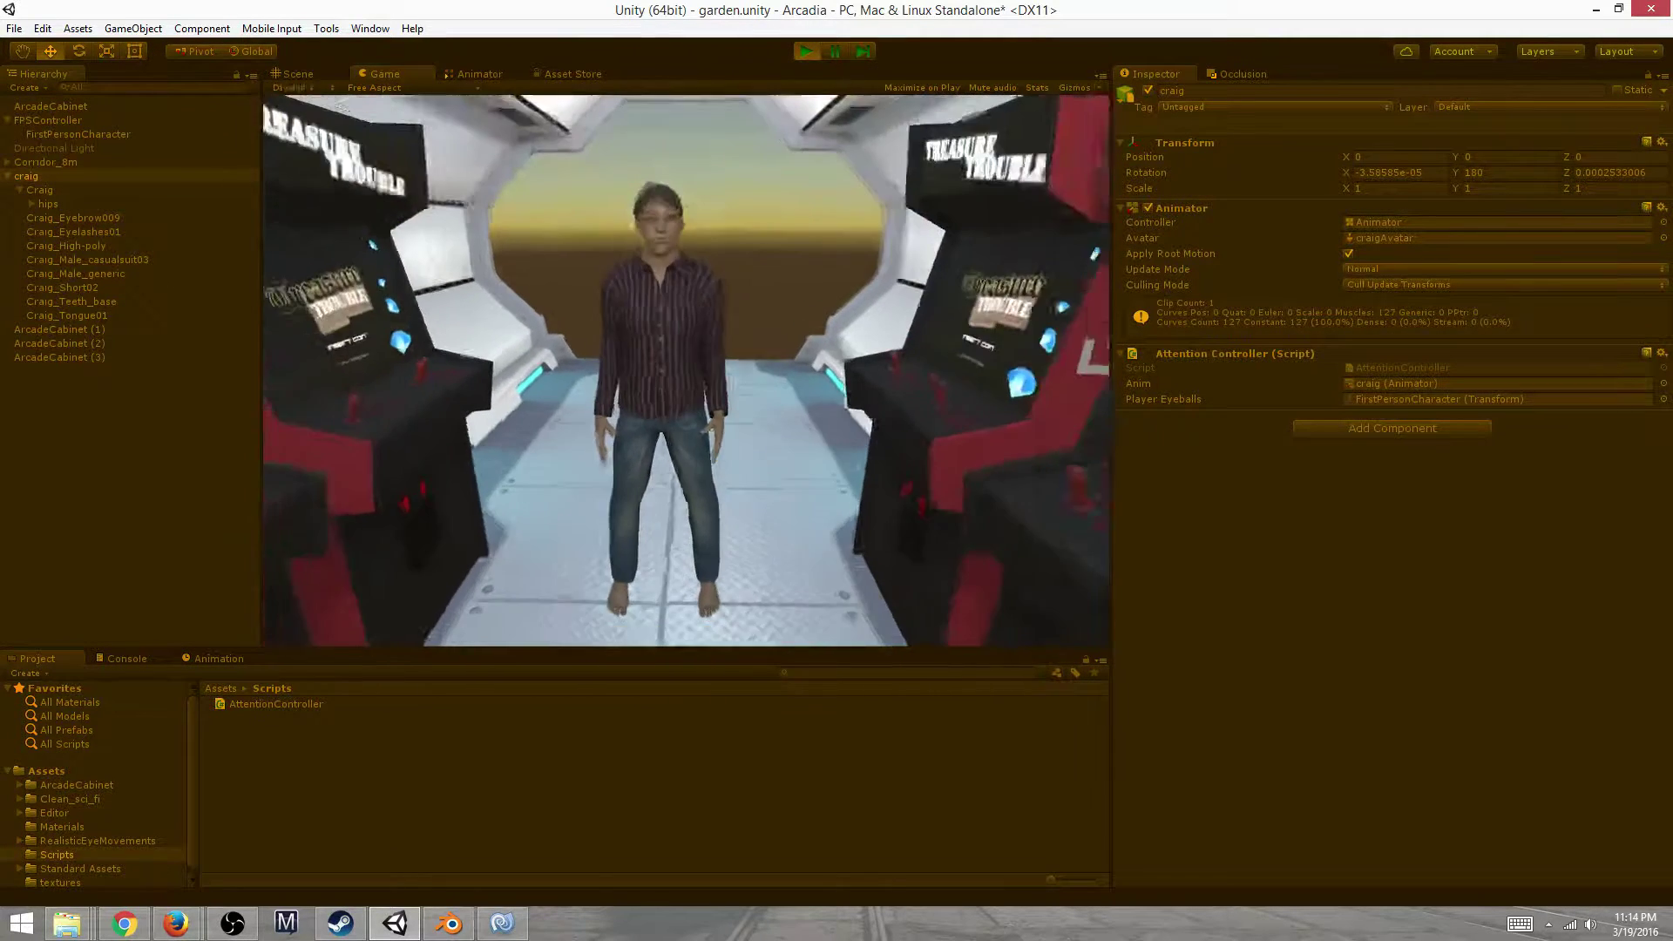
key(ctrl+p)
Check IK Pass in the Animator's Base Layer settings, then open AttentionController.cs in MonoDevelop
click(479, 74)
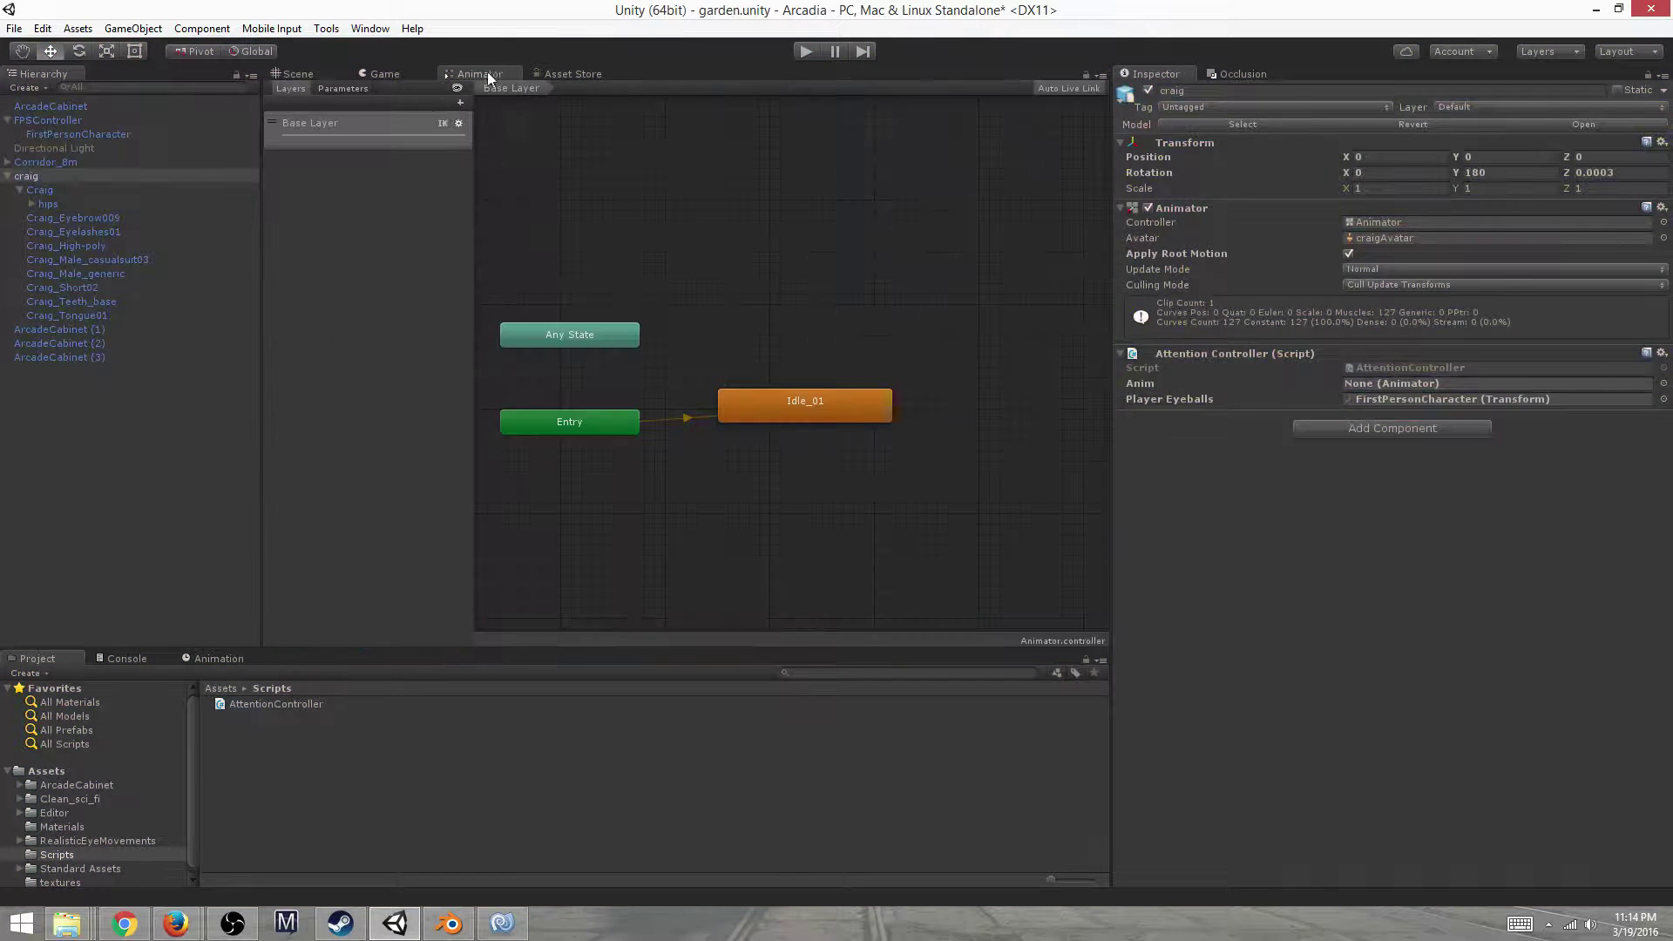
click(459, 123)
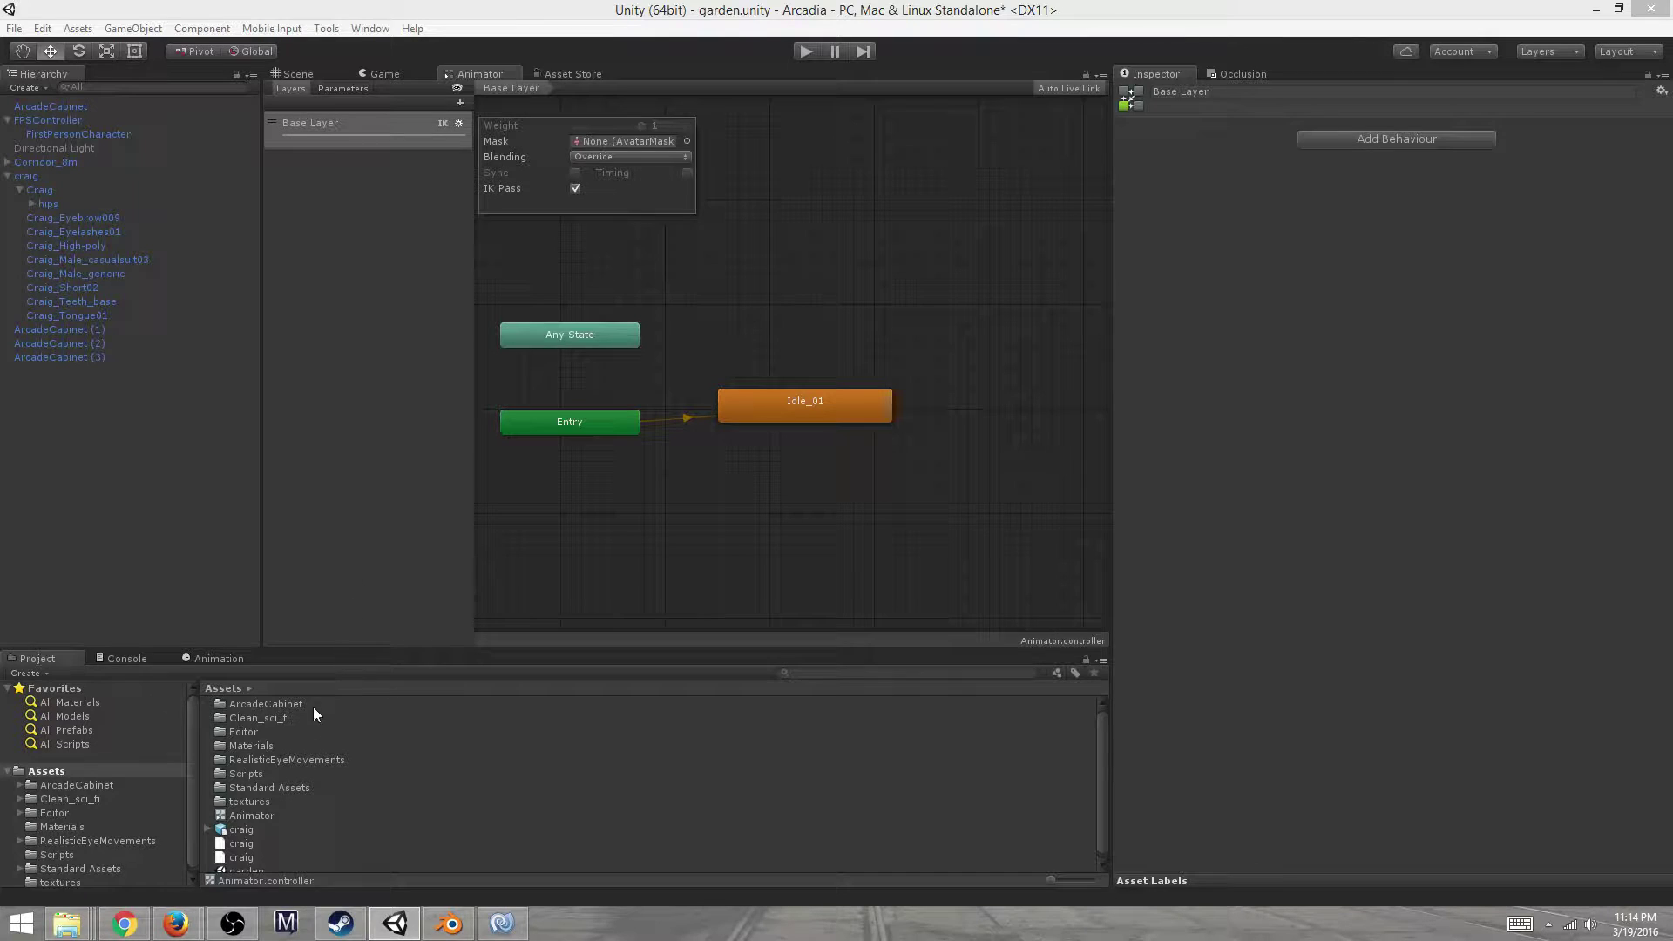
double_click(245, 773)
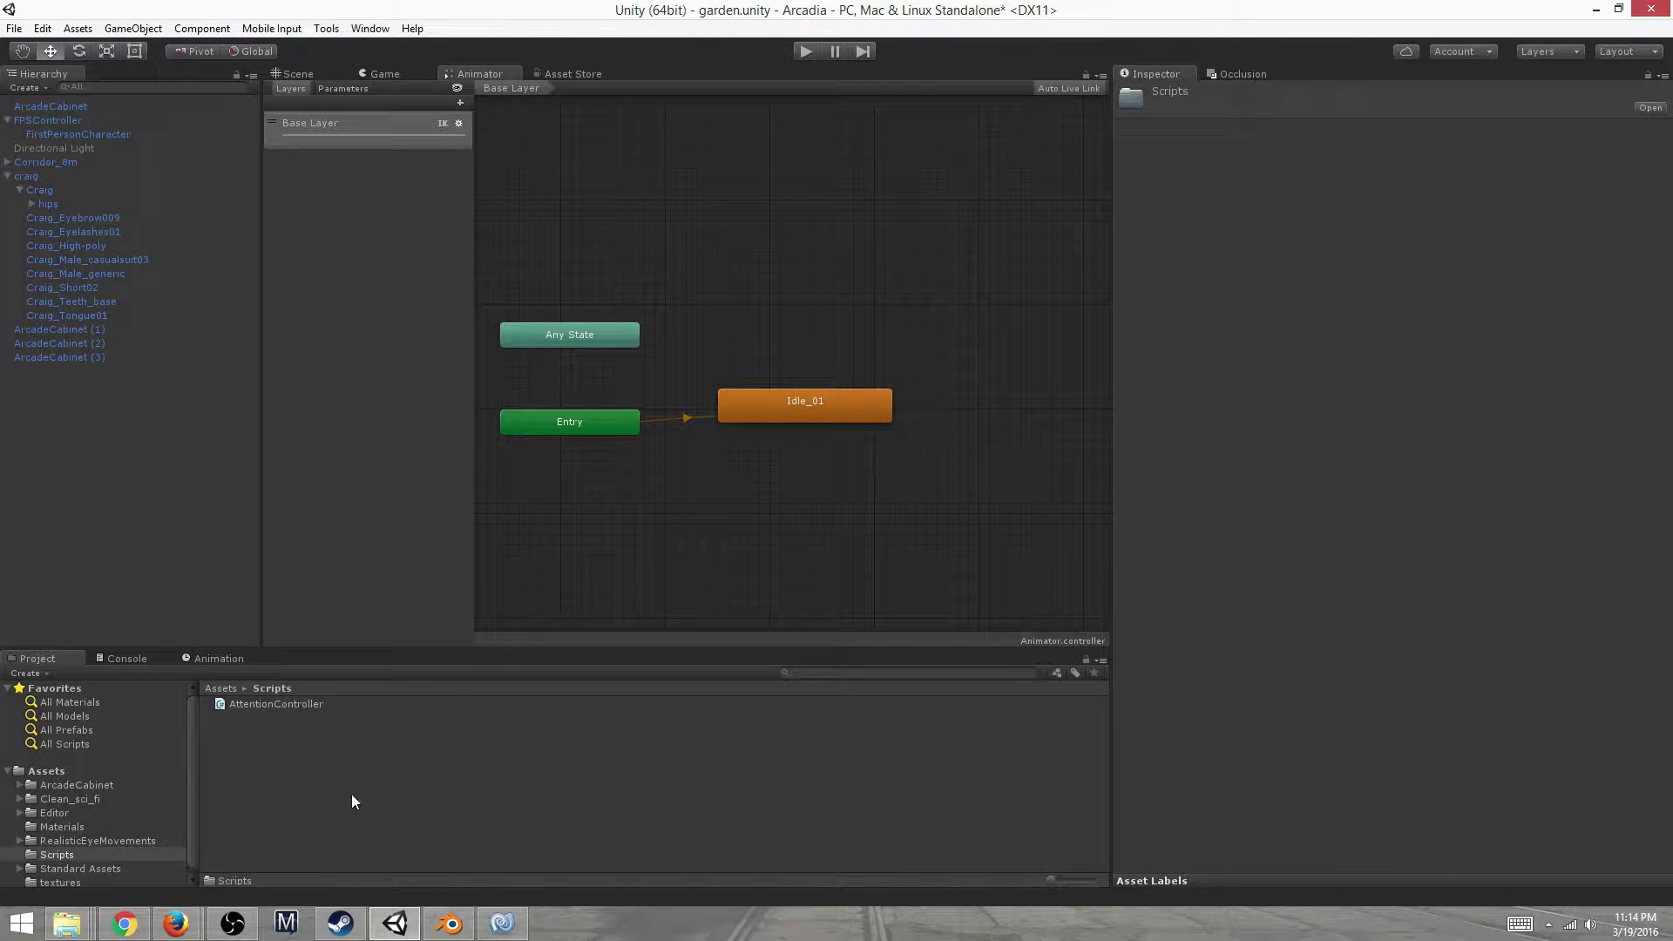
double_click(275, 704)
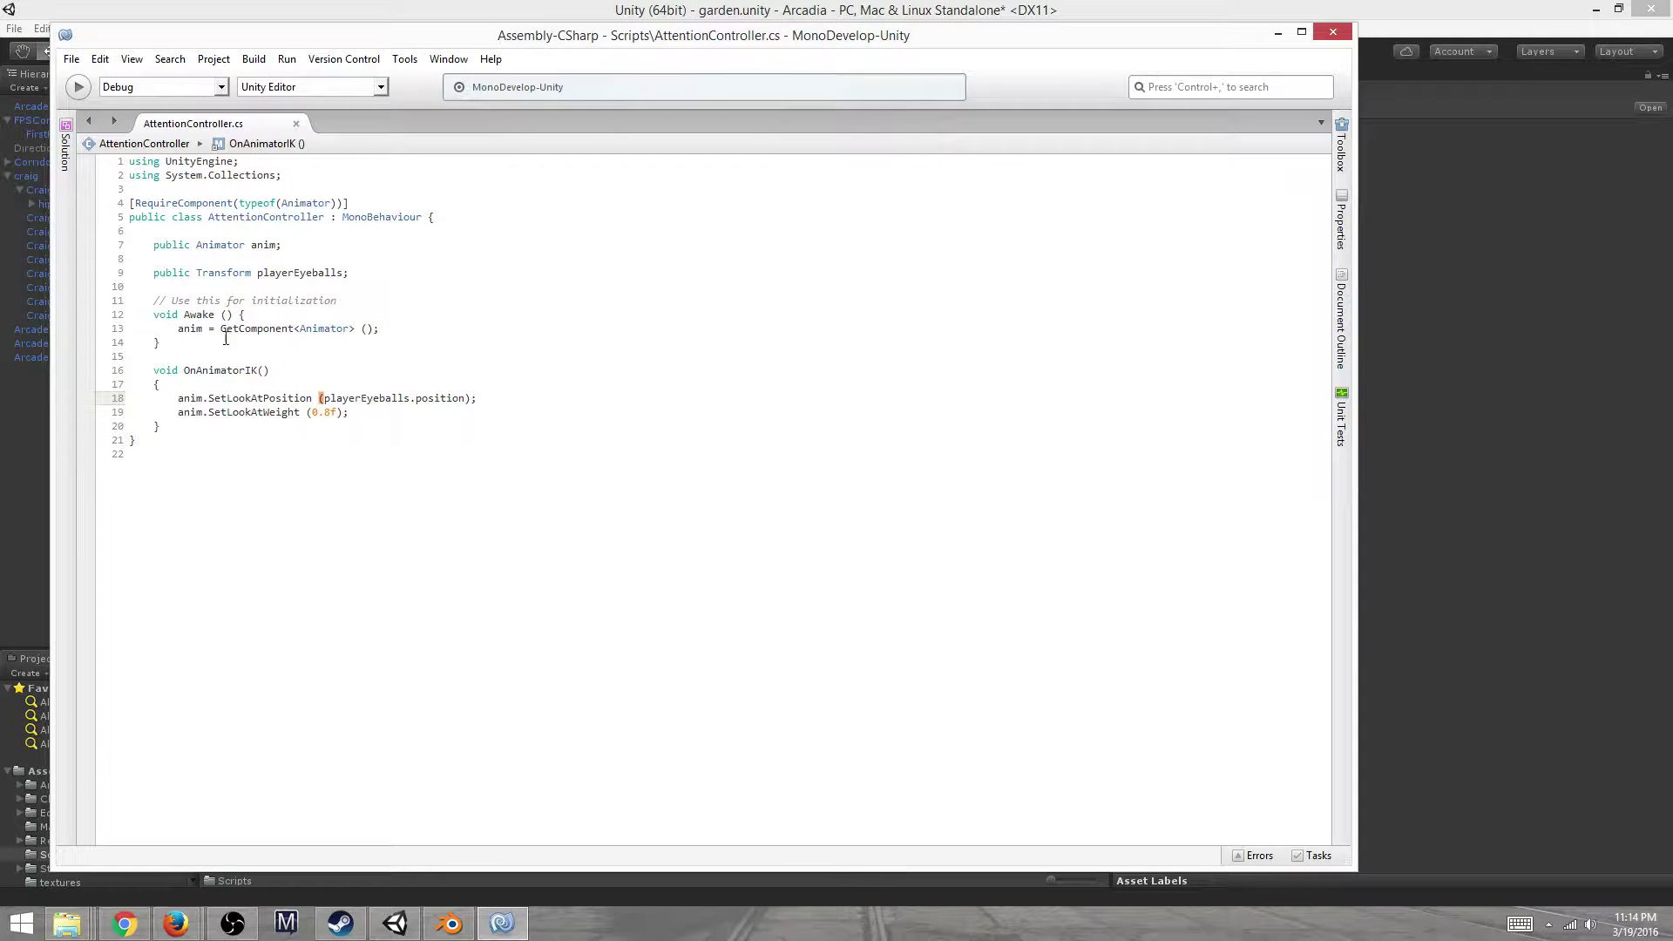
drag(215, 245, 277, 245)
drag(269, 330, 335, 327)
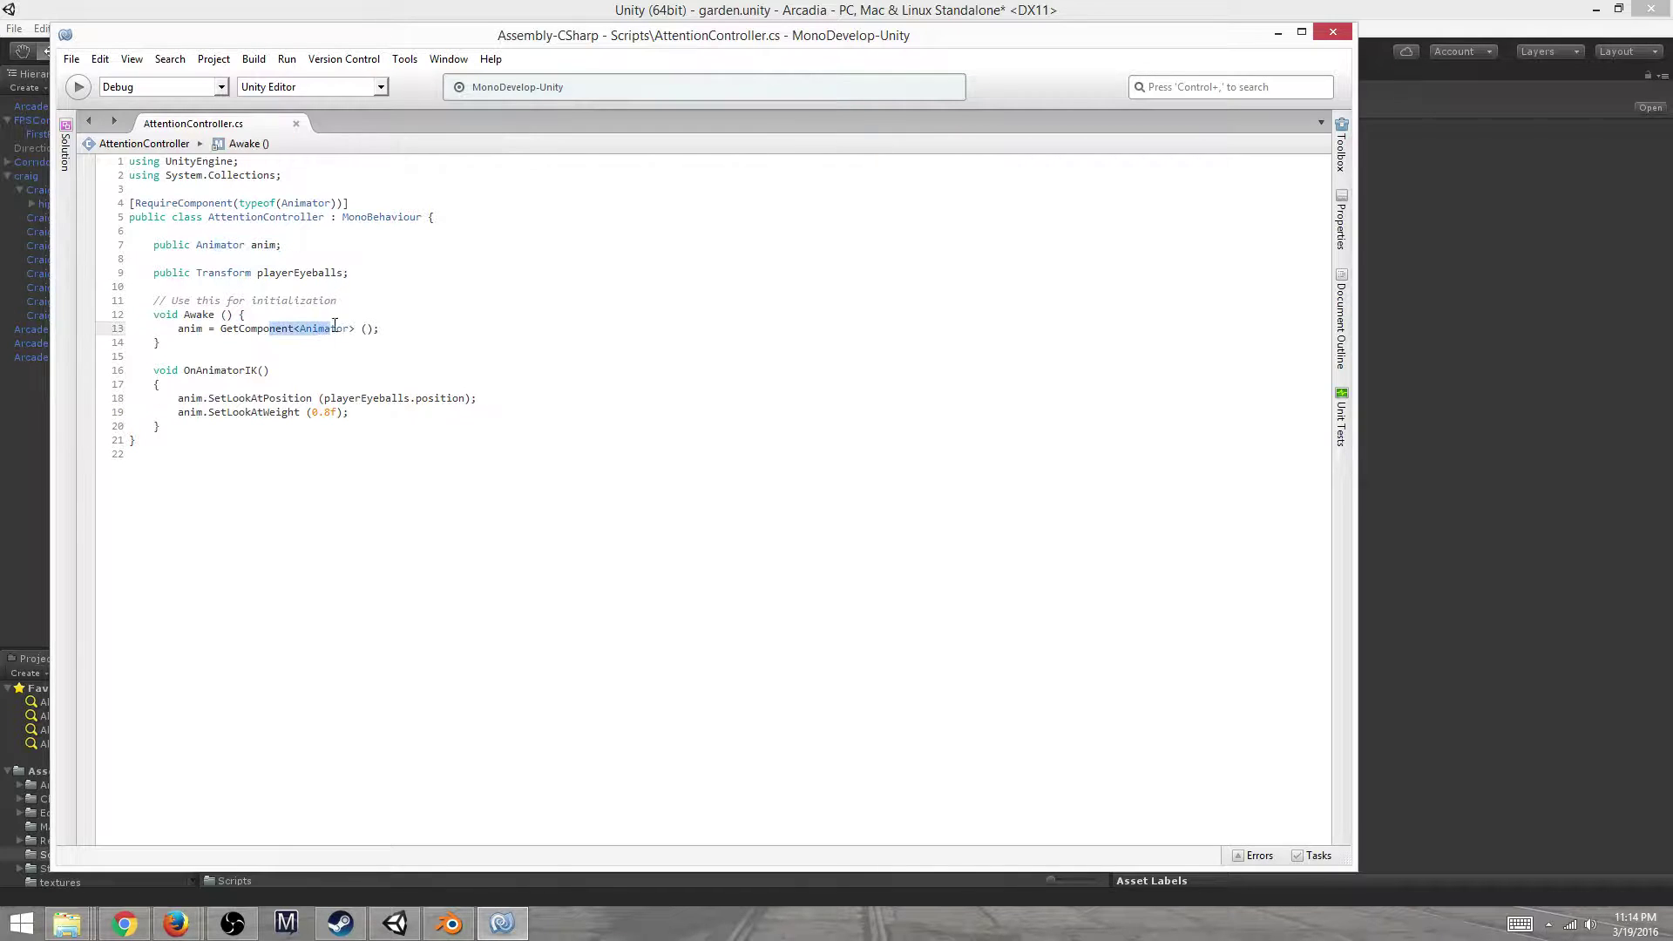
drag(184, 370, 275, 366)
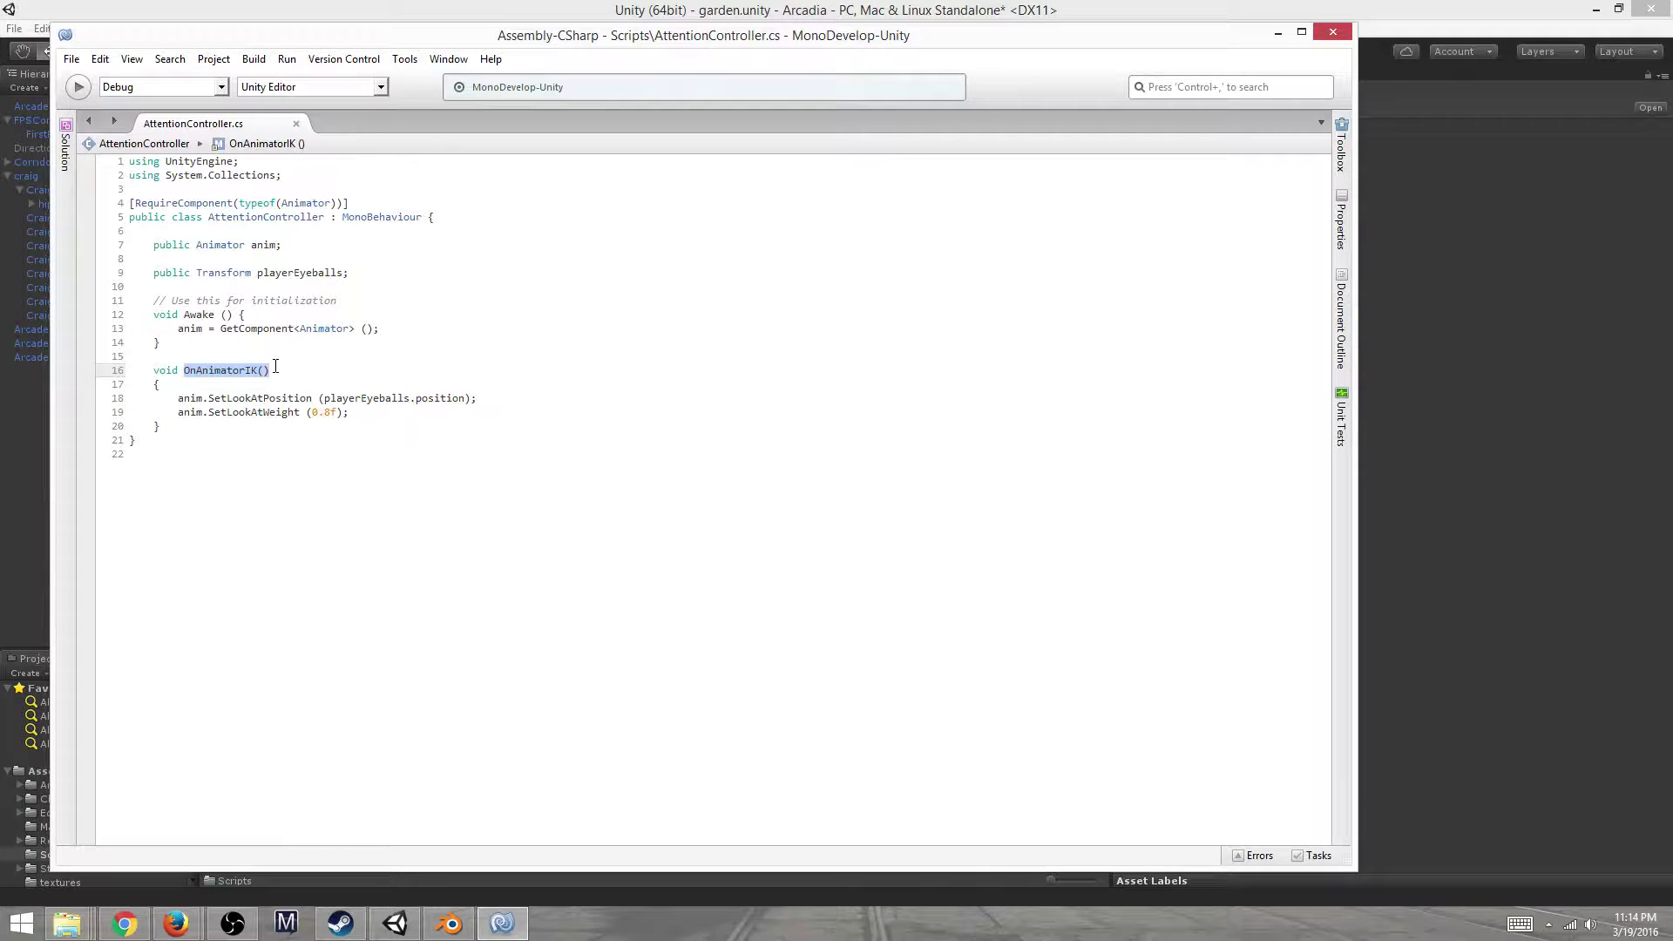
click(203, 398)
key(shift+Right)
key(shift+Right)
key(shift+Right)
key(shift+Right)
key(shift+Right)
key(shift+Right)
key(shift+Right)
key(shift+Right)
key(shift+Right)
key(shift+Right)
key(shift+Right)
key(shift+Right)
key(shift+Right)
key(shift+Right)
key(shift+Right)
key(shift+Right)
key(shift+Right)
key(shift+Right)
key(shift+Right)
key(shift+Right)
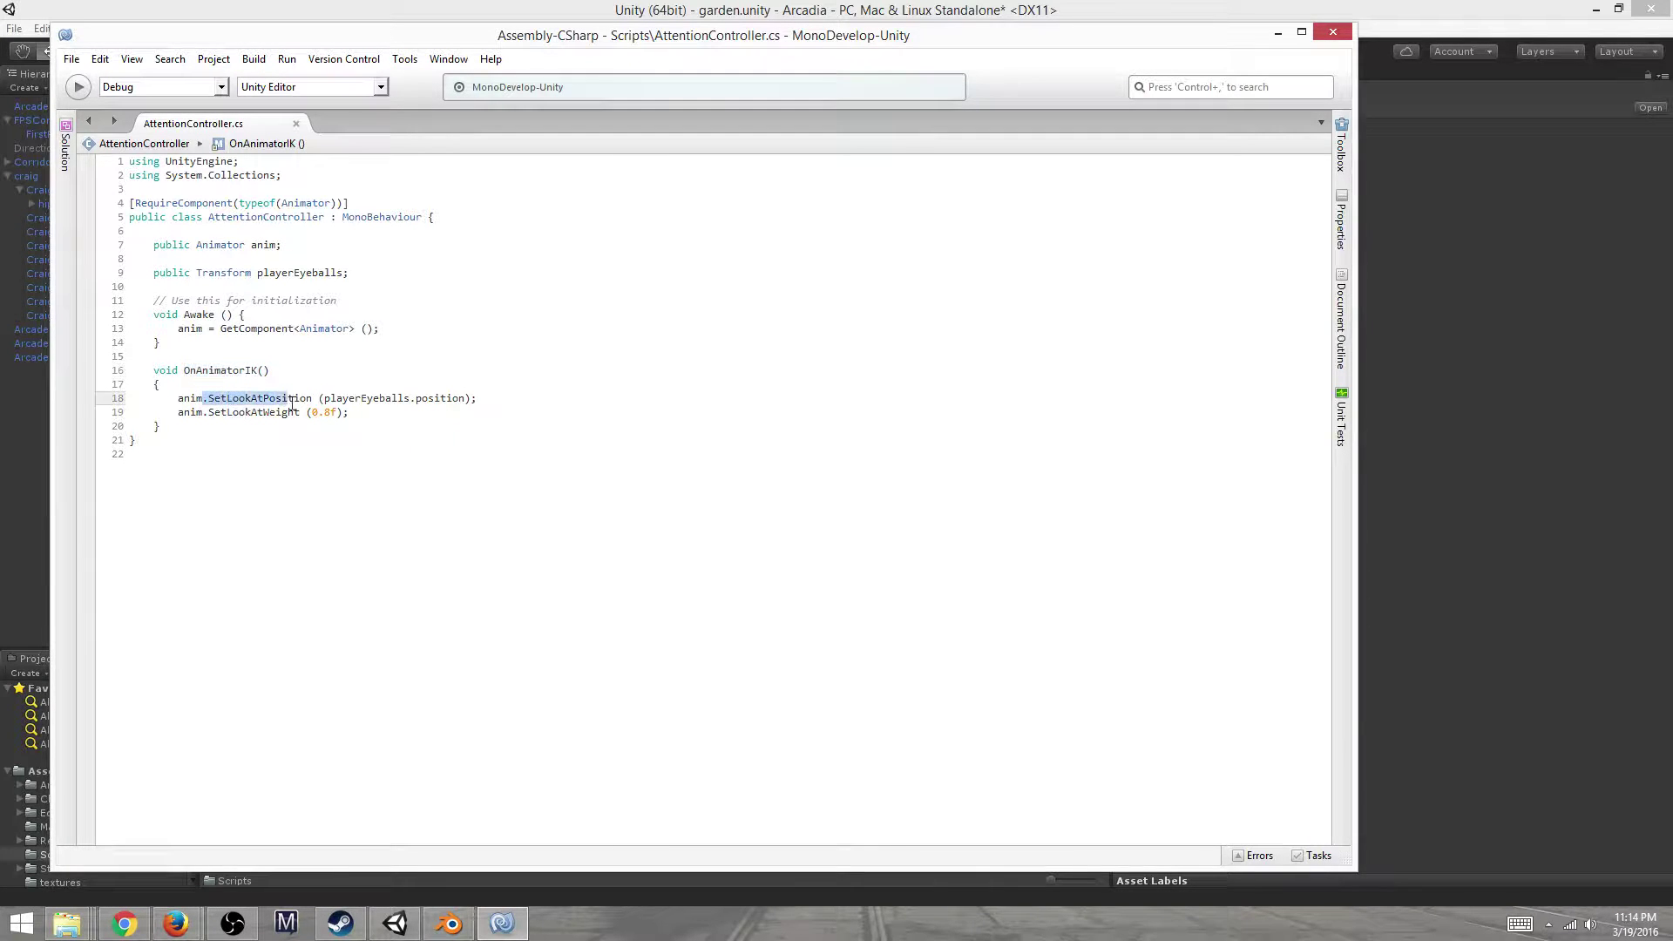
drag(232, 415, 350, 416)
click(382, 416)
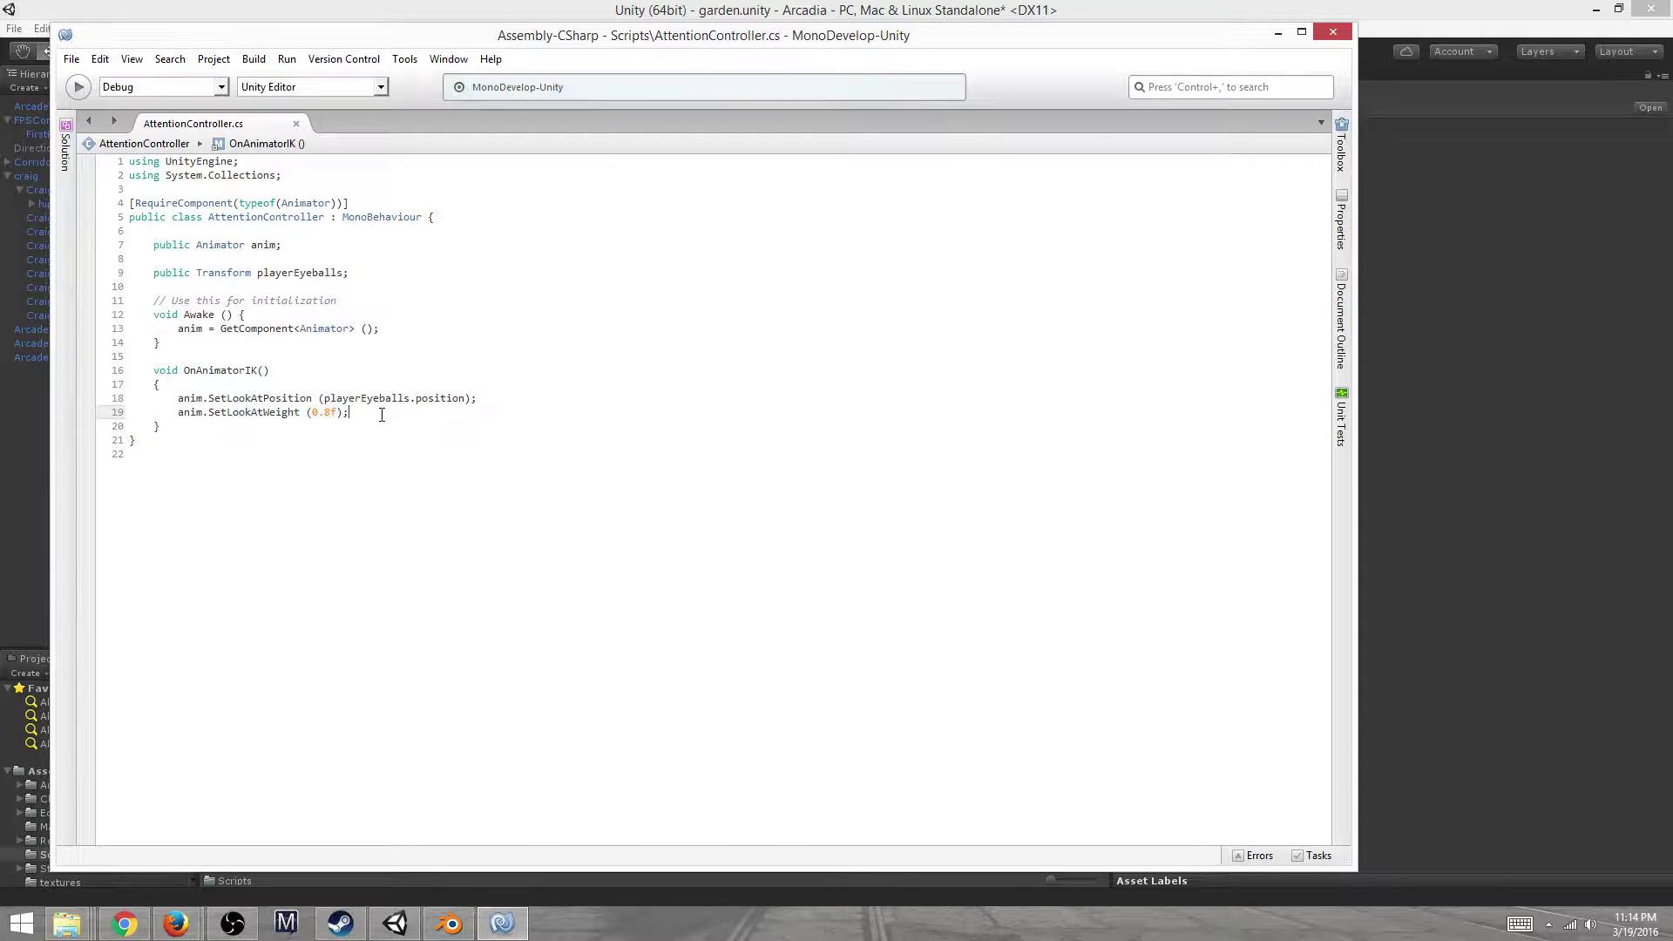